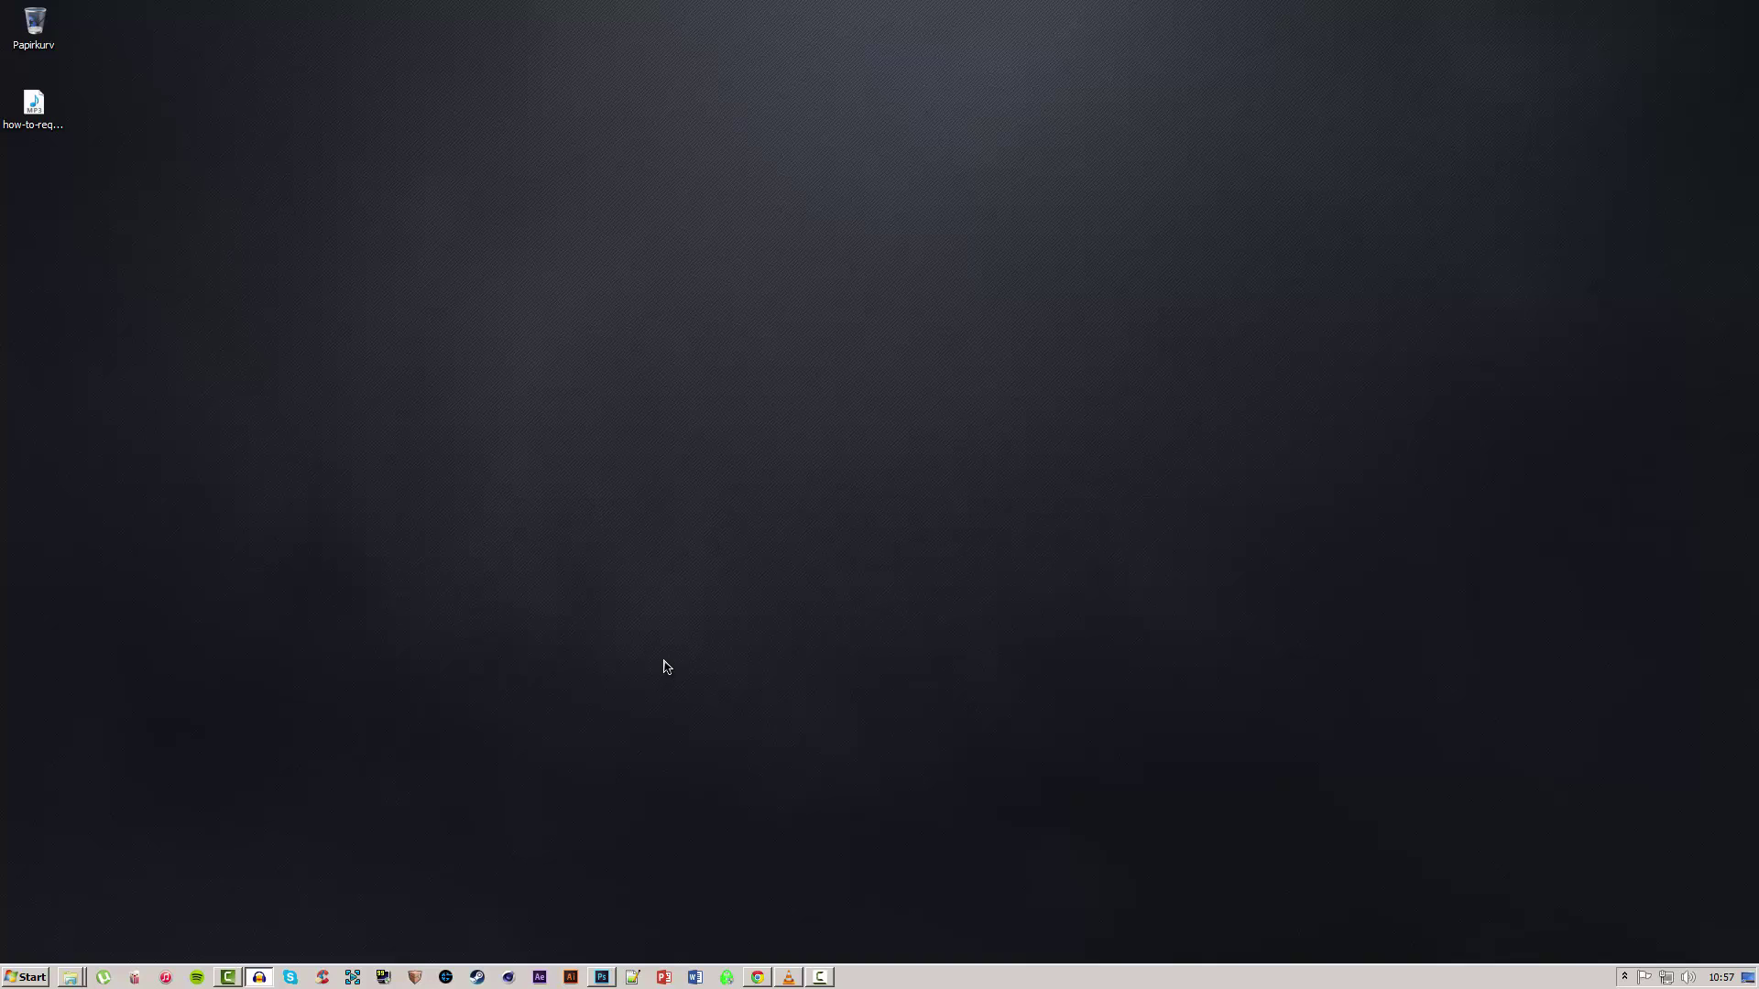
Bring the SeaNanners folder window forward from the Explorer taskbar icon.
left_click(72, 979)
left_click(66, 944)
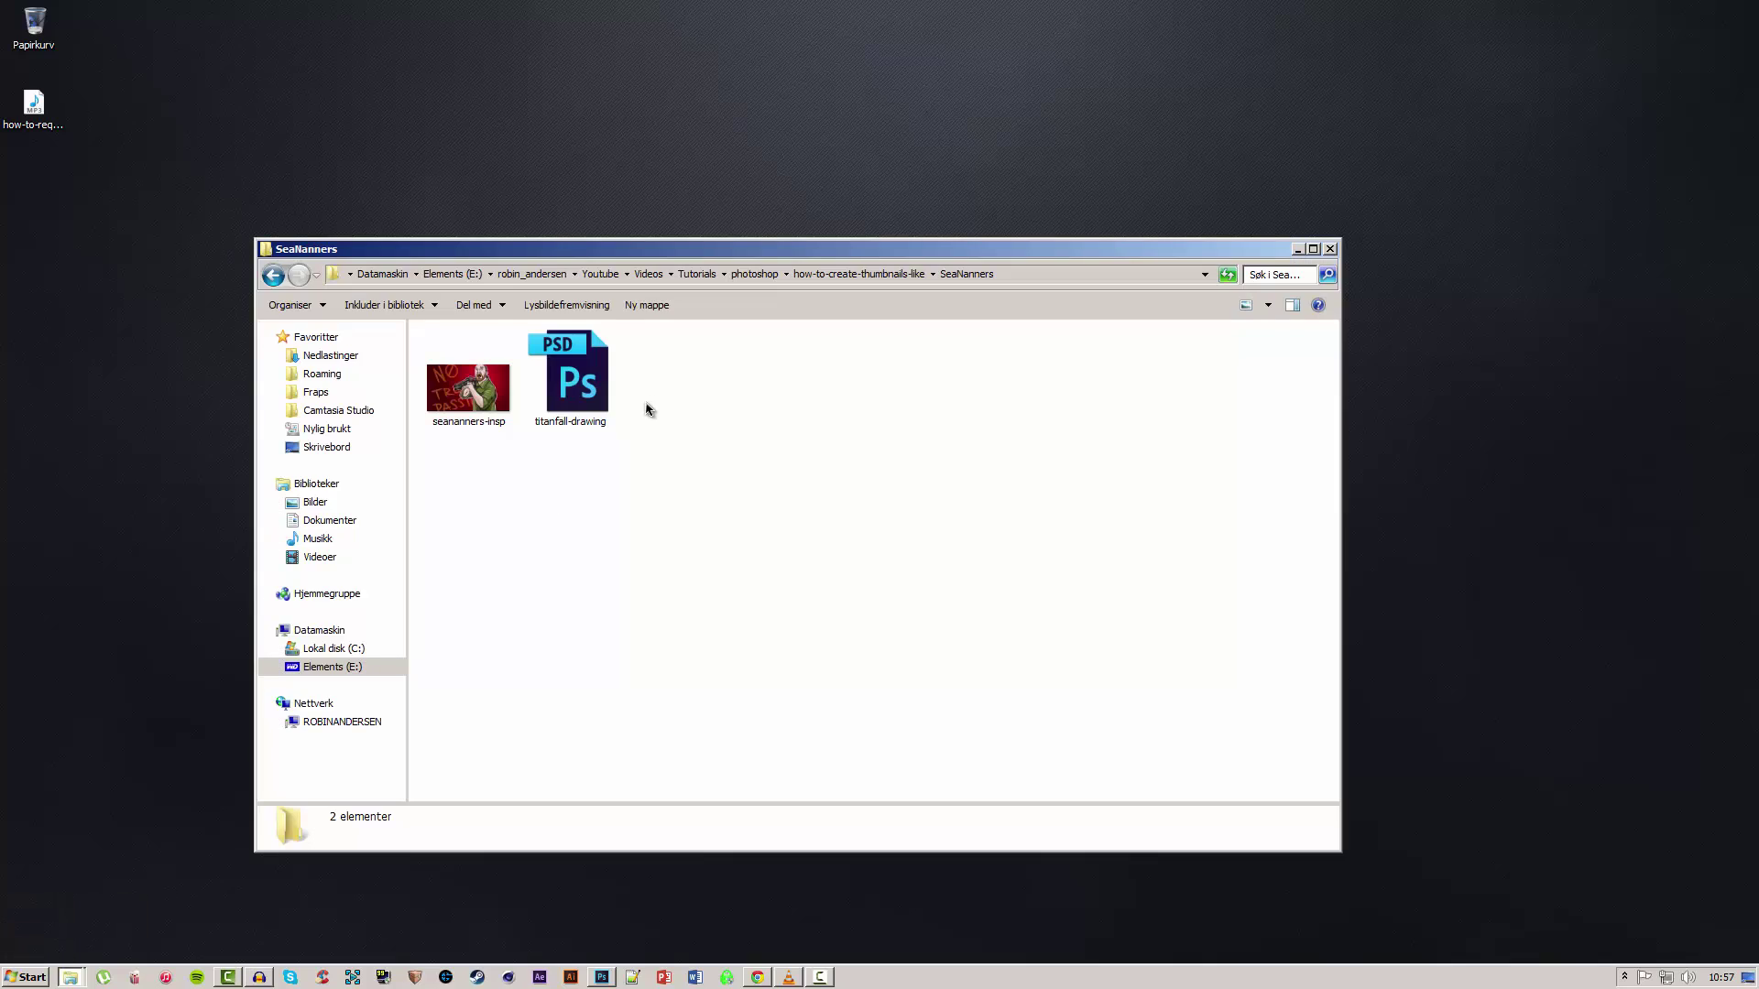
double_click(476, 404)
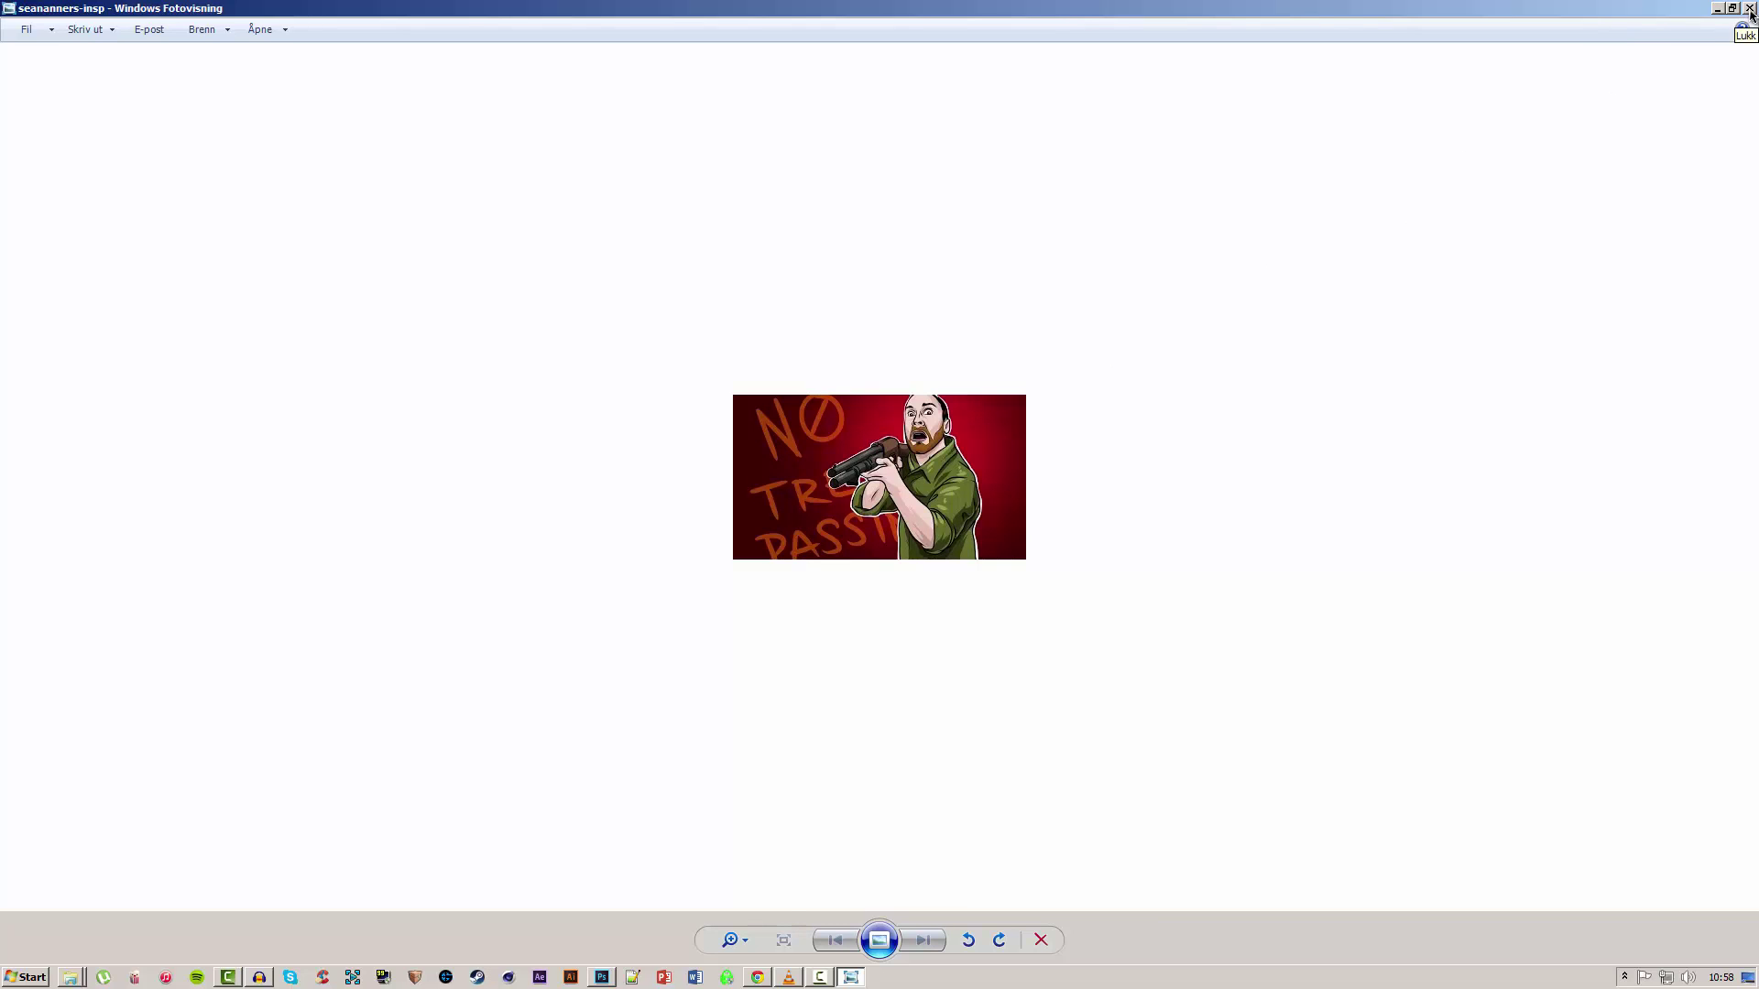
Deselect the seananners-insp image and select the titanfall-drawing PSD file instead.
left_click(1750, 8)
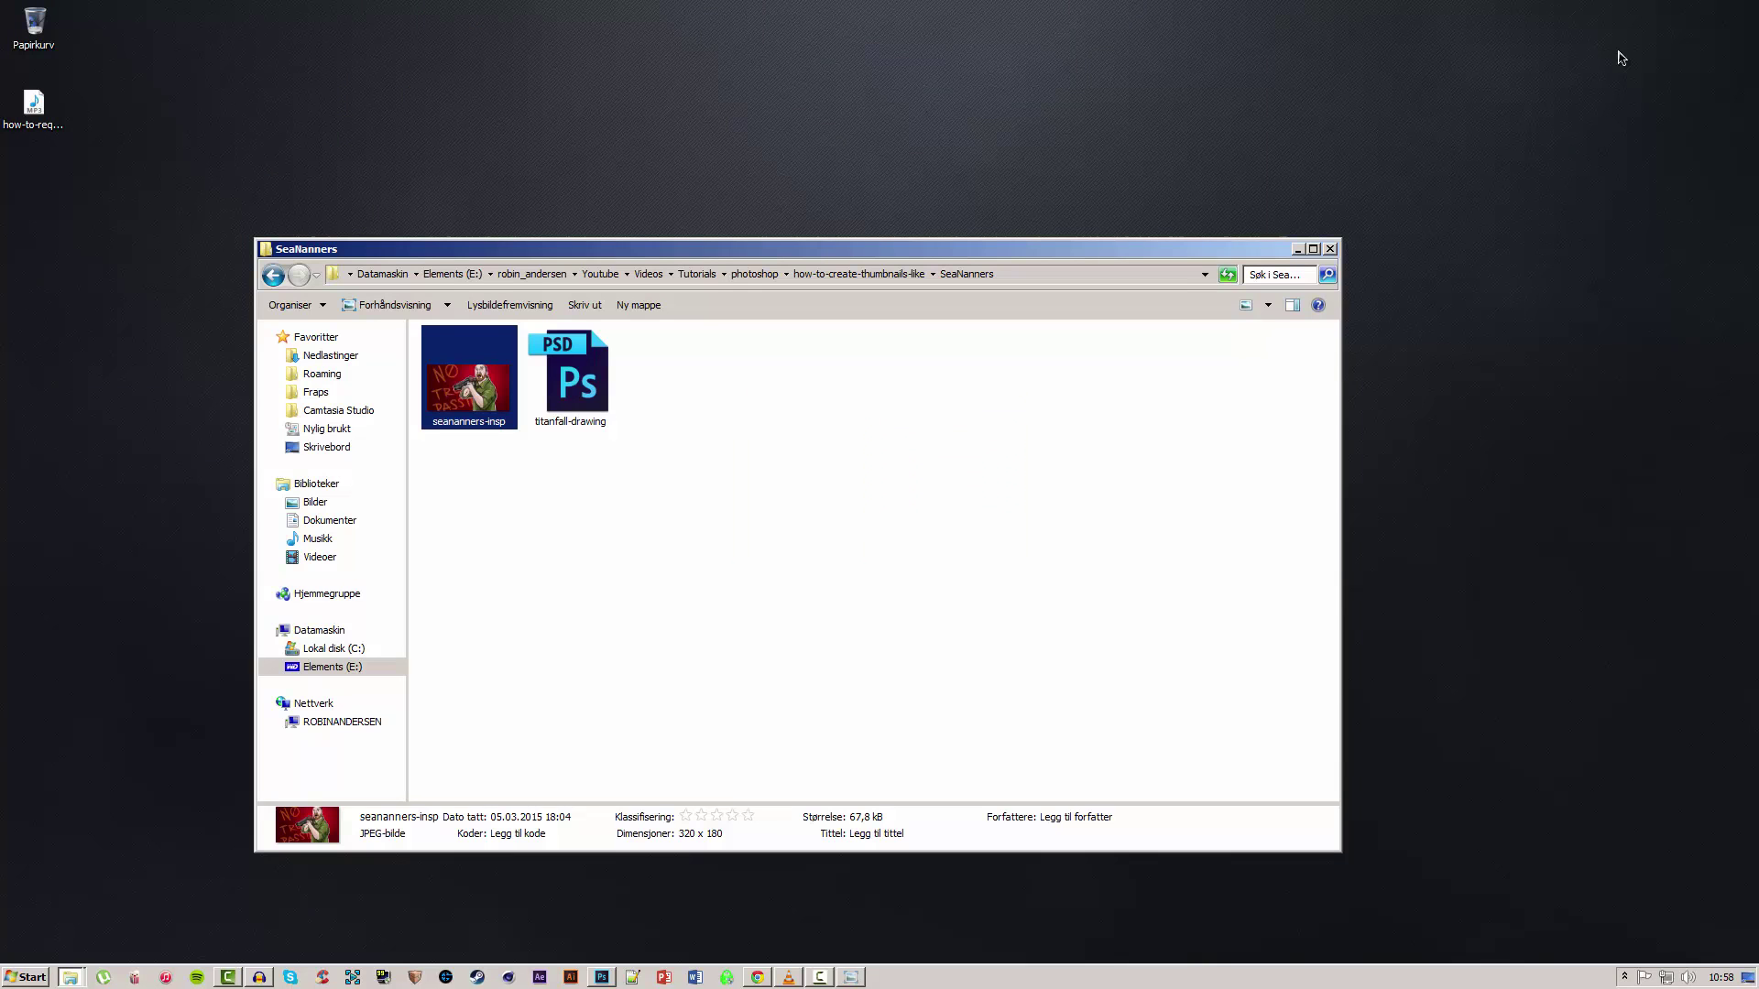
left_click(616, 589)
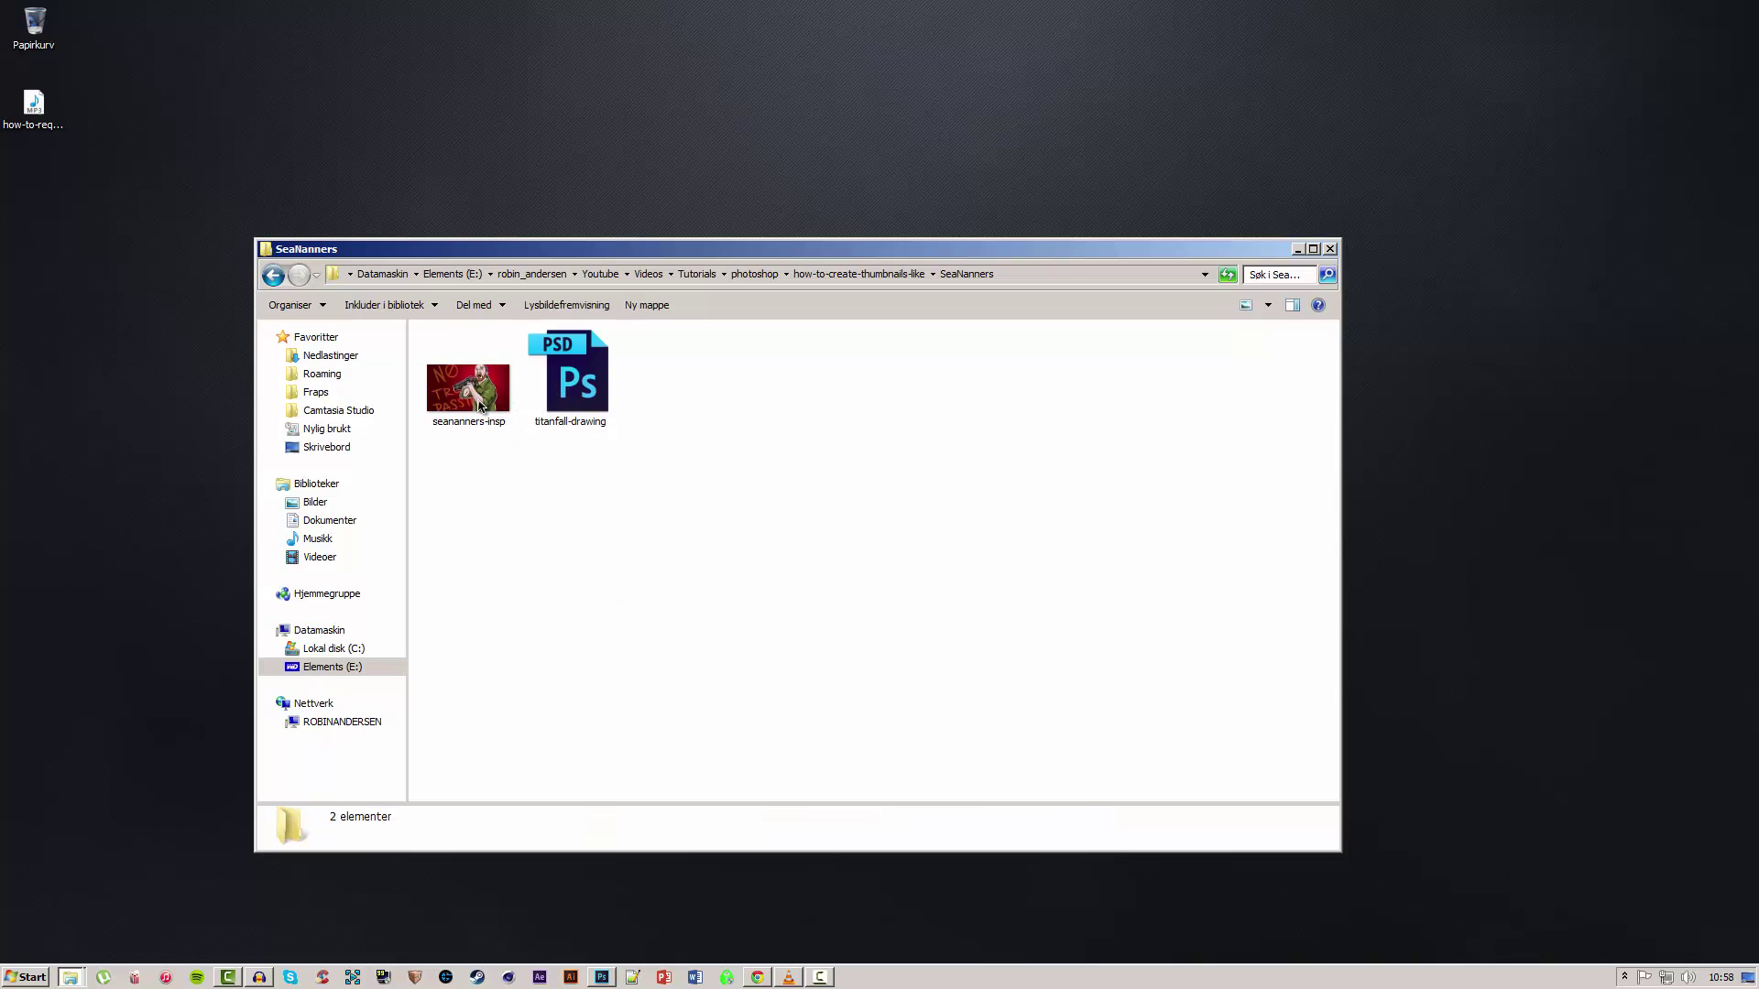
mouse_move(480, 404)
left_click(575, 389)
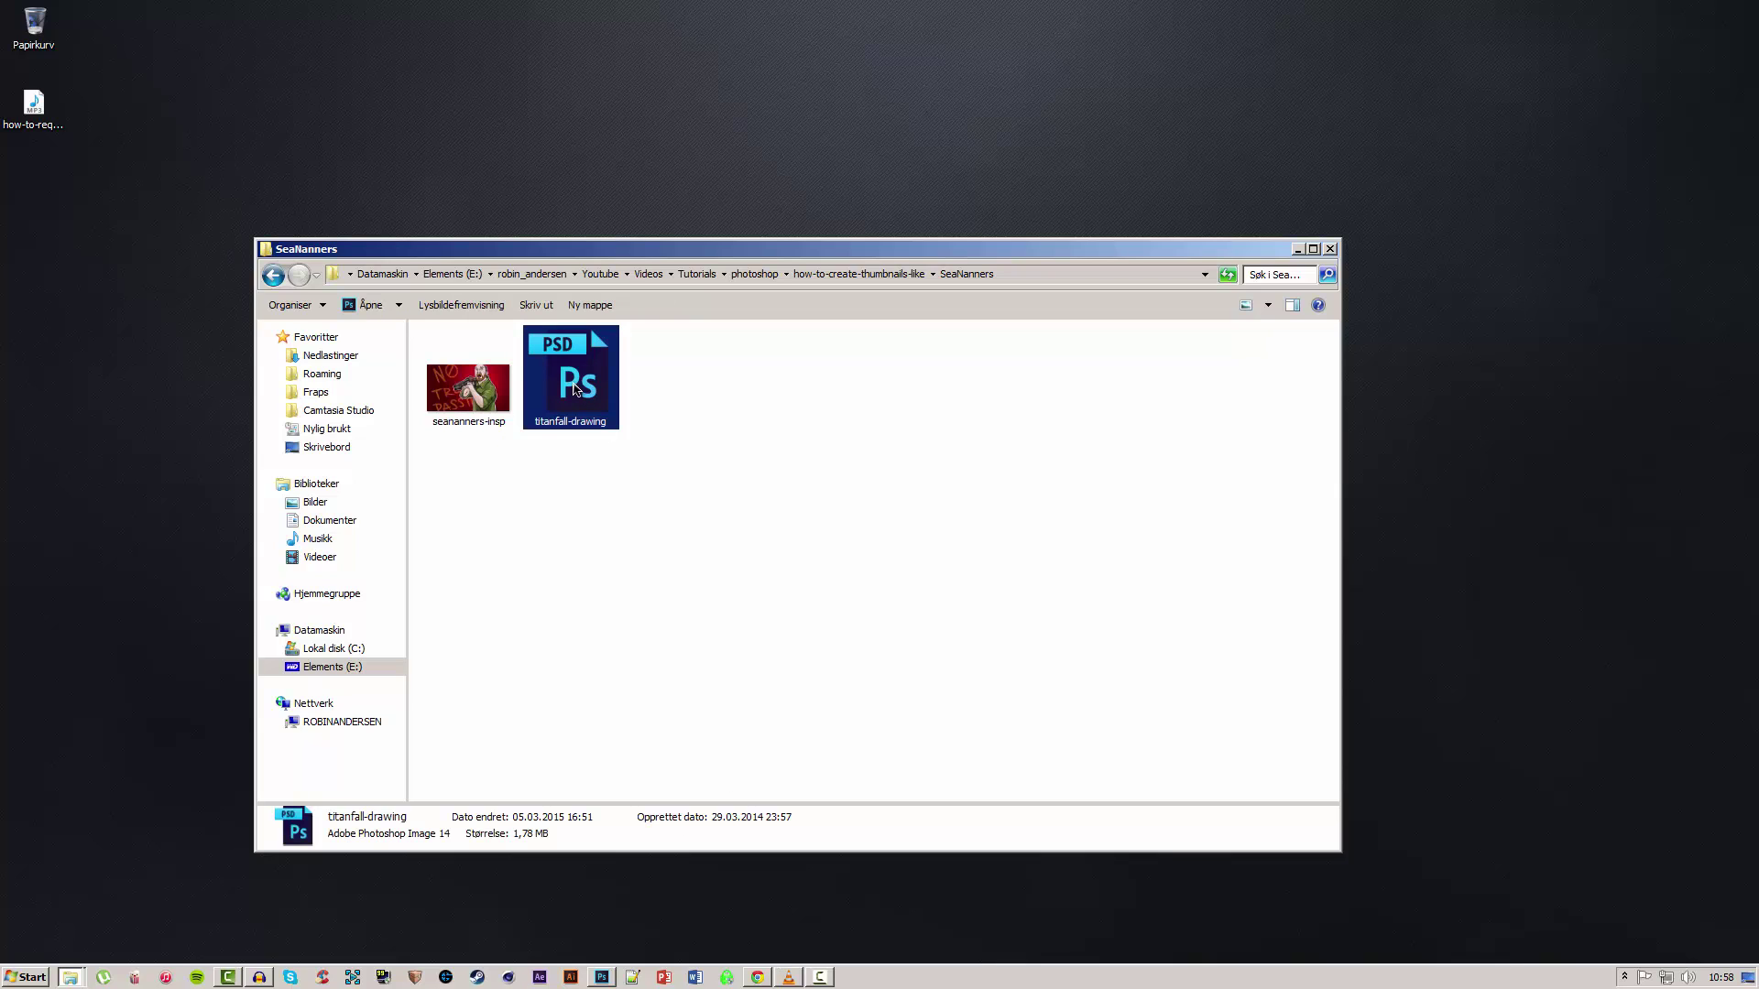
Create a new white-background 1280 × 720 px, 72 ppi document named Untitled-1.
left_click(603, 977)
key("ctrl+n")
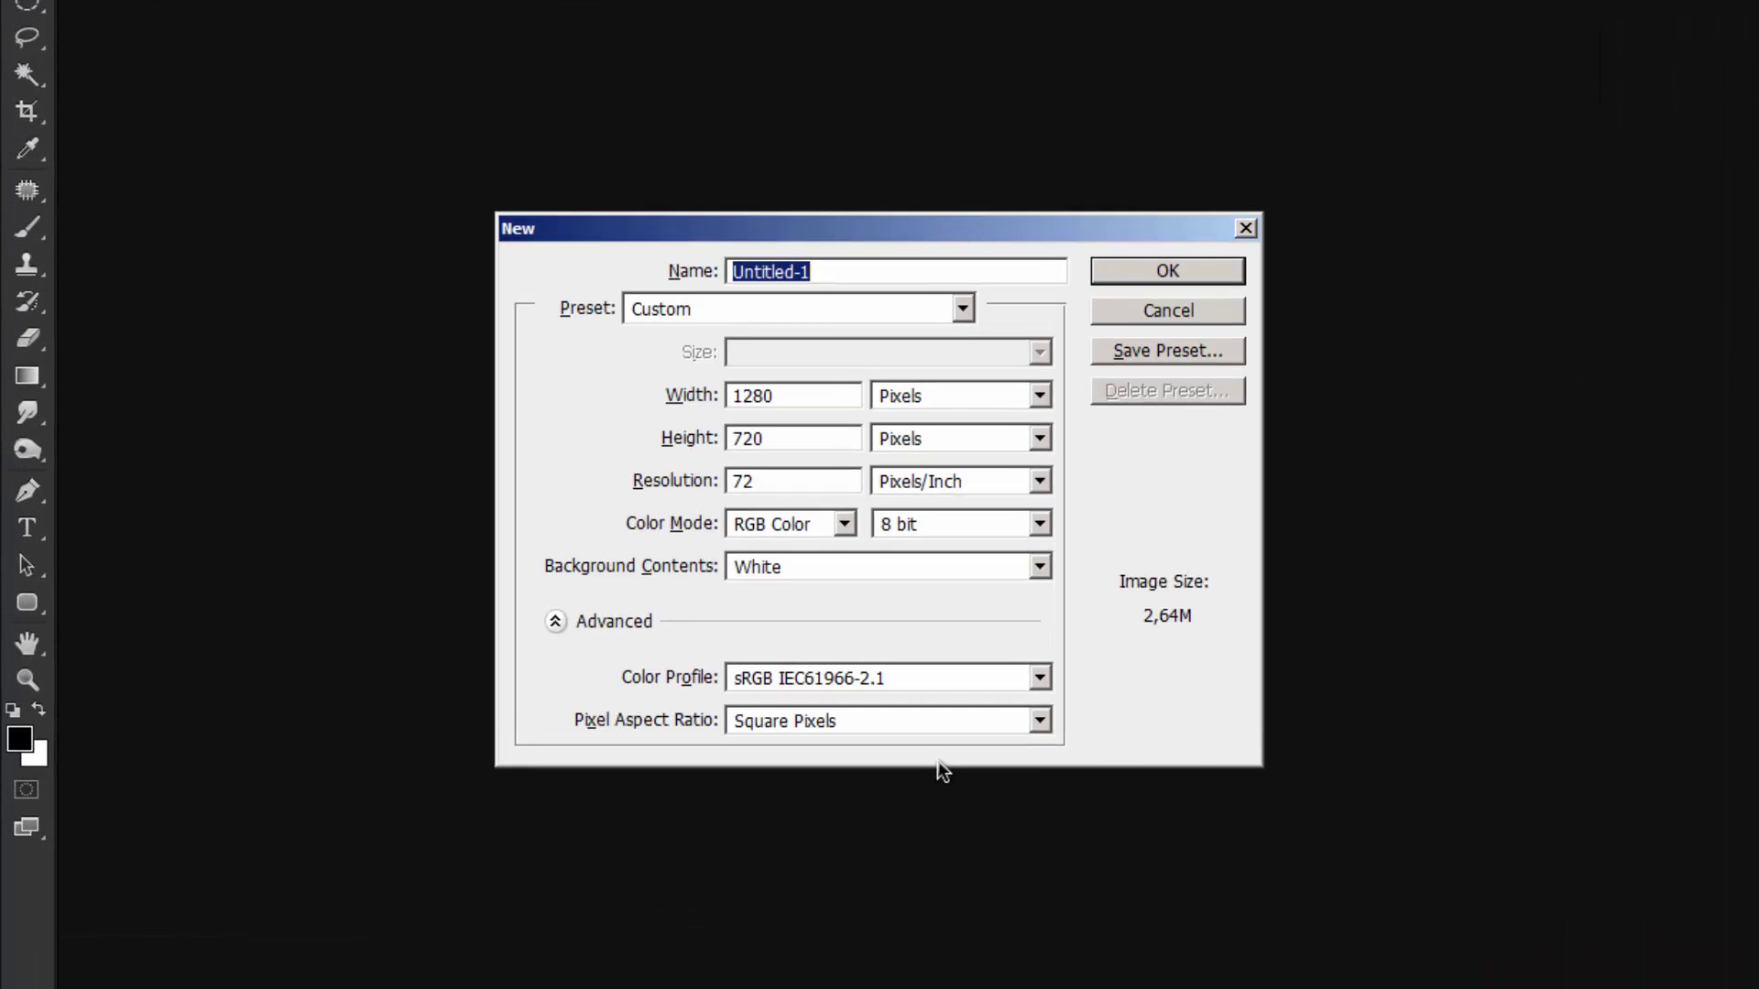
key("Tab")
key("Tab")
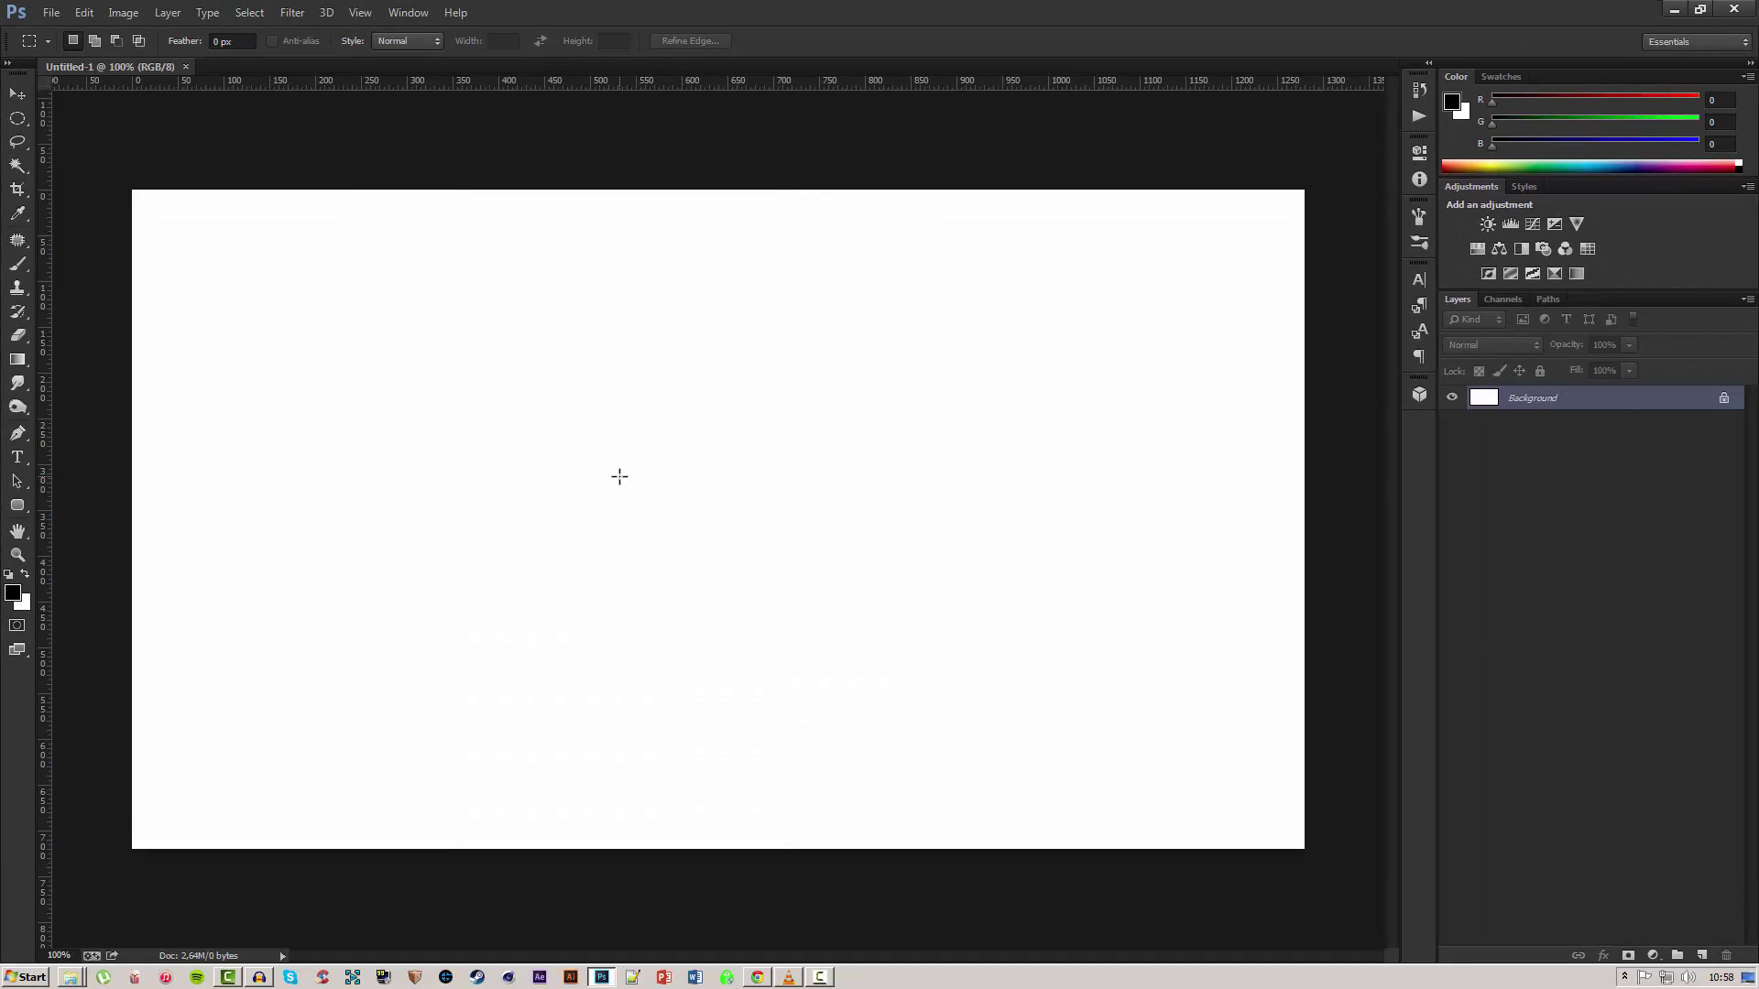
left_click(17, 94)
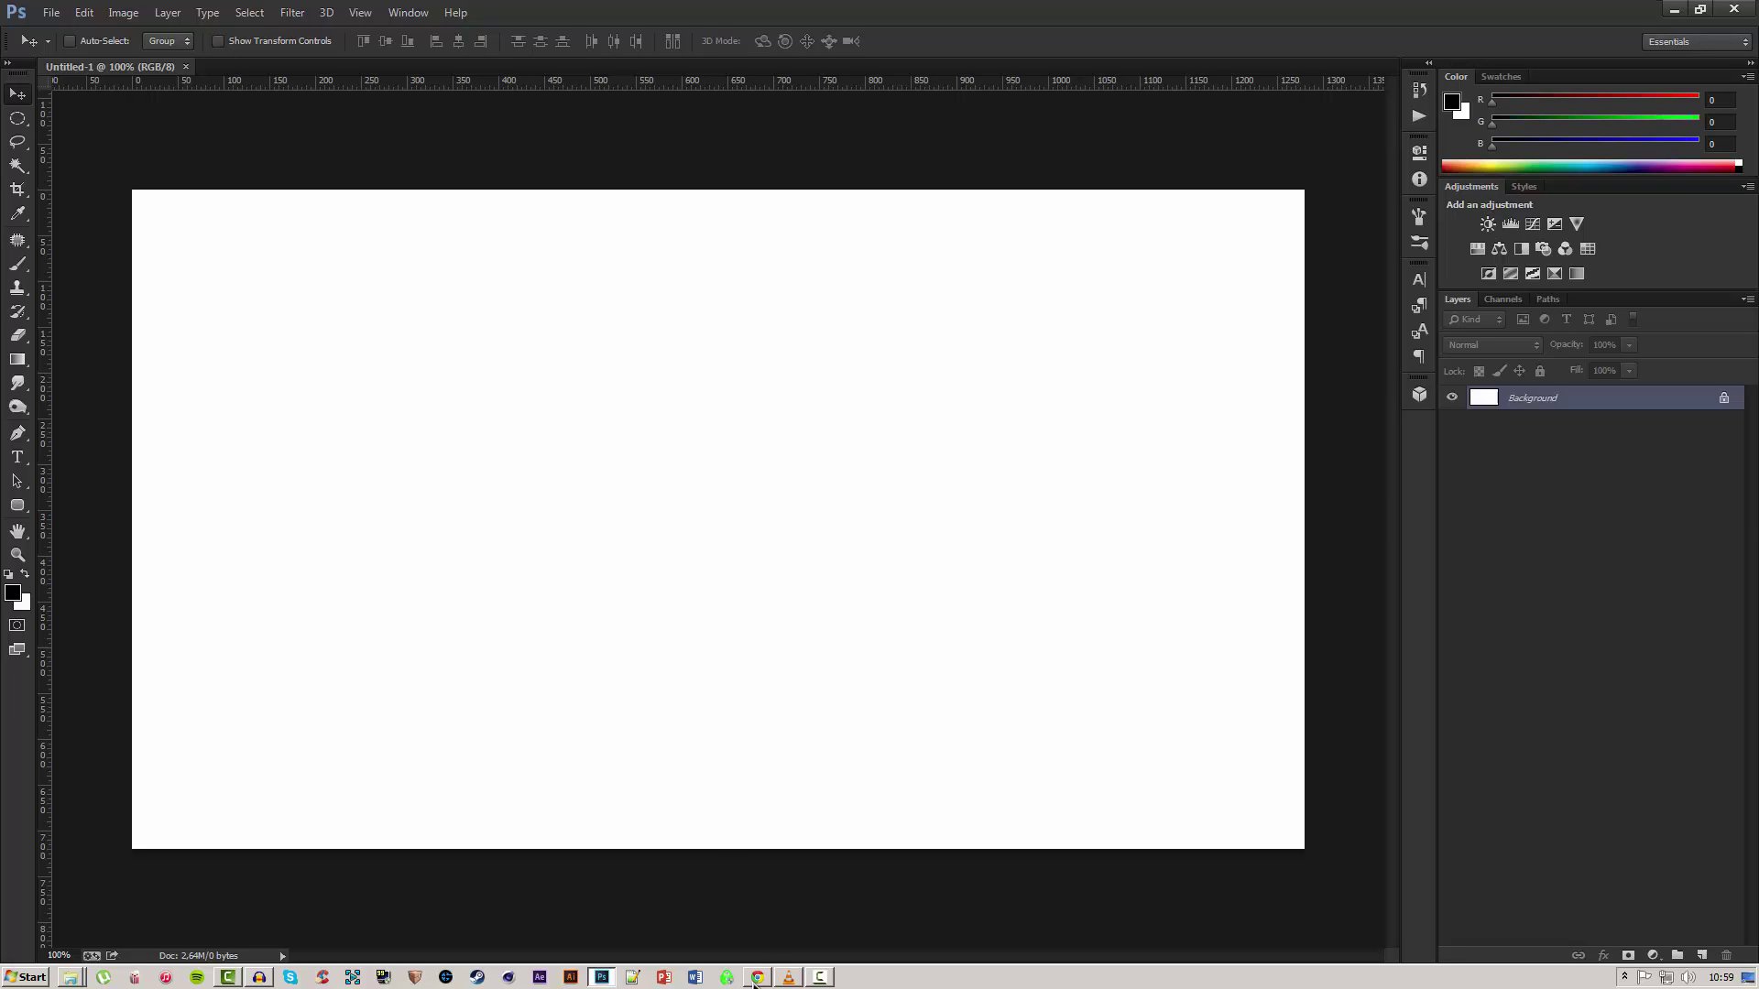
mouse_move(753, 983)
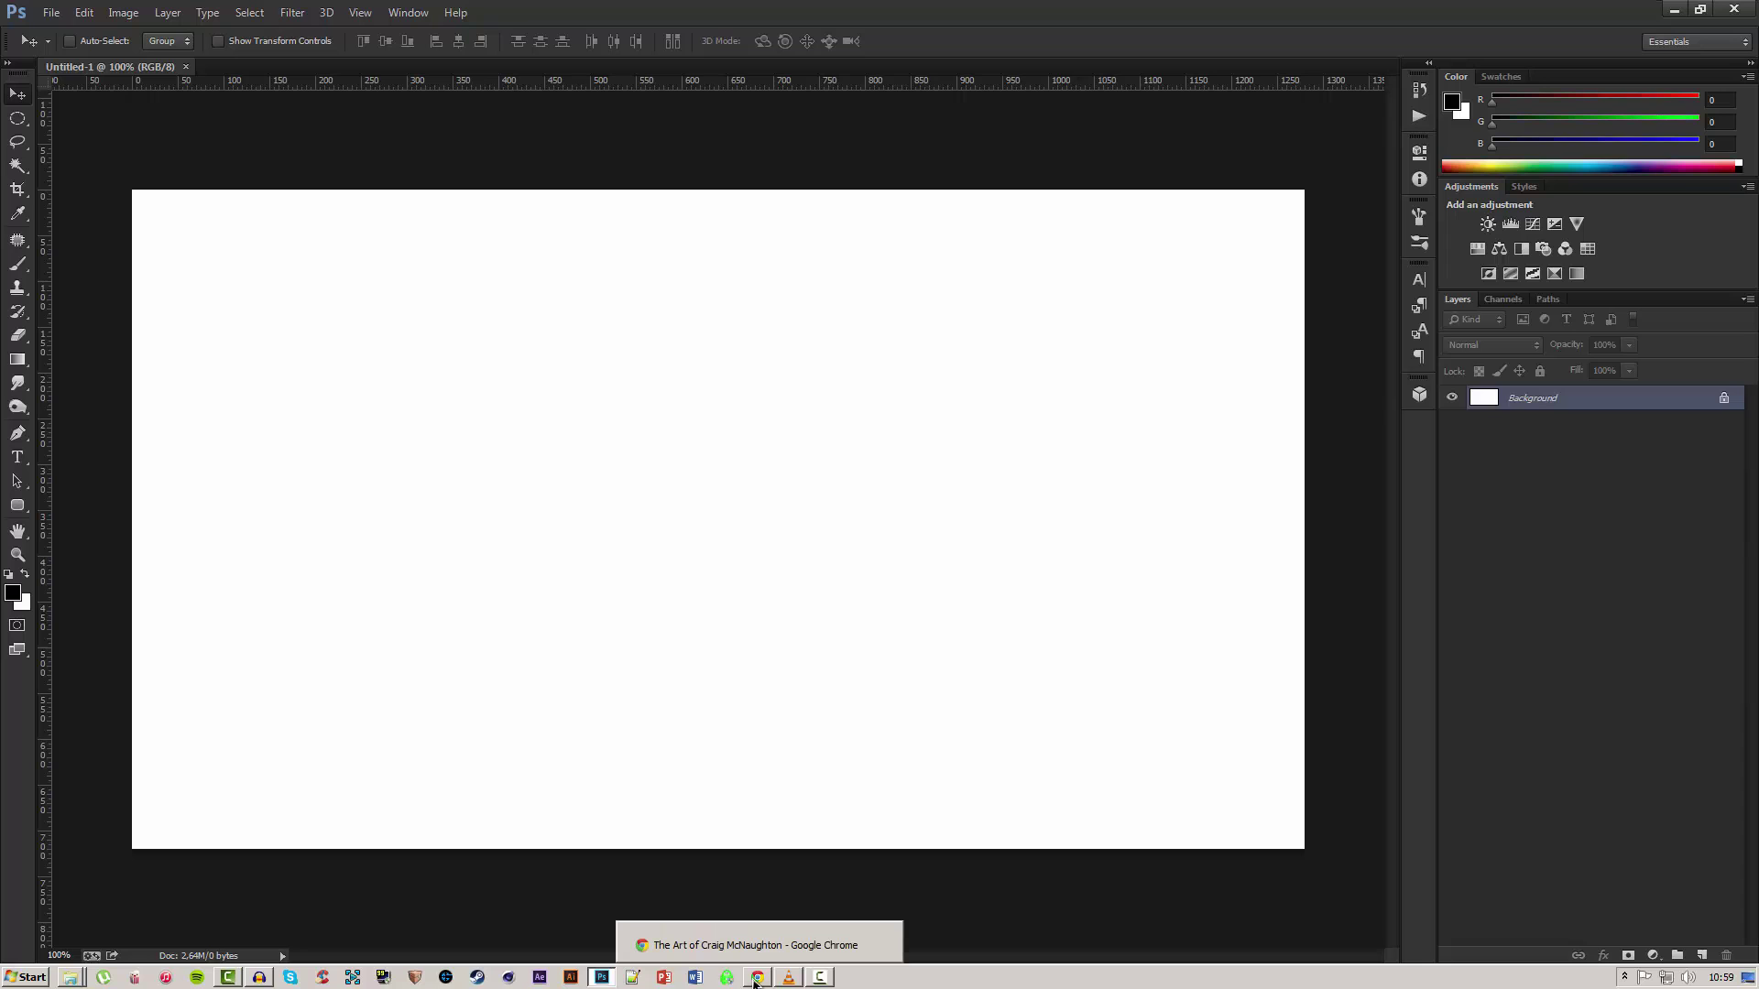
left_click(753, 984)
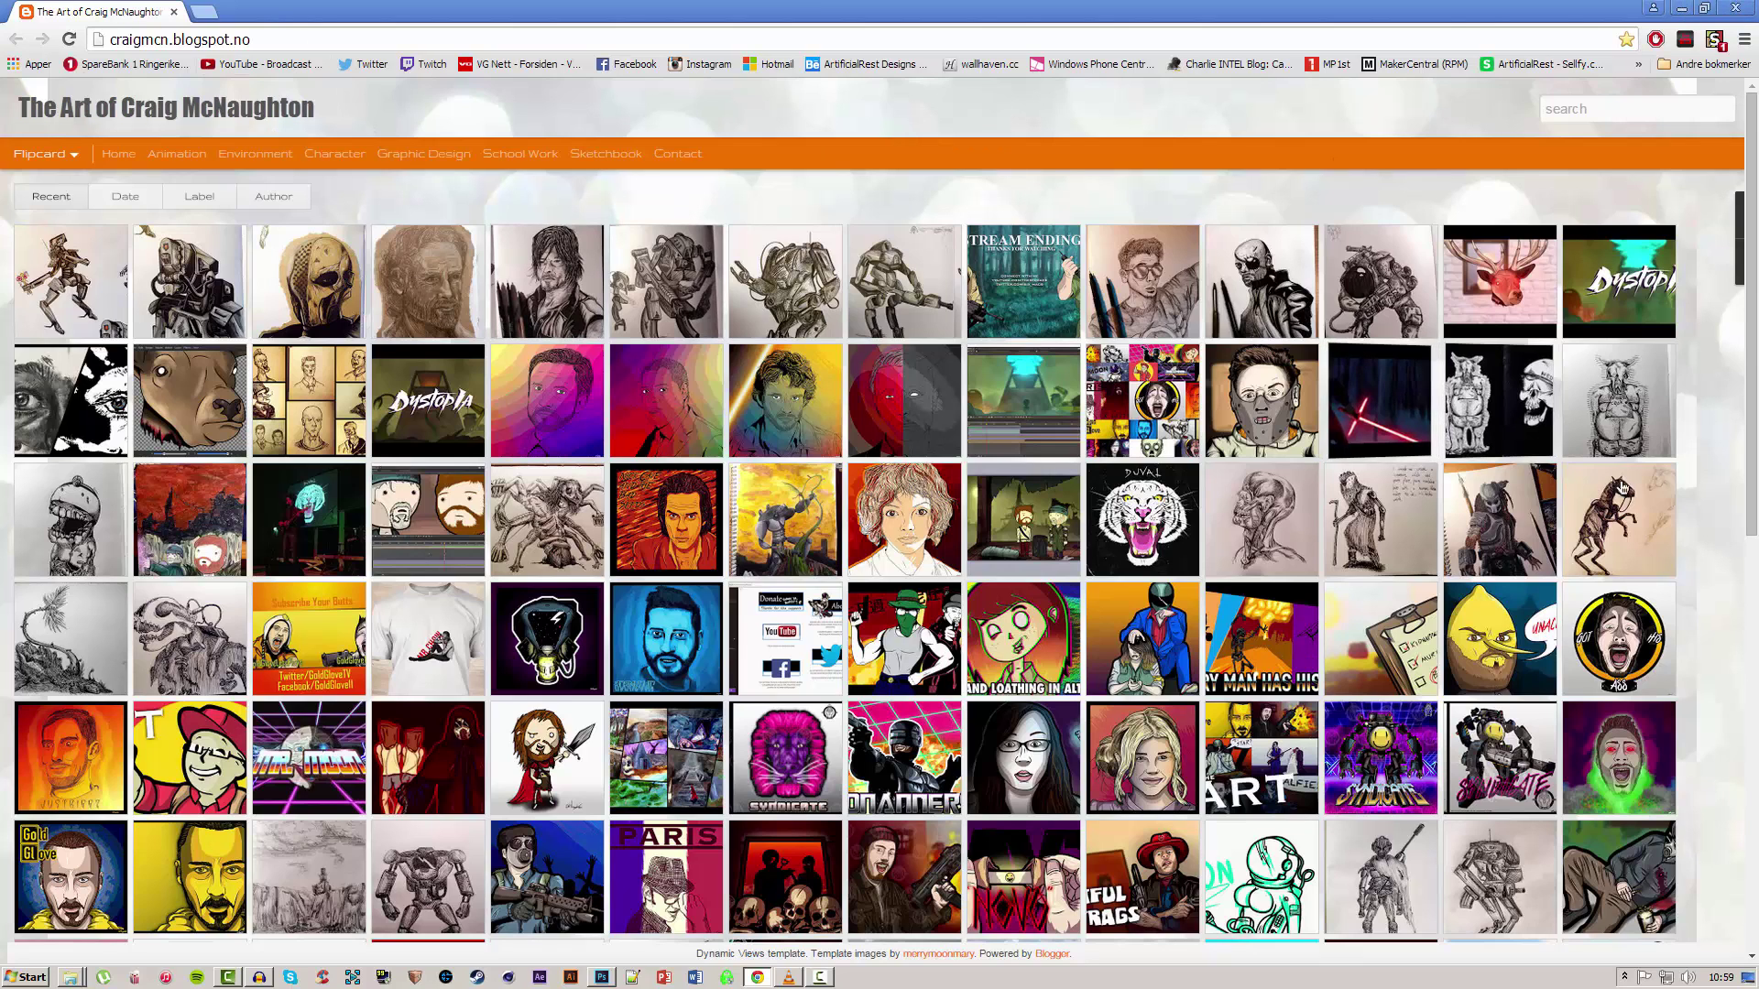
scroll(1709, 413, "down", 2)
scroll(1708, 413, "down", 1)
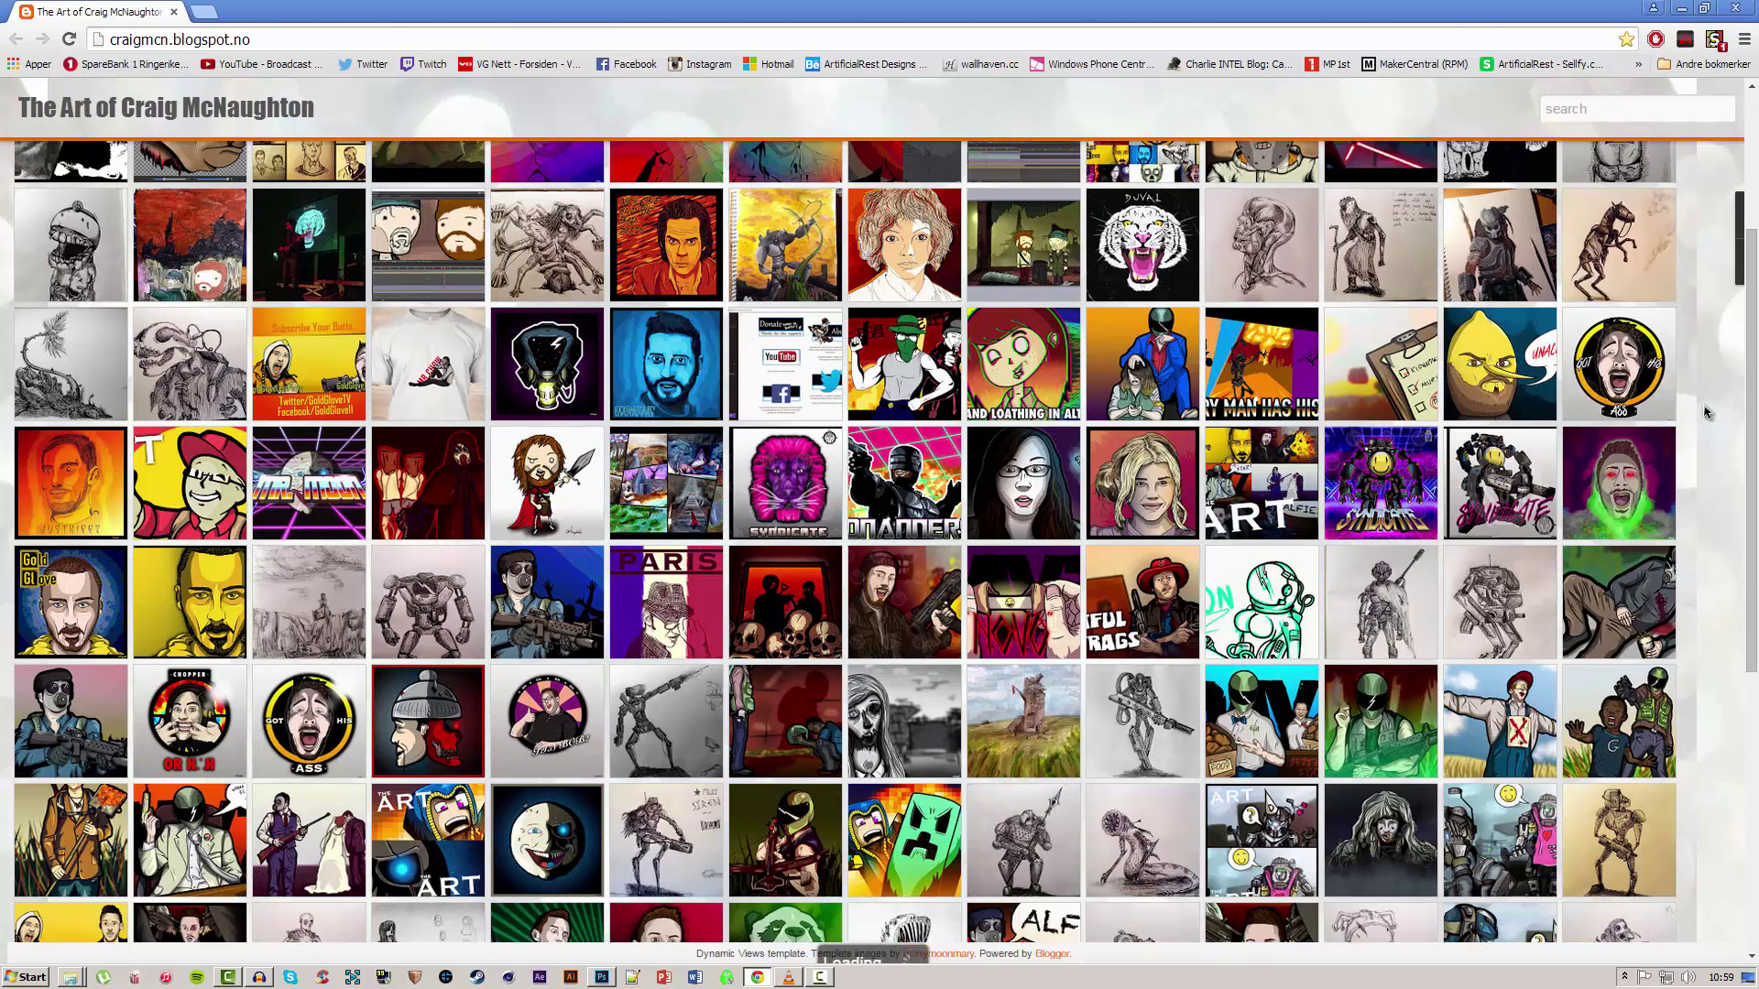
scroll(1709, 413, "down", 5)
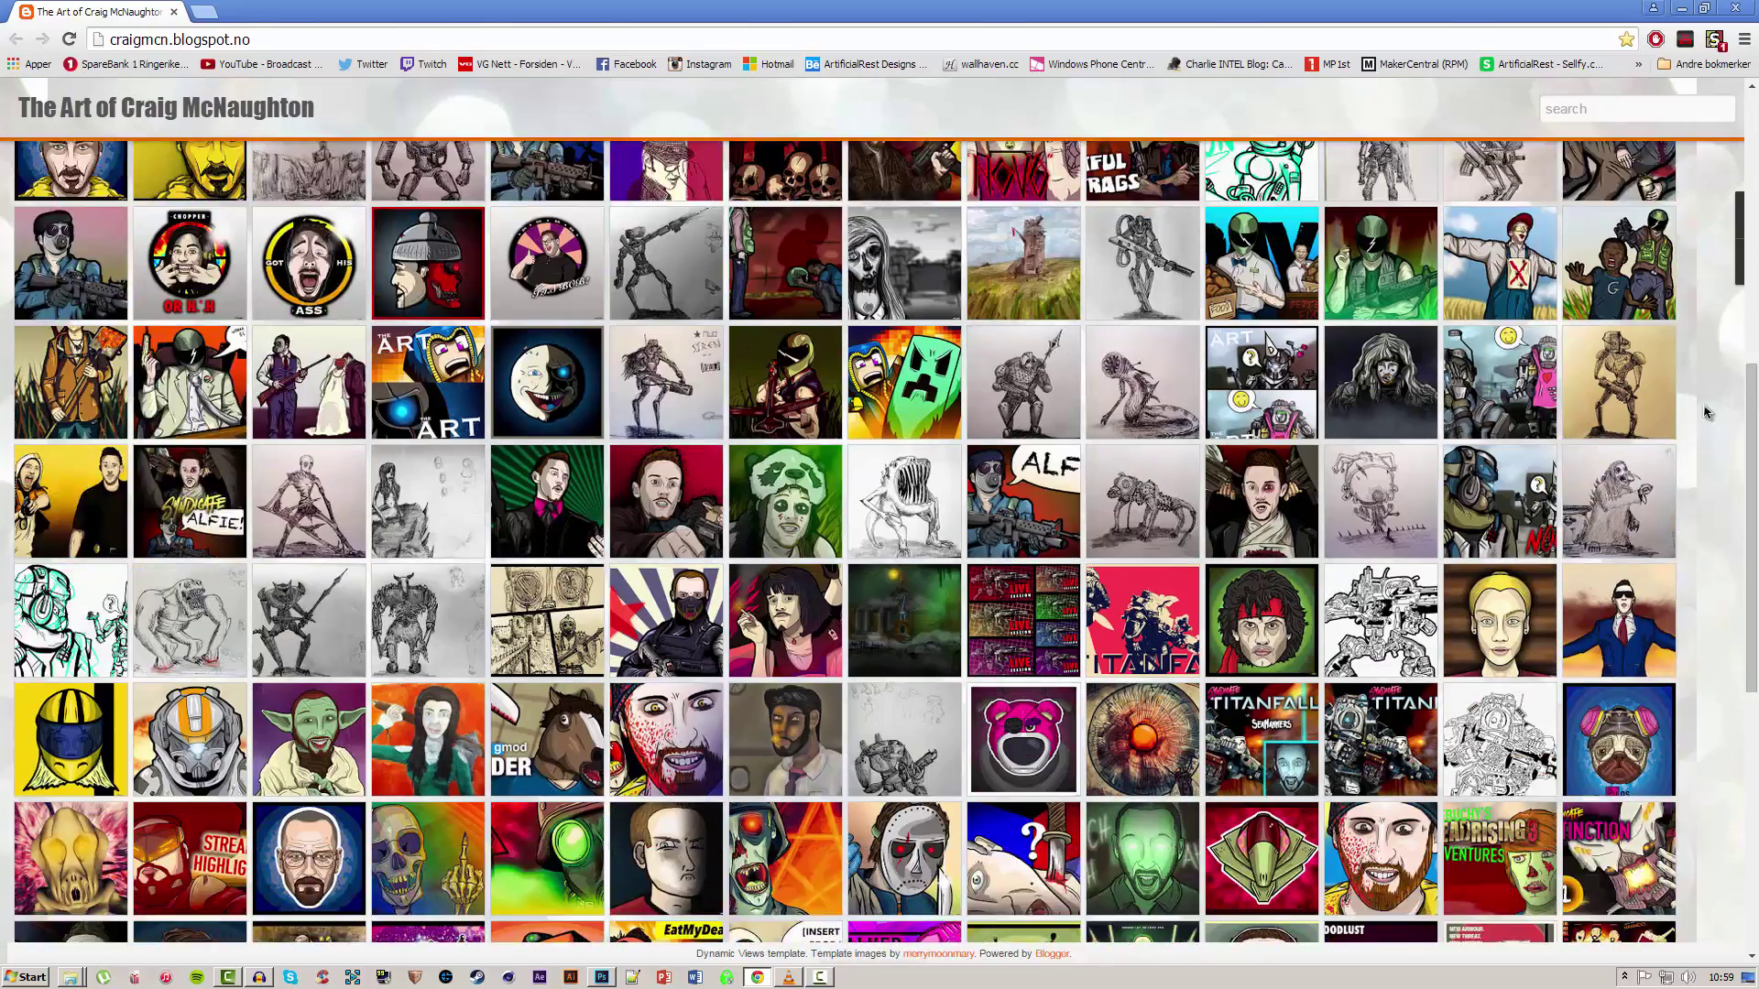
scroll(1709, 413, "down", 1)
scroll(1708, 413, "up", 9)
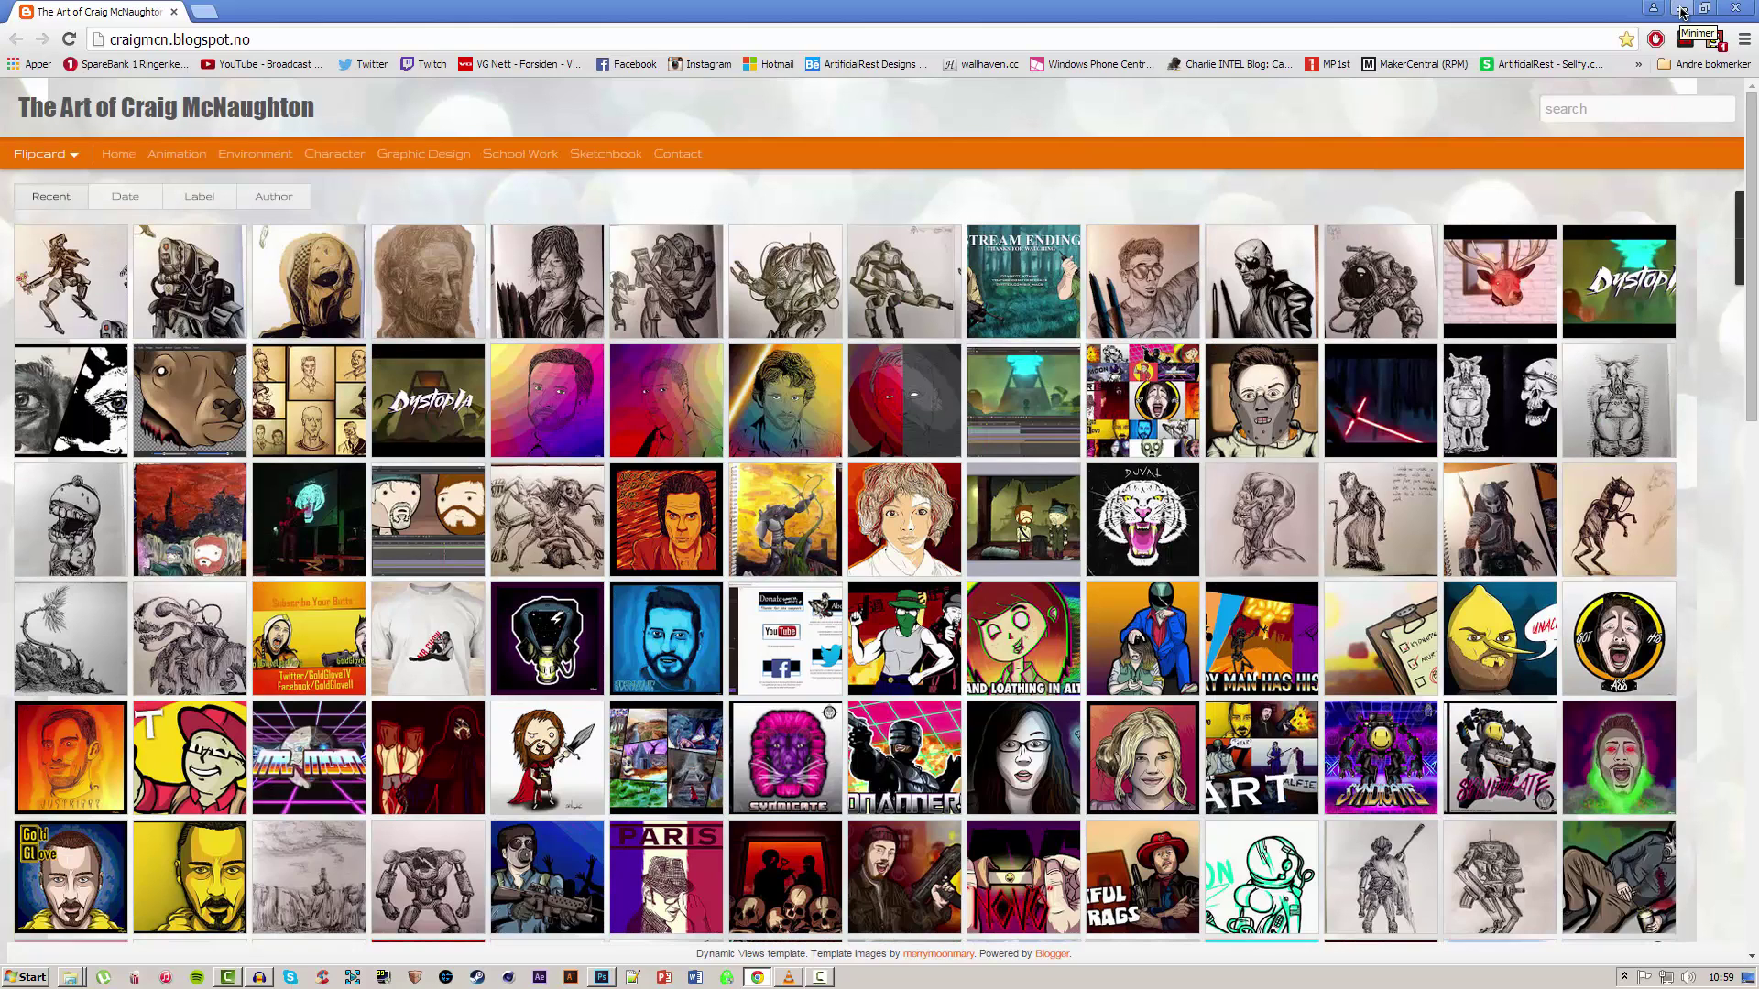
Open titanfall-drawing.psd from the SeaNanners folder, then switch back to Untitled-1.
left_click(1682, 11)
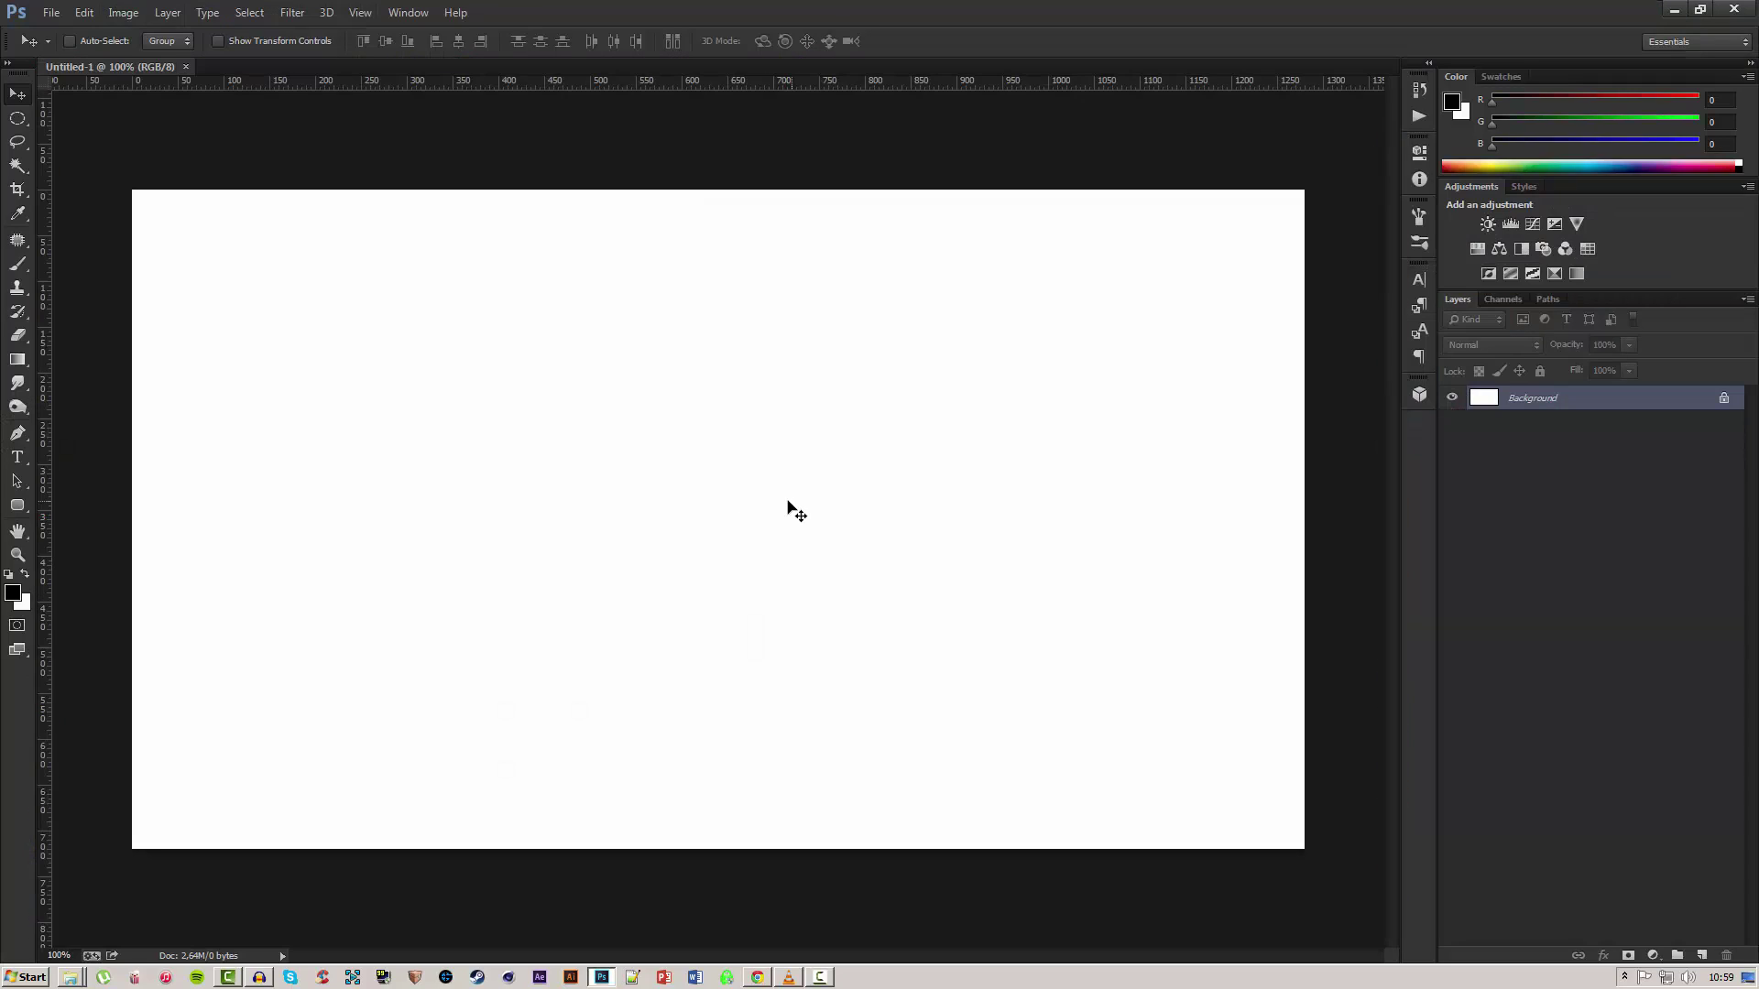
mouse_move(73, 979)
left_click(112, 943)
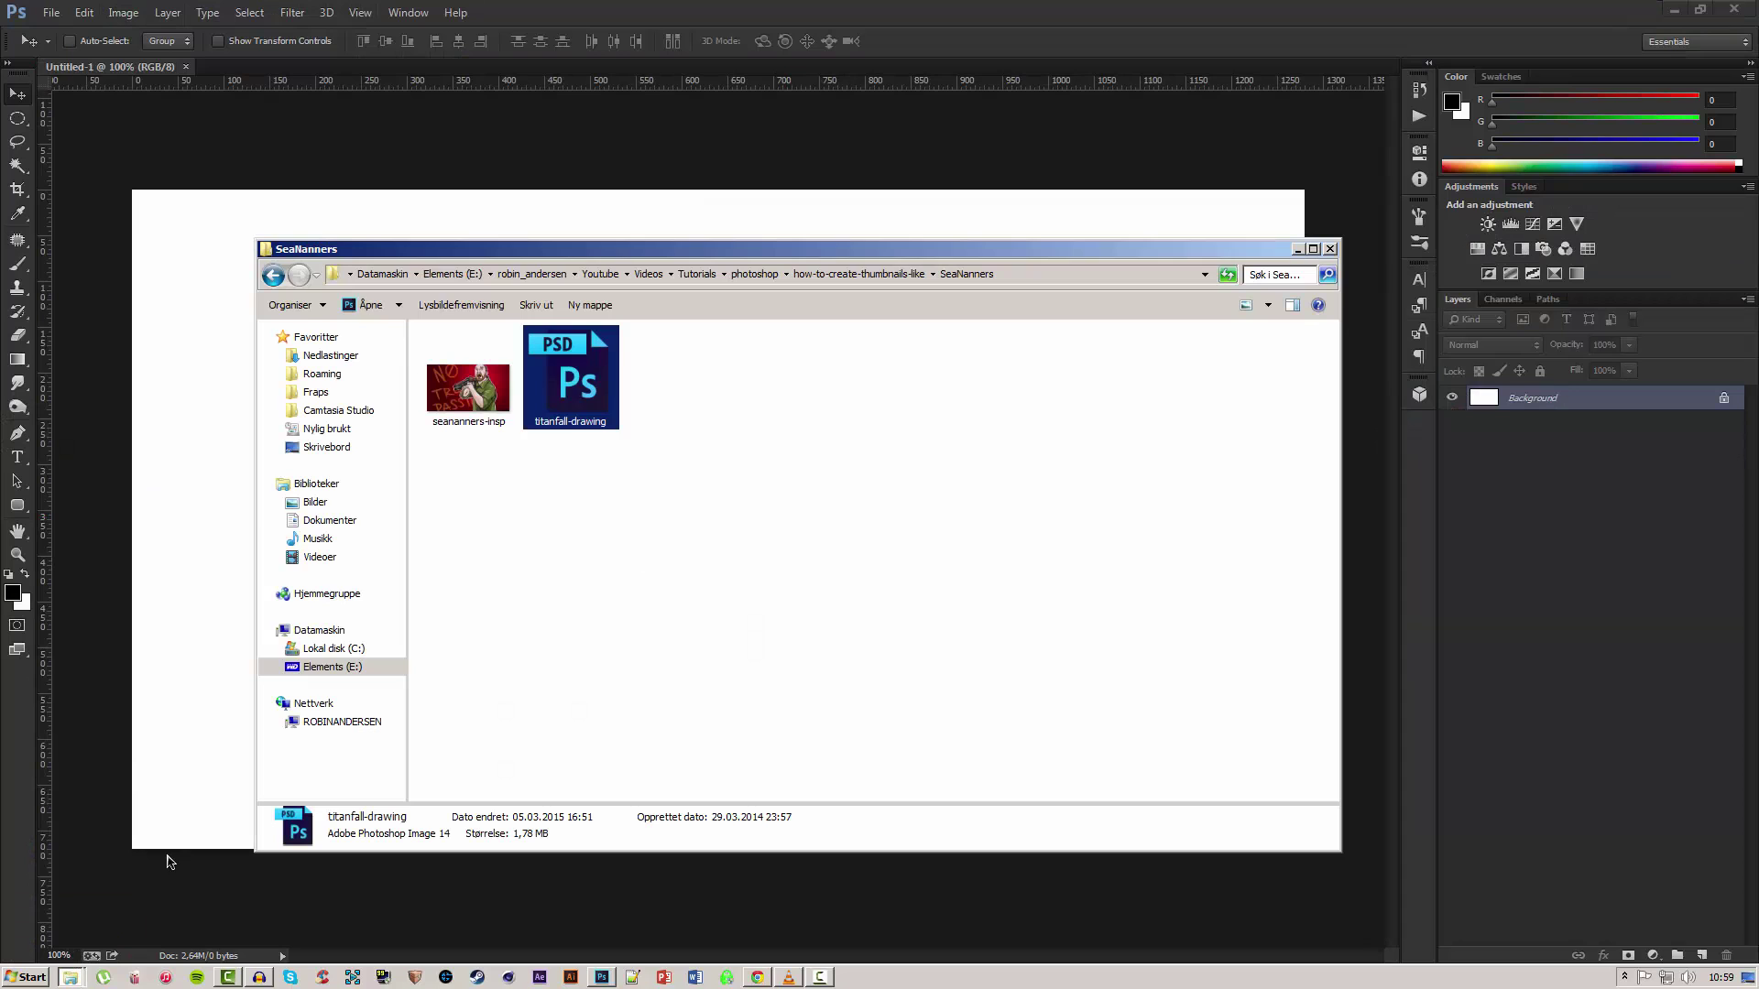
double_click(587, 394)
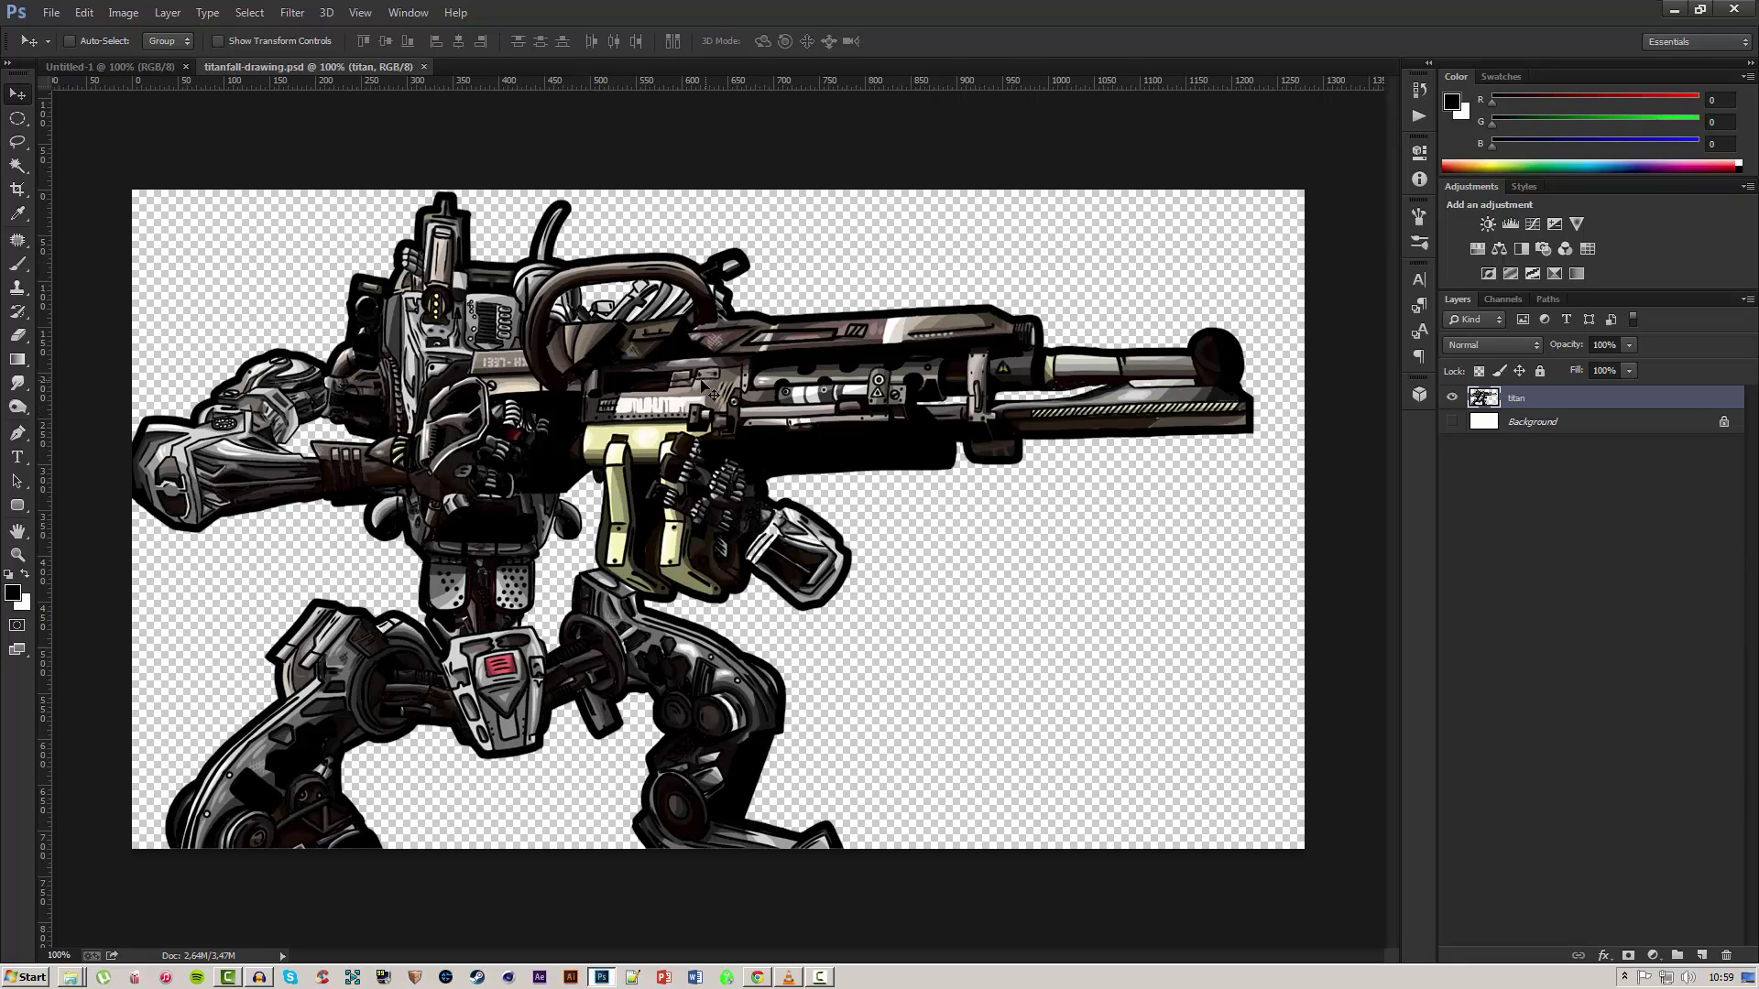
key("ctrl+Tab")
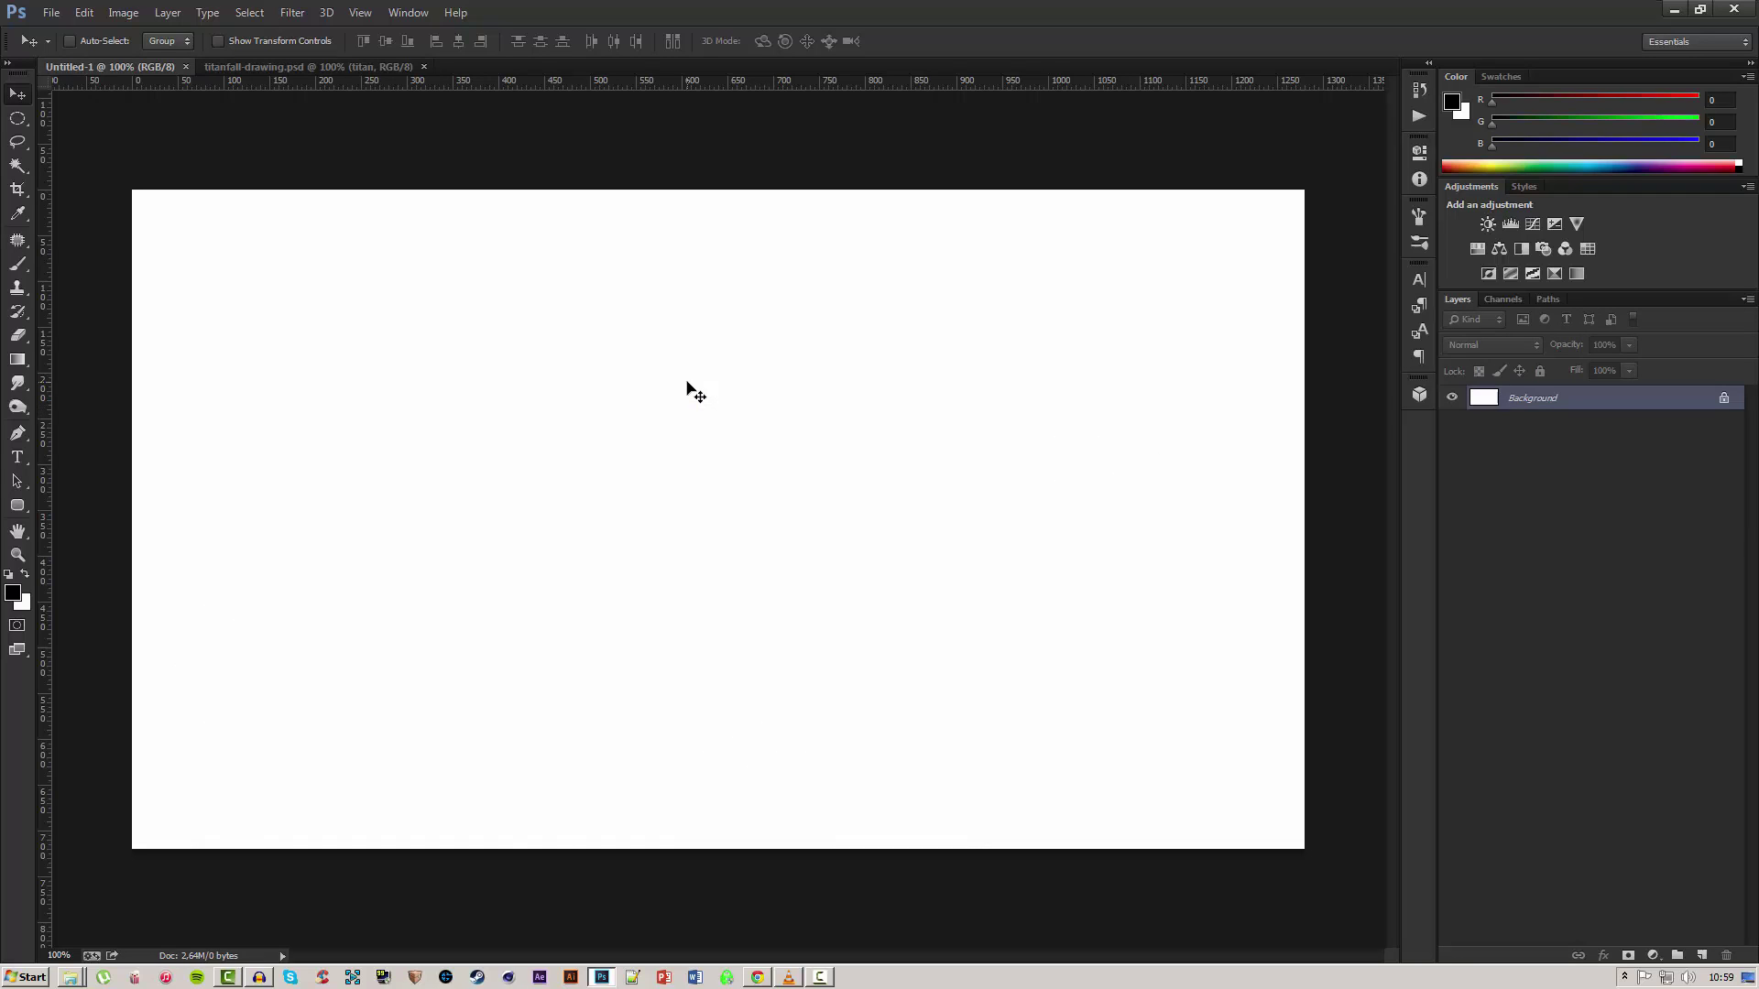
Add a new empty layer and start a gradient from the black-to-white preset.
key("g")
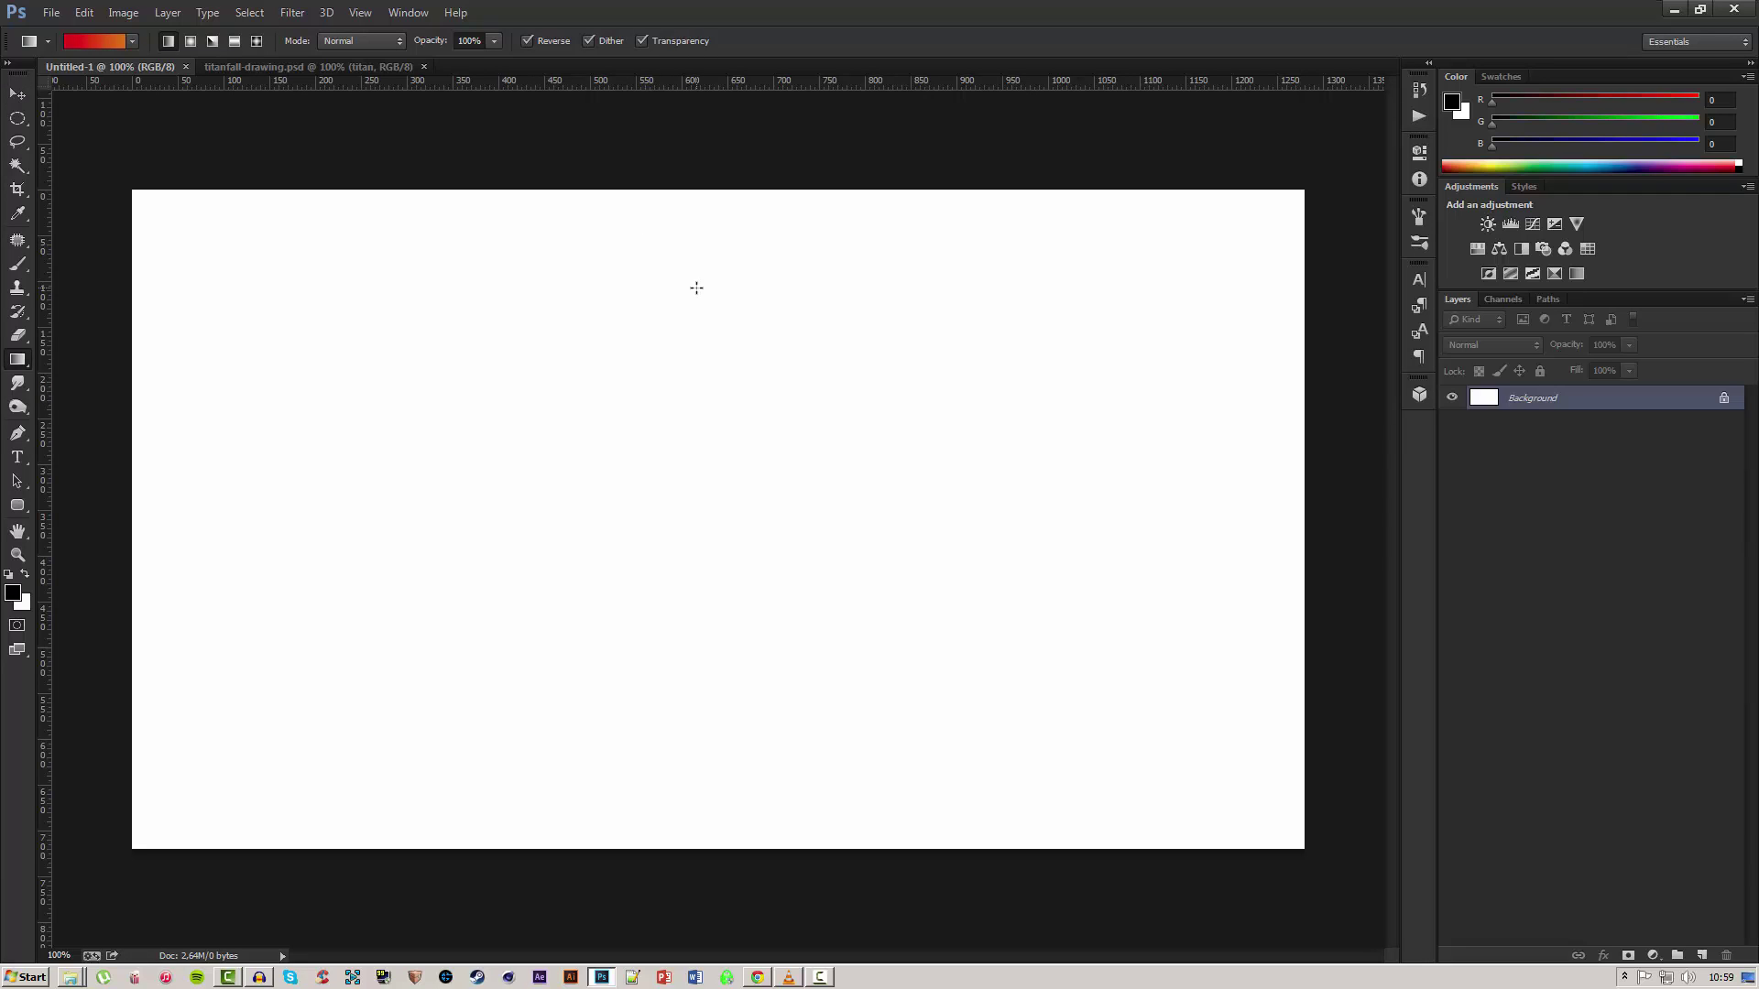
left_click(1700, 956)
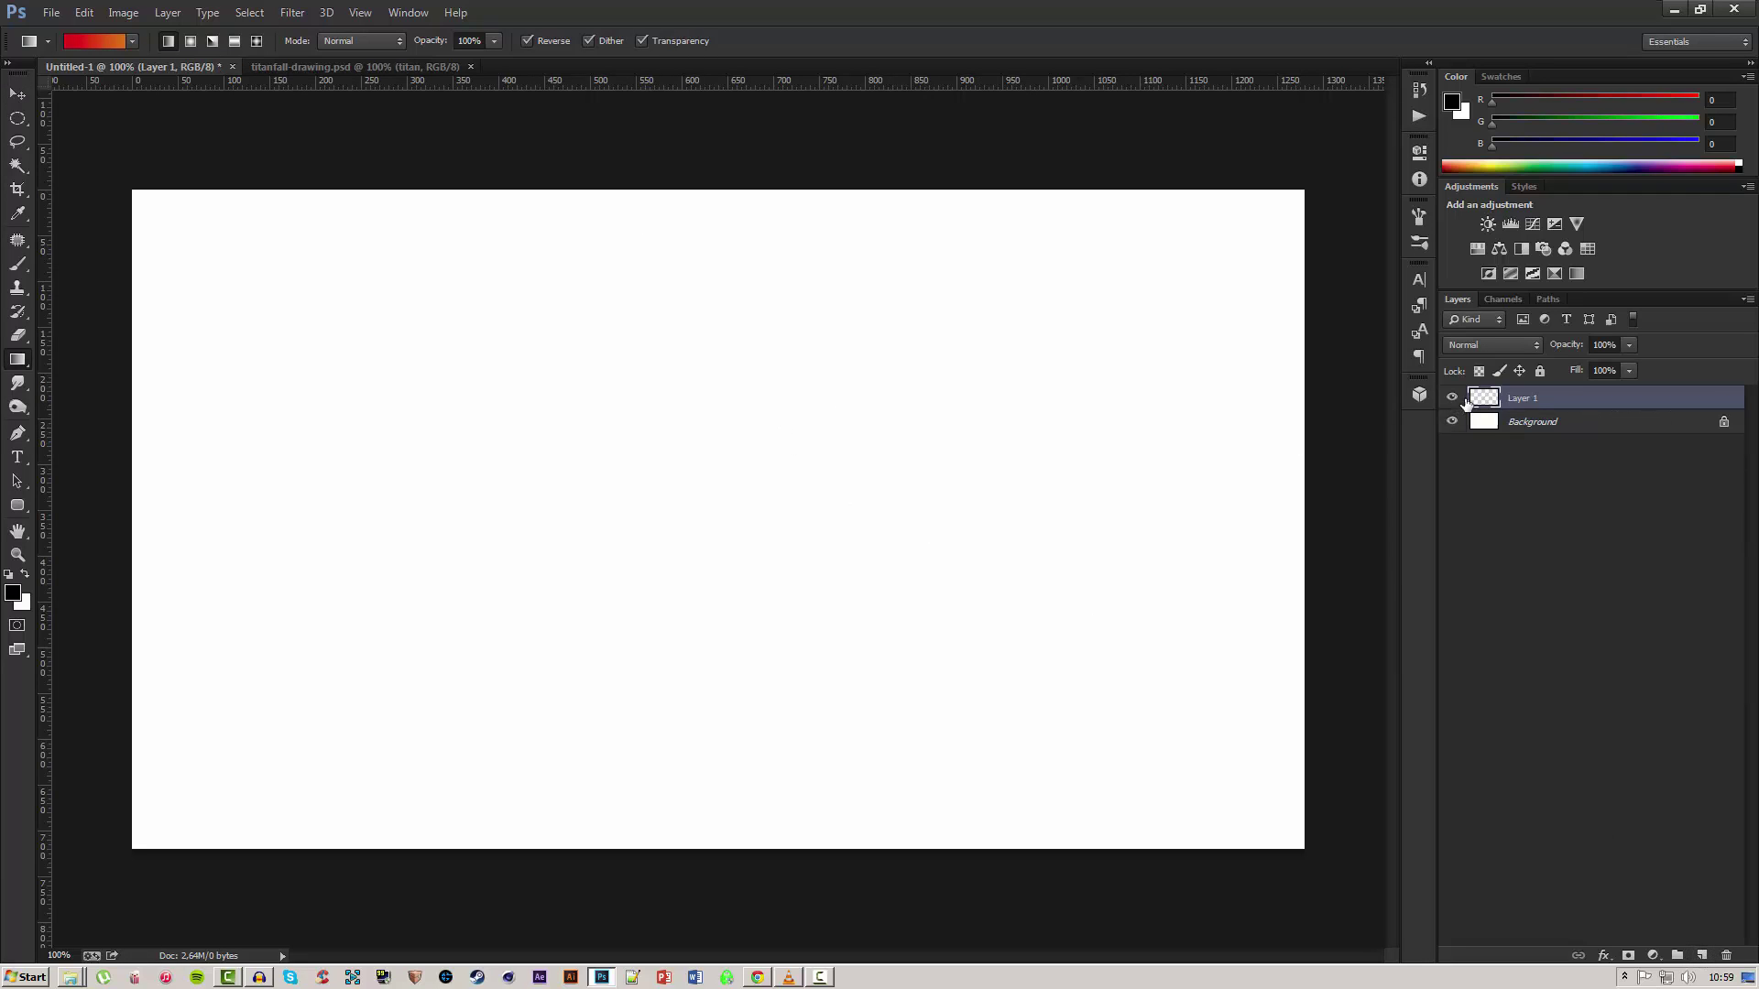
left_click(132, 41)
left_click(43, 82)
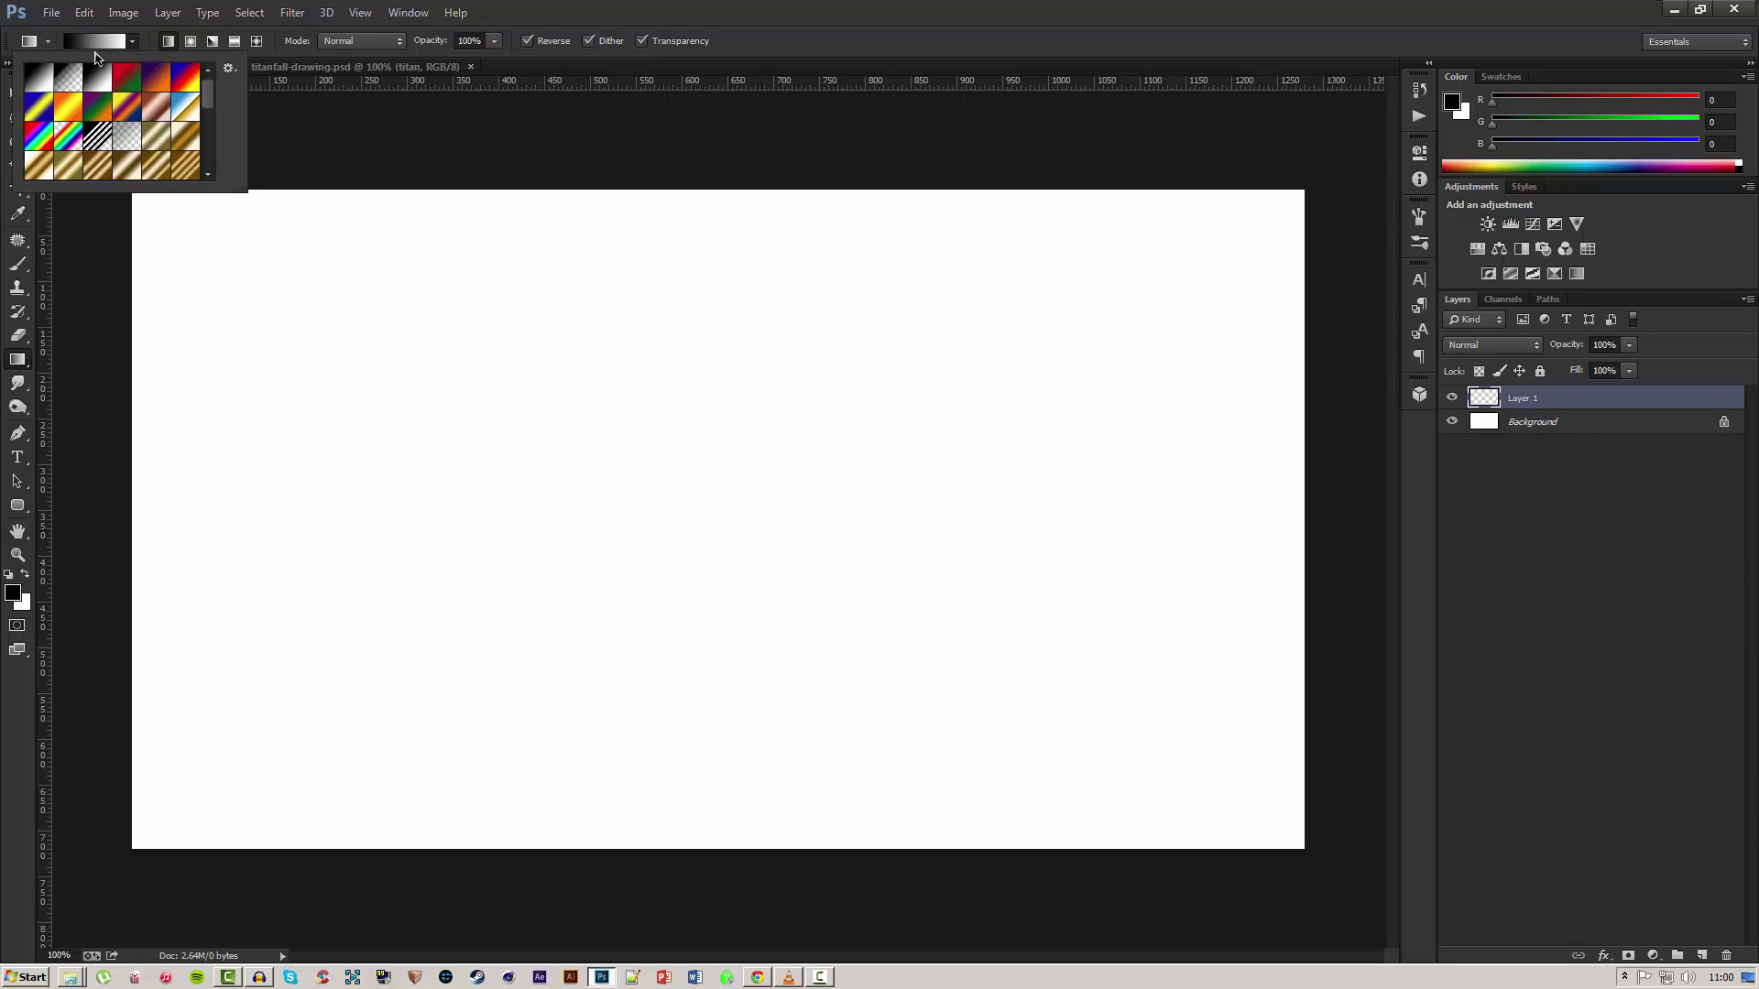
left_click(85, 41)
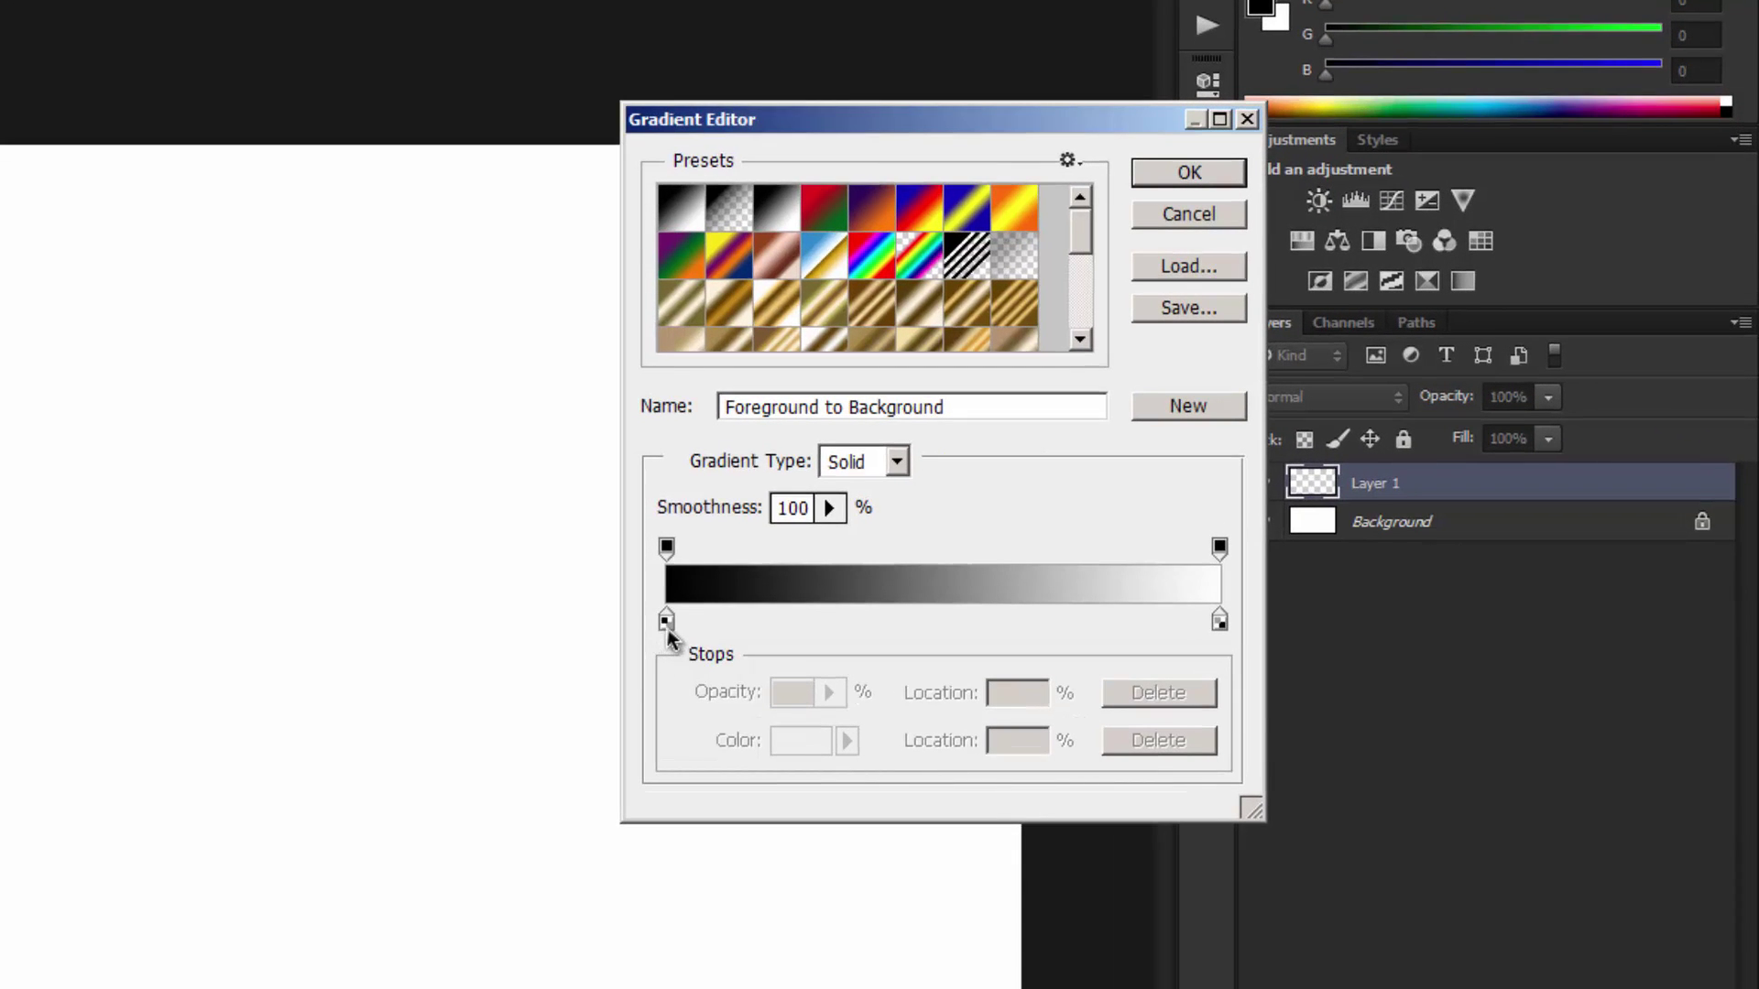
Set the gradient's left colour stop to dark blue #184884.
double_click(666, 620)
mouse_move(981, 603)
left_mouse_down()
mouse_move(1000, 447)
mouse_move(926, 389)
mouse_move(899, 461)
mouse_move(918, 465)
mouse_move(881, 448)
left_mouse_up()
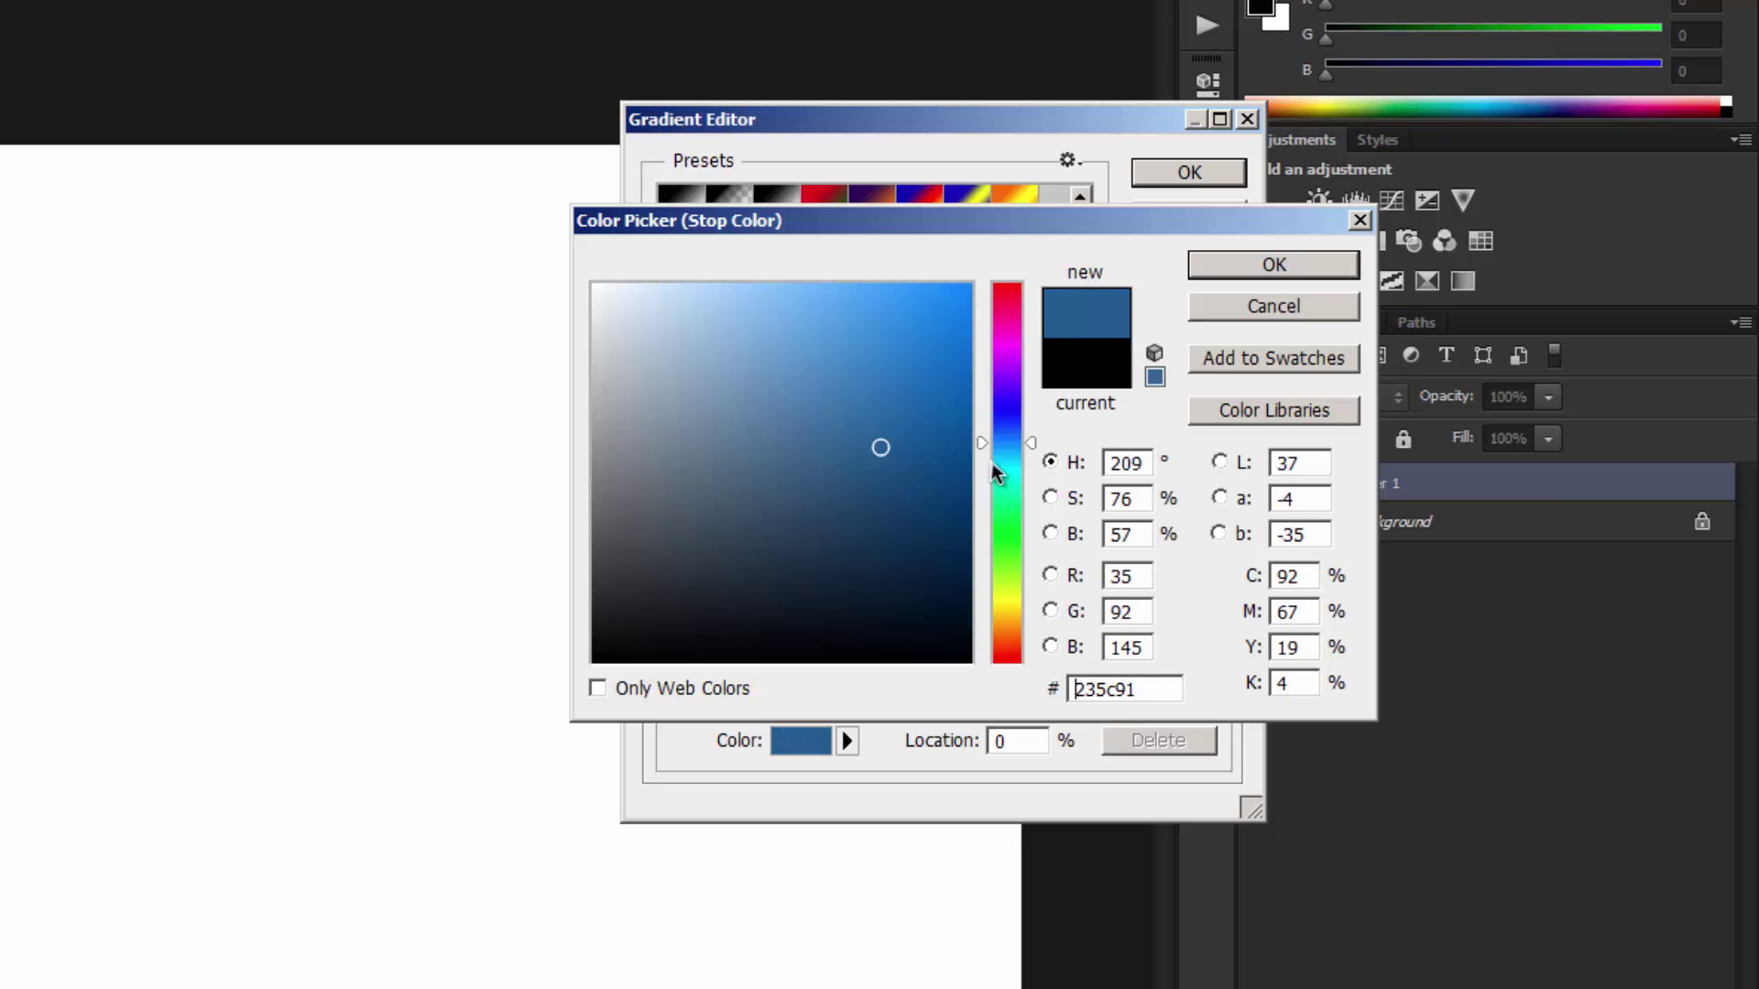
mouse_move(1013, 438)
left_mouse_down()
mouse_move(1010, 454)
mouse_move(1009, 438)
left_mouse_up()
left_click_drag(896, 465, 905, 470)
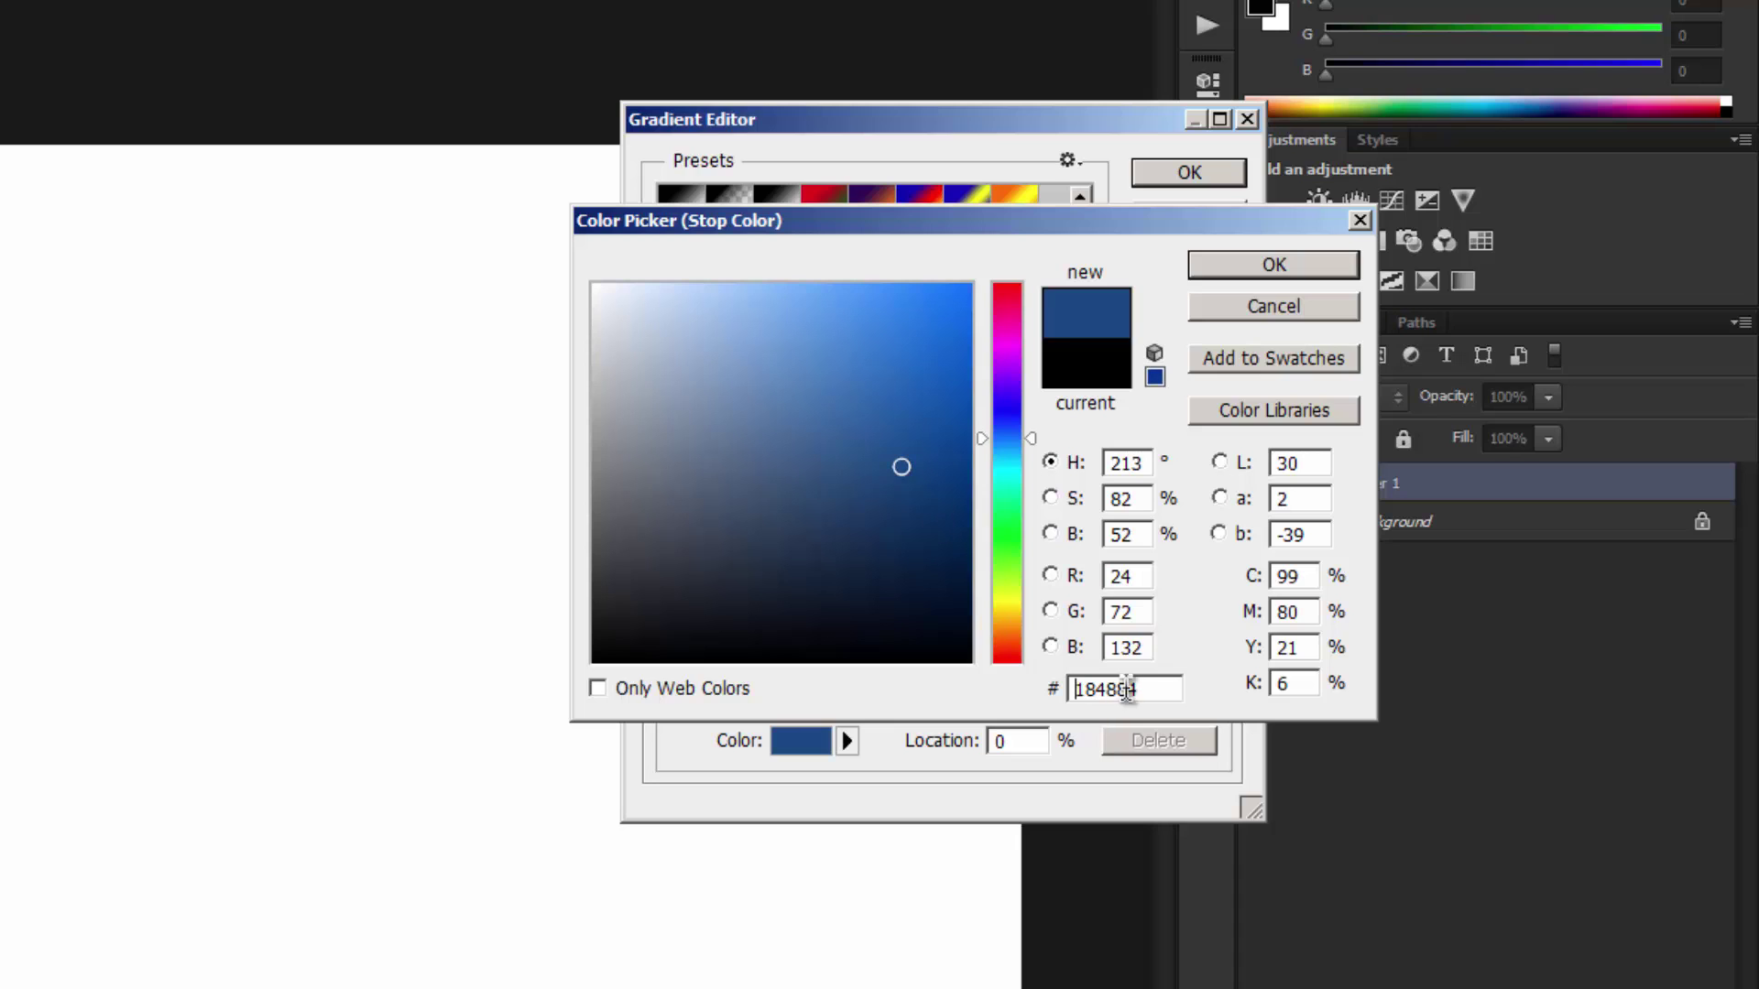
left_click_drag(1156, 695, 976, 707)
key("ctrl+c")
left_click(1273, 267)
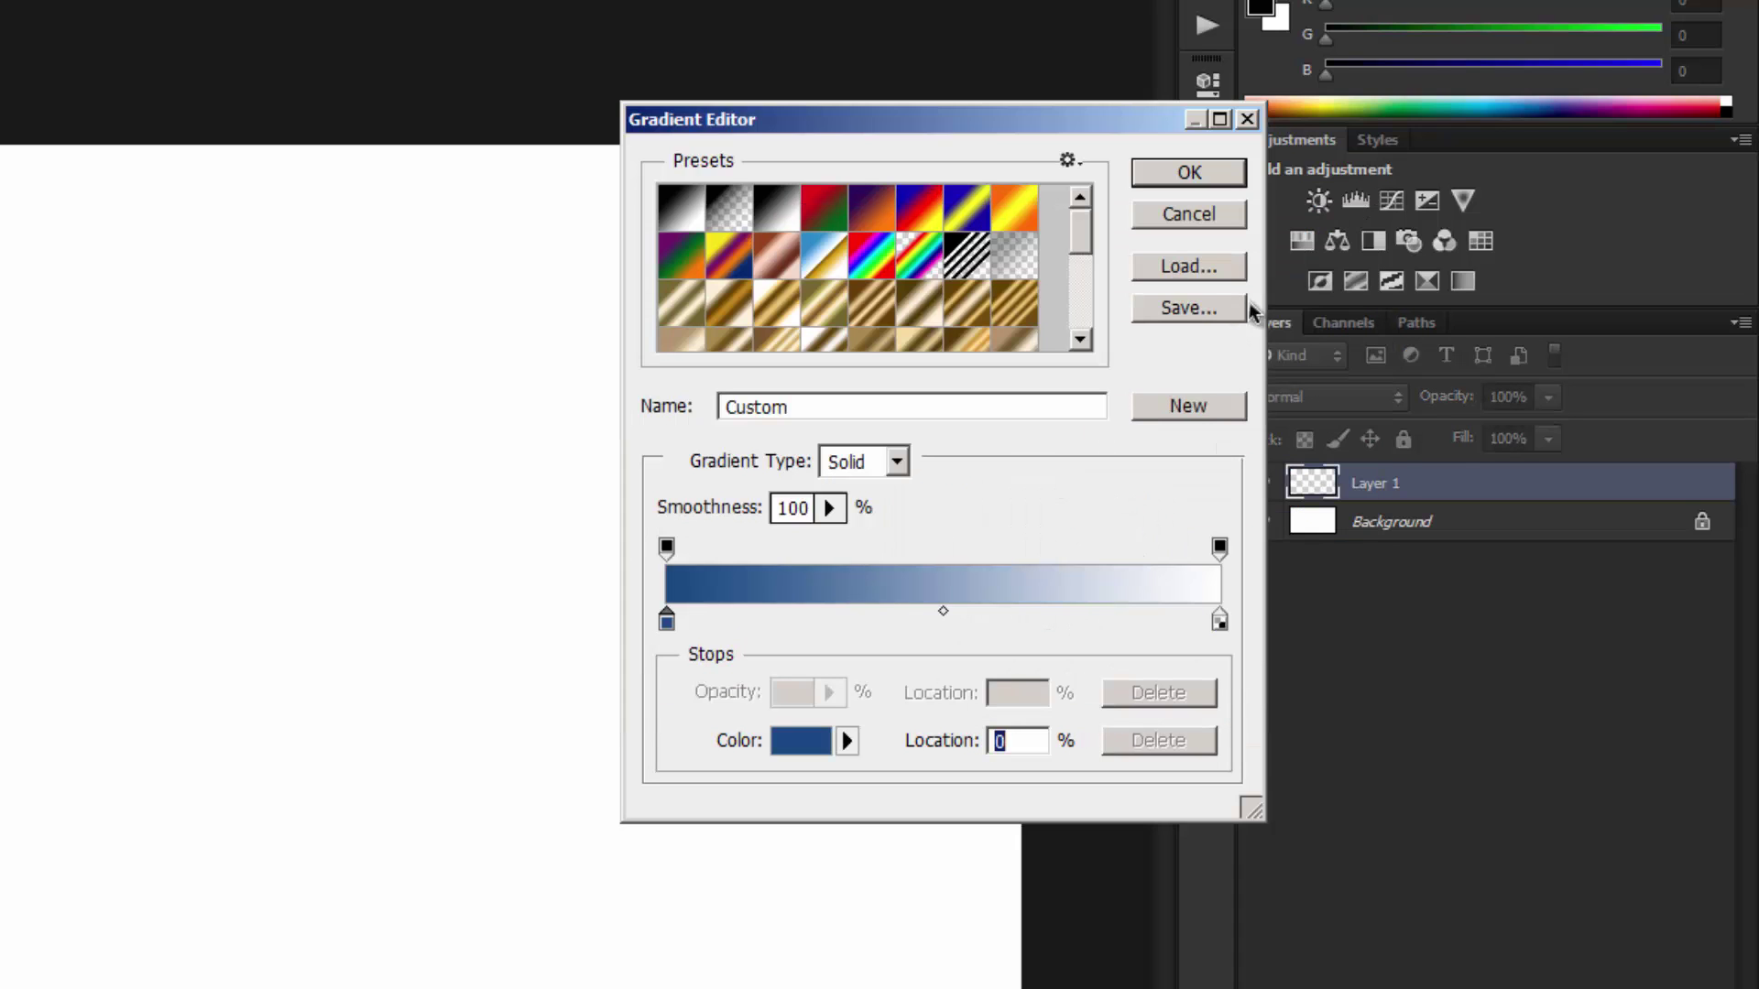
Set the right colour stop to light blue #5fa2f5 and accept the gradient.
double_click(1222, 621)
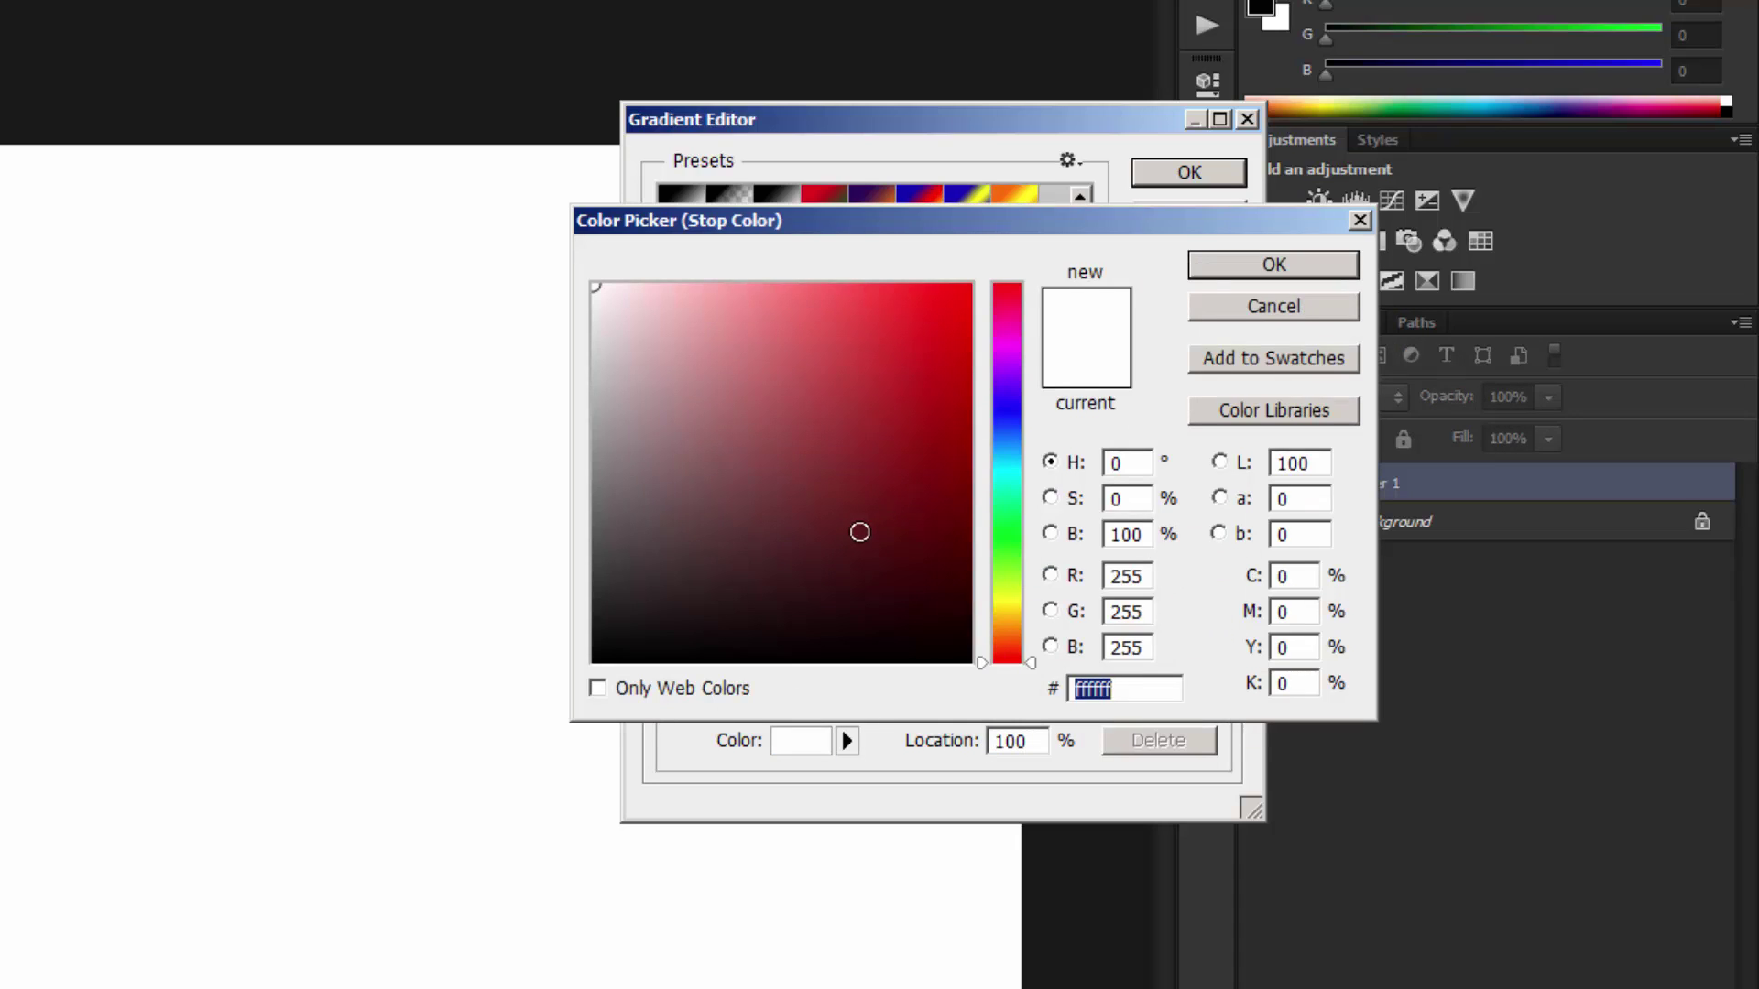
key("ctrl+v")
left_click_drag(897, 423, 823, 299)
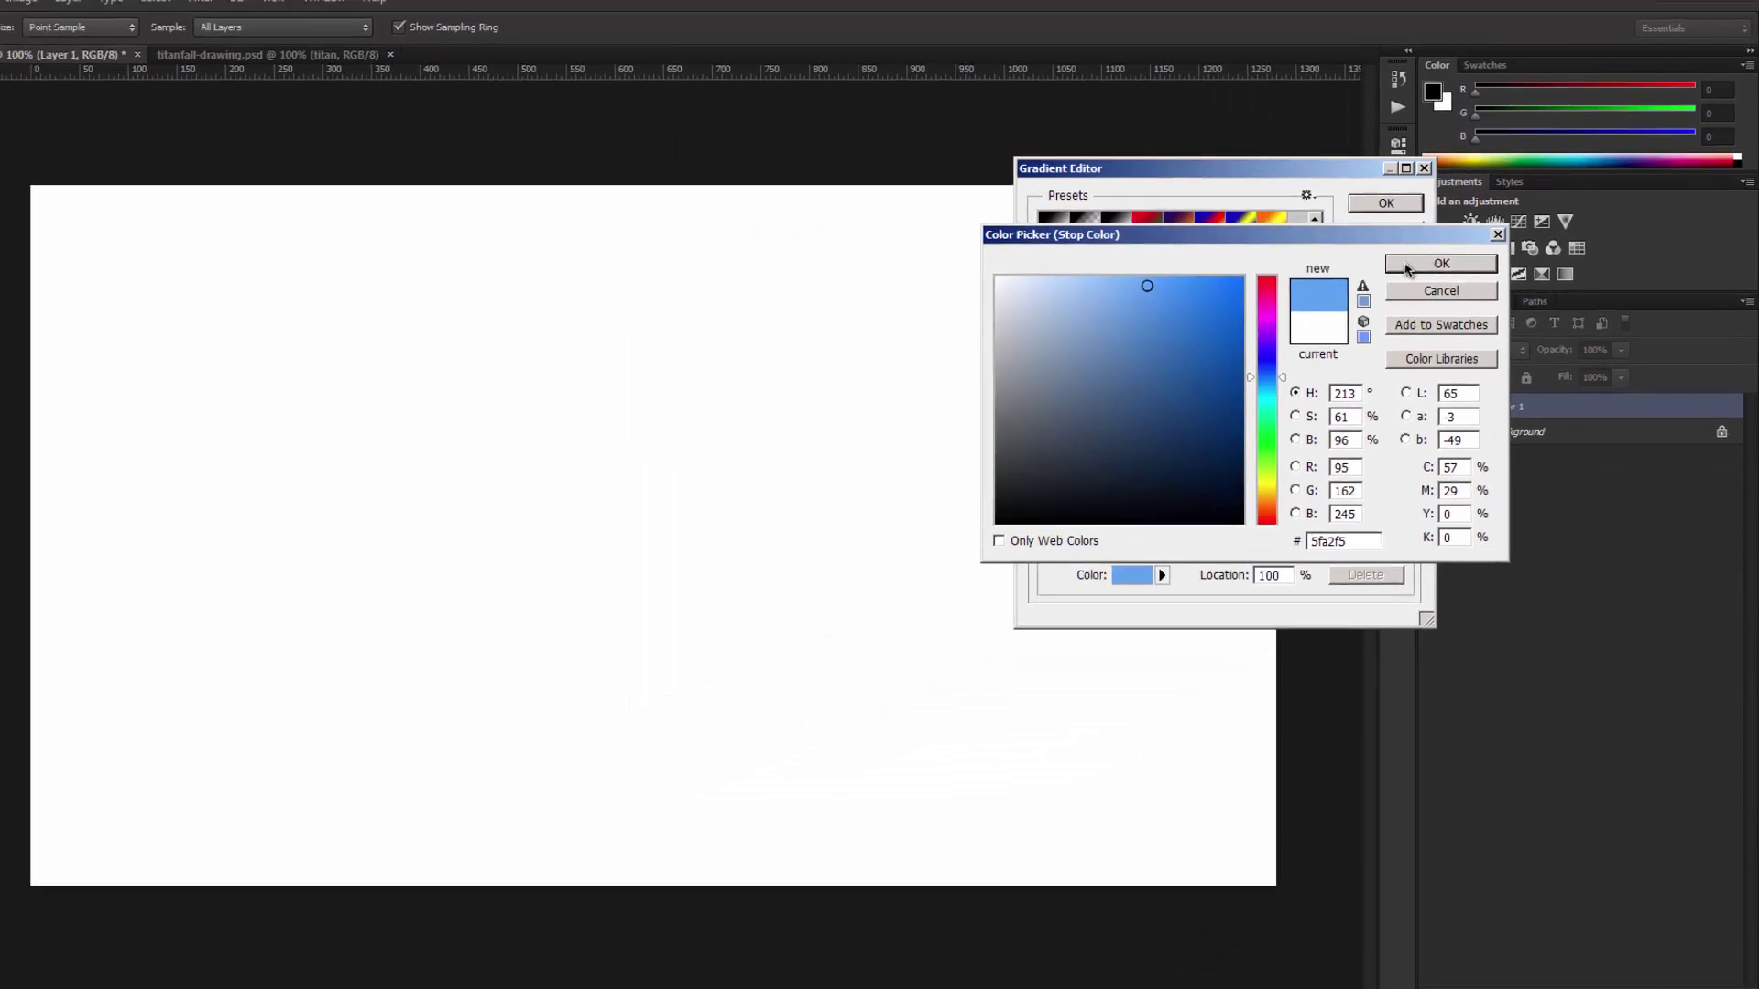
left_click(1273, 265)
left_click(1408, 209)
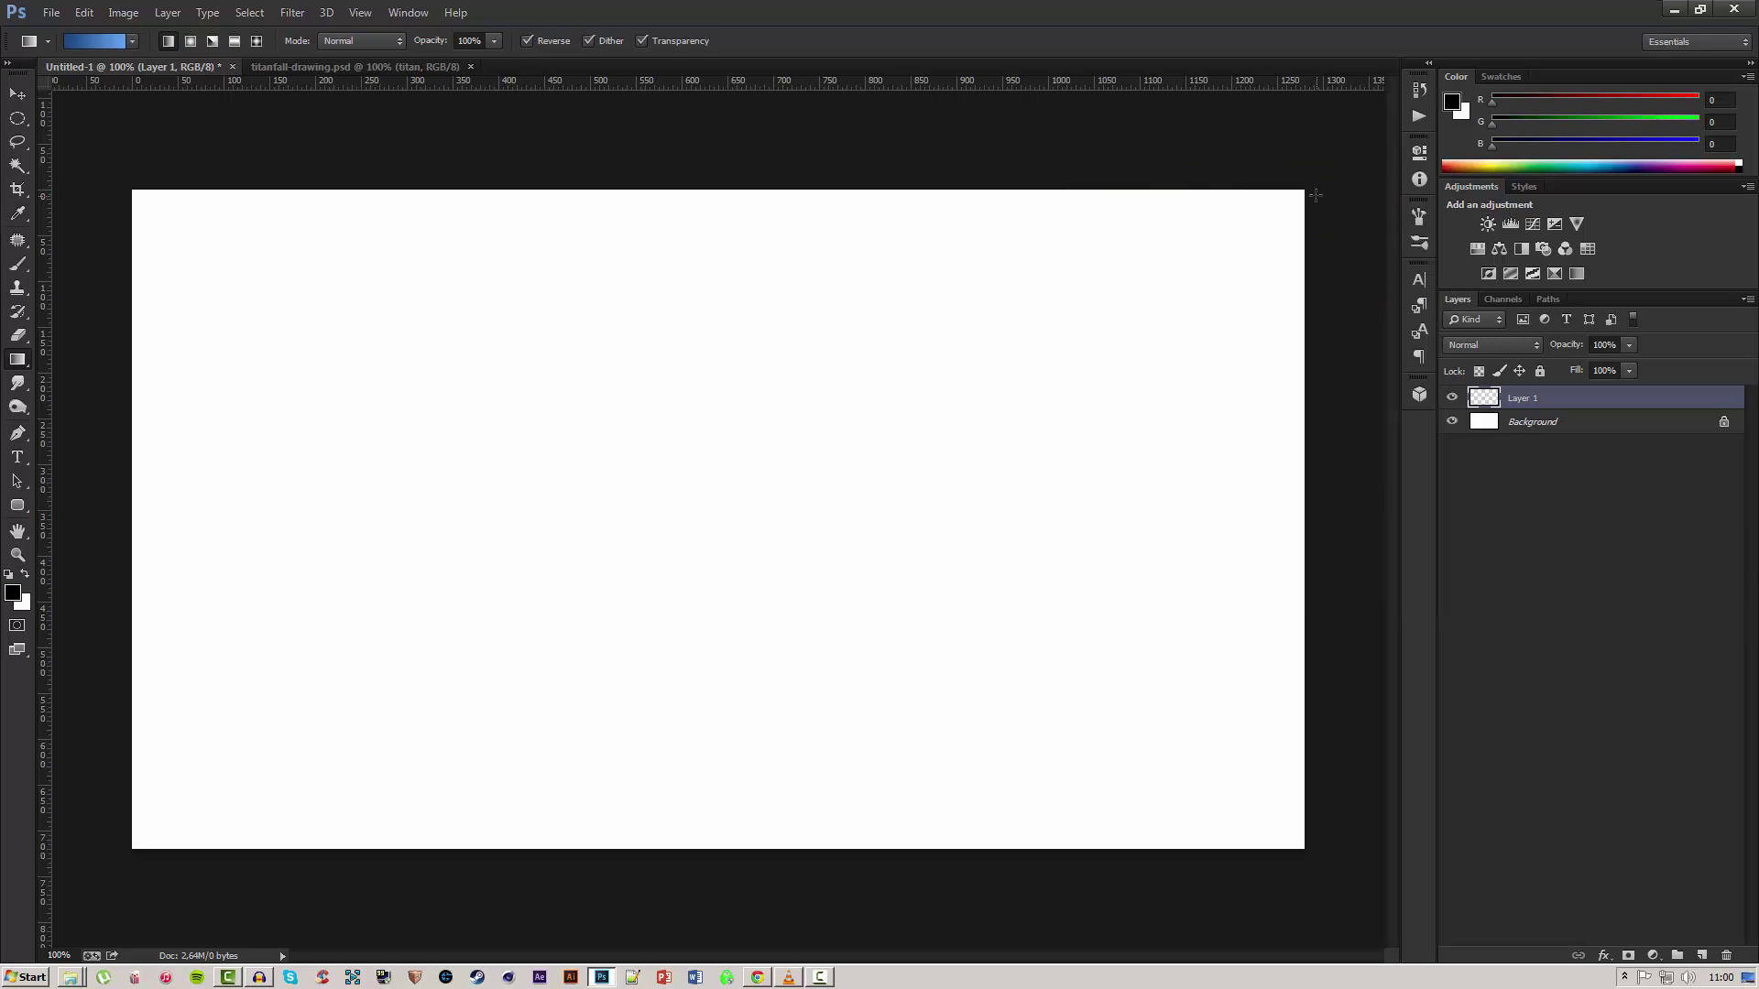
Fill Layer 1 with the blue gradient diagonally from top-right to bottom-left.
left_click_drag(1313, 180, 857, 636)
key("ctrl+z")
left_click_drag(1312, 181, 103, 866)
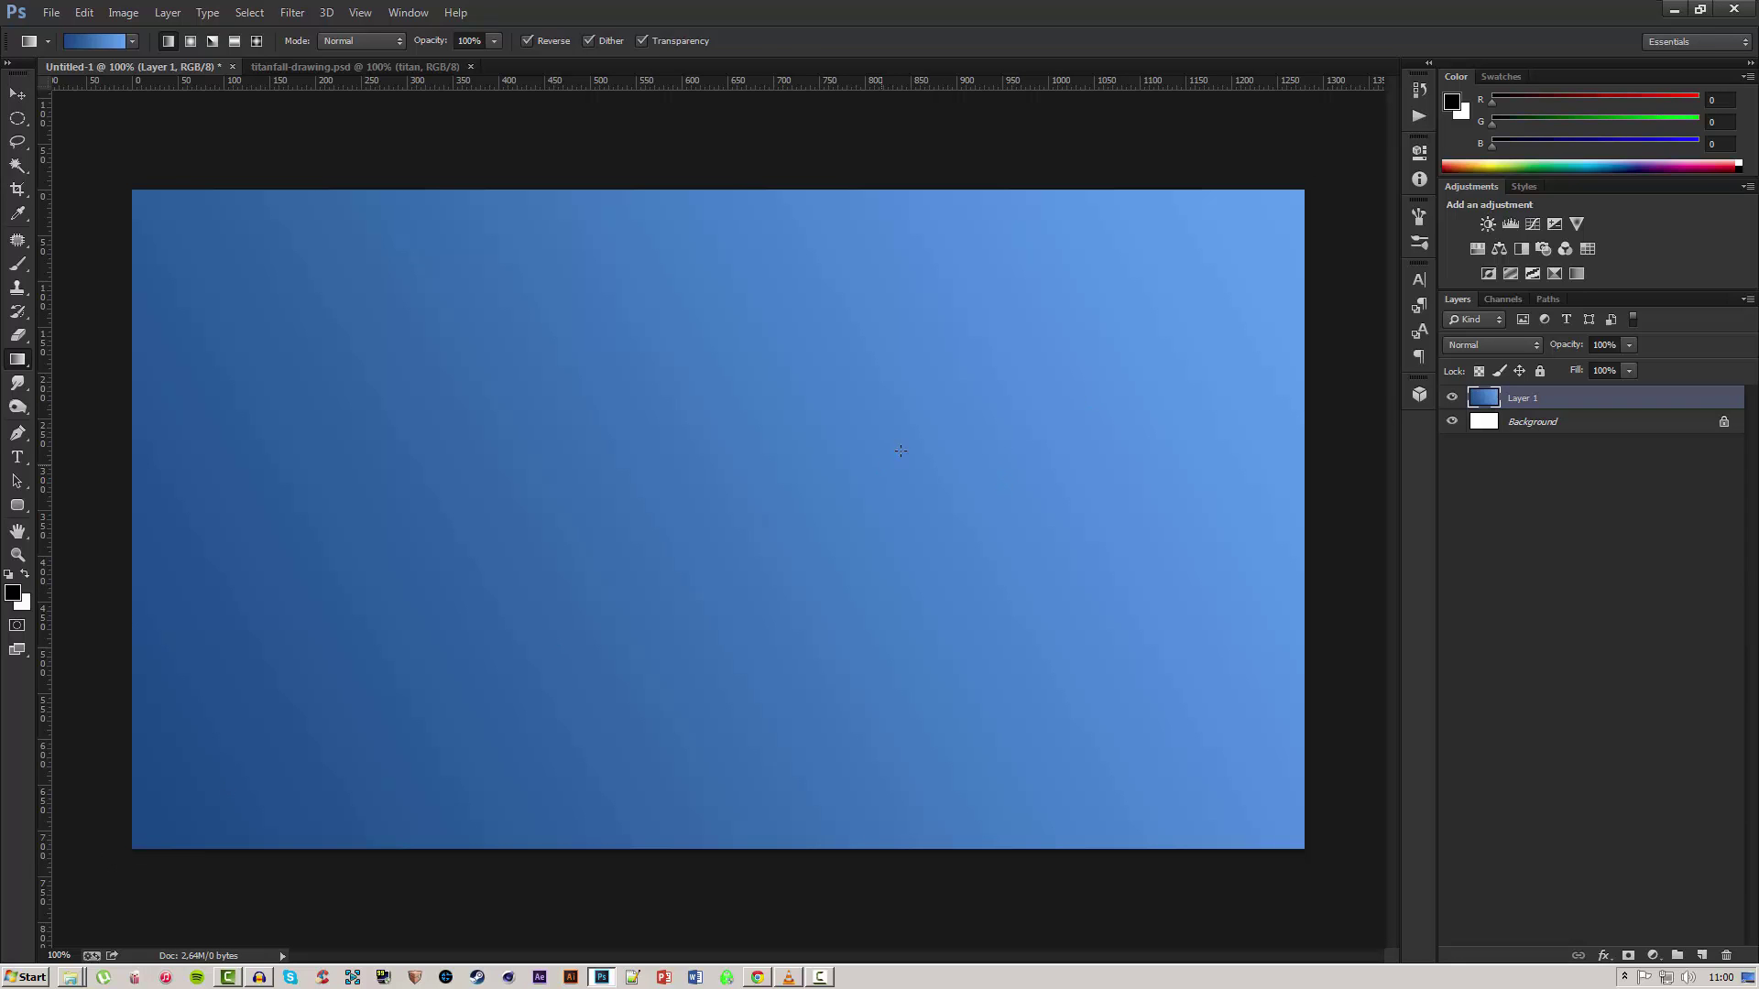
Rename Layer 1 to gradient_bg.
key("v")
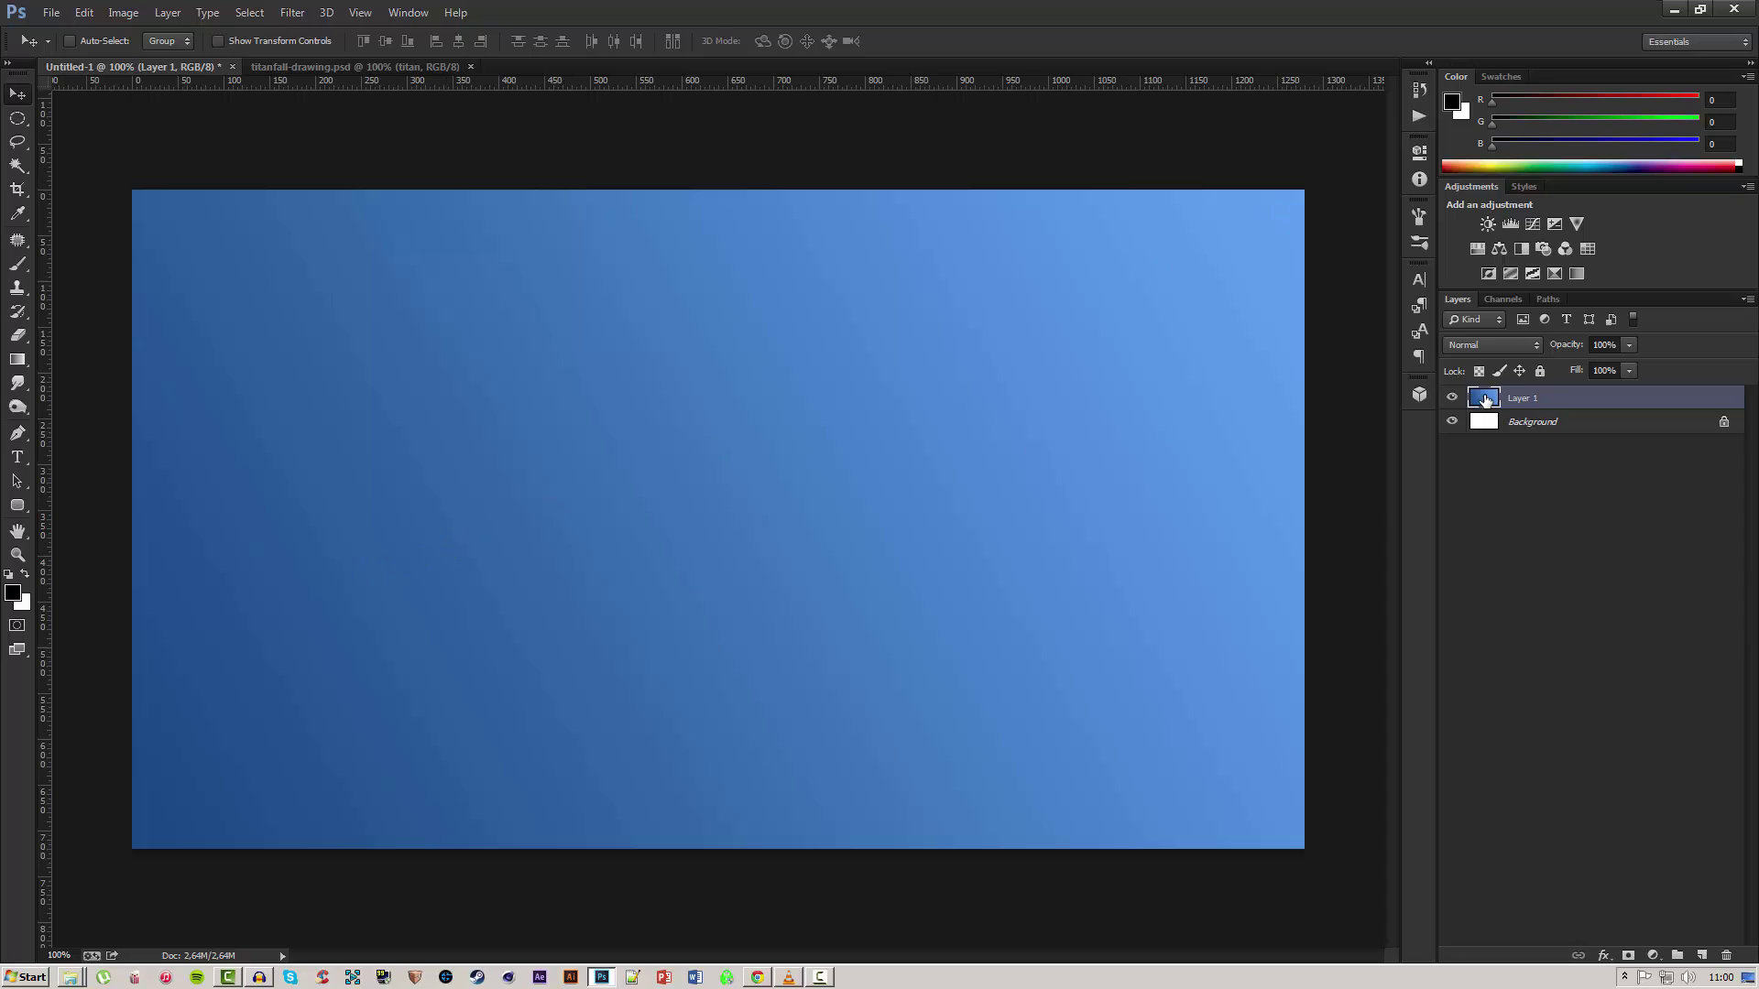
double_click(1523, 401)
type("gradient_bg")
key("Return")
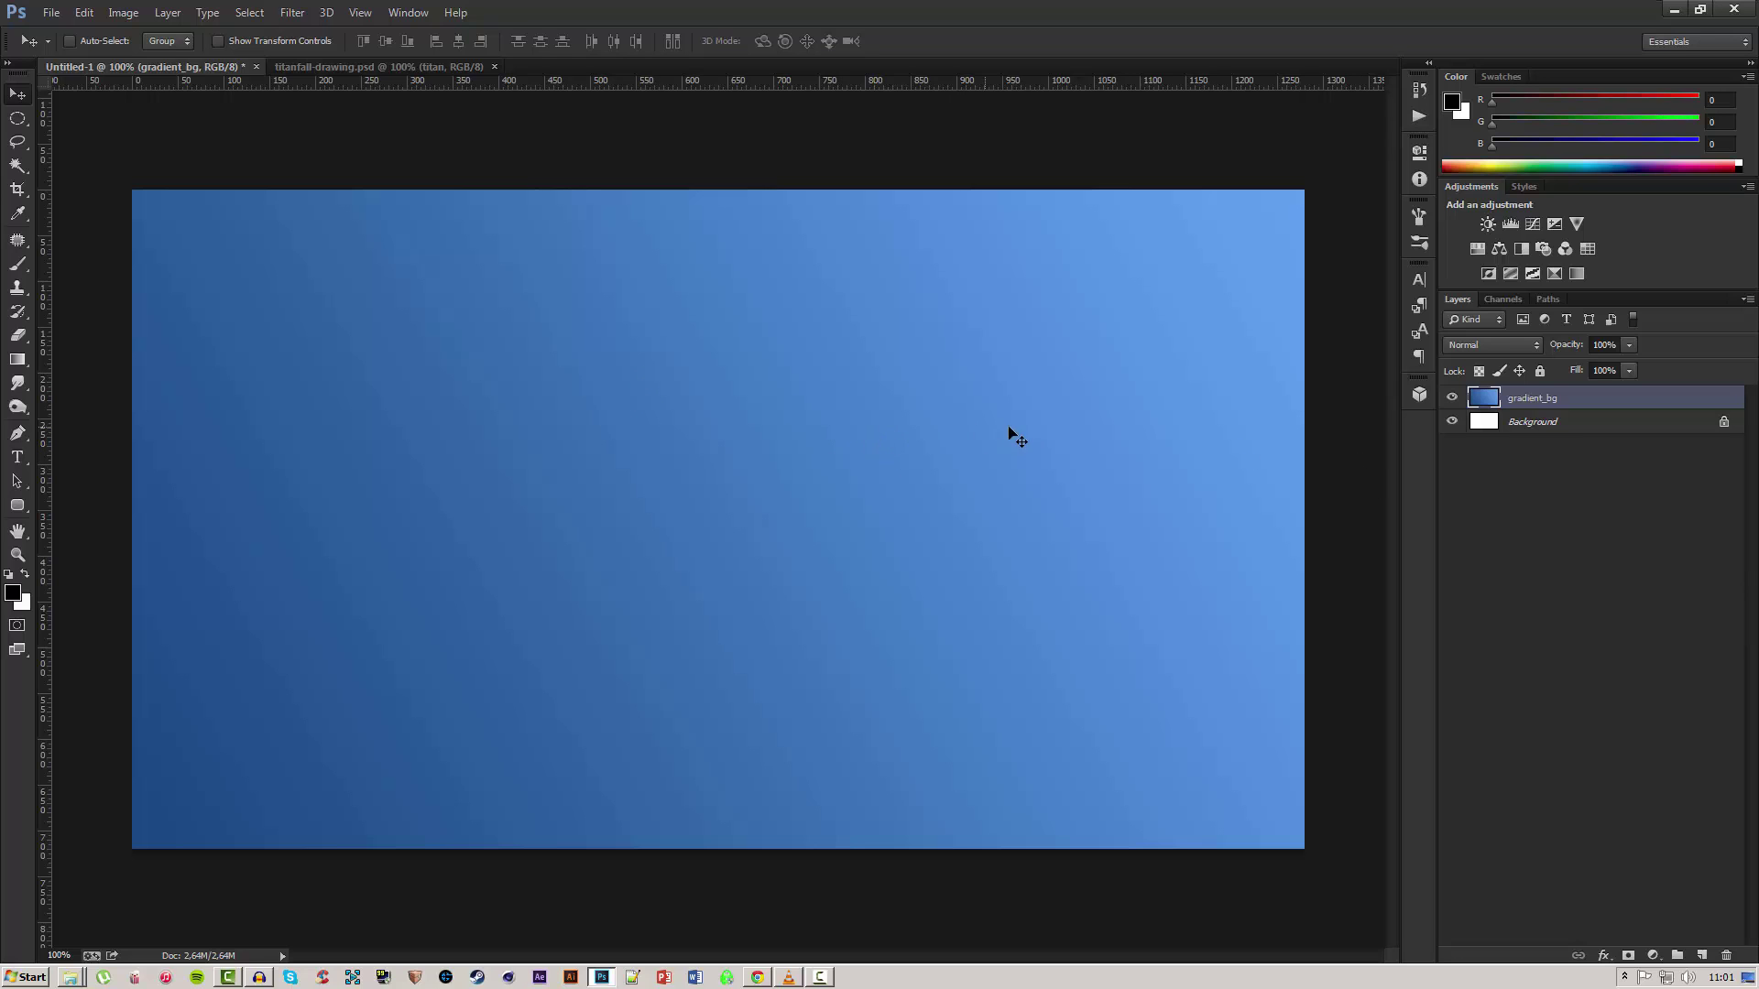
Set the brush to a soft round brush at 750 px size.
key("b")
right_click(685, 391)
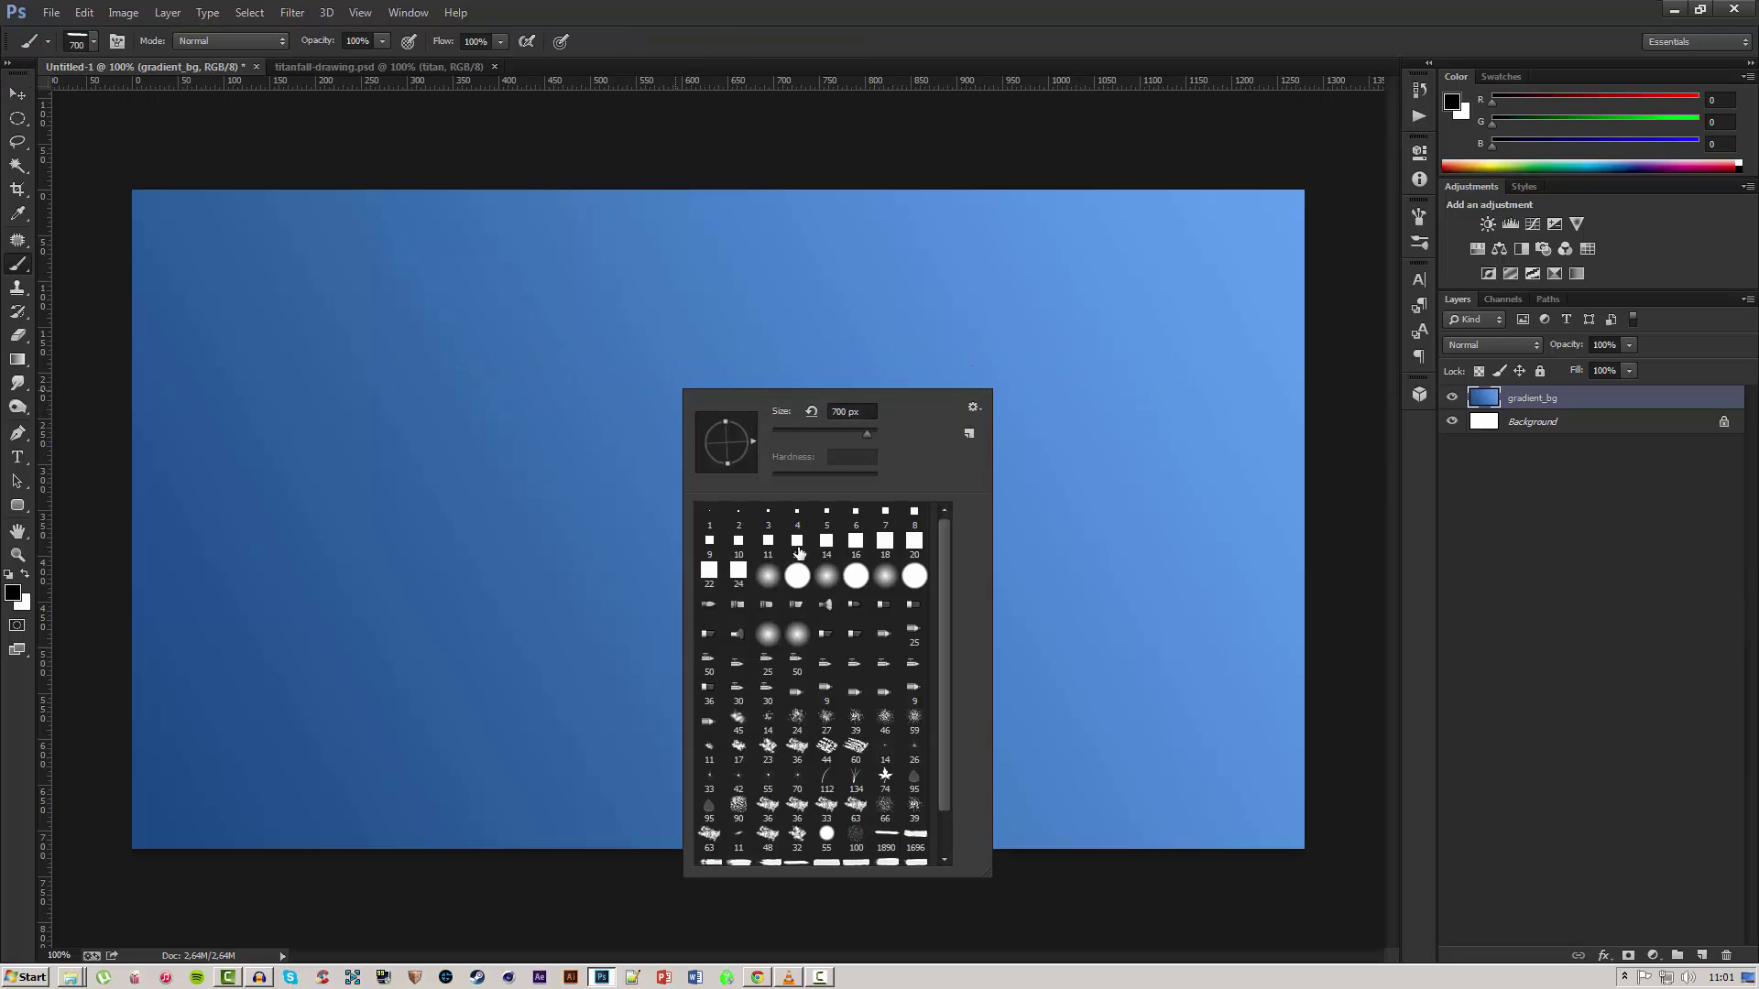
scroll(799, 553, "down", 1)
left_click(768, 546)
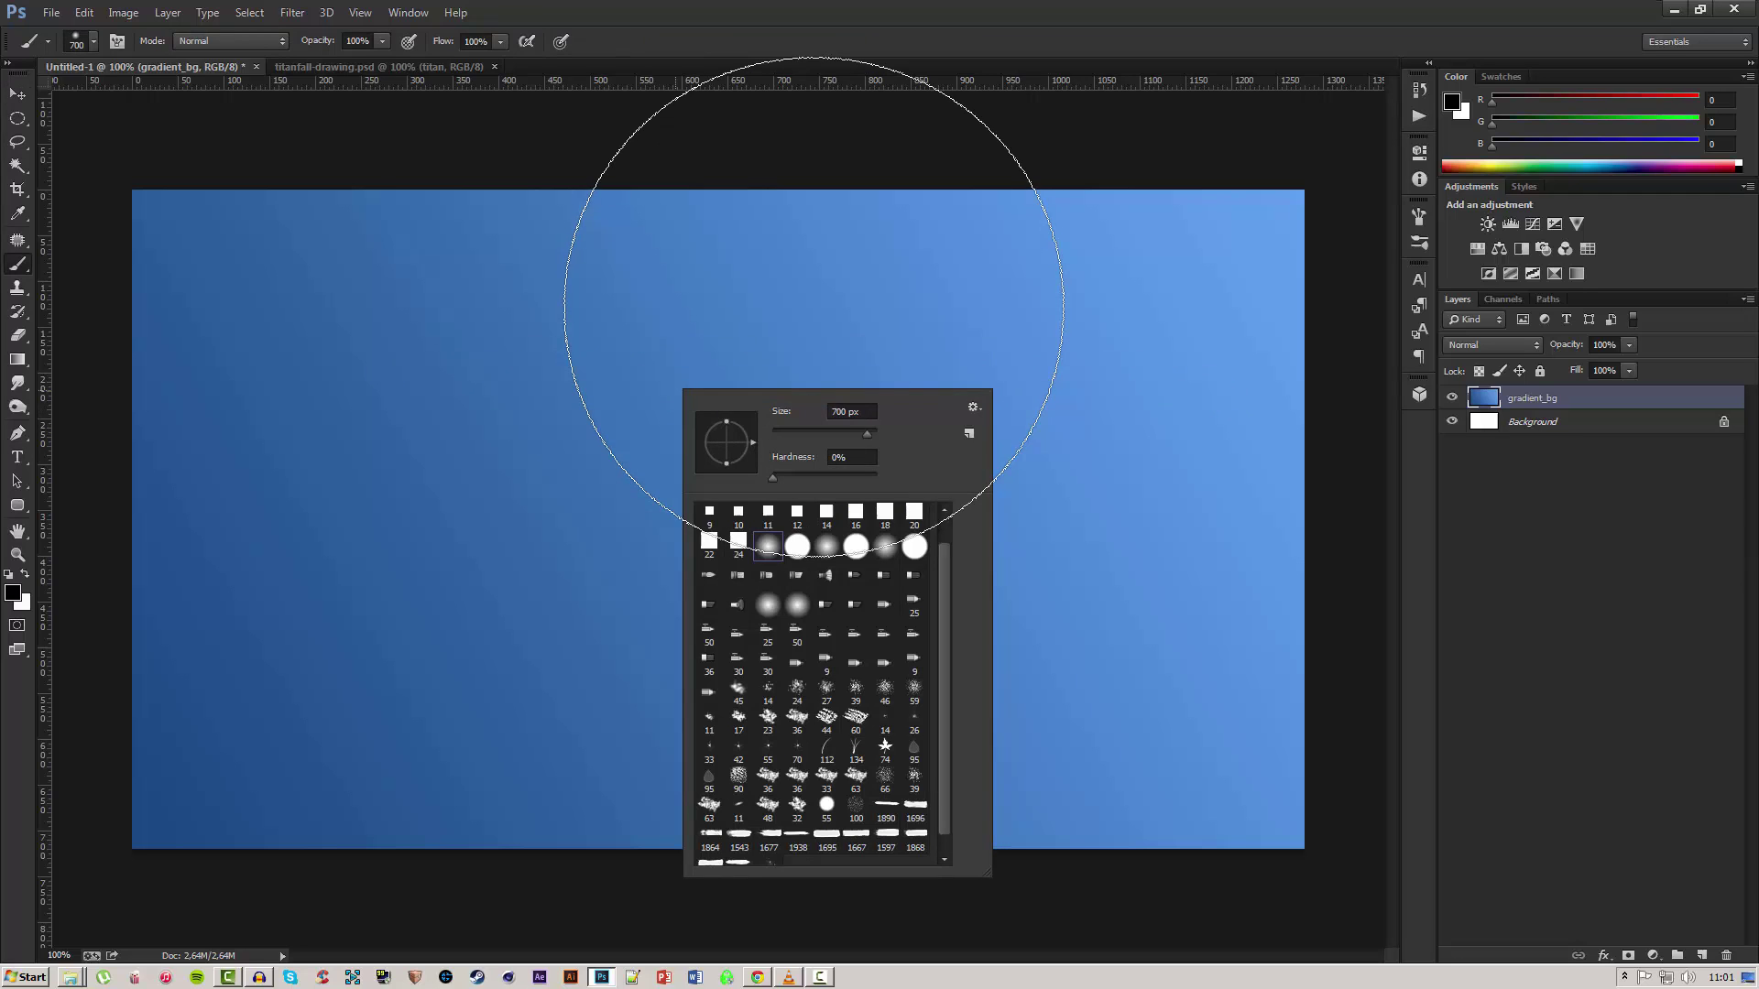
left_click(797, 284)
key("ctrl+z")
right_click(892, 405)
left_click(1035, 426)
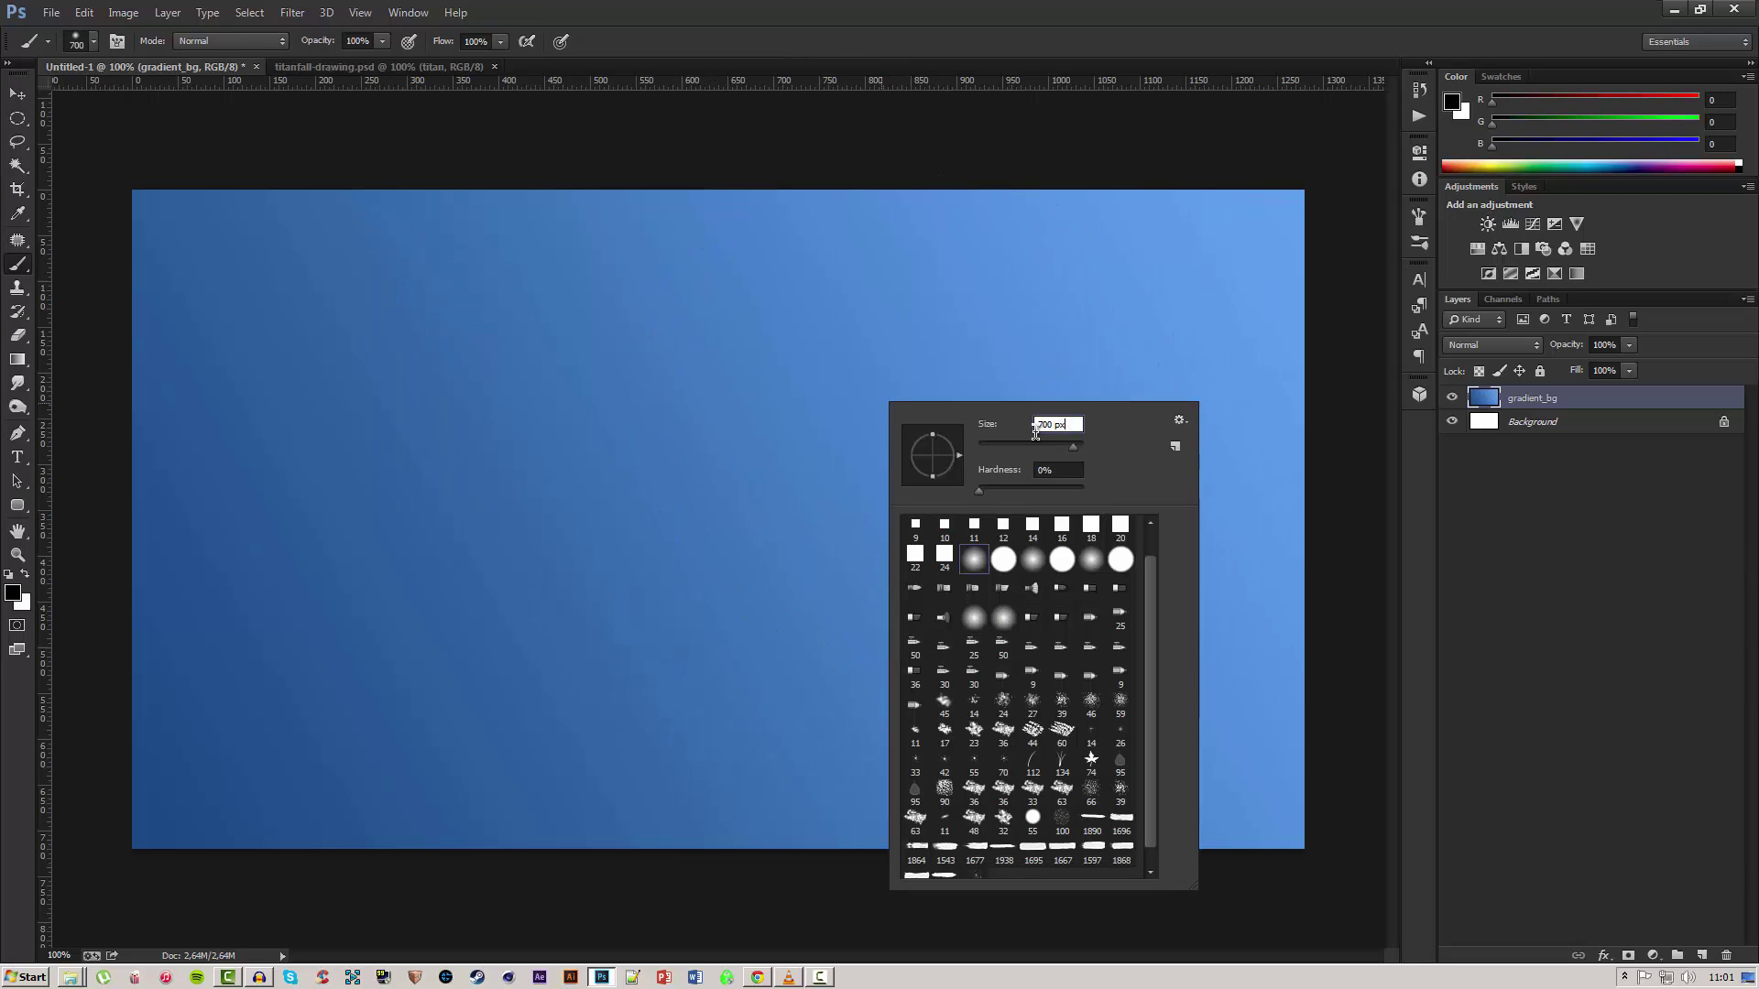
double_click(1035, 427)
type("750")
left_click(966, 374)
key("ctrl+z")
Add a new layer above gradient_bg and set the foreground colour to pale blue b6d4fa.
key("x")
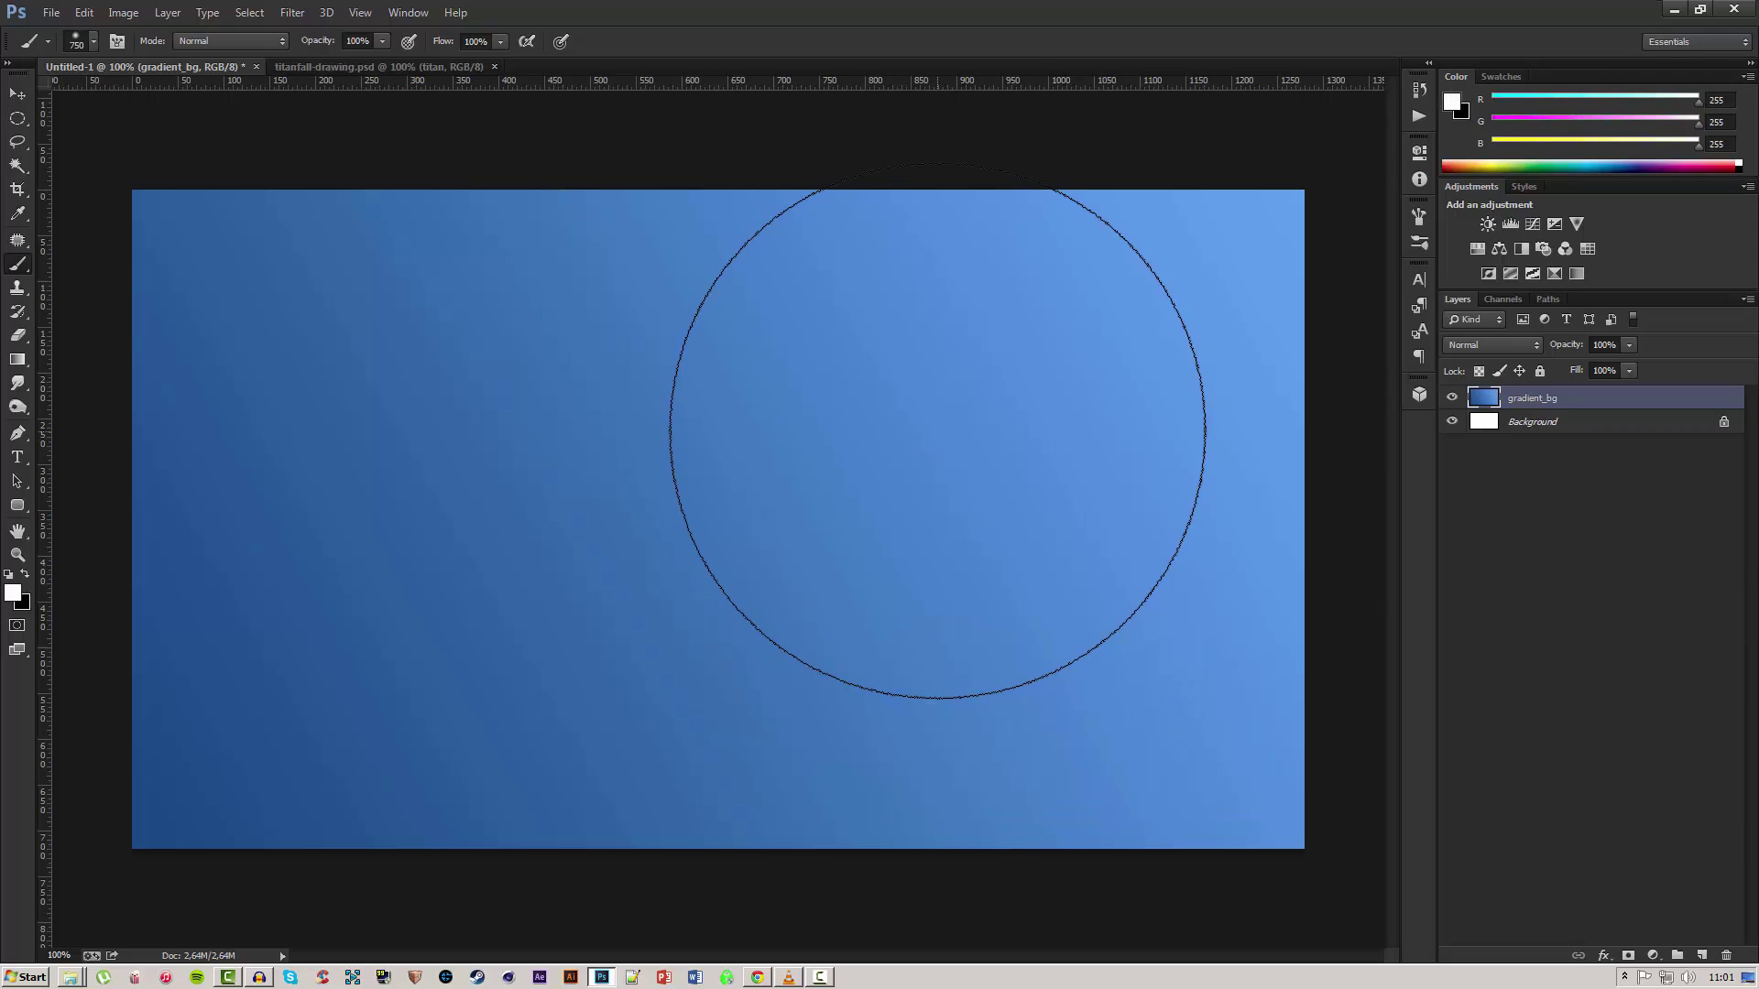
key("x")
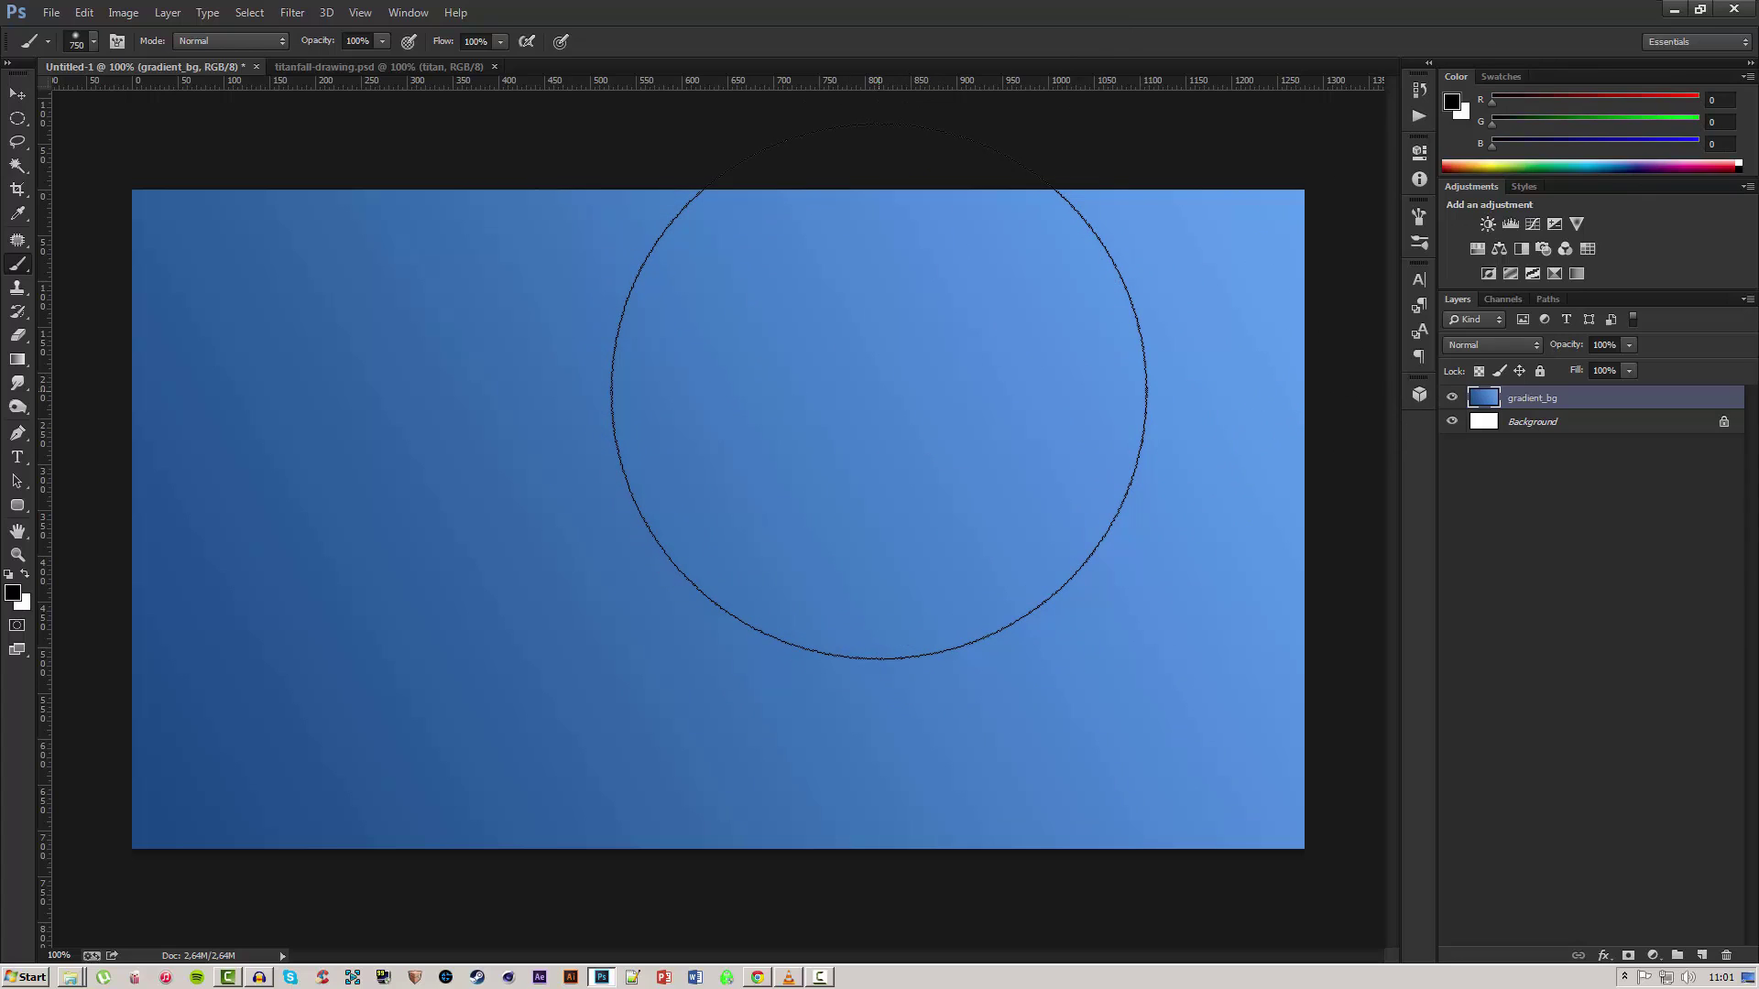
key("x")
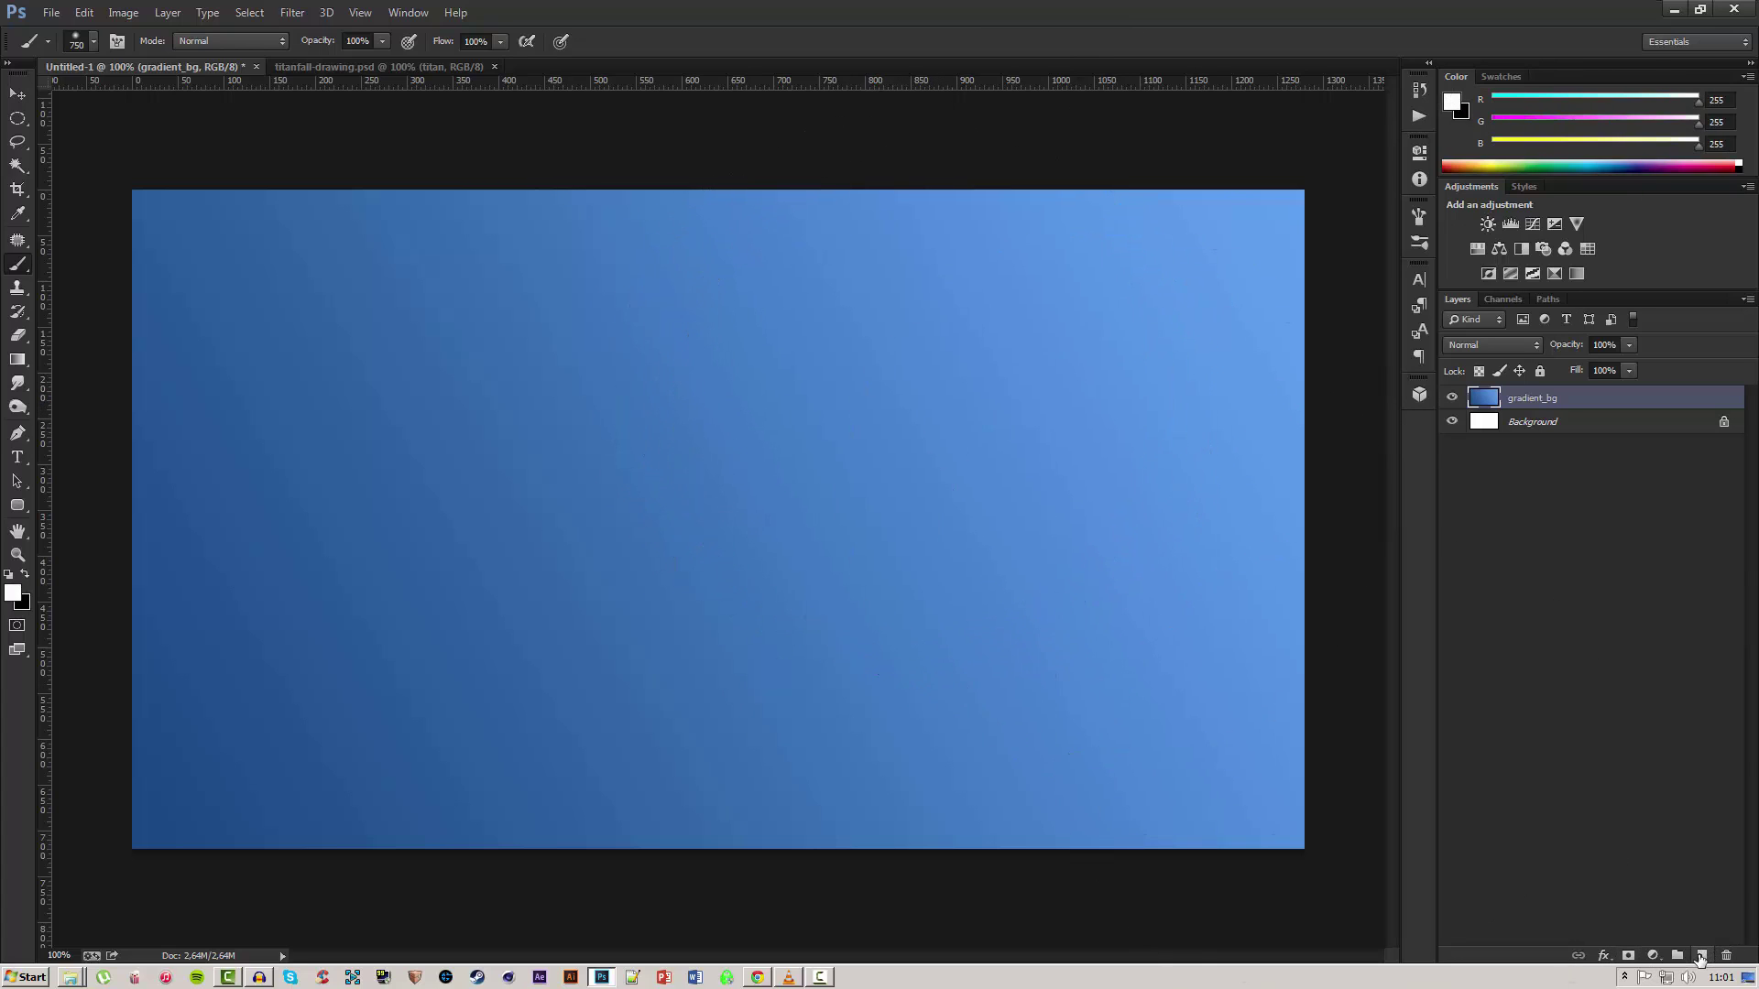
left_click(1700, 958)
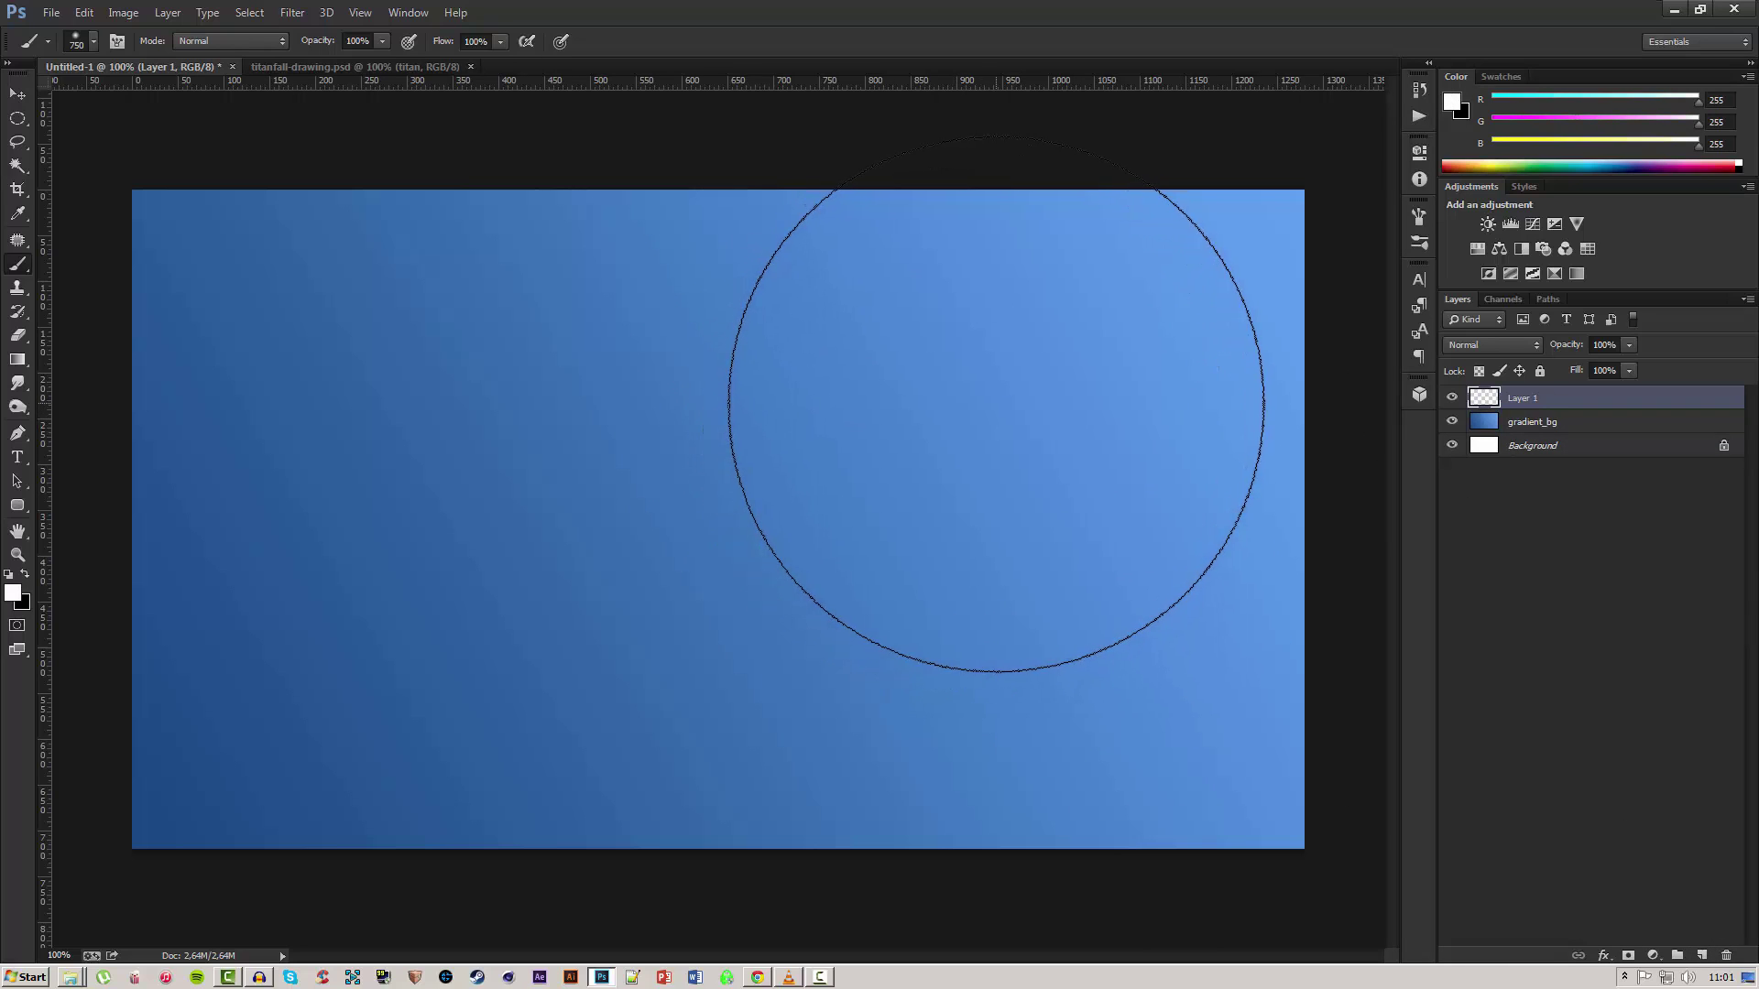
left_click(1454, 103)
type("184884")
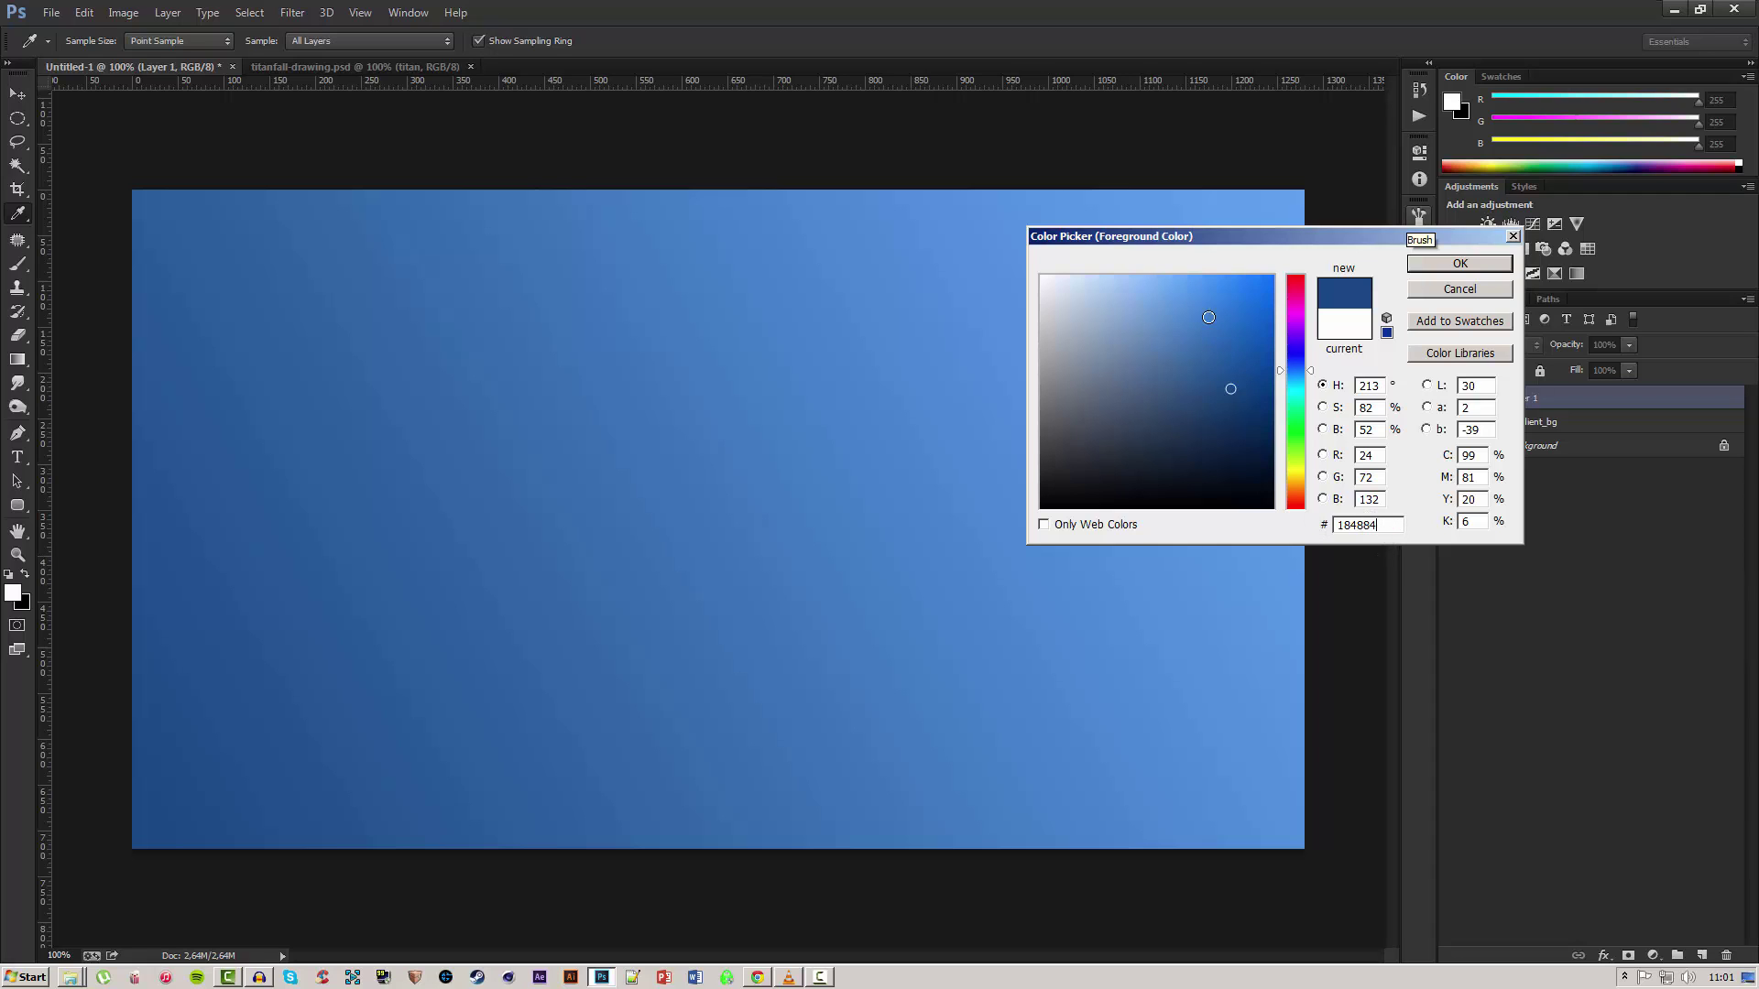
left_click_drag(1196, 295, 1107, 277)
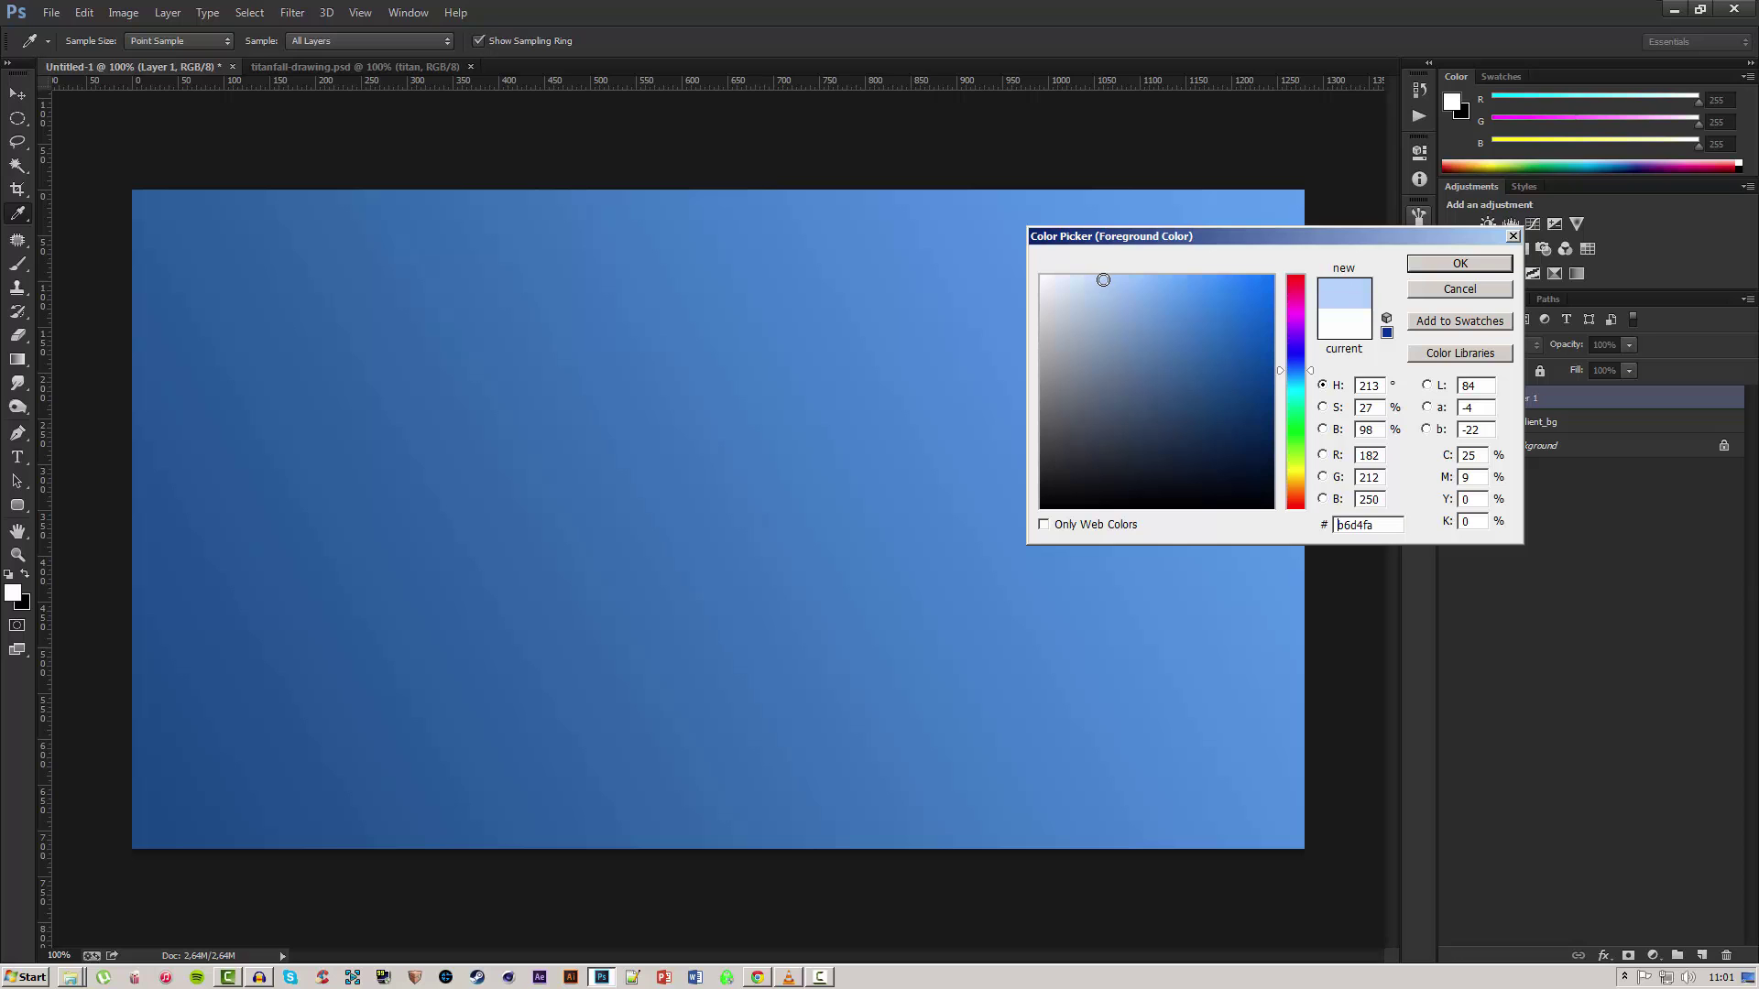
left_click(1459, 263)
Paint one soft pale-blue dab and move it toward the upper right.
key("b")
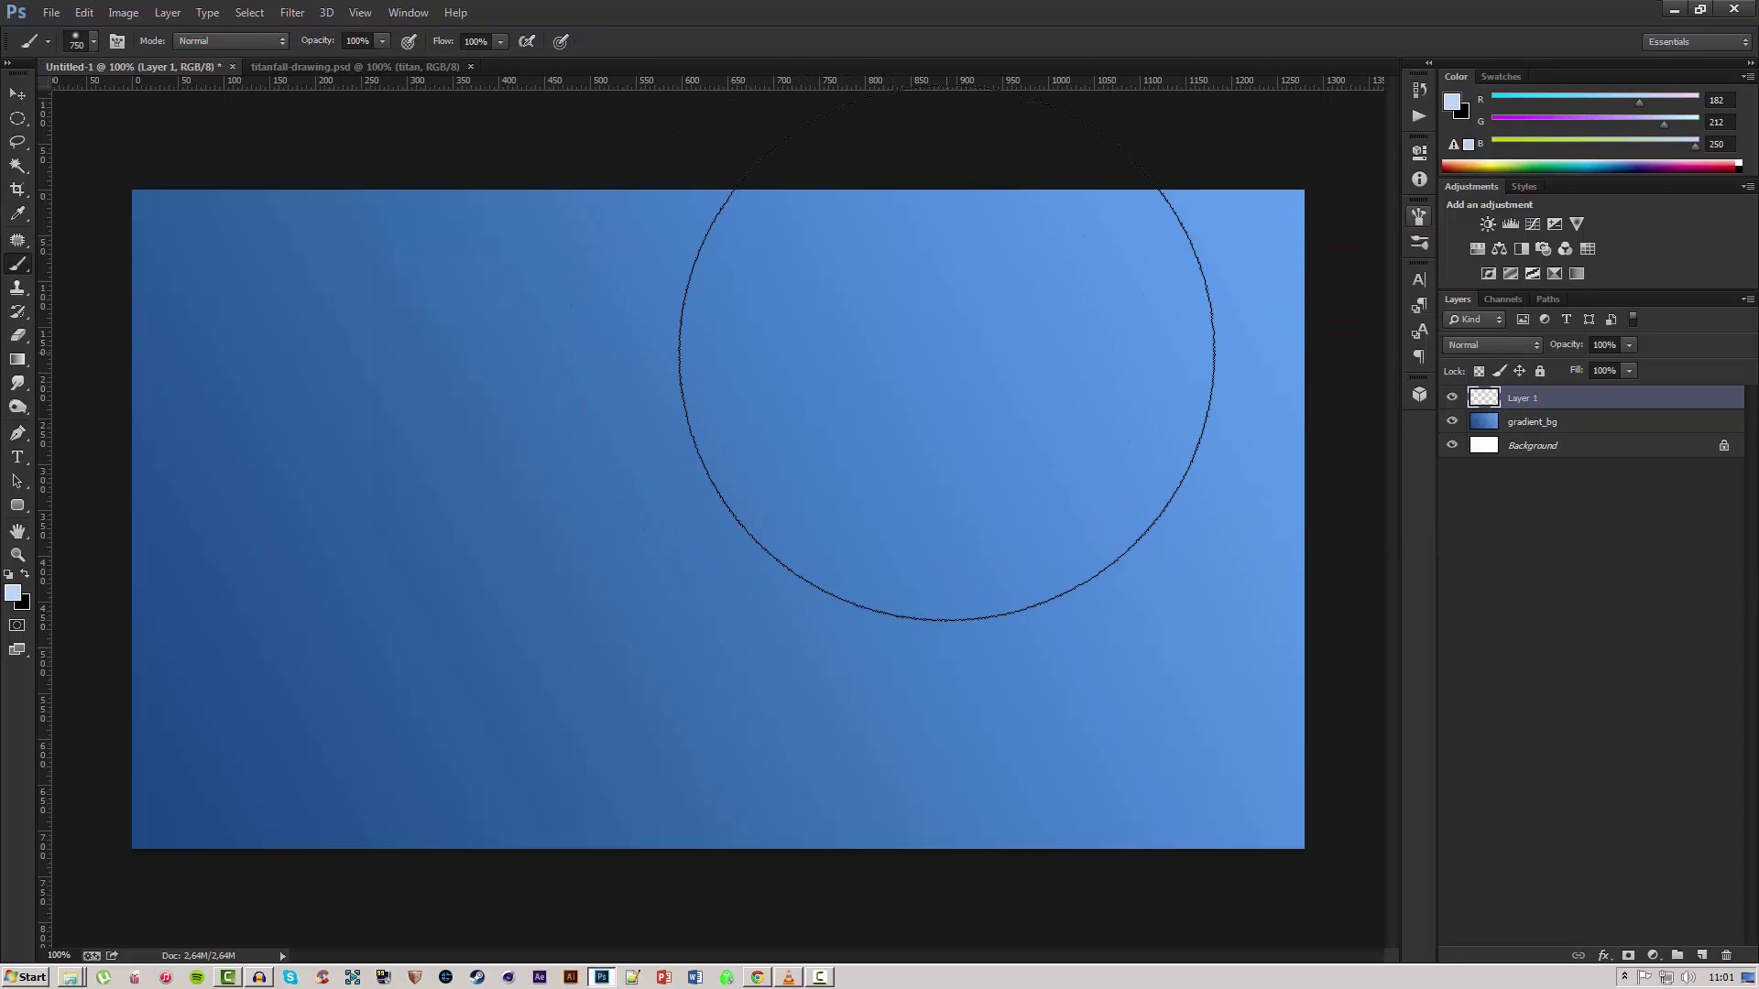
left_click(957, 403)
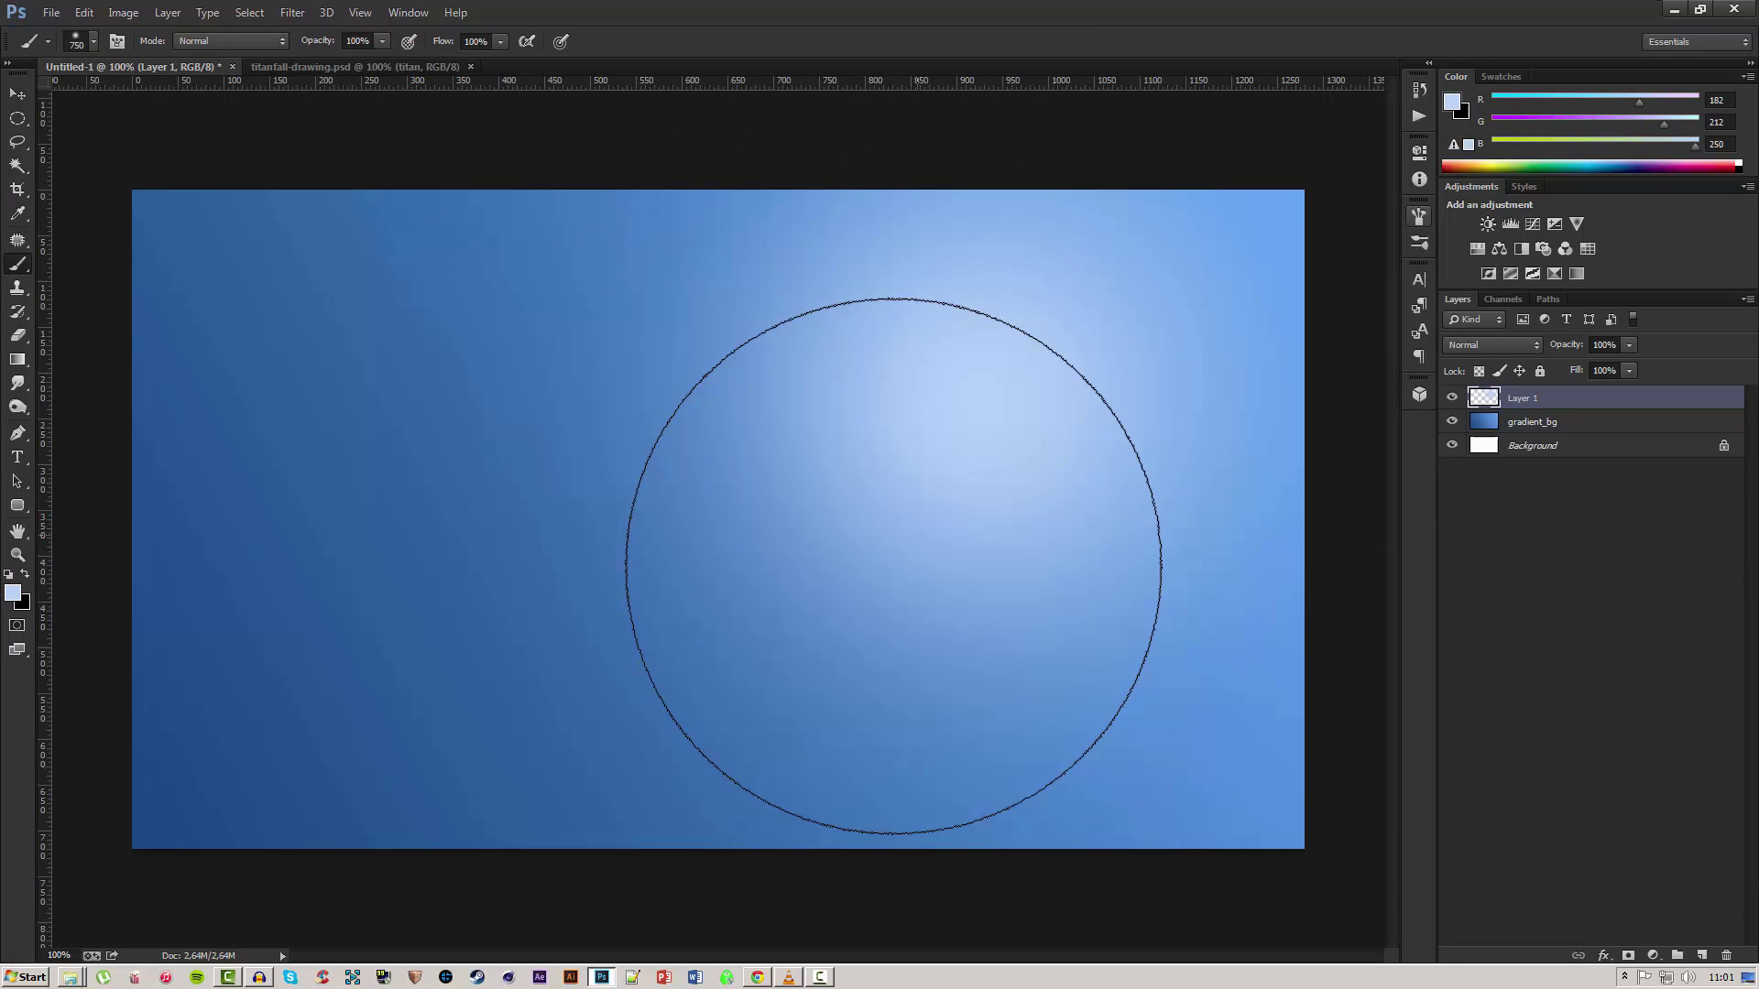
key("v")
scroll(734, 542, "down", 3)
scroll(715, 534, "up", 2)
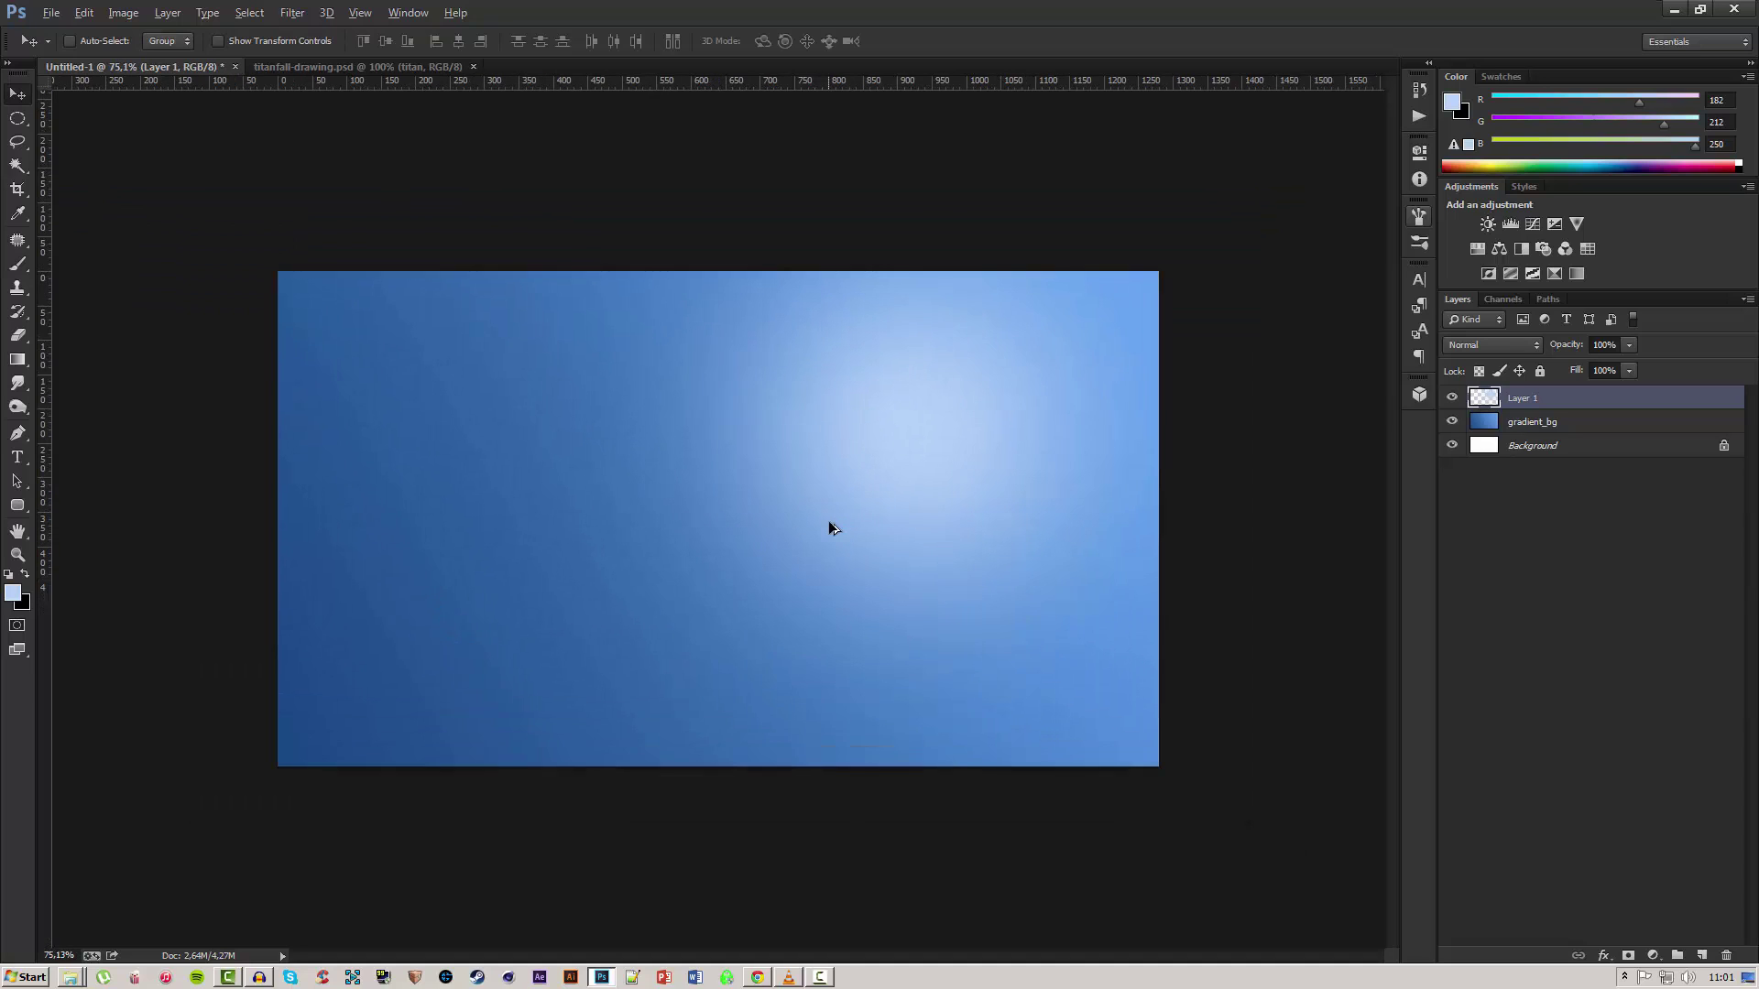
scroll(831, 529, "up", 1)
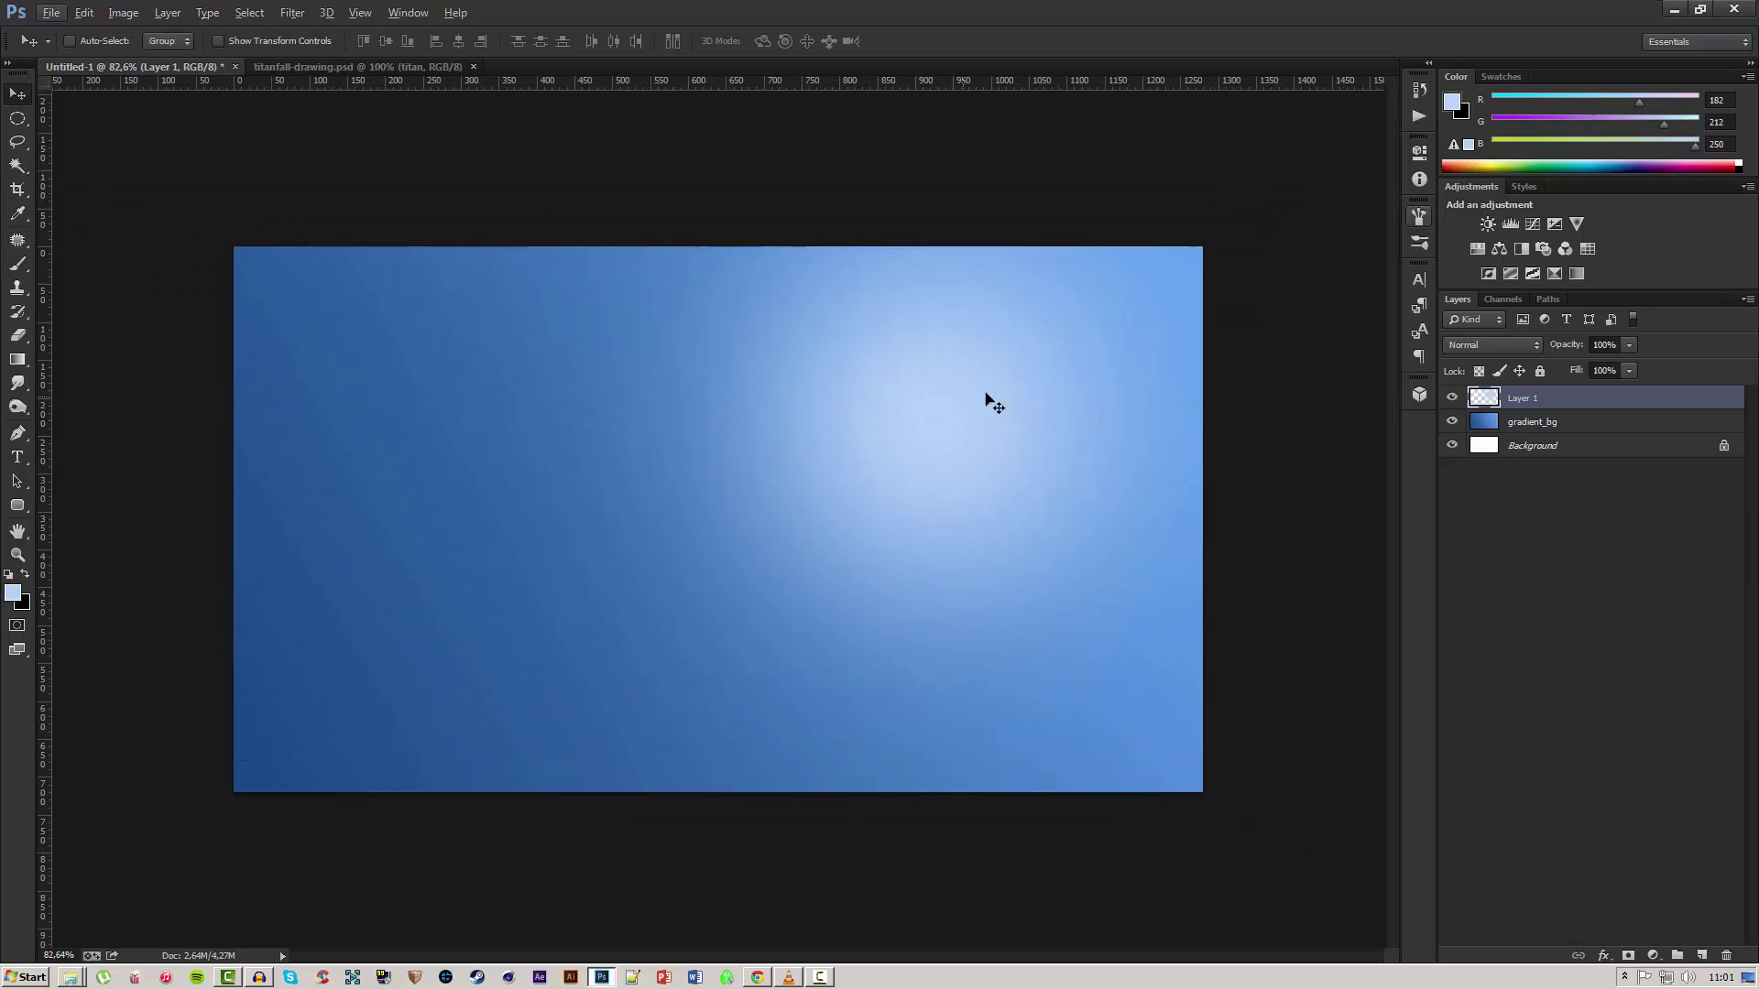
left_click_drag(986, 394, 905, 396)
scroll(905, 396, "up", 3)
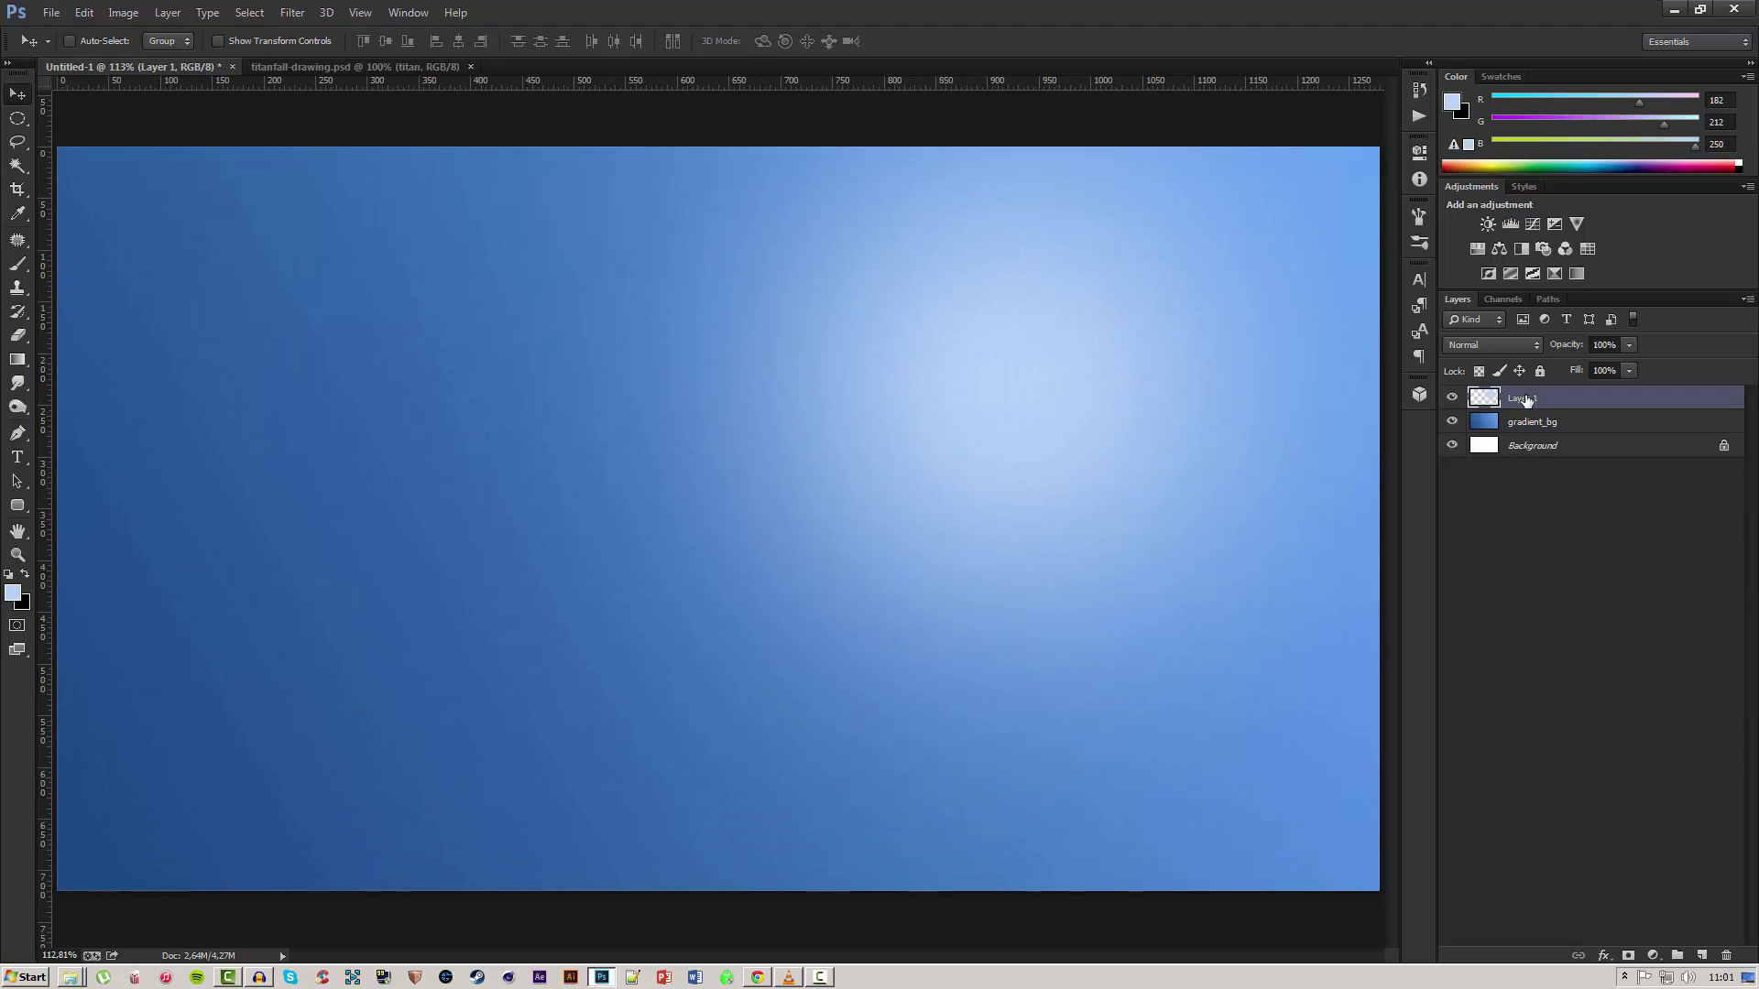
Rename the glow layer to bg_highlight.
double_click(1524, 399)
type("bg_highlight")
key("Return")
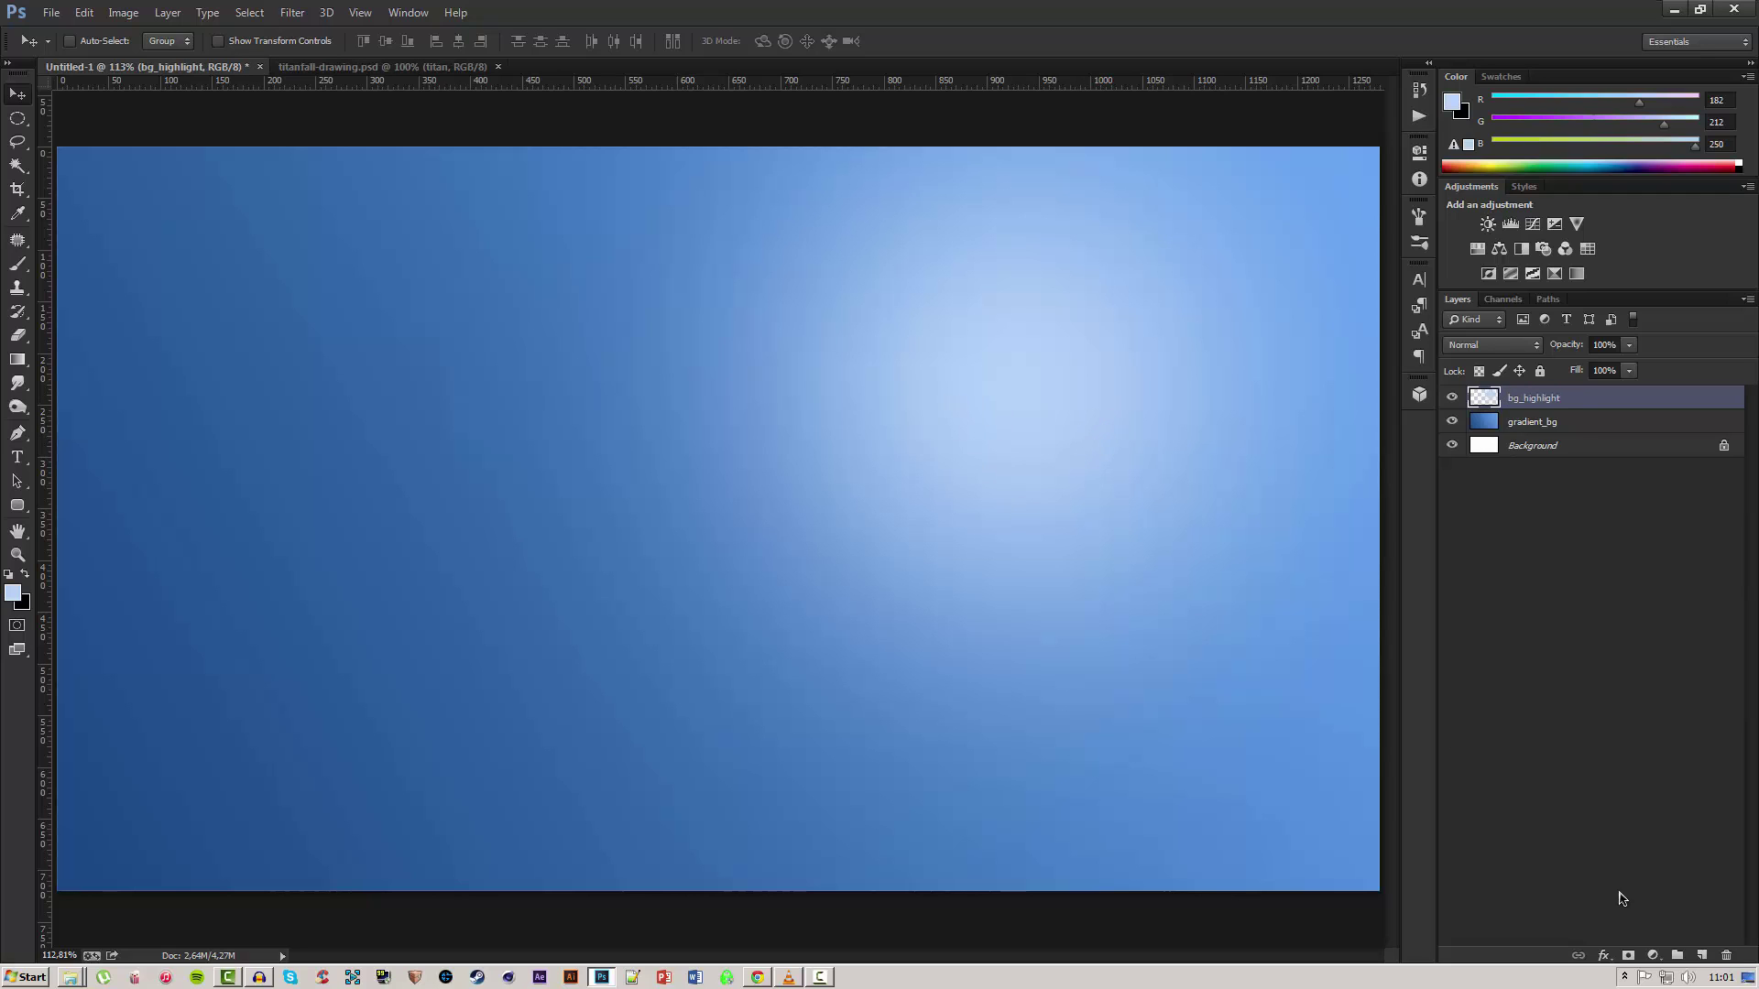
Add a new layer above bg_highlight, reset default colours, and fill it solid black.
left_click(1701, 956)
scroll(844, 522, "down", 1)
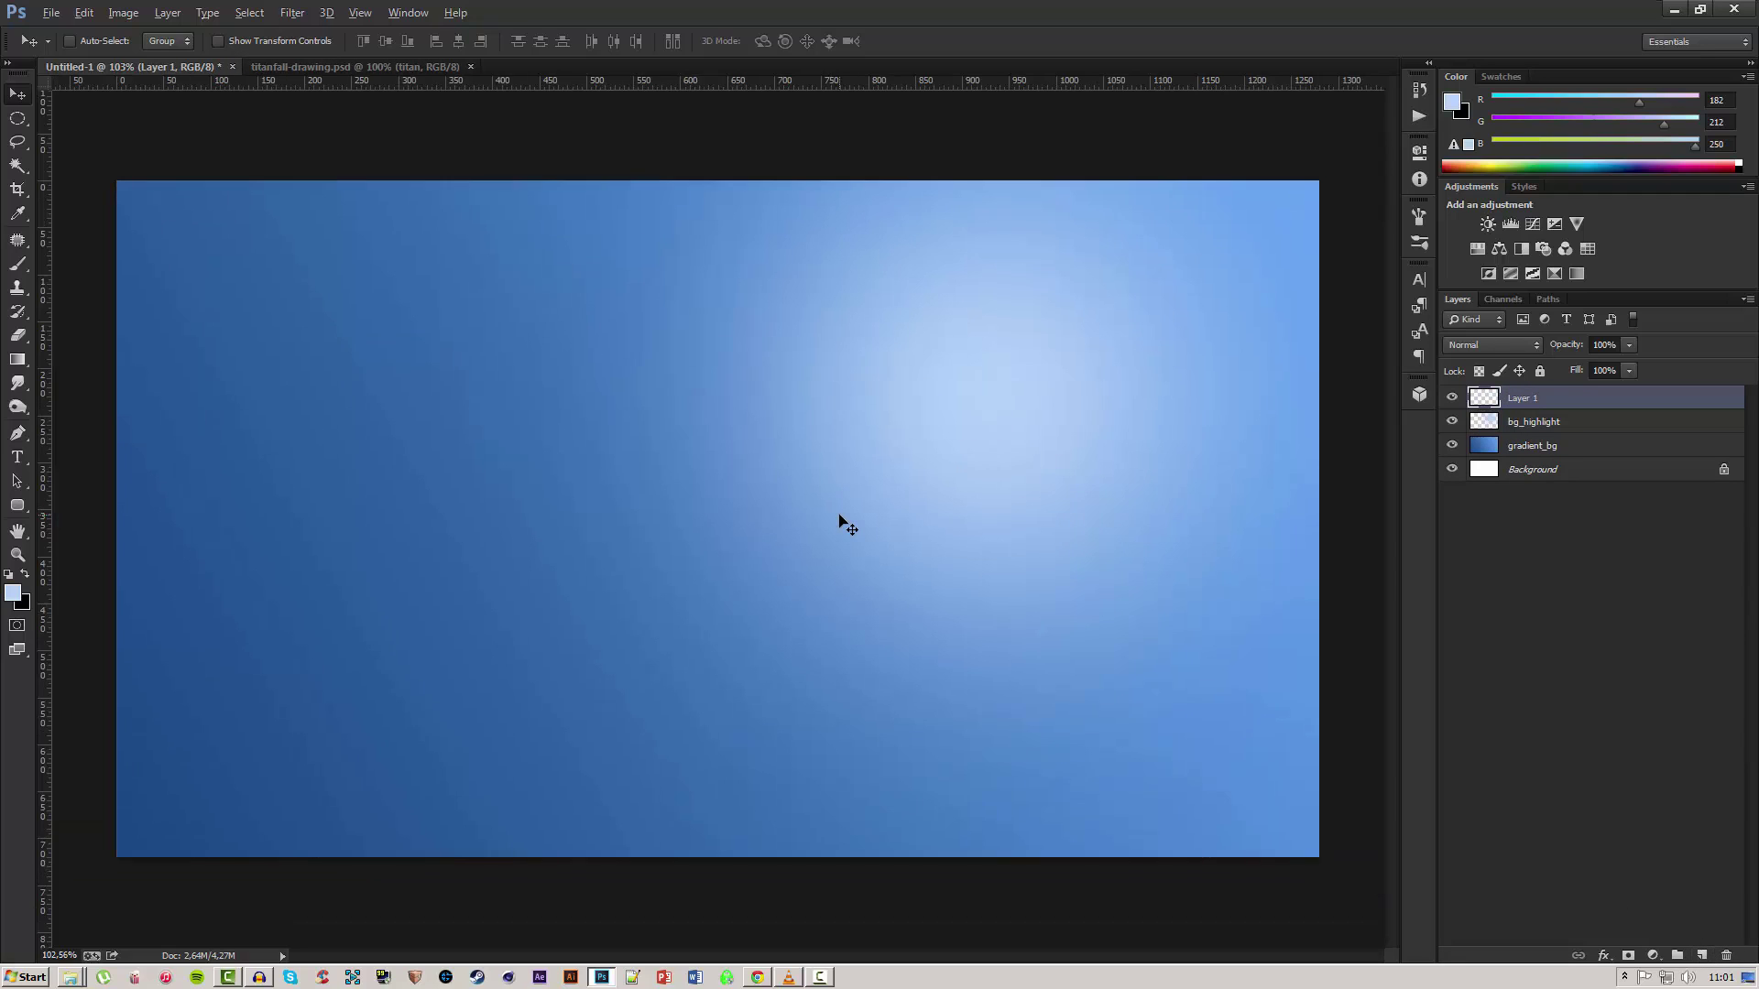
scroll(839, 514, "up", 1)
scroll(836, 520, "down", 1)
key("d")
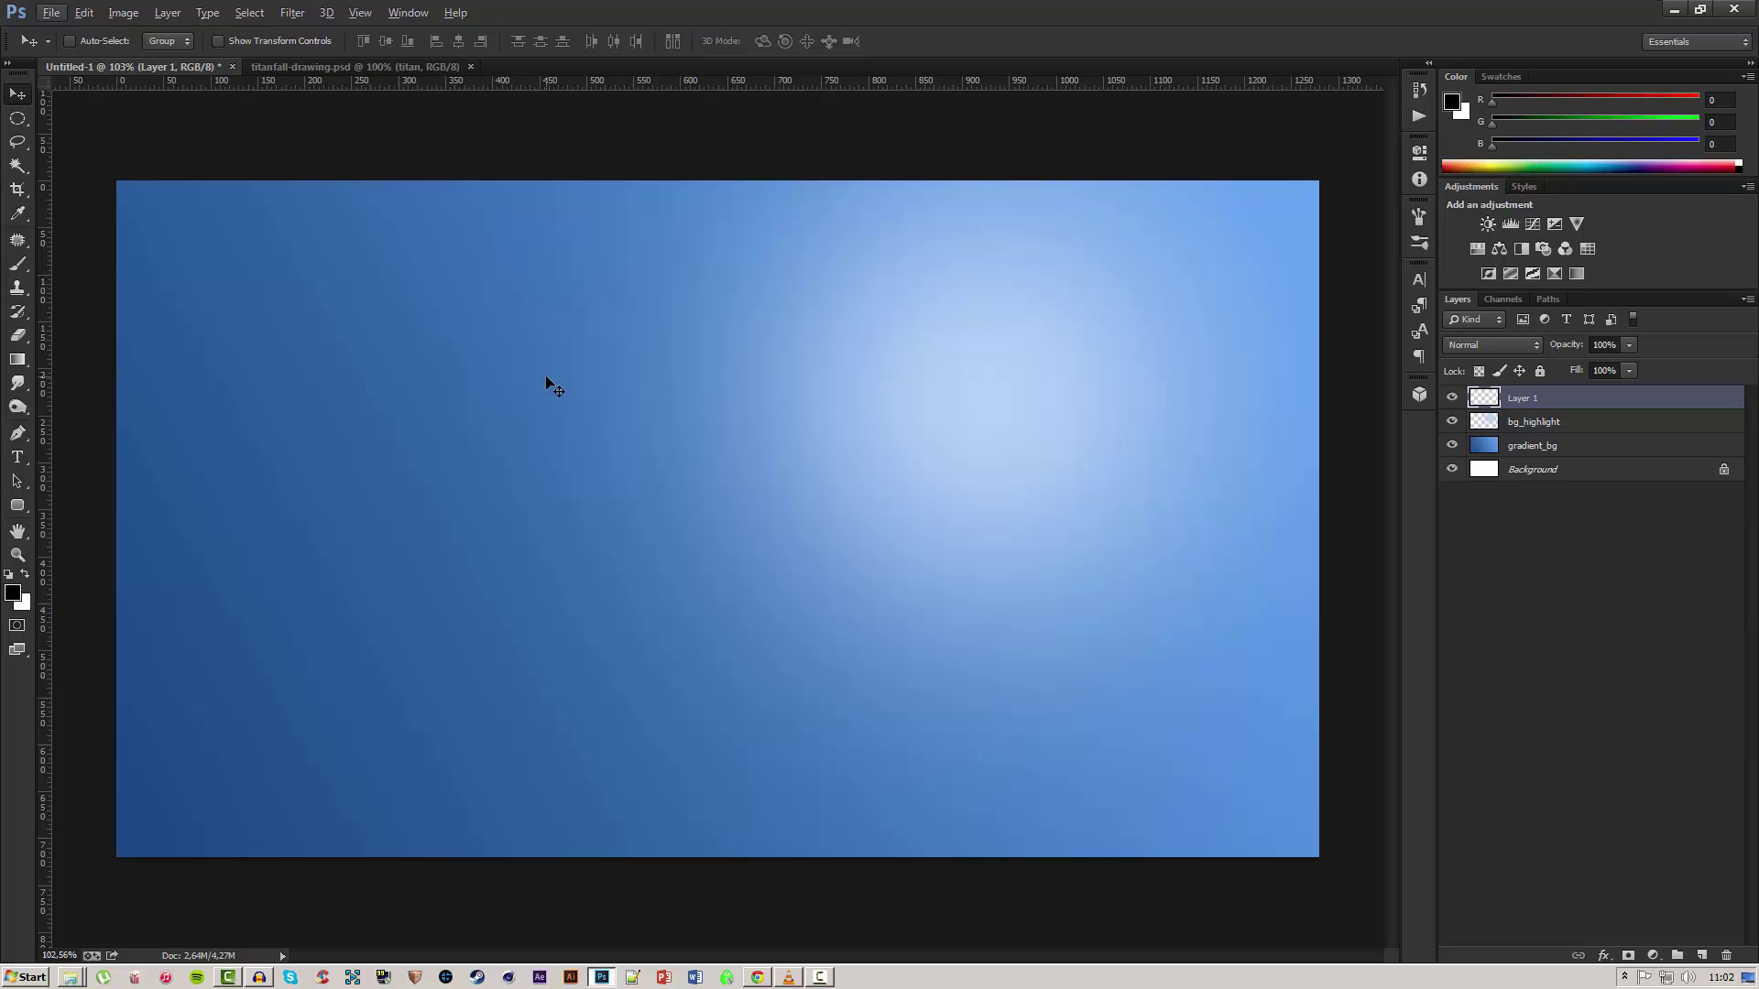
key("alt+BackSpace")
key("ctrl+z")
key("alt+BackSpace")
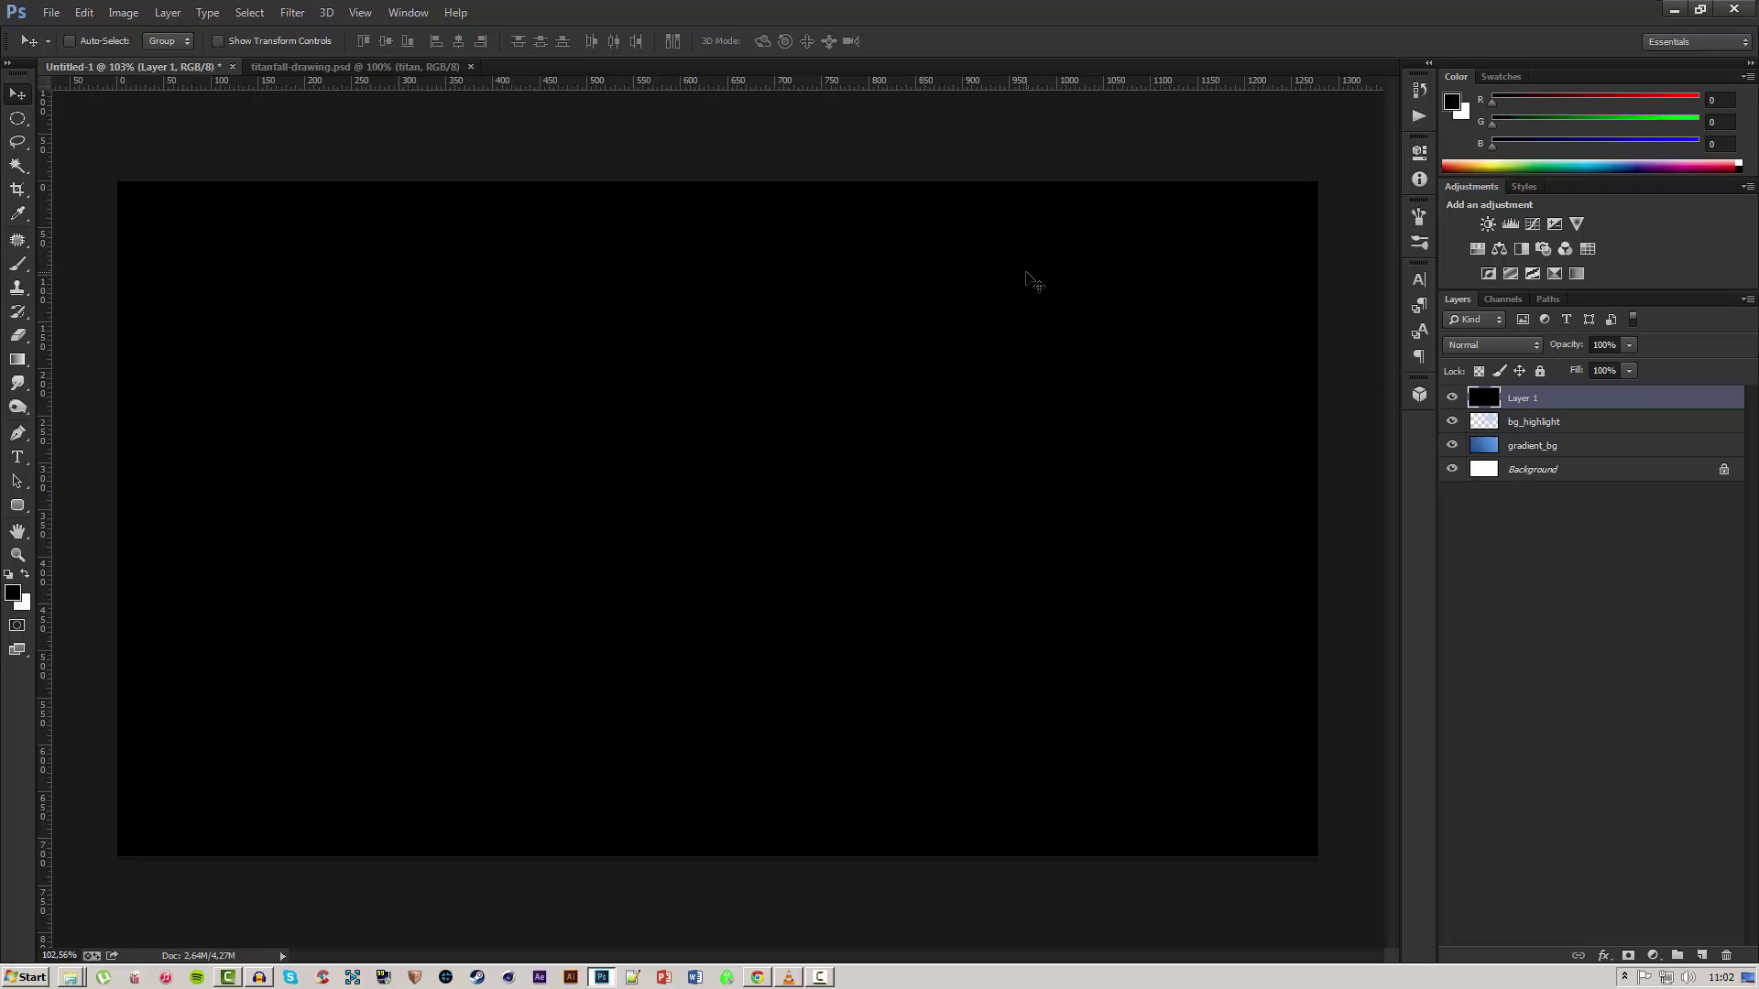
key("x")
key("alt+BackSpace")
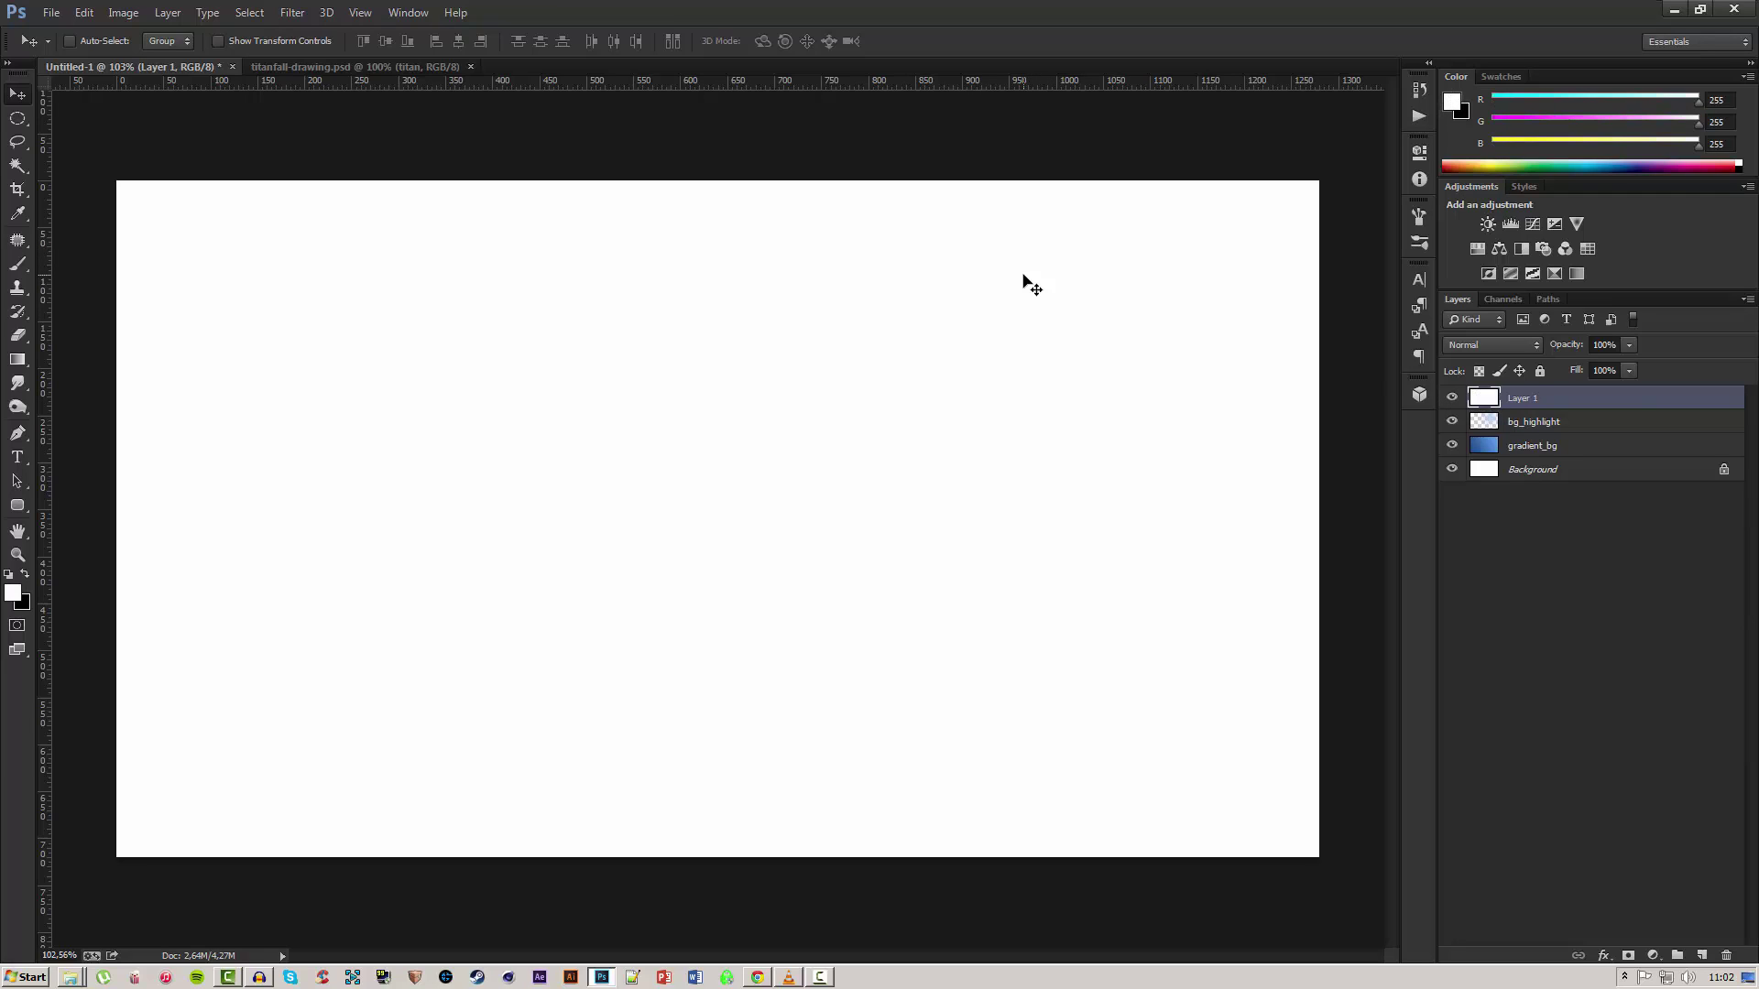
key("x")
key("alt+BackSpace")
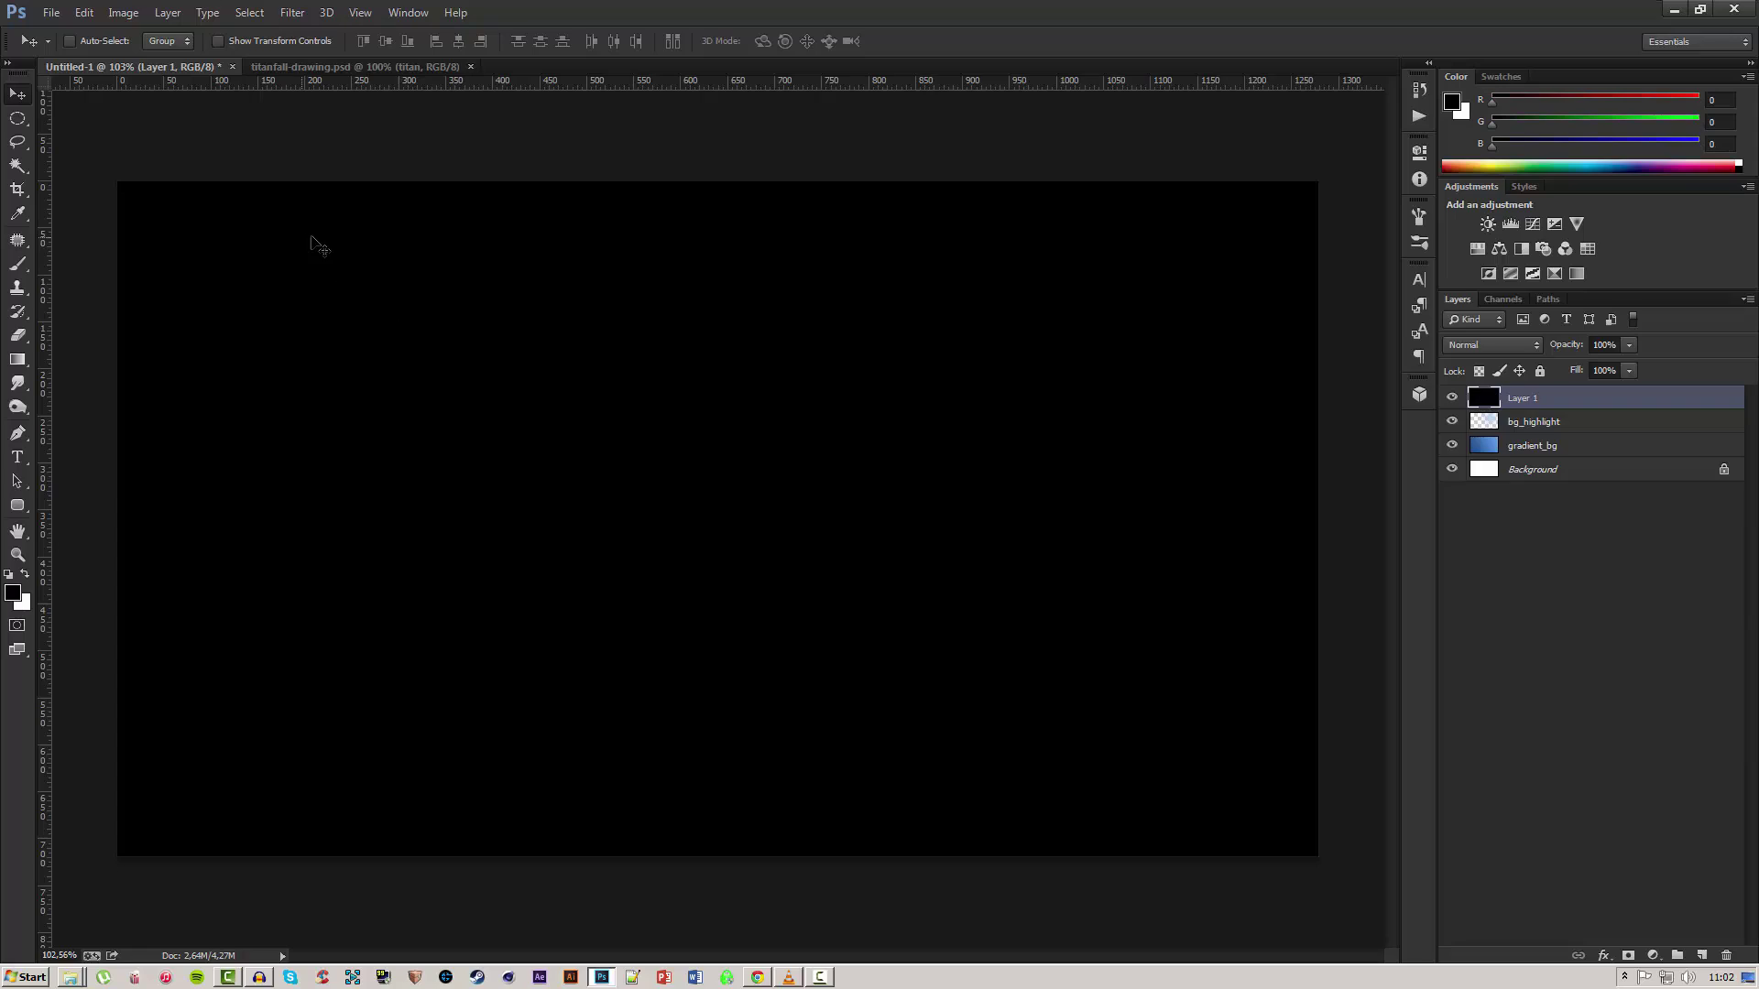
Apply Add Noise to the black layer: amount 25%, Gaussian, monochromatic.
left_click(306, 11)
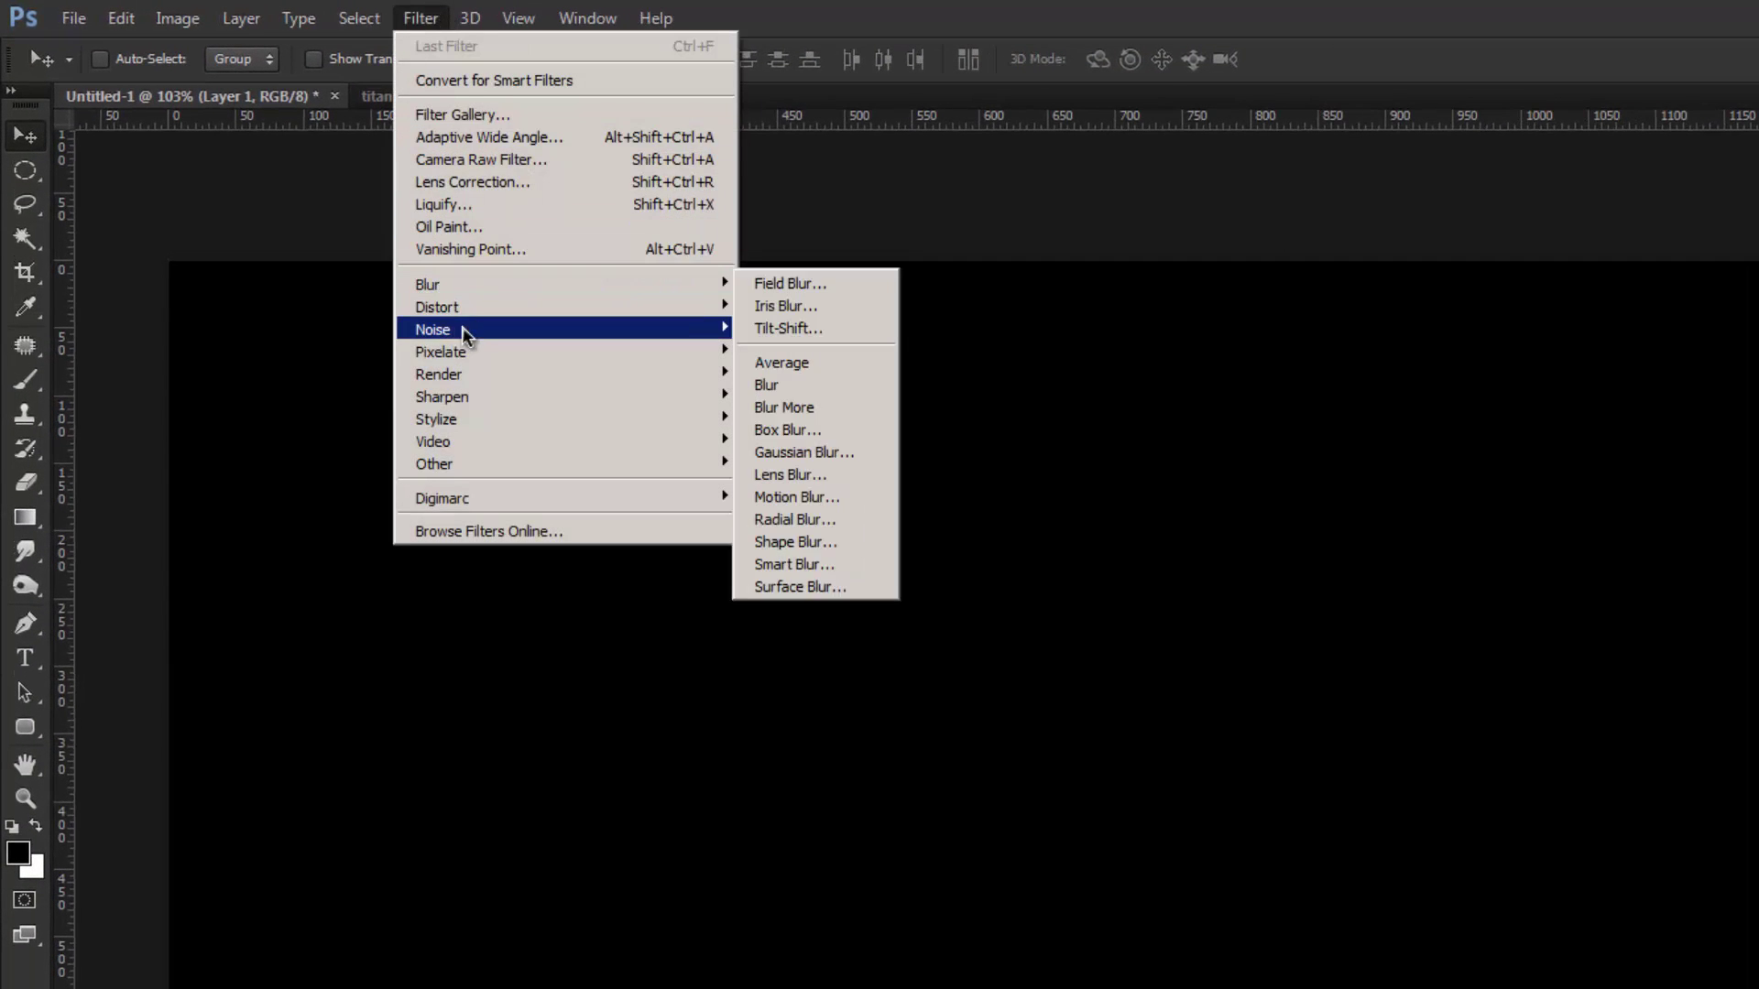
mouse_move(465, 335)
left_click(795, 327)
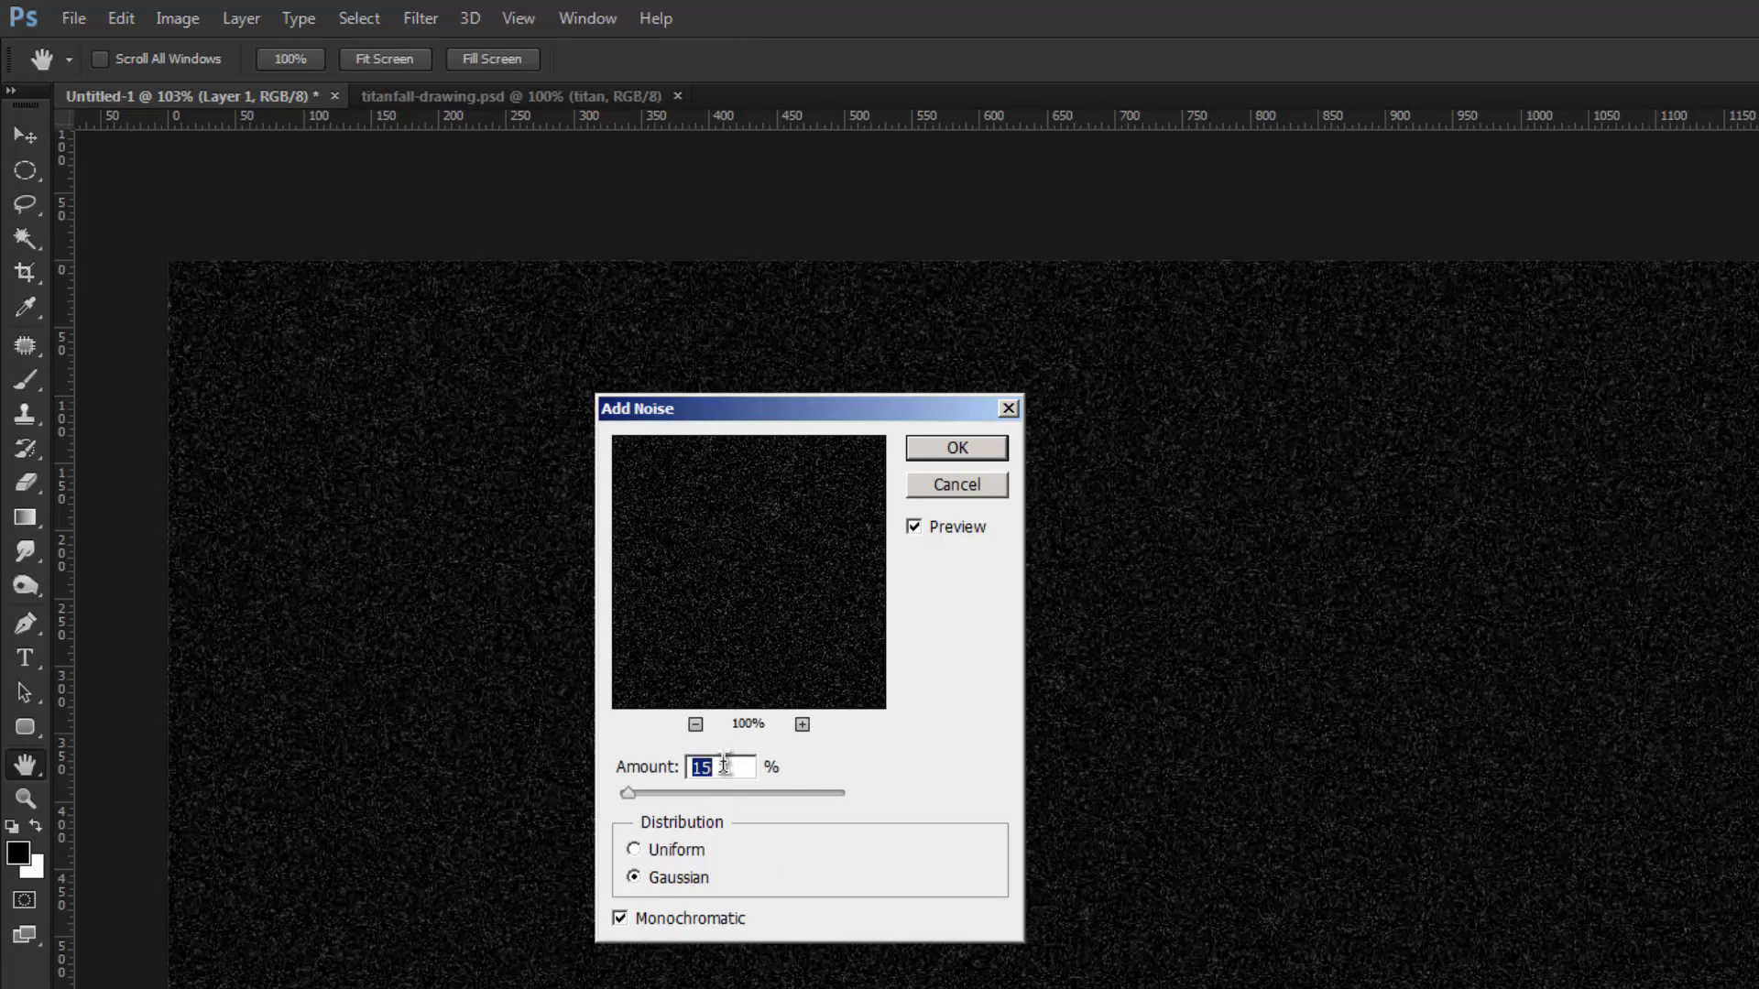
type("25")
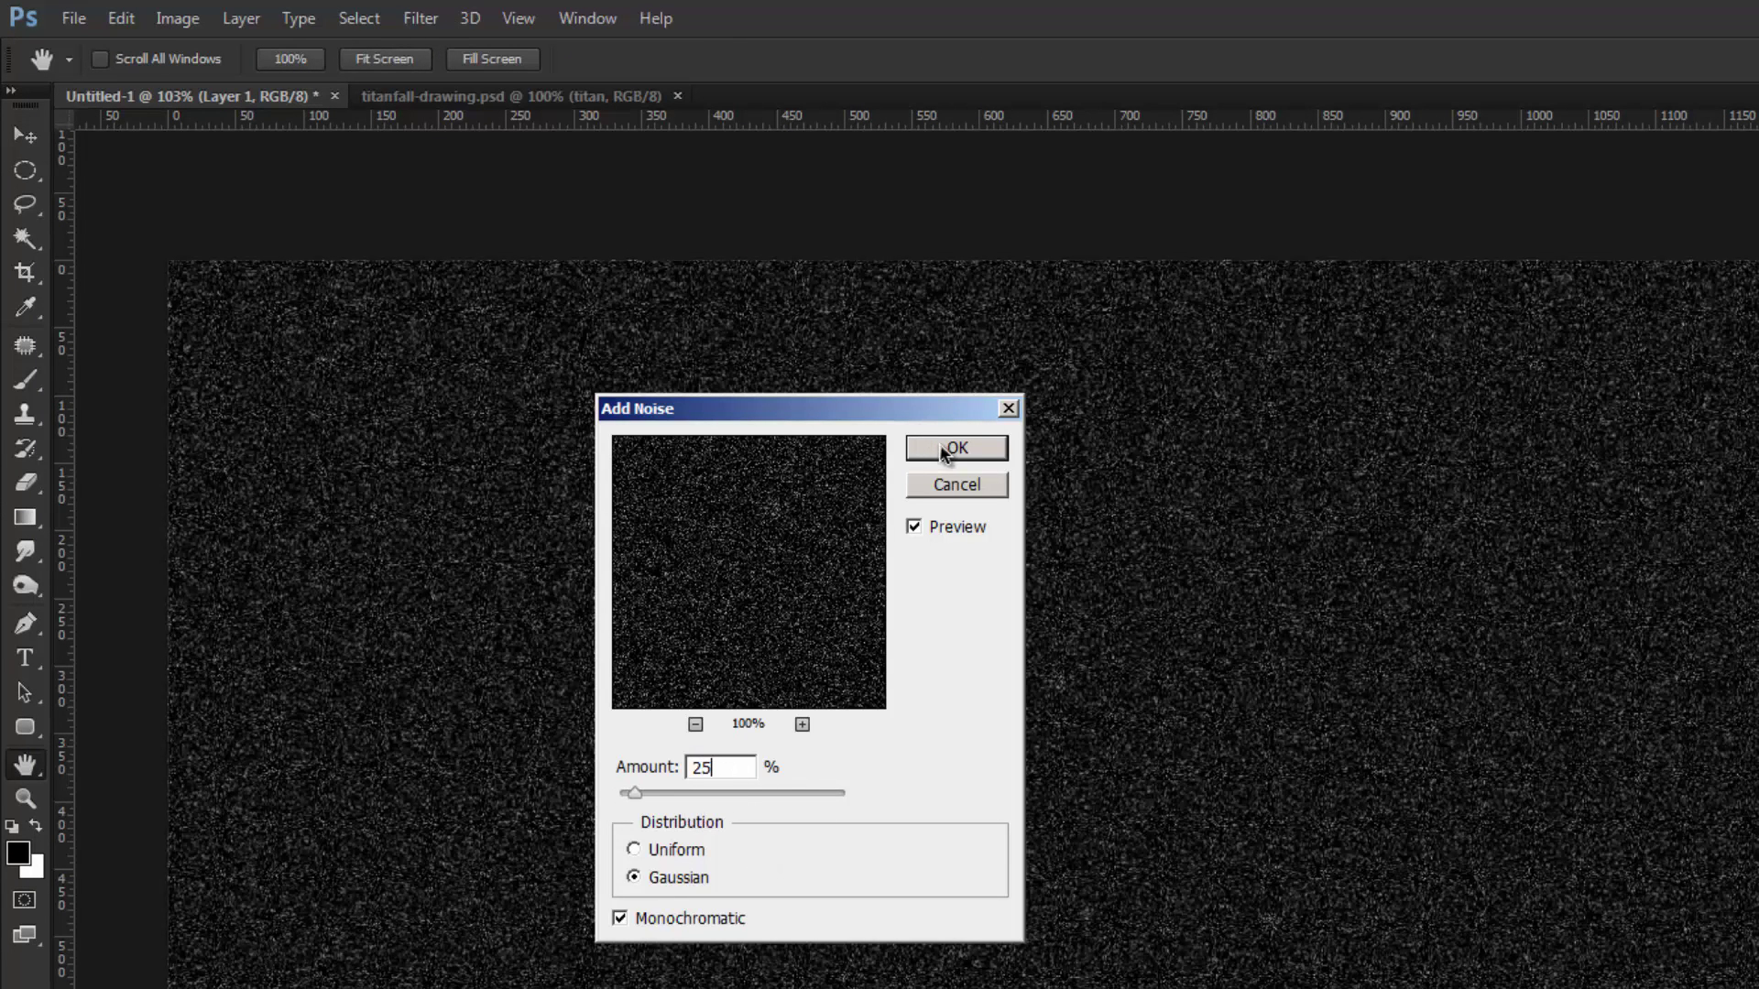
left_click(669, 878)
left_click(665, 920)
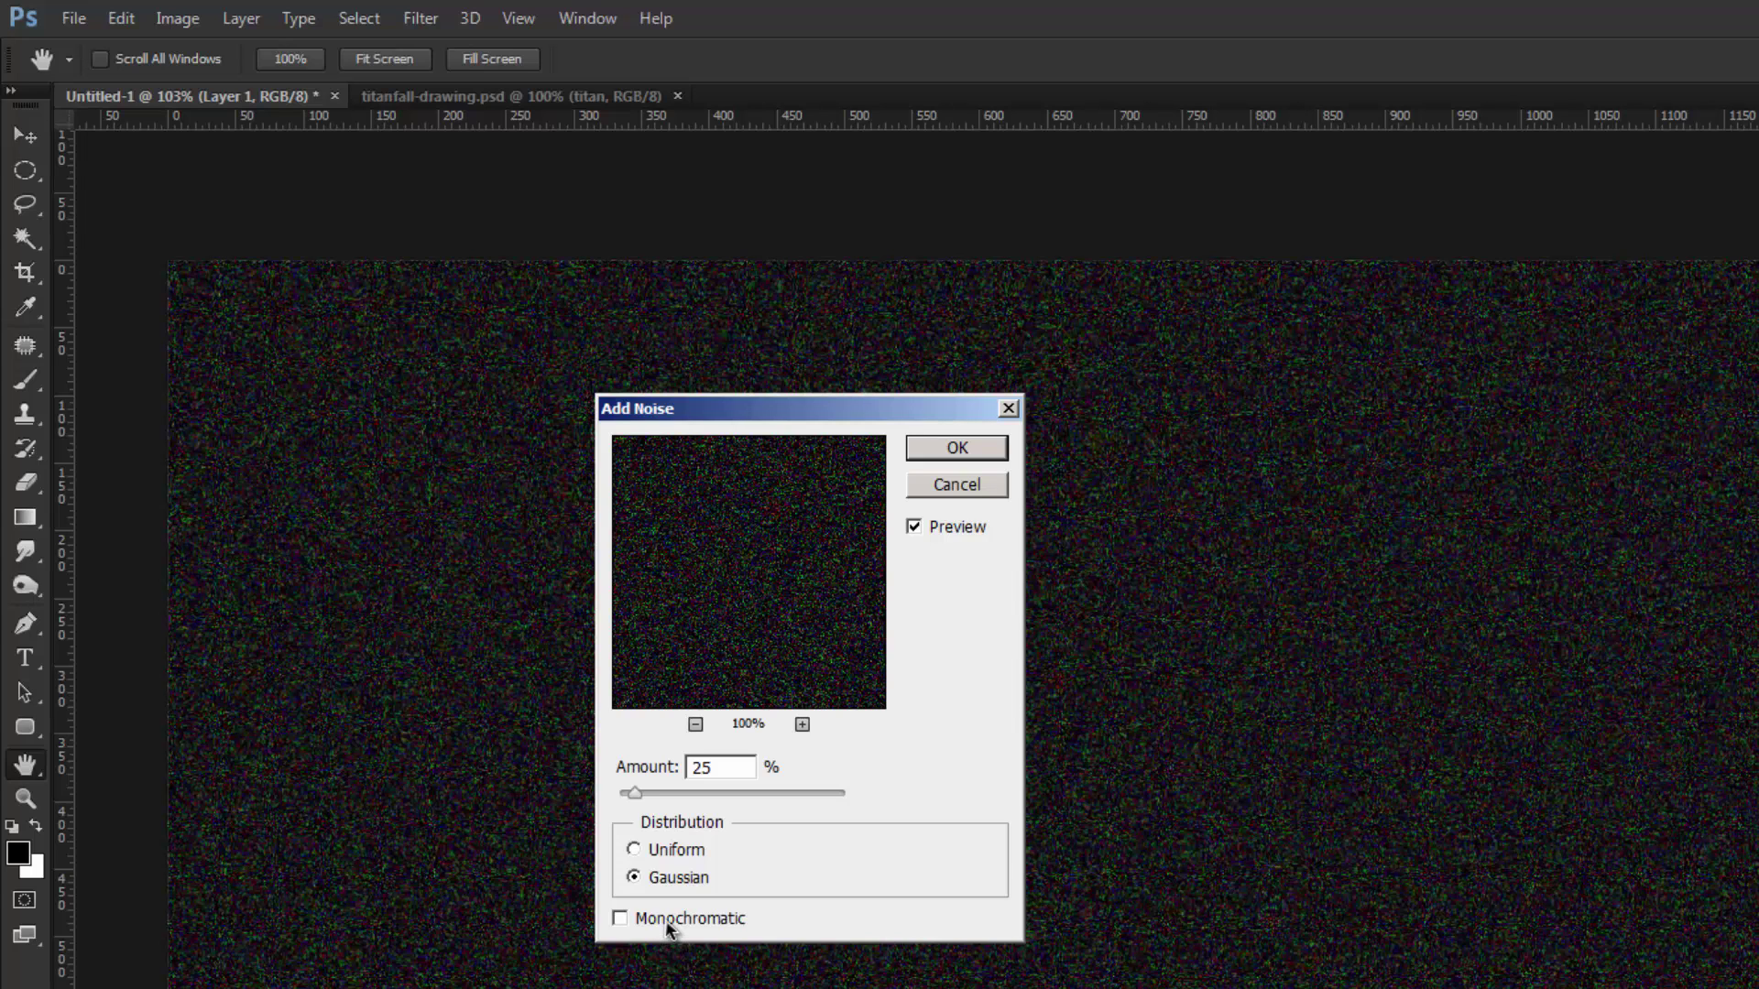
left_click(665, 920)
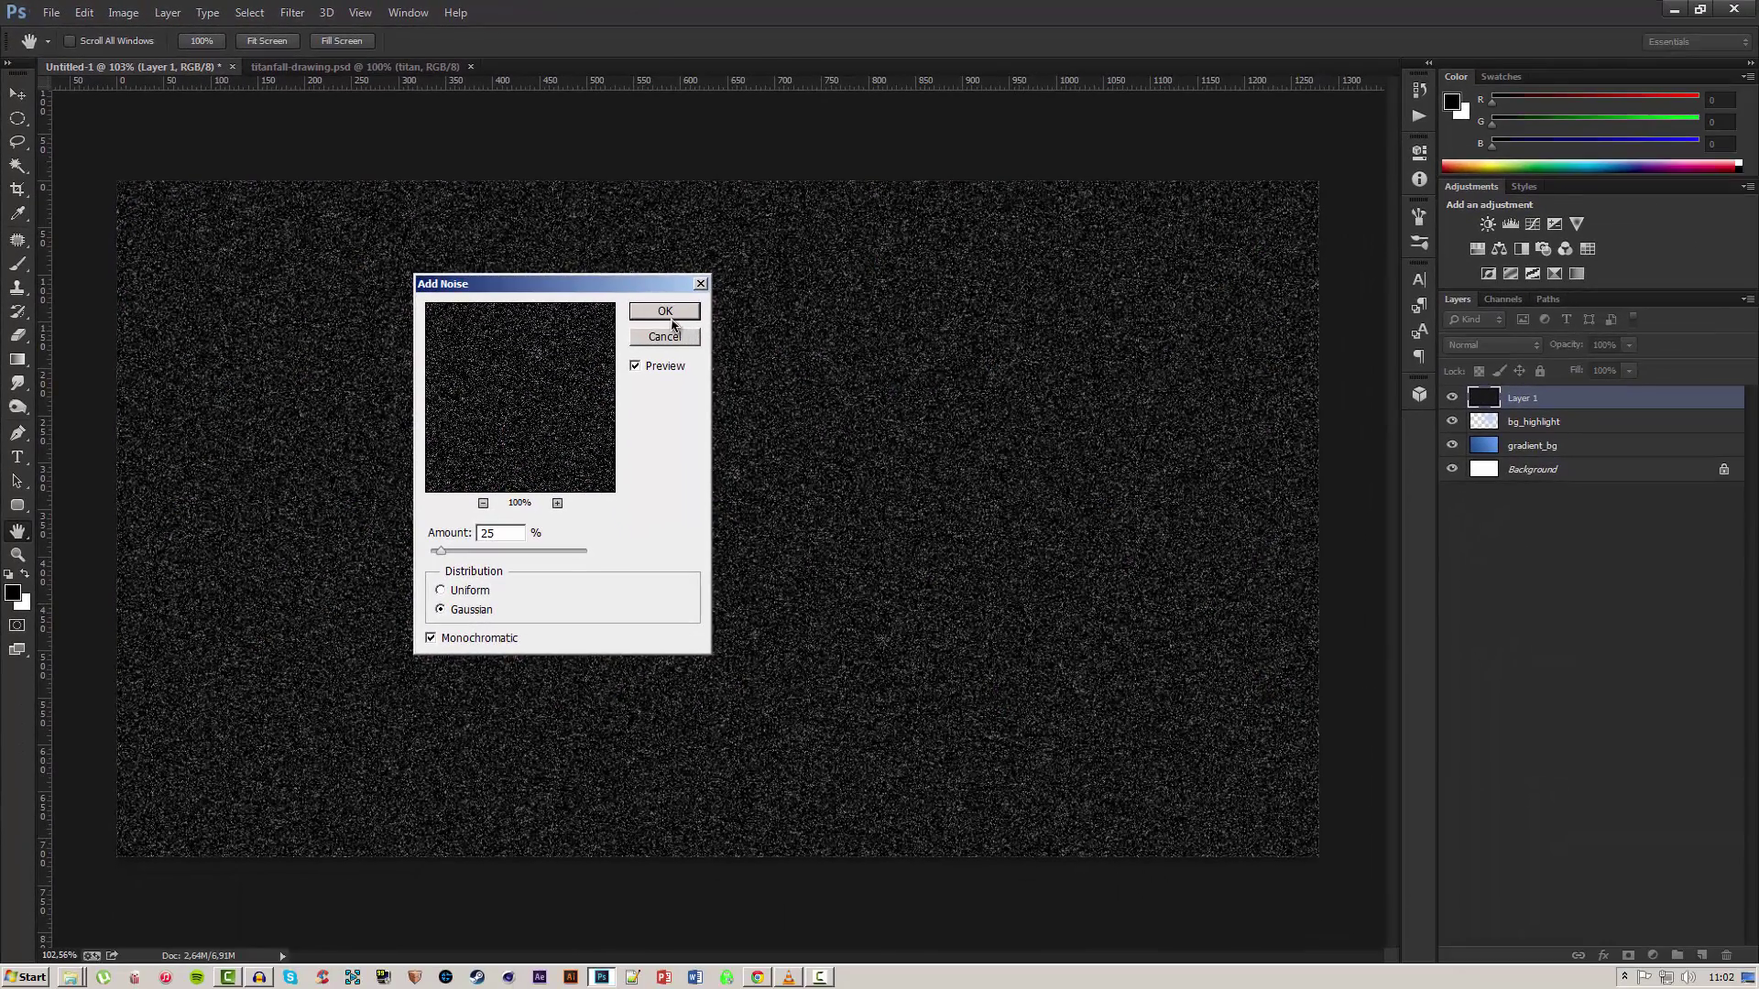
left_click(666, 311)
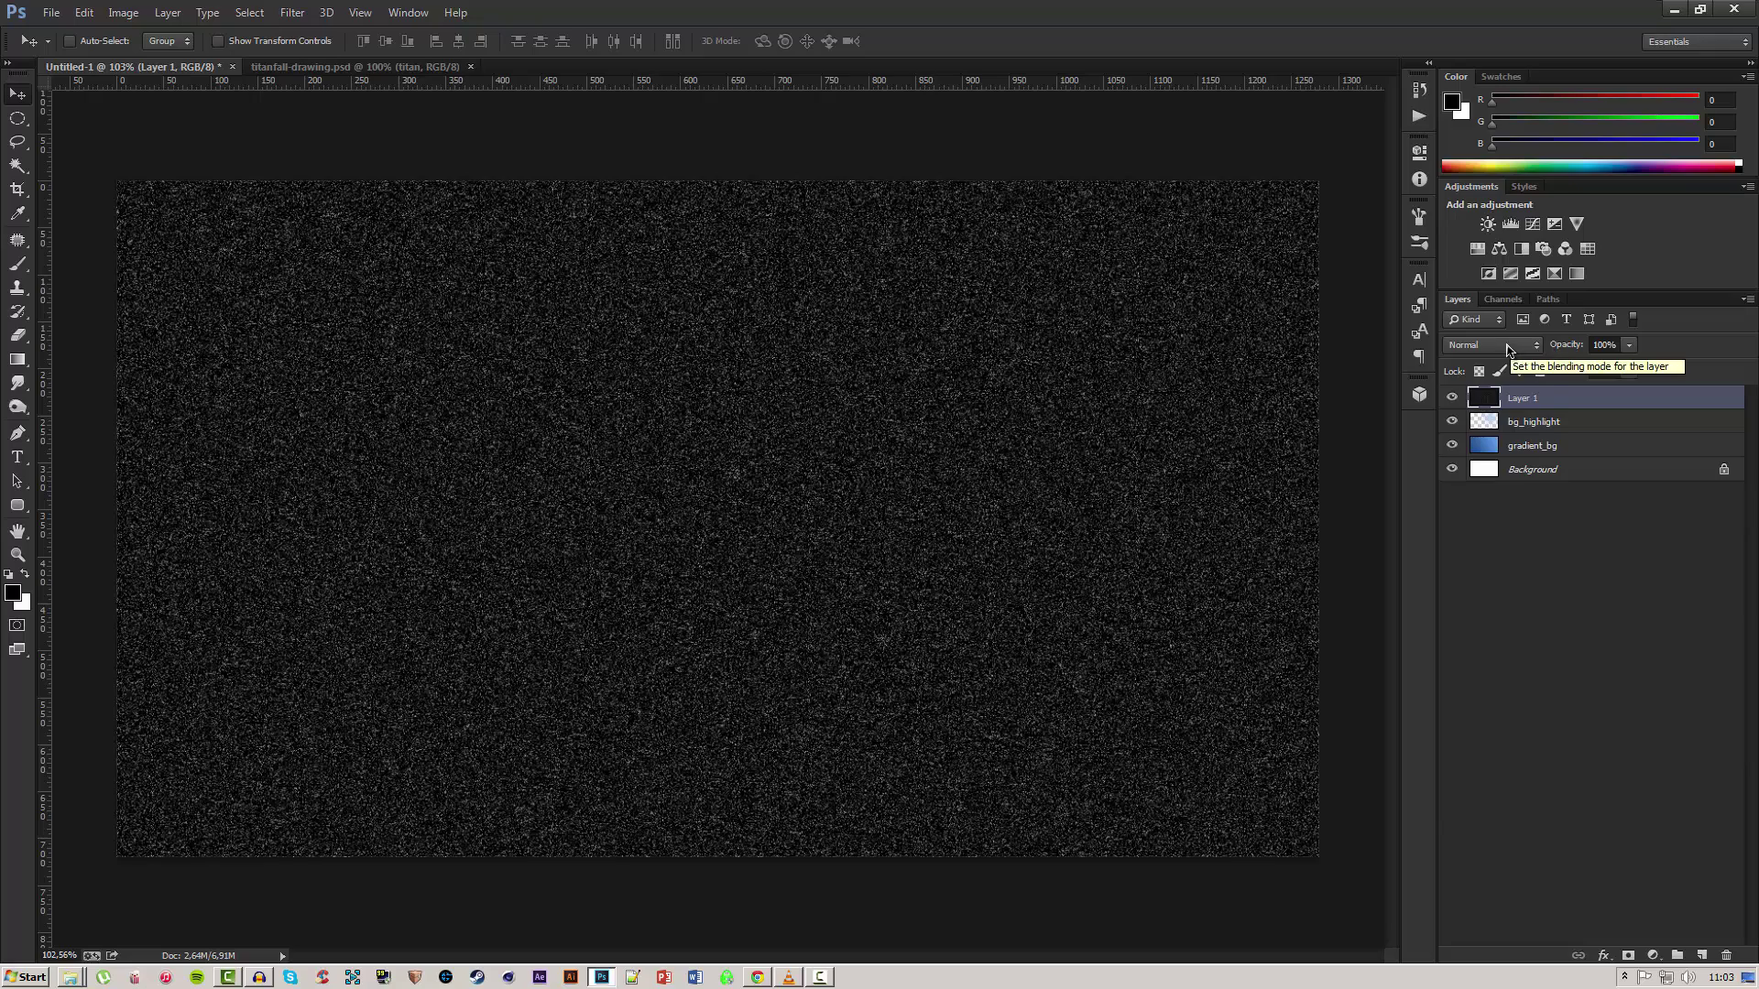
Try several blend modes on Layer 1 and settle on Screen.
left_click(1509, 348)
left_click(1456, 509)
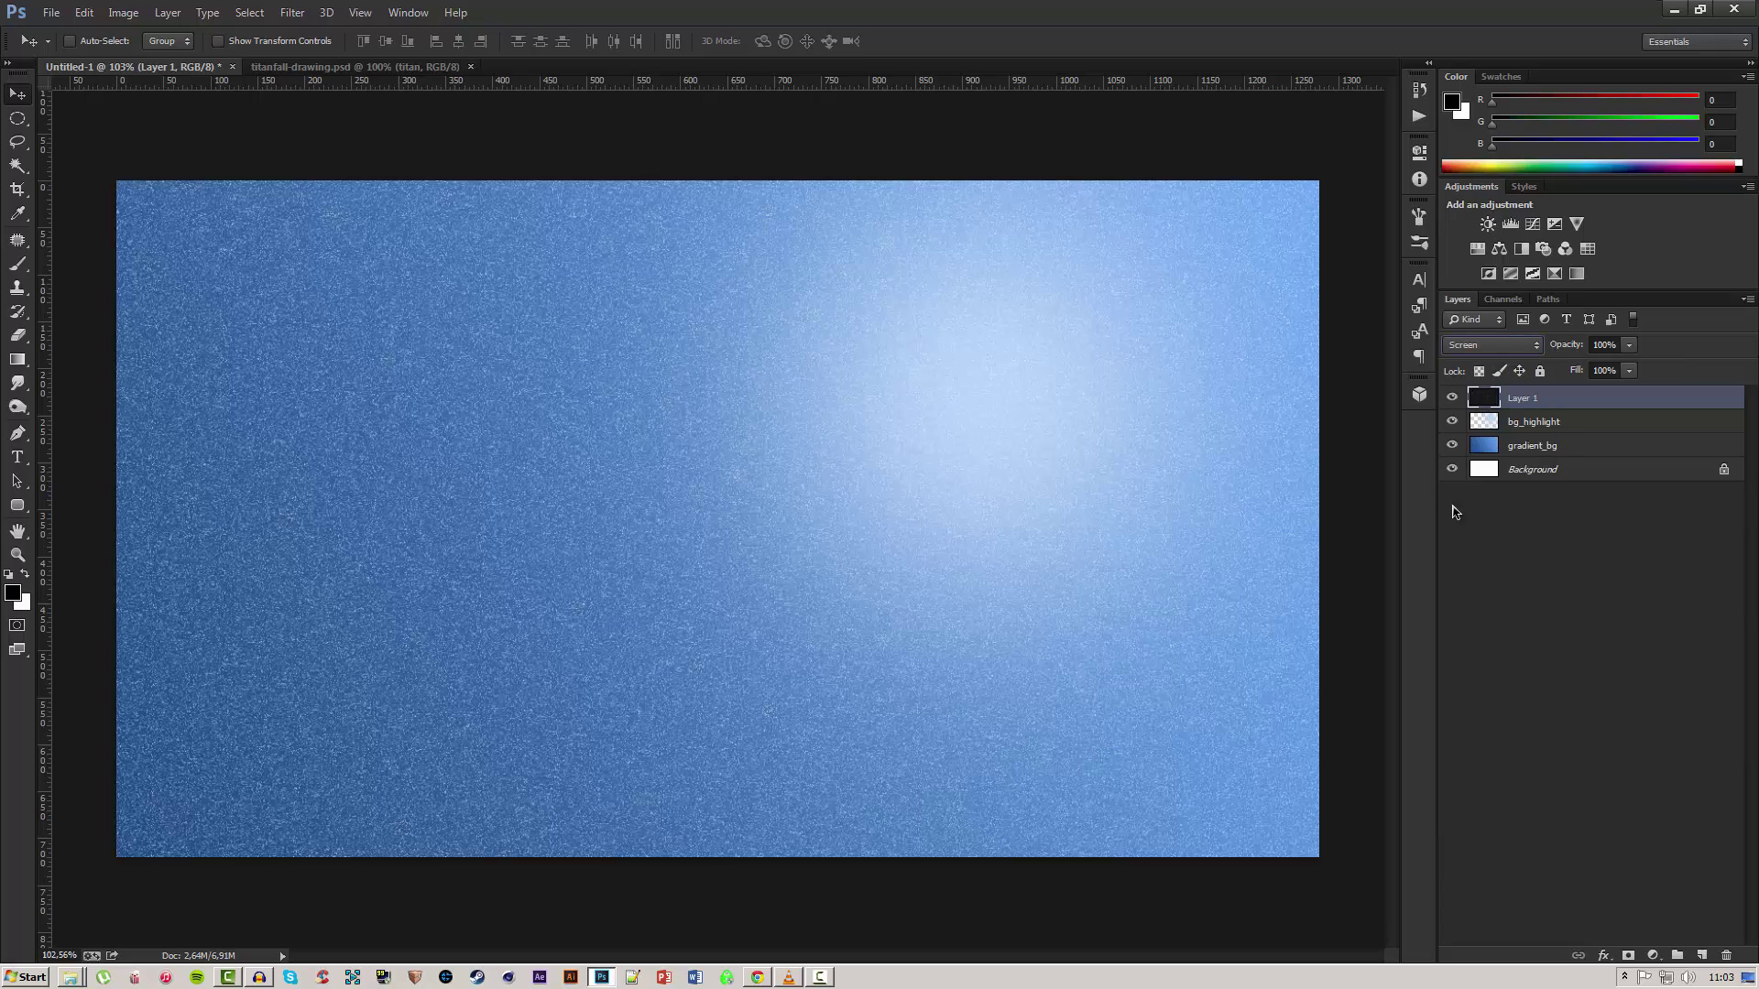
key("shift+minus")
key("shift+plus")
key("shift+plus")
key("shift+plus")
key("shift+plus")
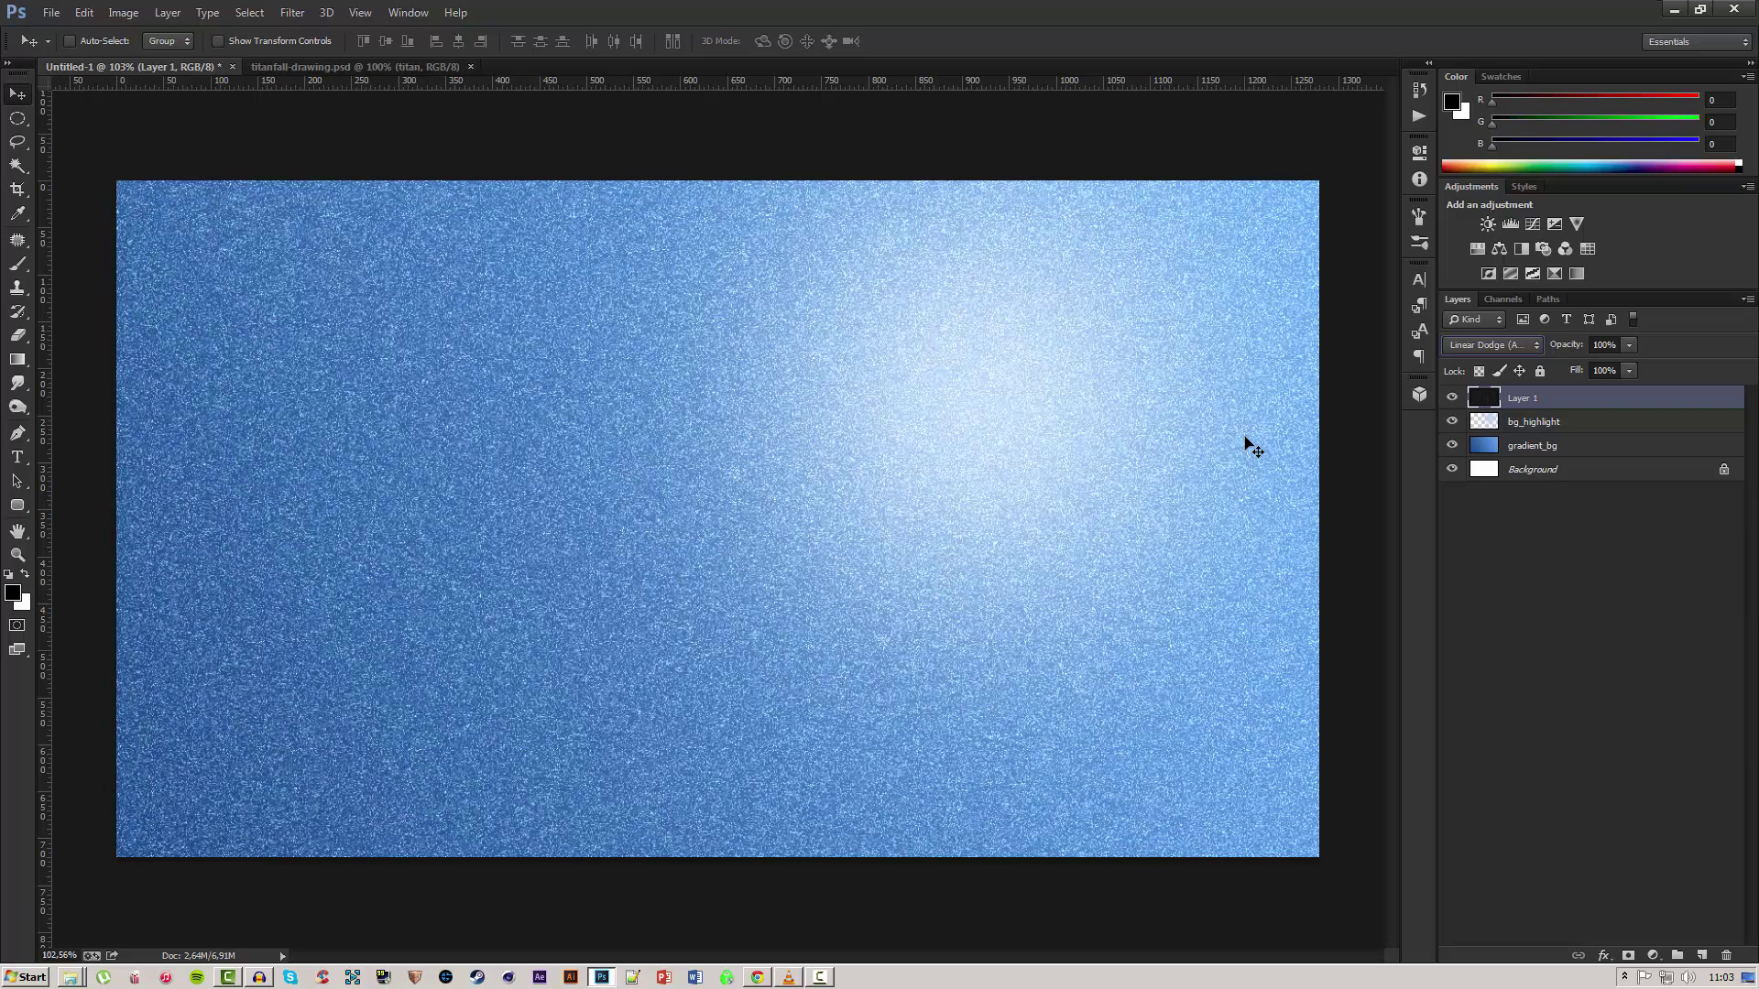
key("shift+minus")
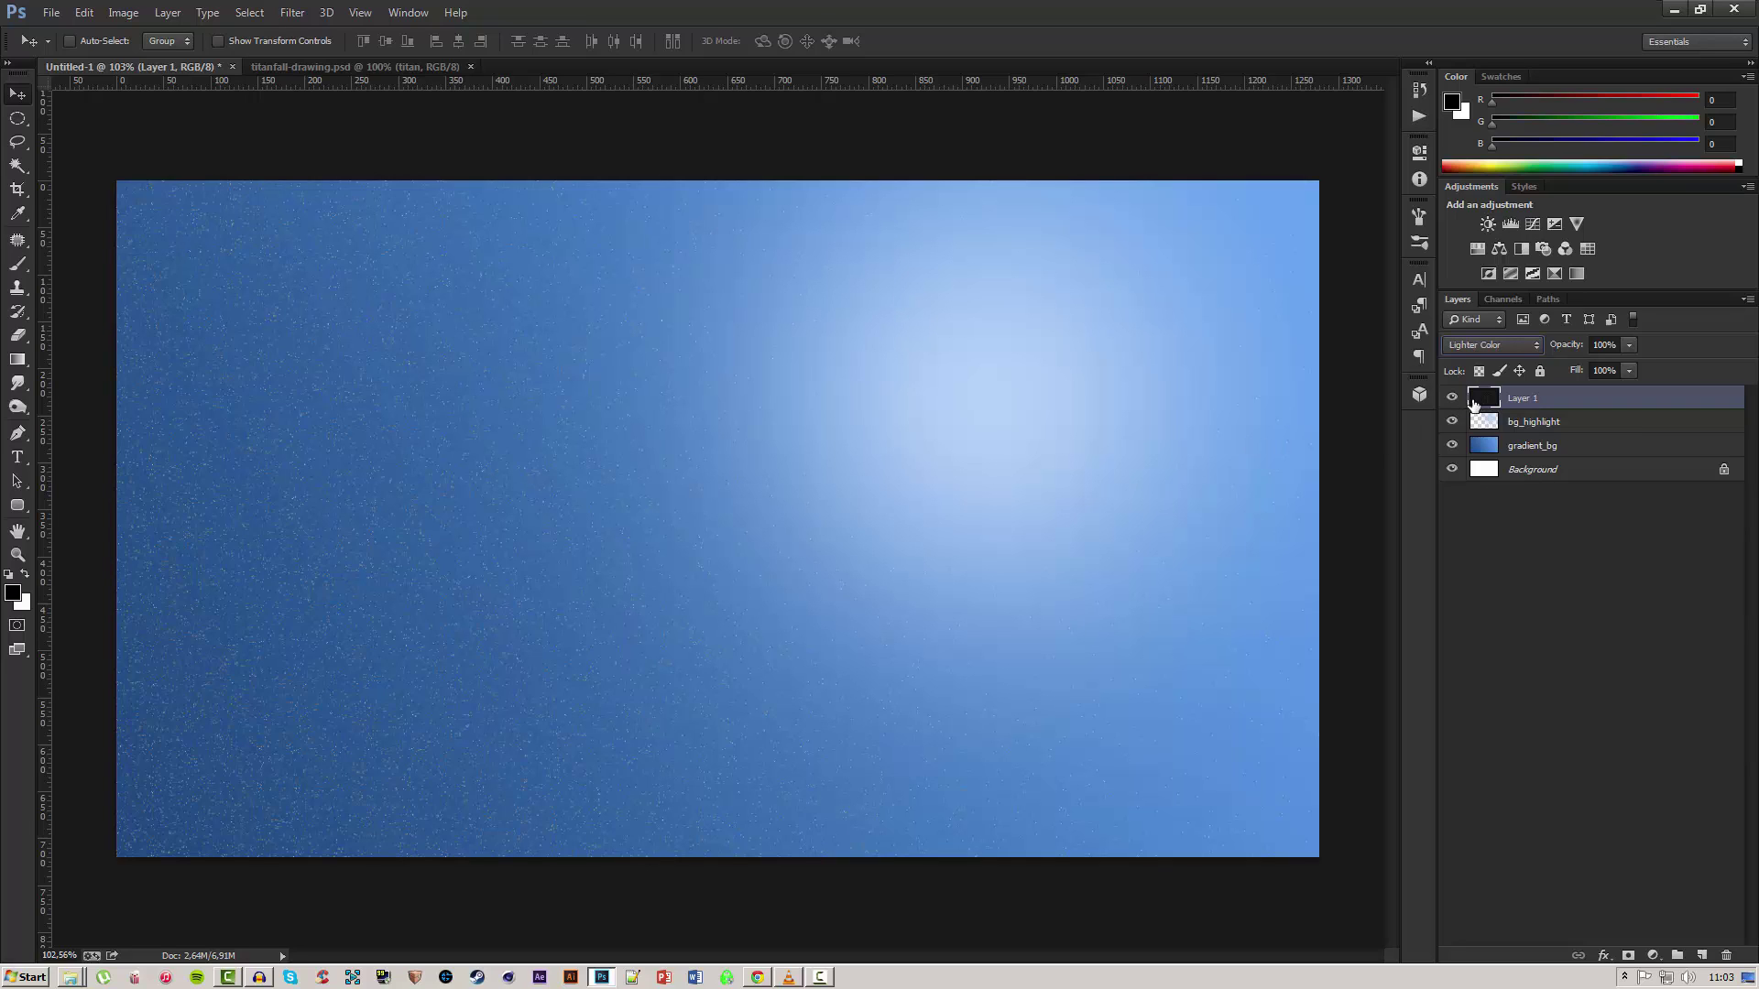
left_click(1491, 350)
key("Escape")
left_click(1492, 345)
left_click(1474, 594)
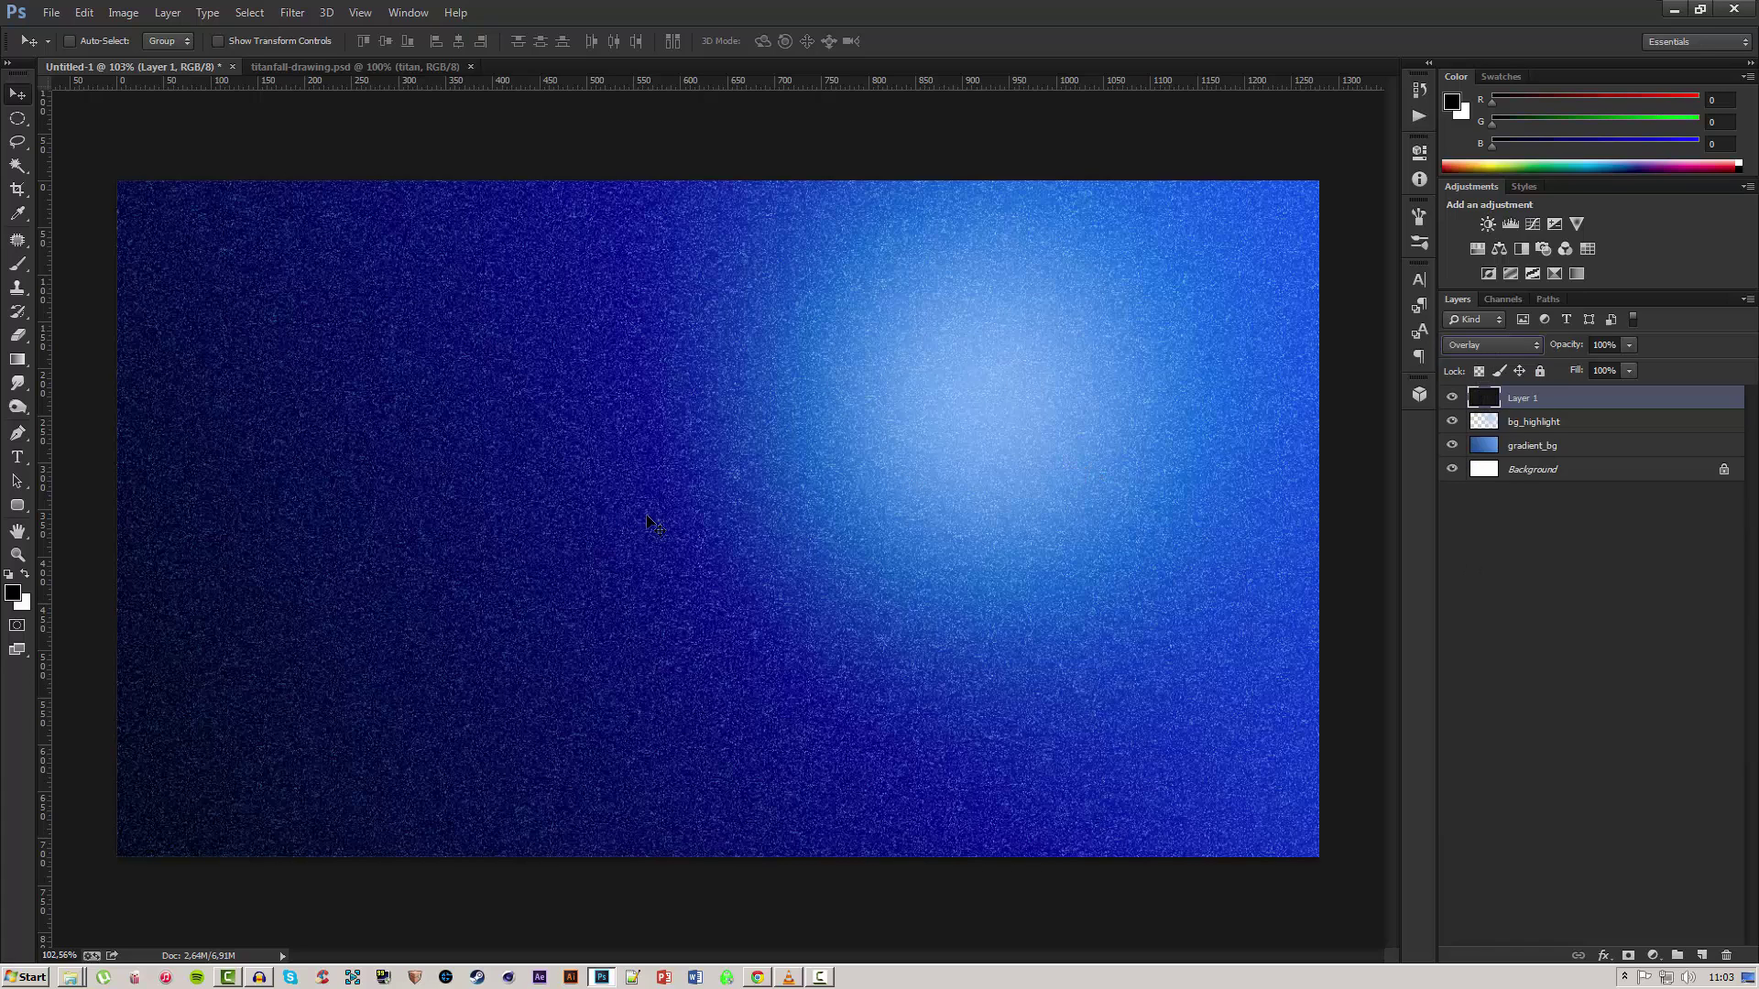
left_click(1492, 346)
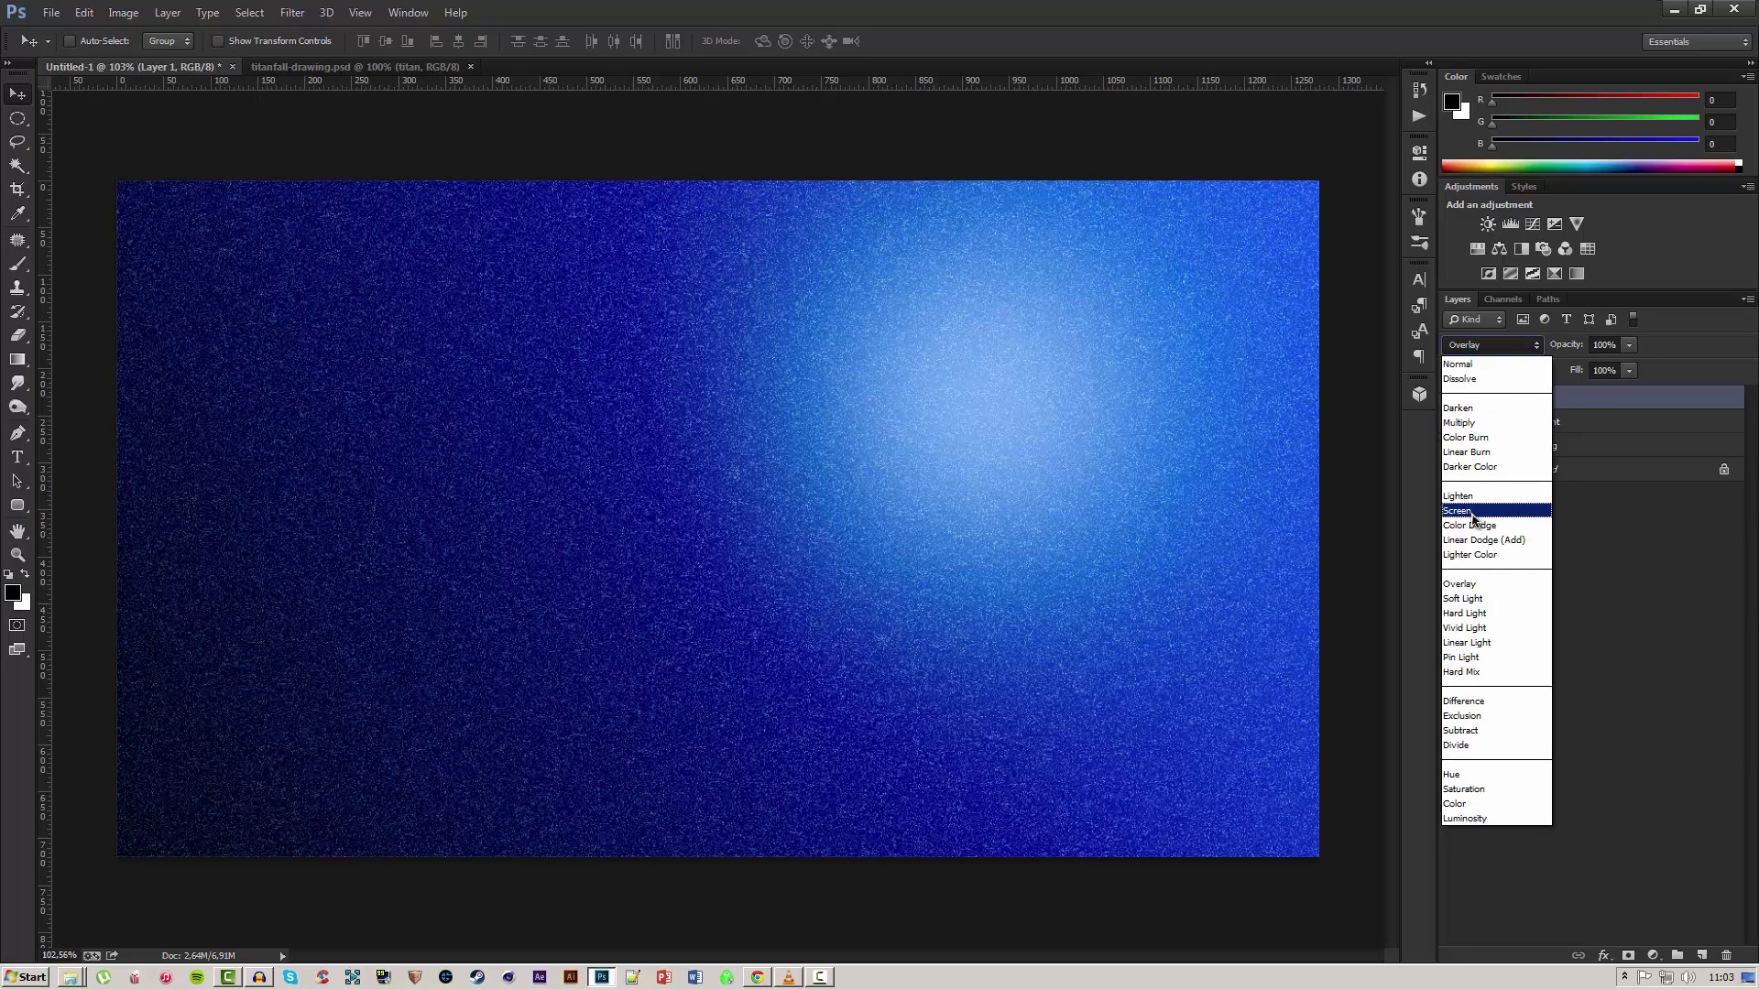
left_click(1473, 510)
Lower Layer 1's opacity to 10%.
left_click(1601, 346)
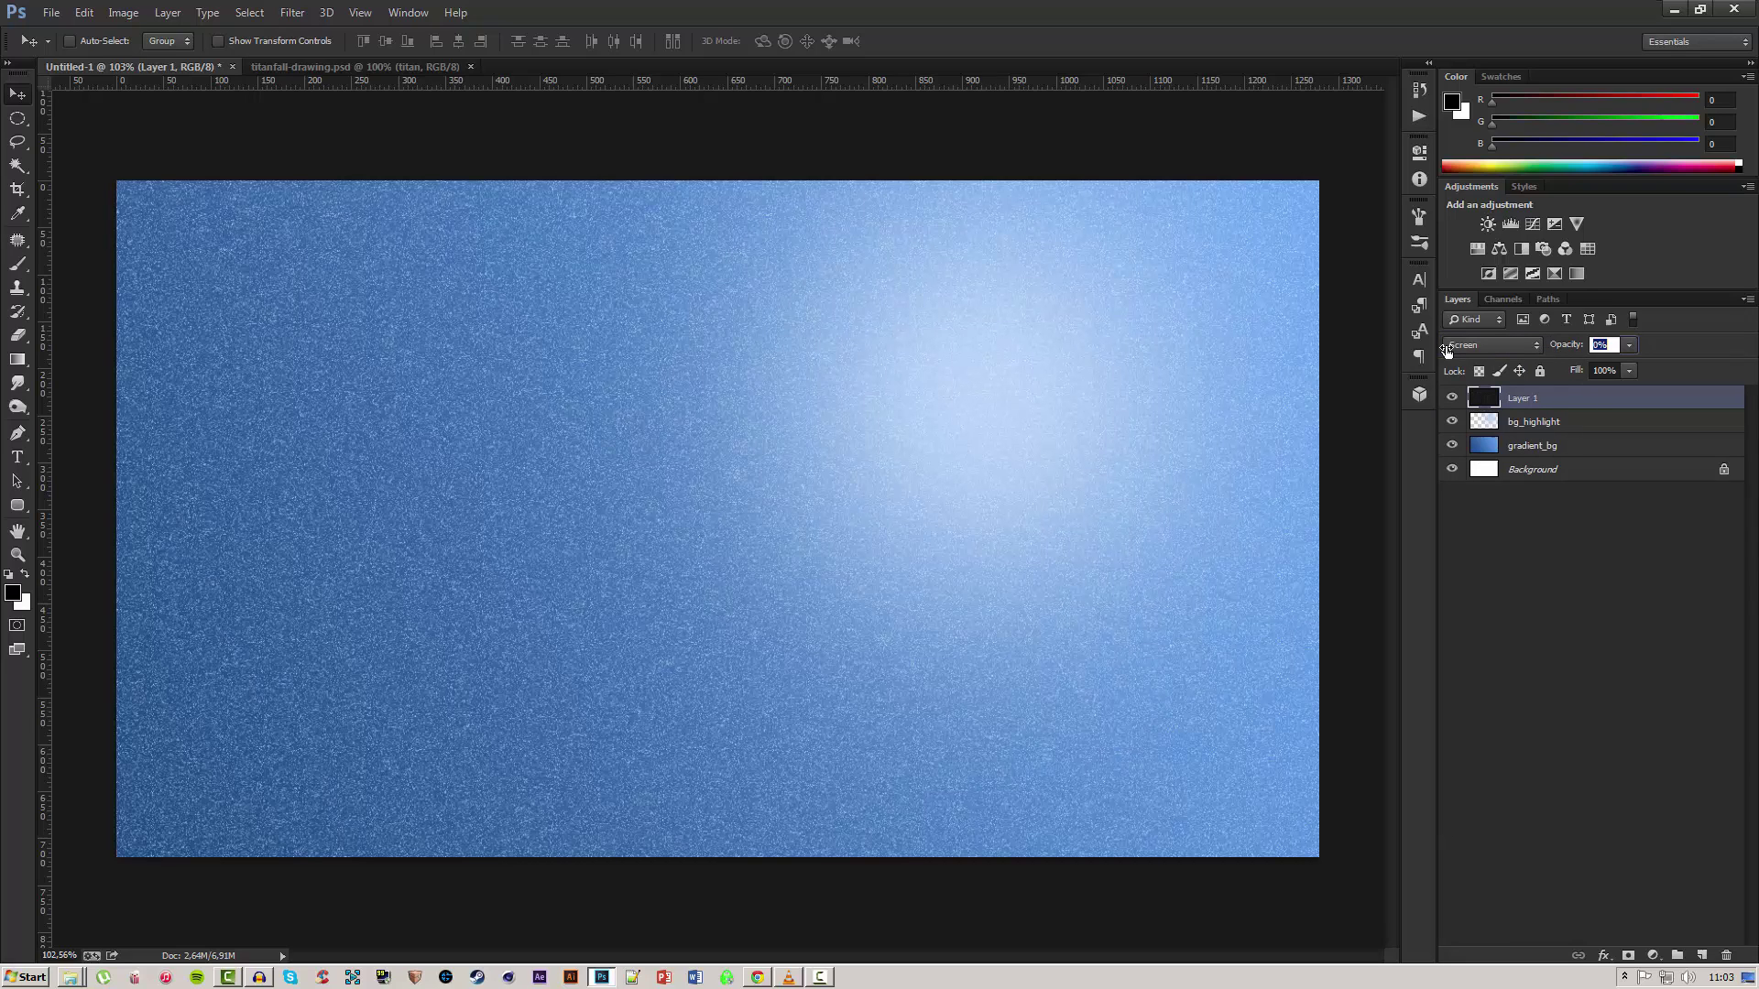
mouse_move(1446, 349)
left_mouse_down()
mouse_move(1464, 349)
mouse_move(1444, 351)
left_mouse_up()
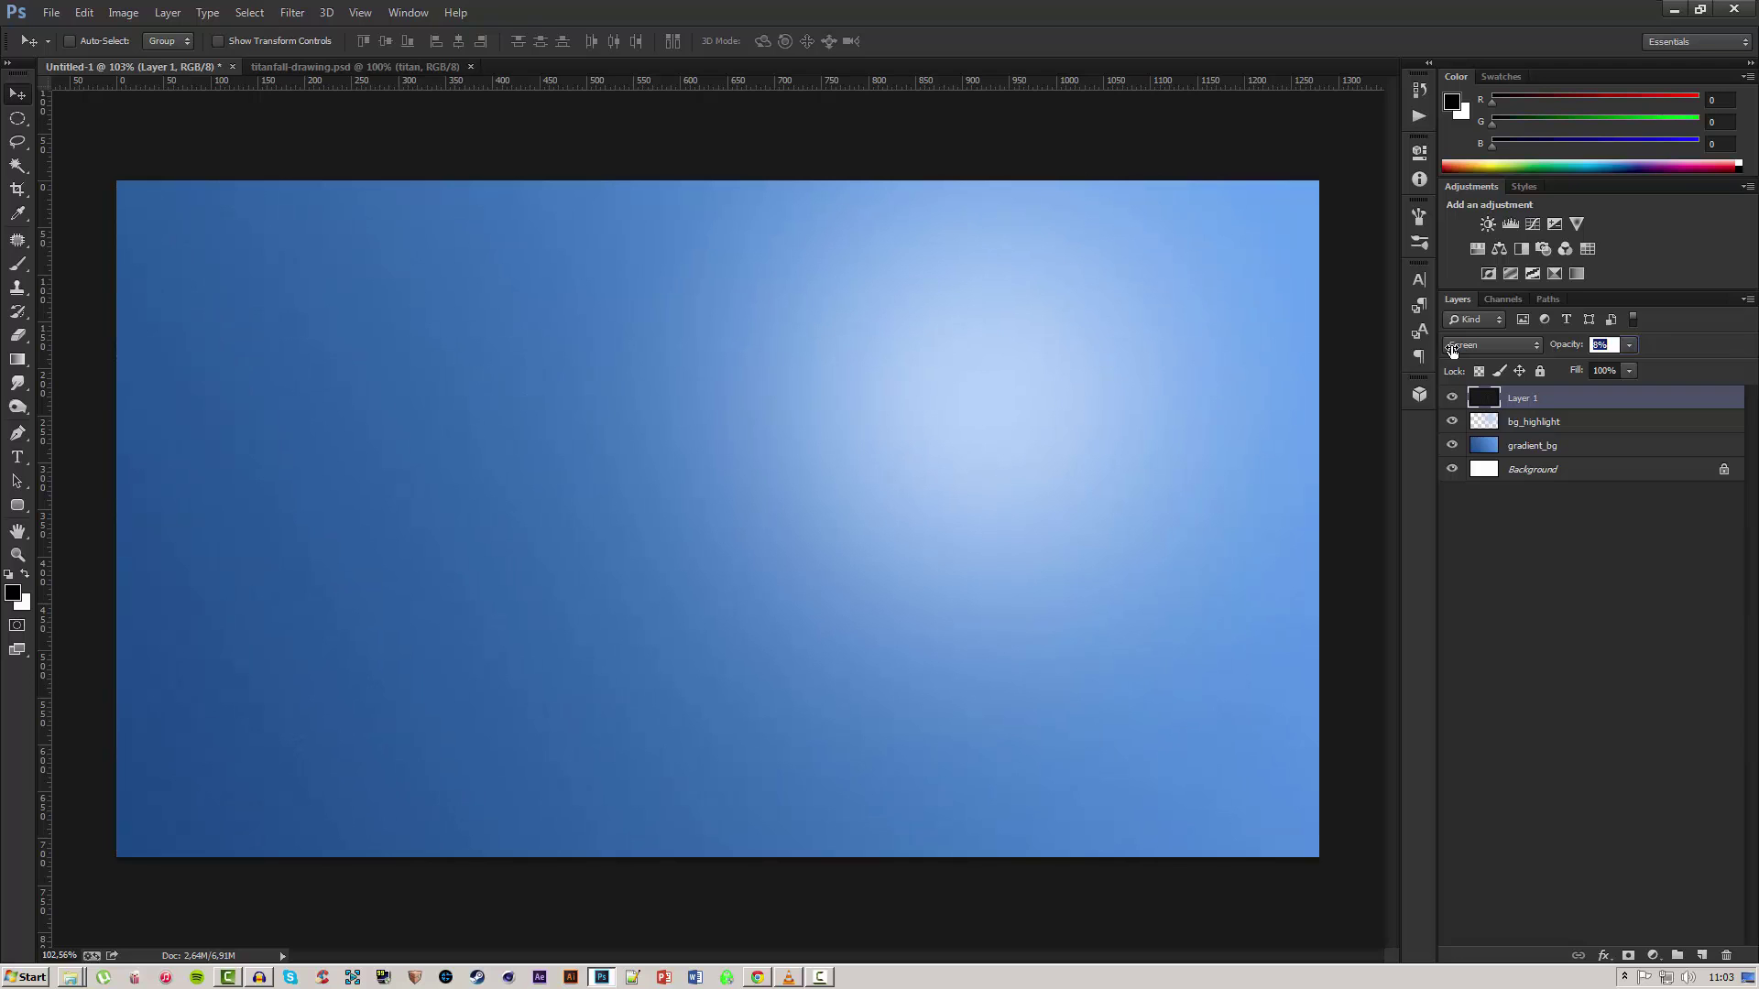
type("10")
key("Return")
scroll(925, 476, "down", 3)
scroll(714, 493, "up", 5)
scroll(361, 345, "up", 5)
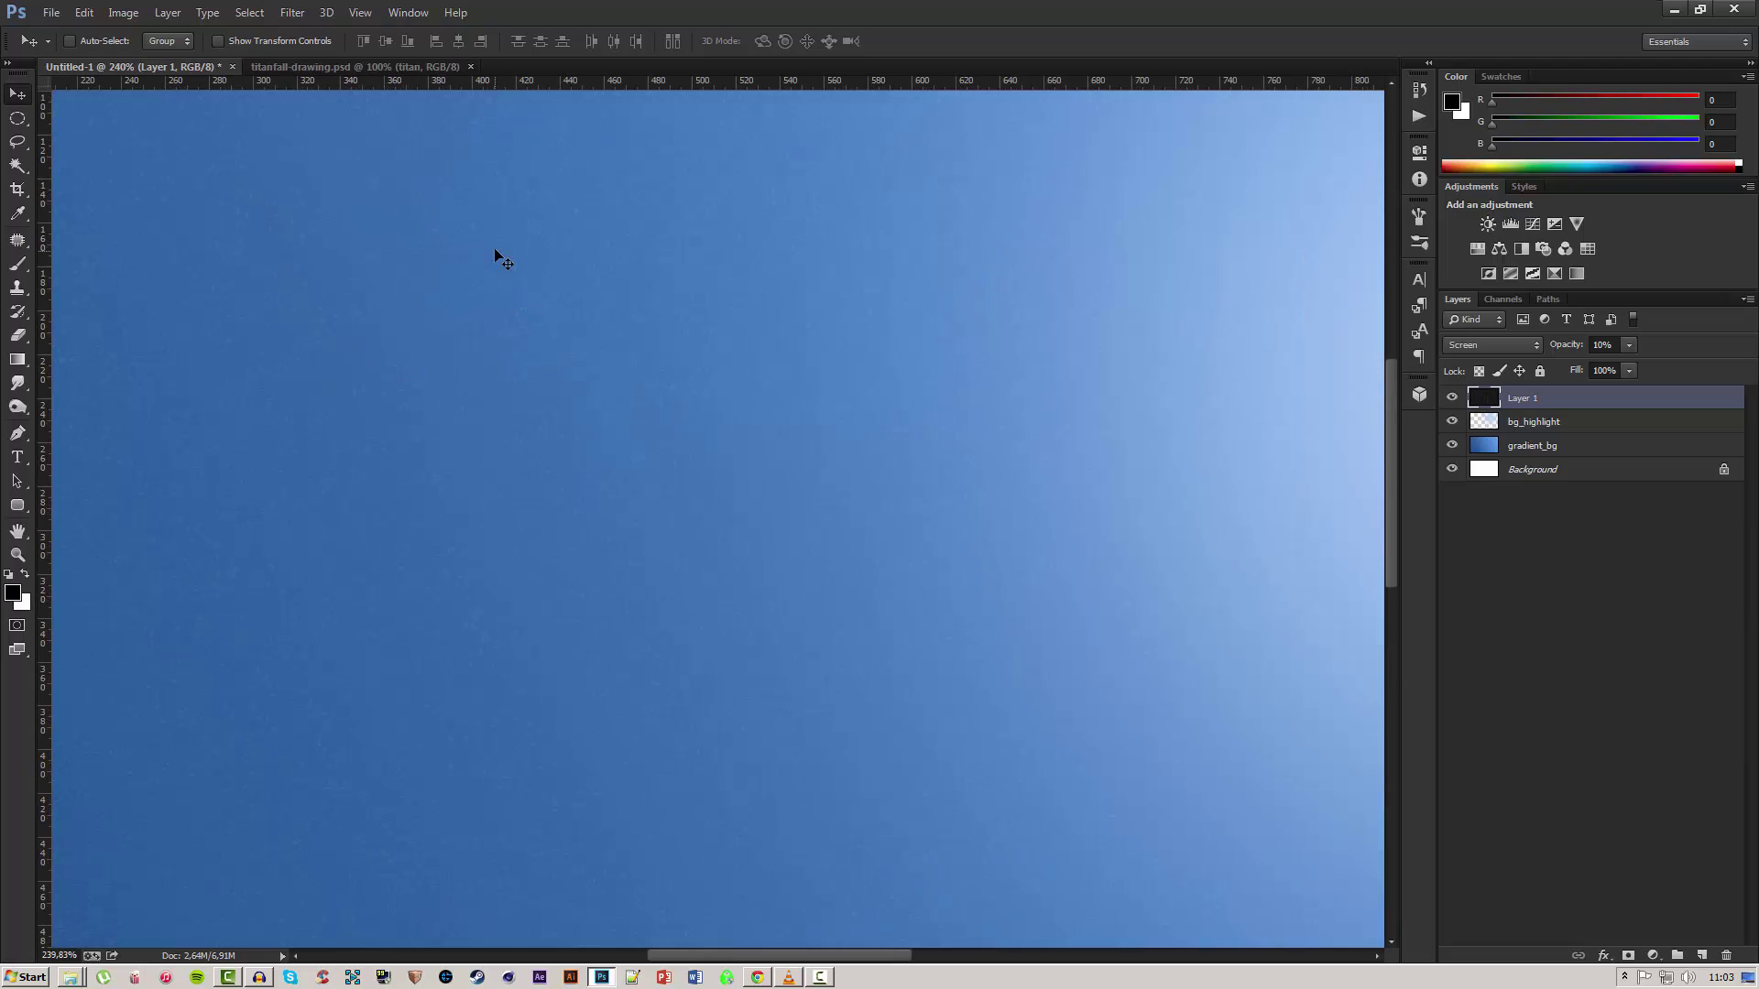
Toggle Layer 1's visibility to compare the grain against the plain background.
left_click(1452, 400)
left_click(1452, 400)
scroll(1066, 439, "down", 5)
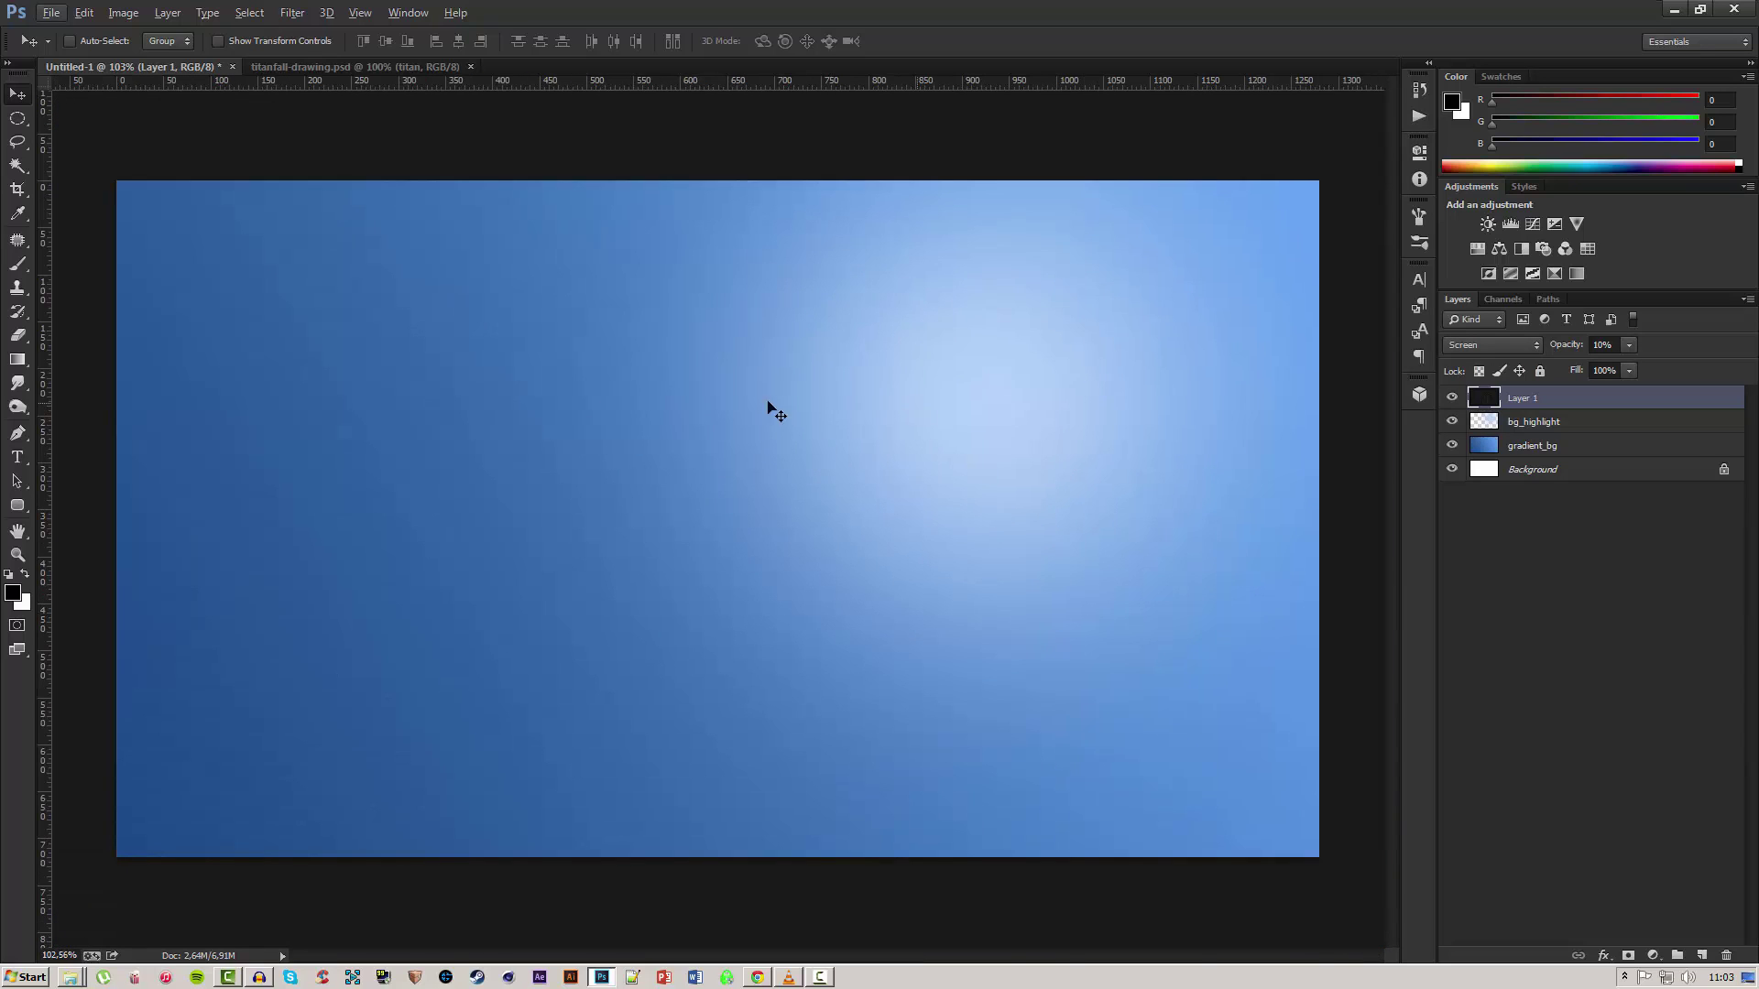
scroll(549, 366, "up", 1)
left_click(1452, 399)
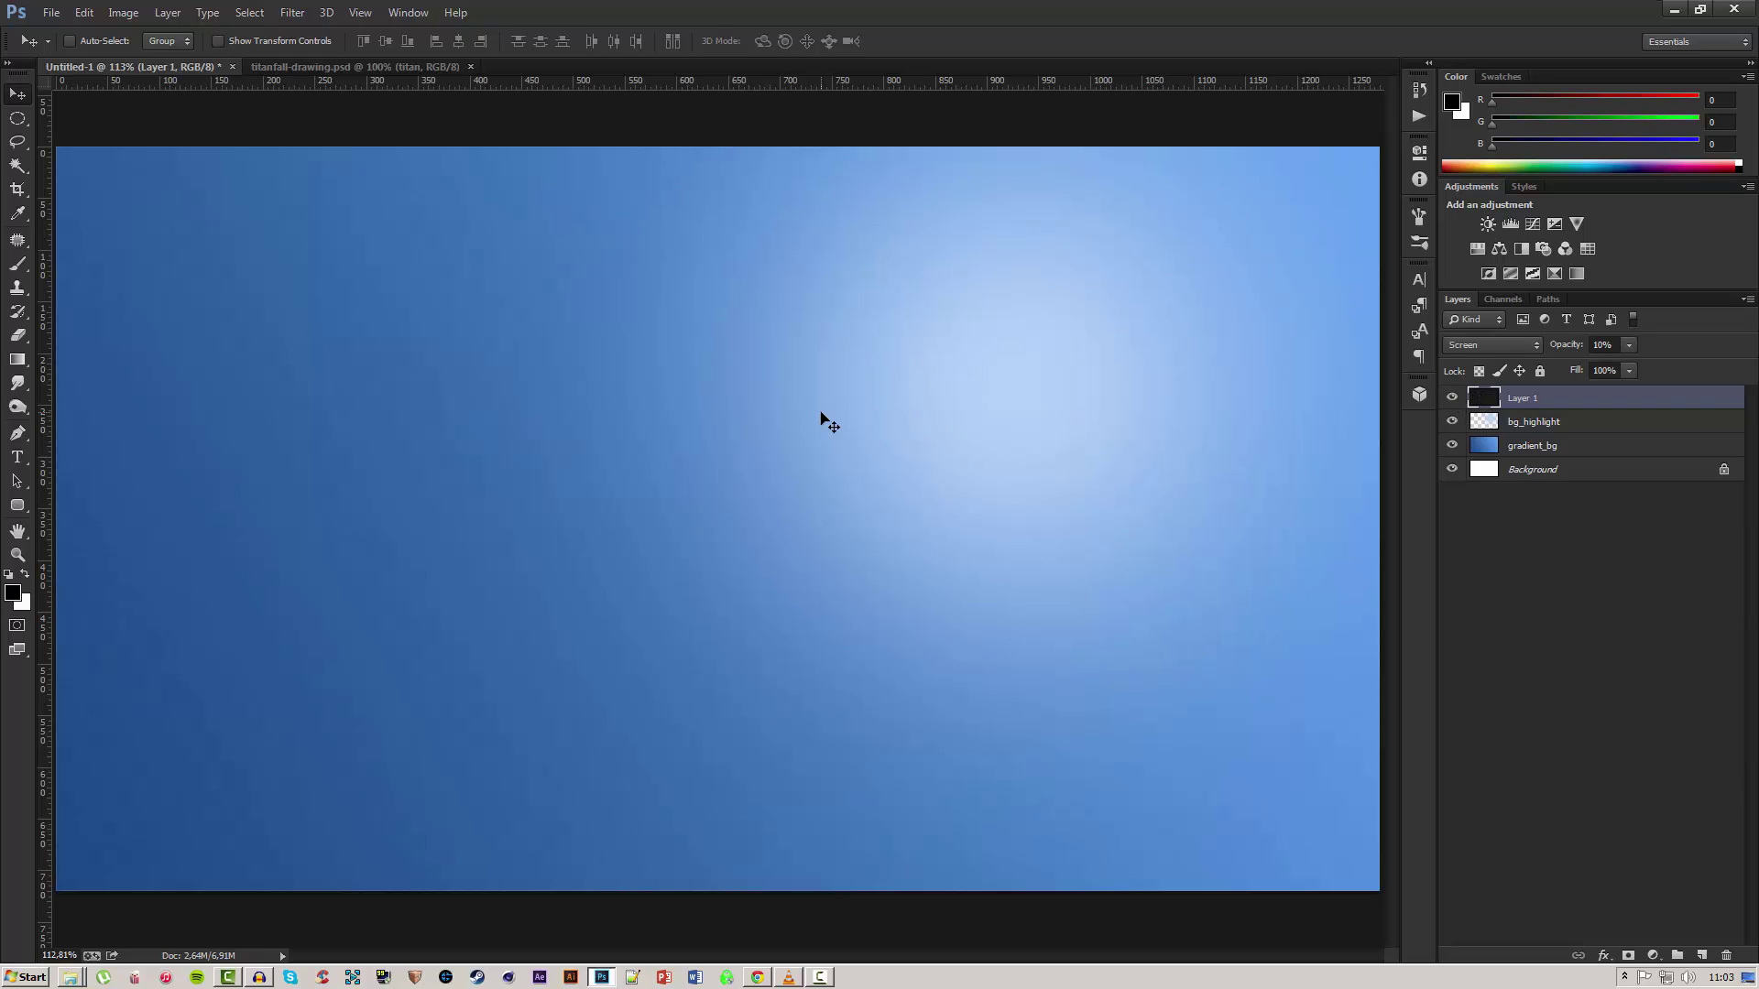
Drag the titan layer from titanfall-drawing.psd into the Untitled-1 thumbnail.
key("ctrl+Tab")
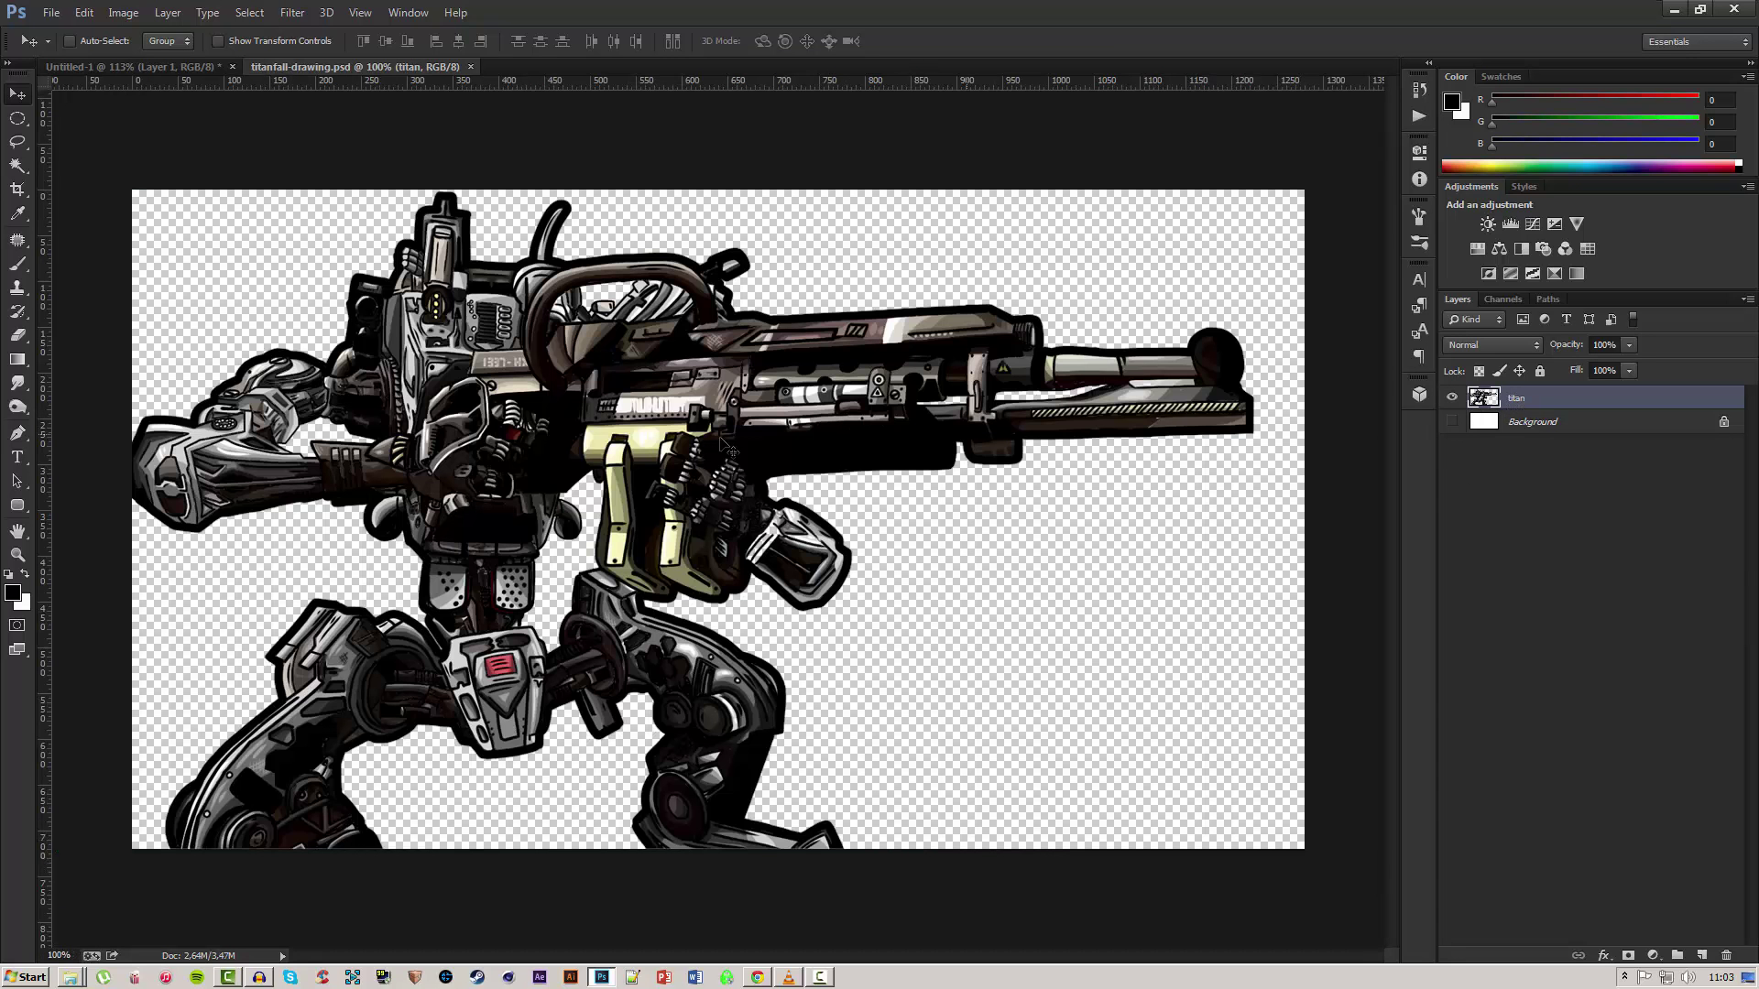
mouse_move(599, 427)
left_mouse_down()
mouse_move(128, 101)
mouse_move(137, 66)
mouse_move(595, 396)
left_mouse_up()
key("ctrl+minus")
key("ctrl+minus")
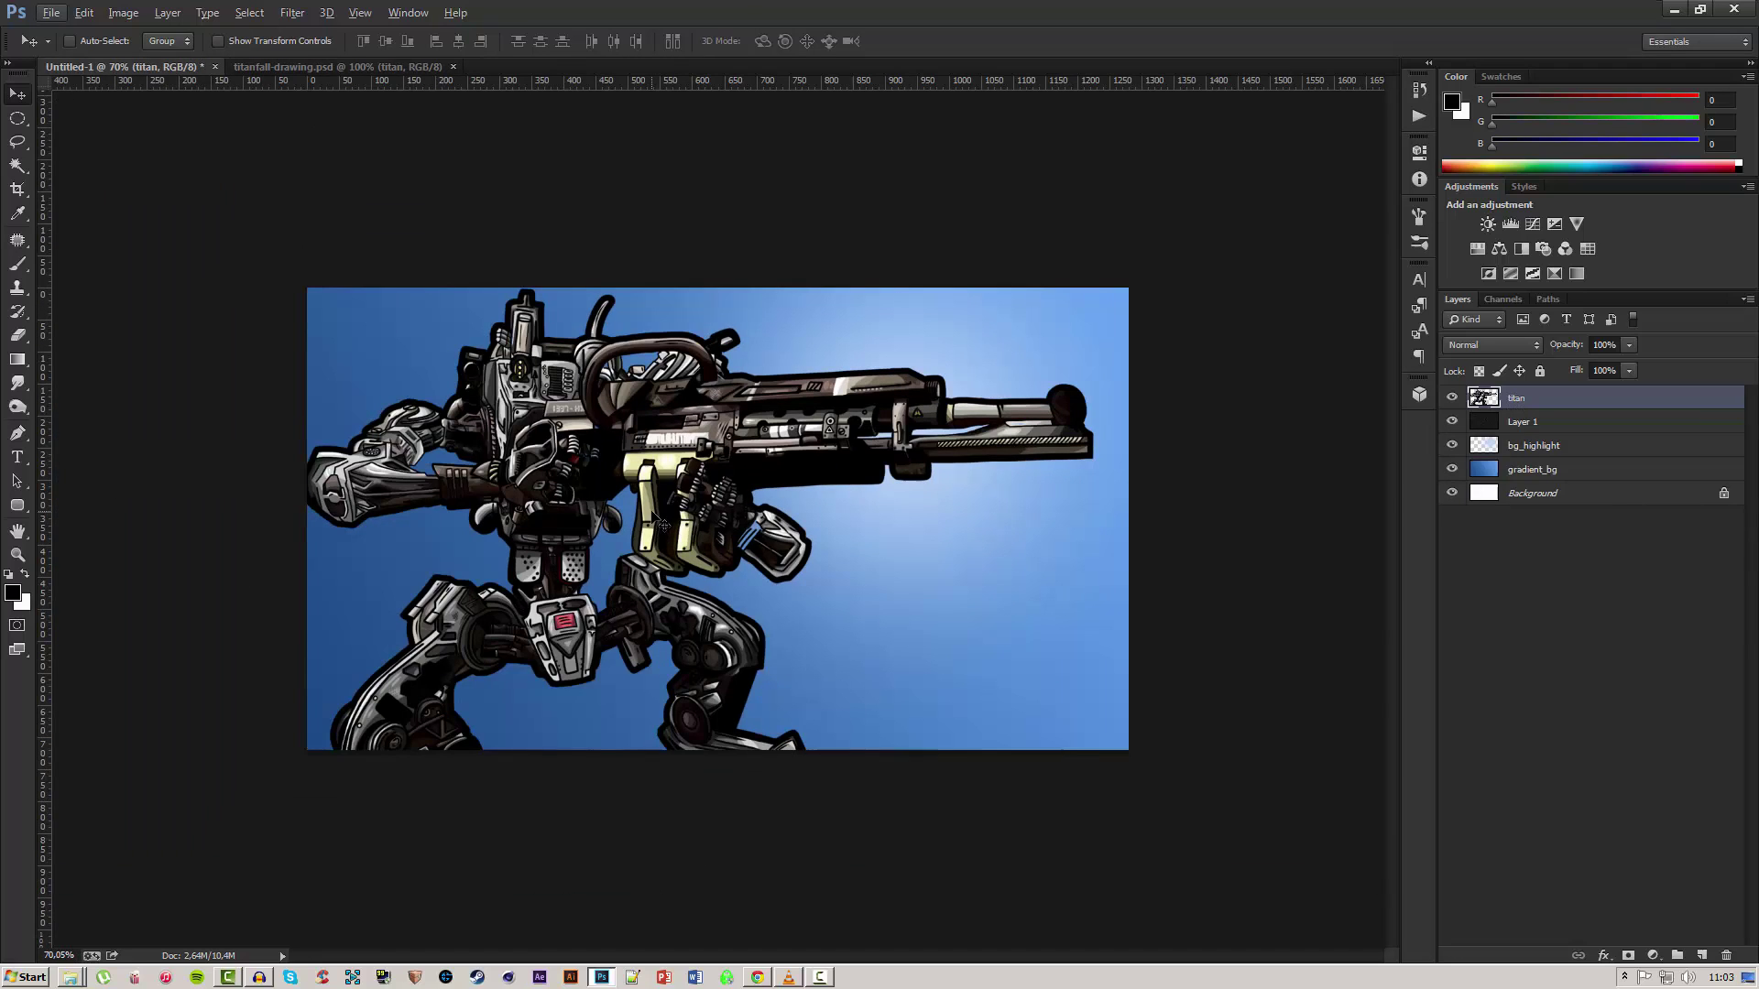
Flip the titan horizontally, tilt it slightly and shift it toward the right.
key("ctrl+t")
right_click(656, 511)
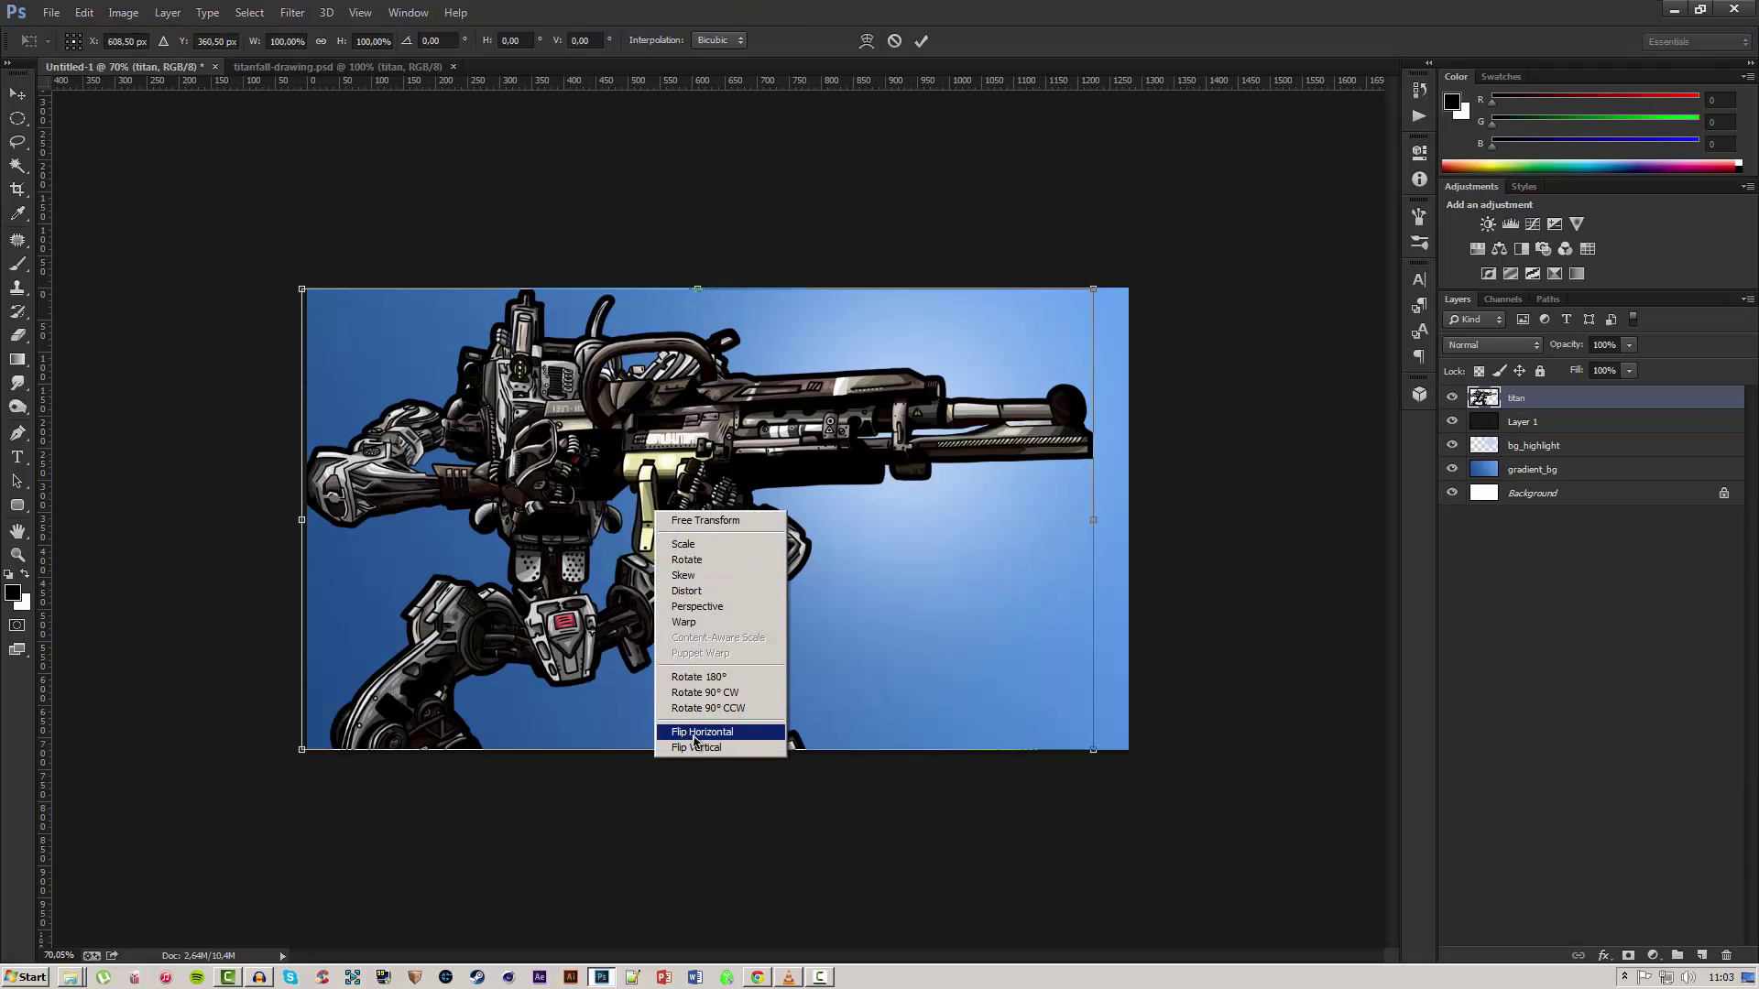
right_click(623, 535)
right_click(622, 533)
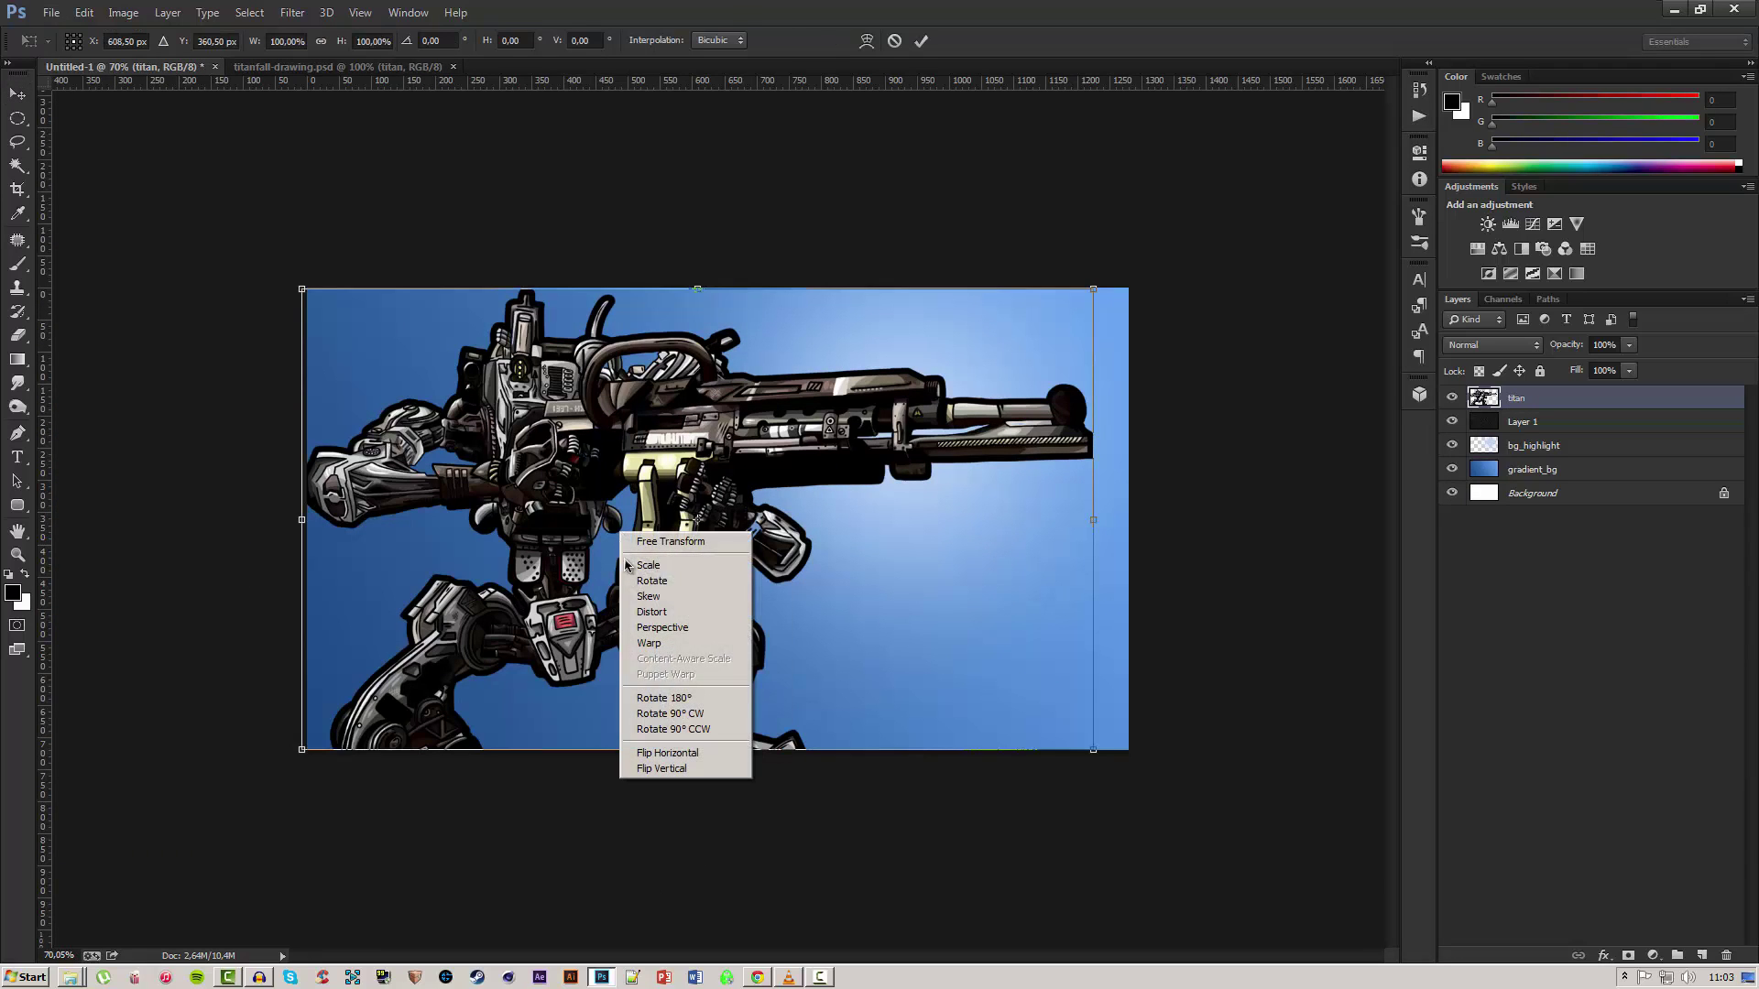
left_click(665, 755)
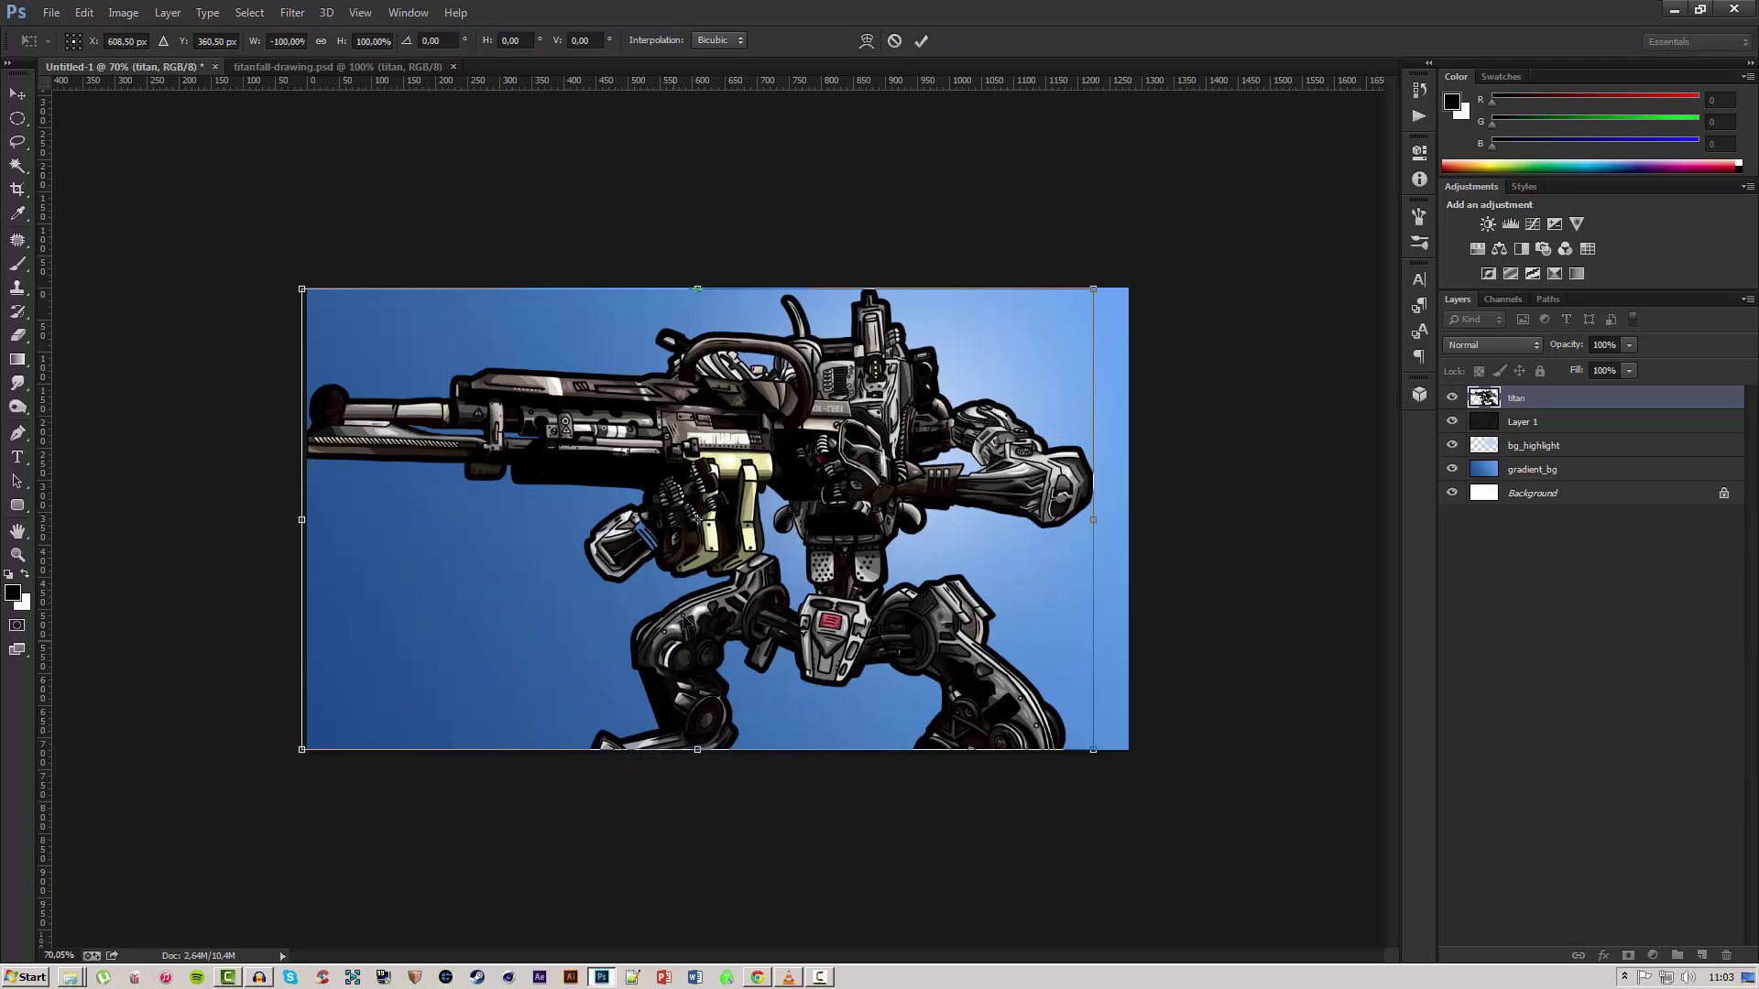
left_click_drag(847, 547, 908, 550)
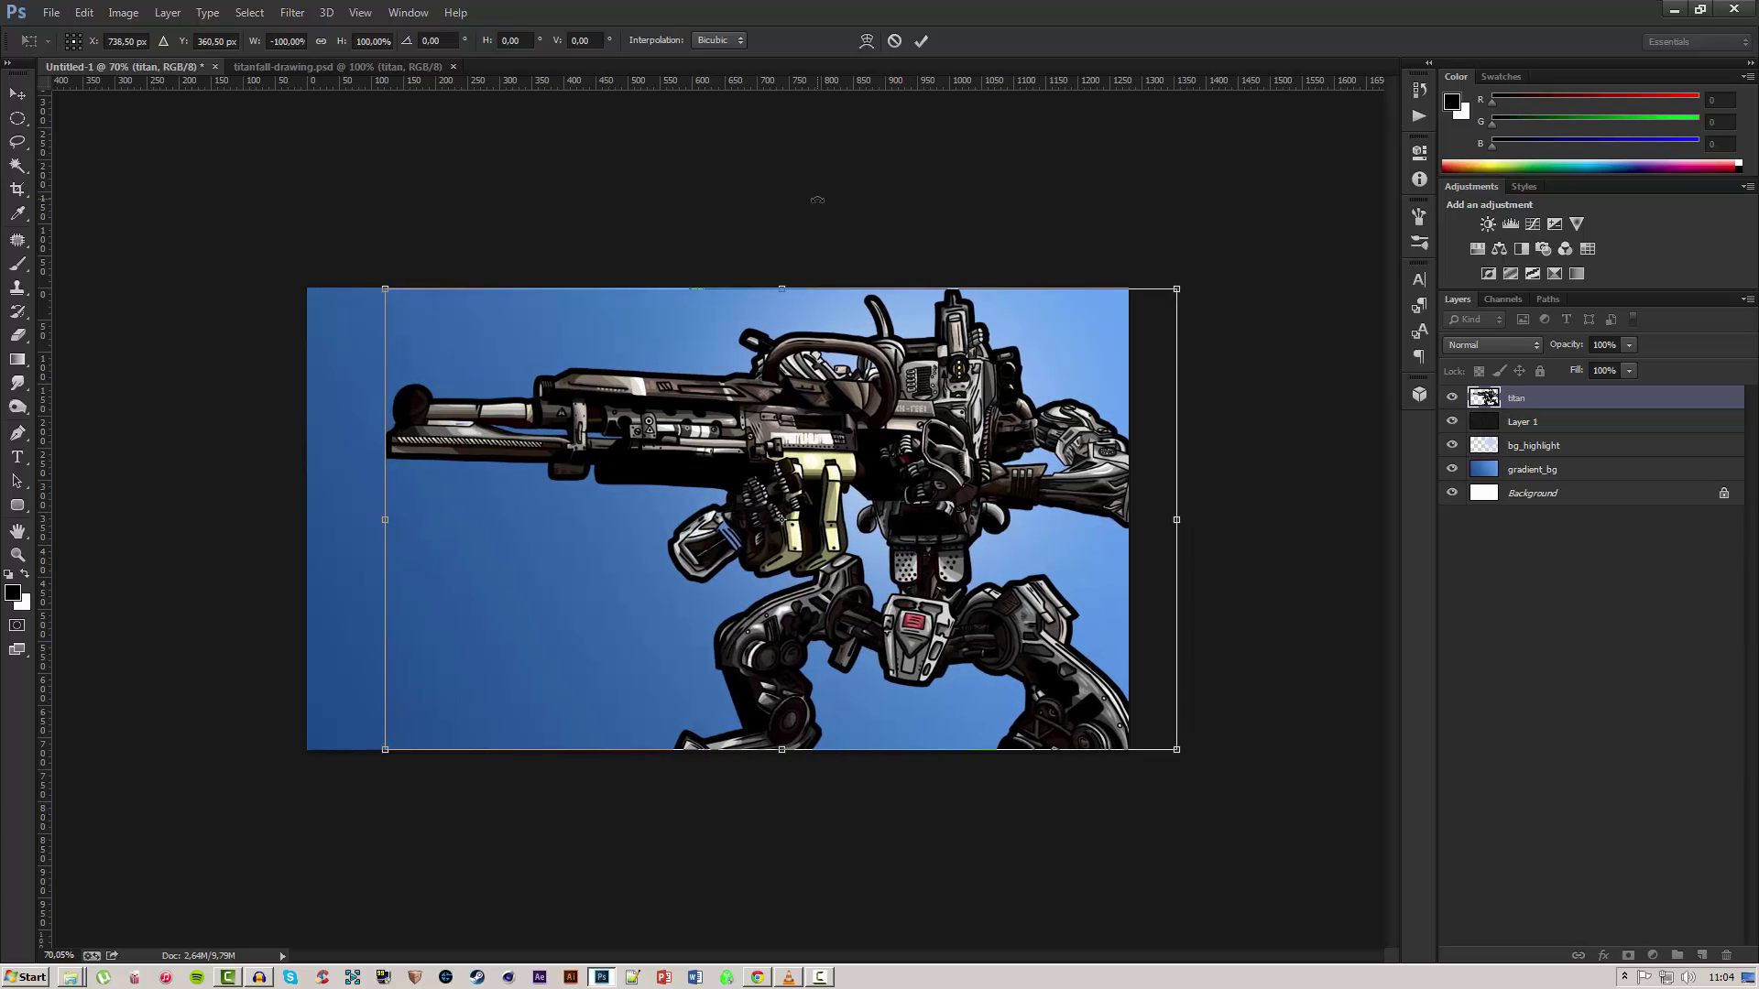
mouse_move(814, 191)
left_mouse_down()
mouse_move(861, 192)
mouse_move(829, 205)
left_mouse_up()
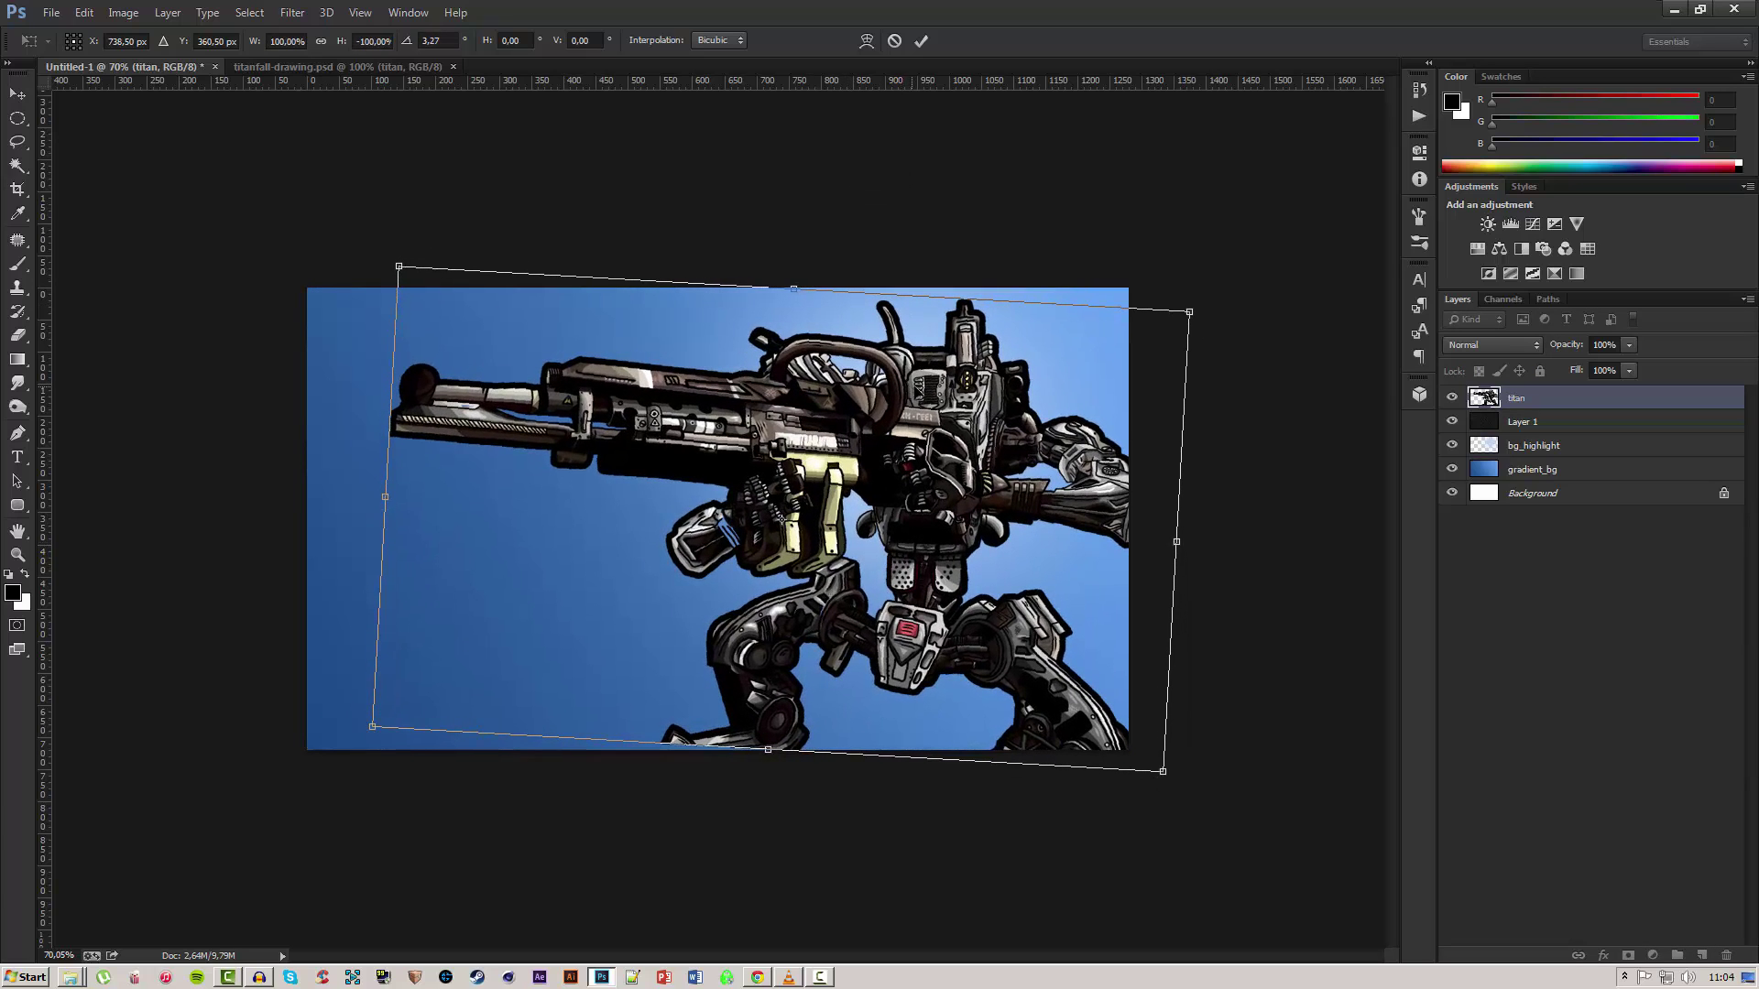
left_click_drag(917, 390, 934, 390)
left_click_drag(879, 183, 804, 153)
left_click_drag(878, 337, 871, 349)
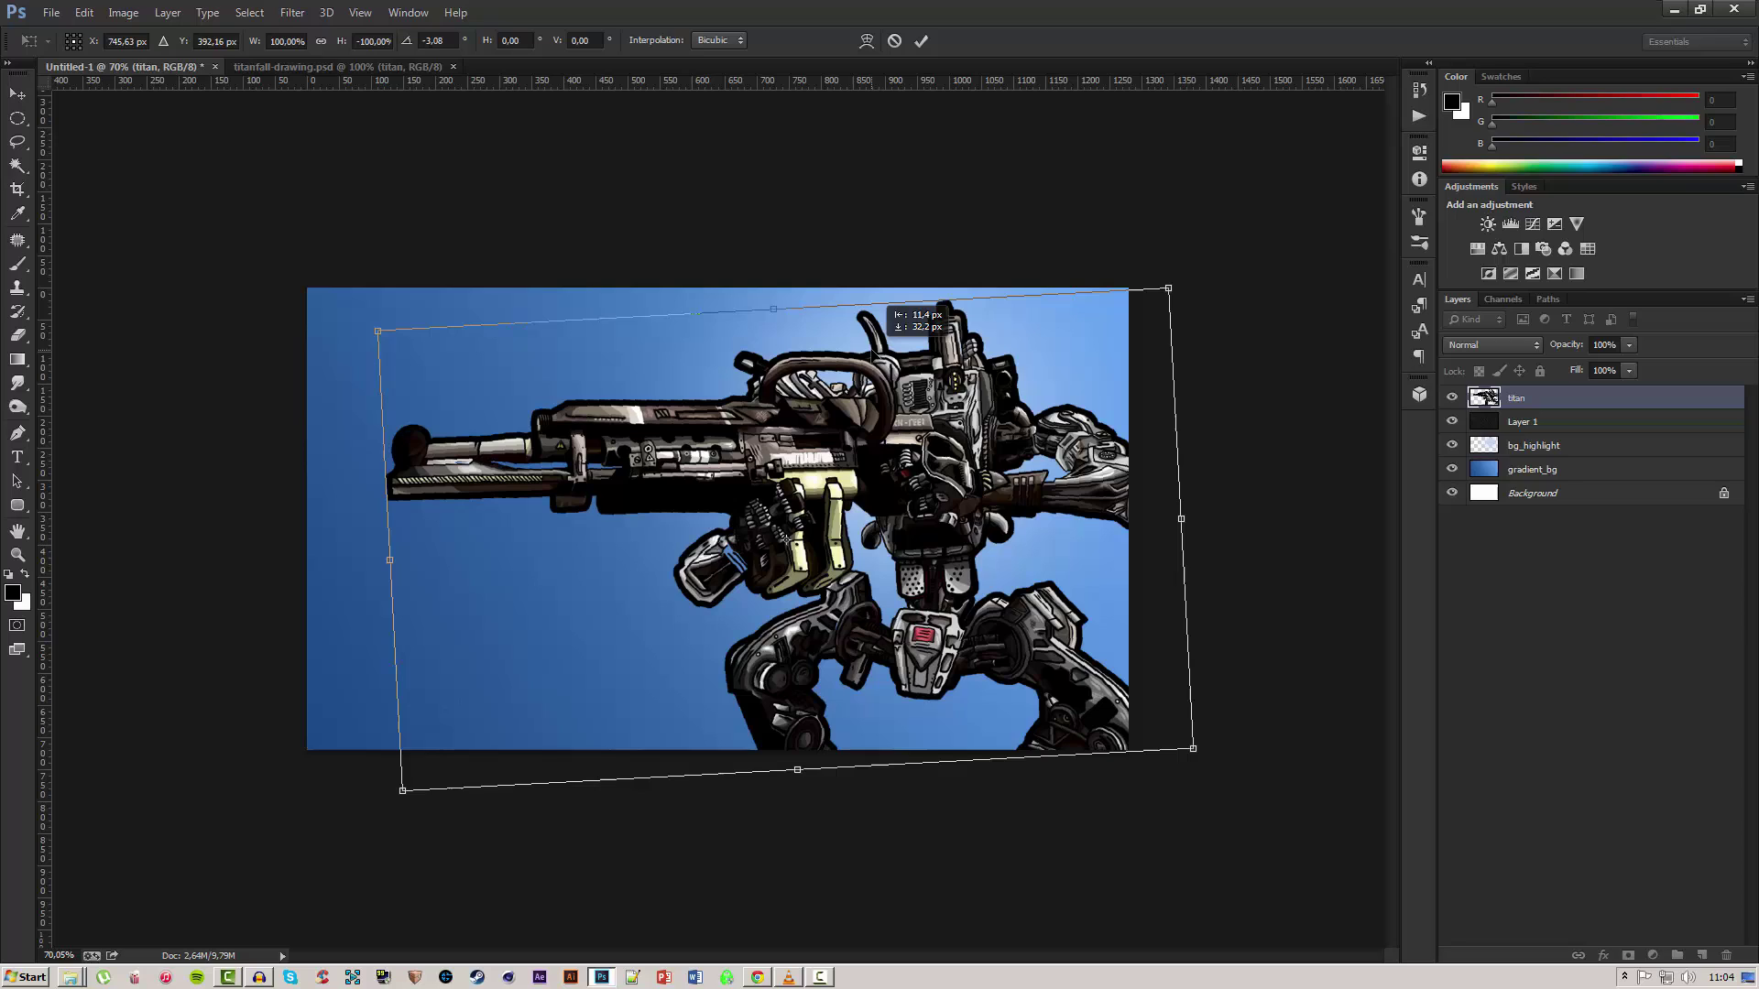
left_click_drag(878, 308, 861, 378)
key("Escape")
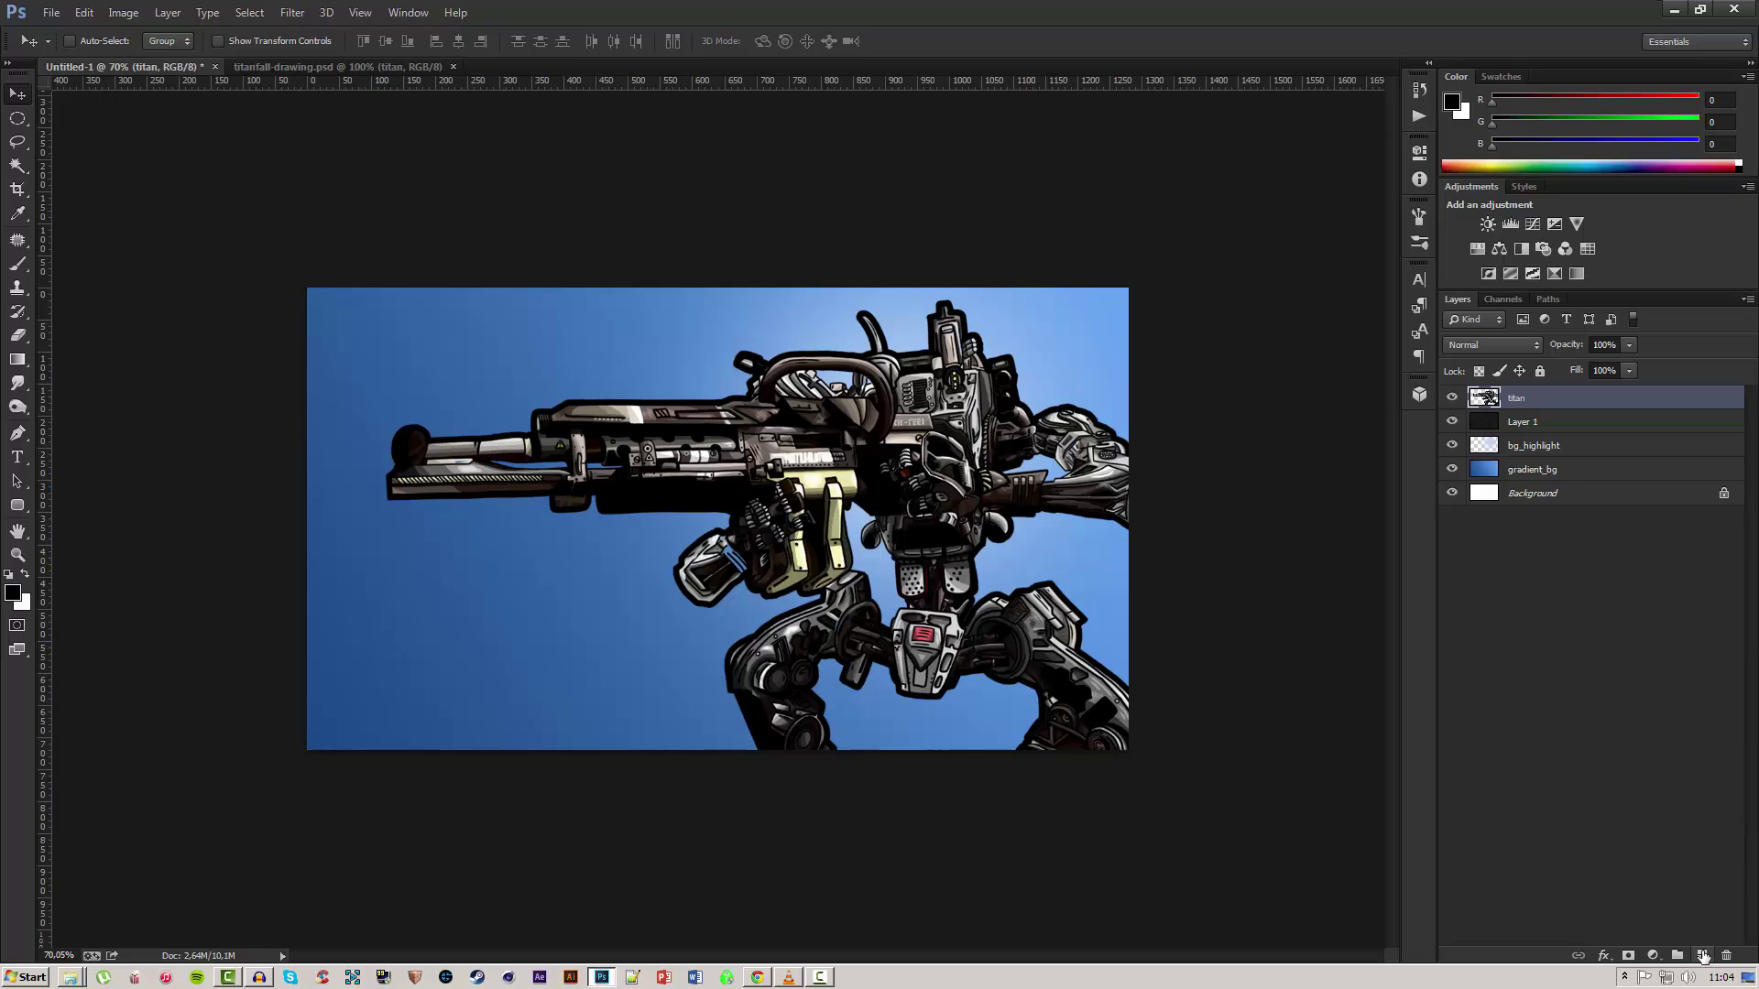
Add a new layer and choose the EE-Riot font for the Type tool.
left_click(1701, 955)
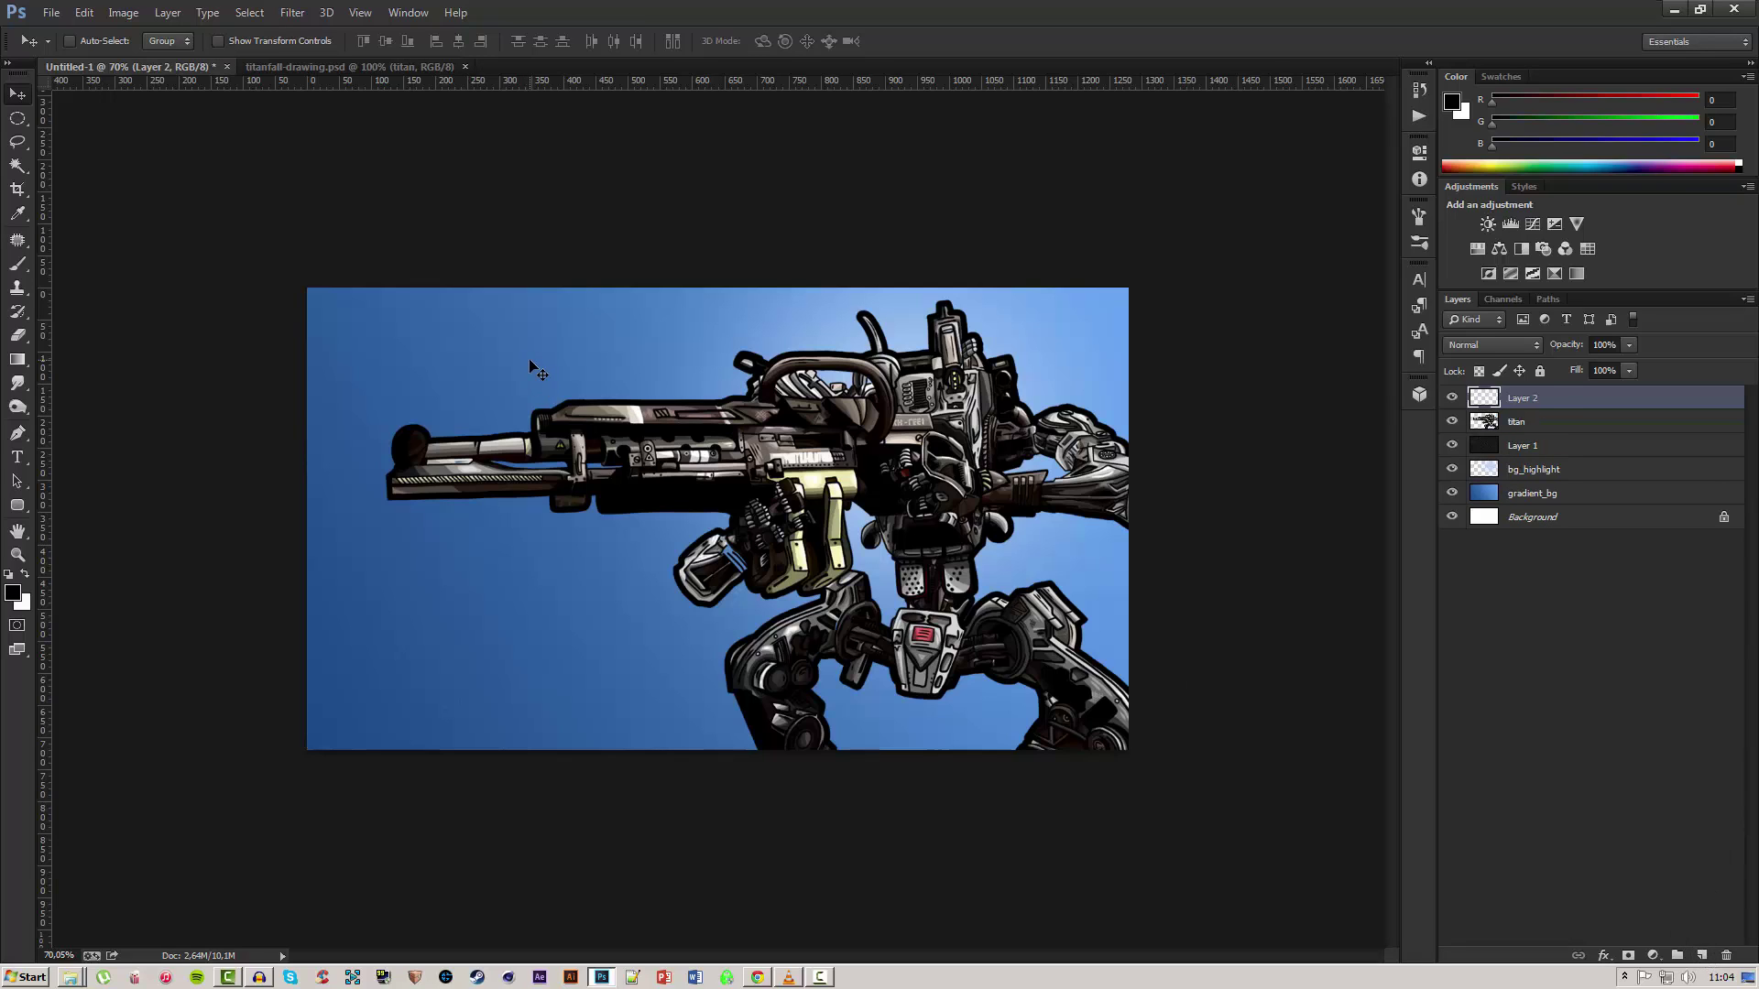
key("t")
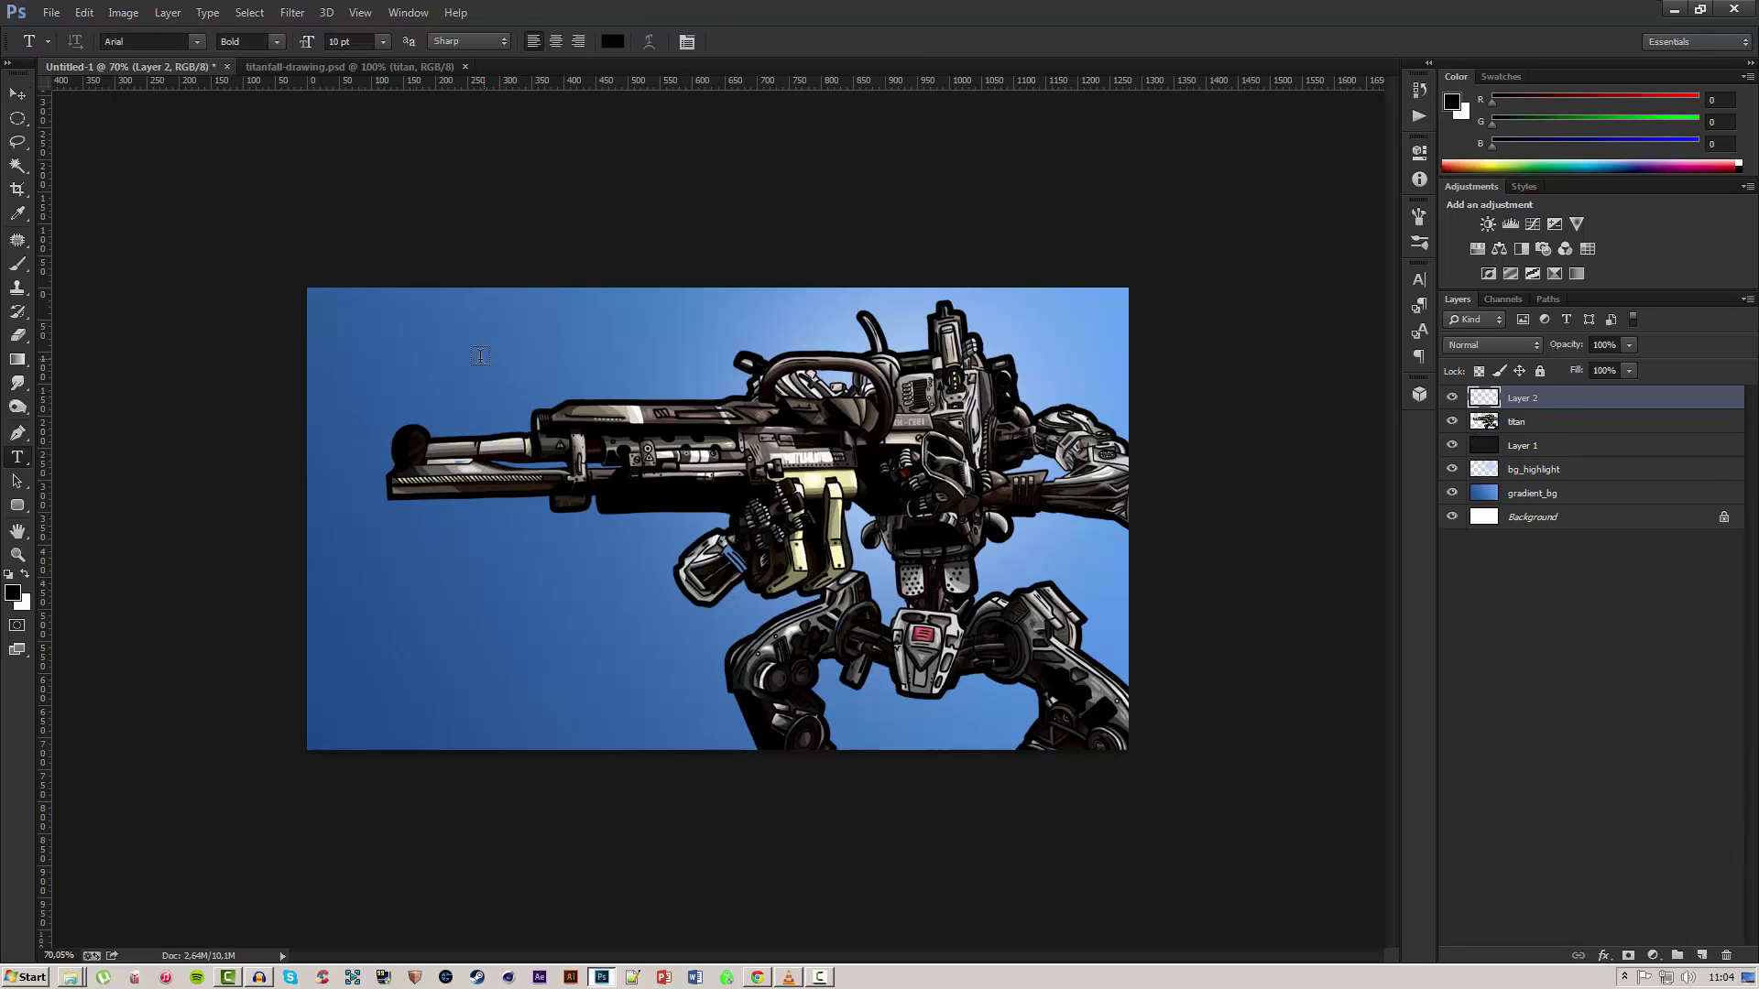
left_click(197, 42)
scroll(255, 295, "down", 8)
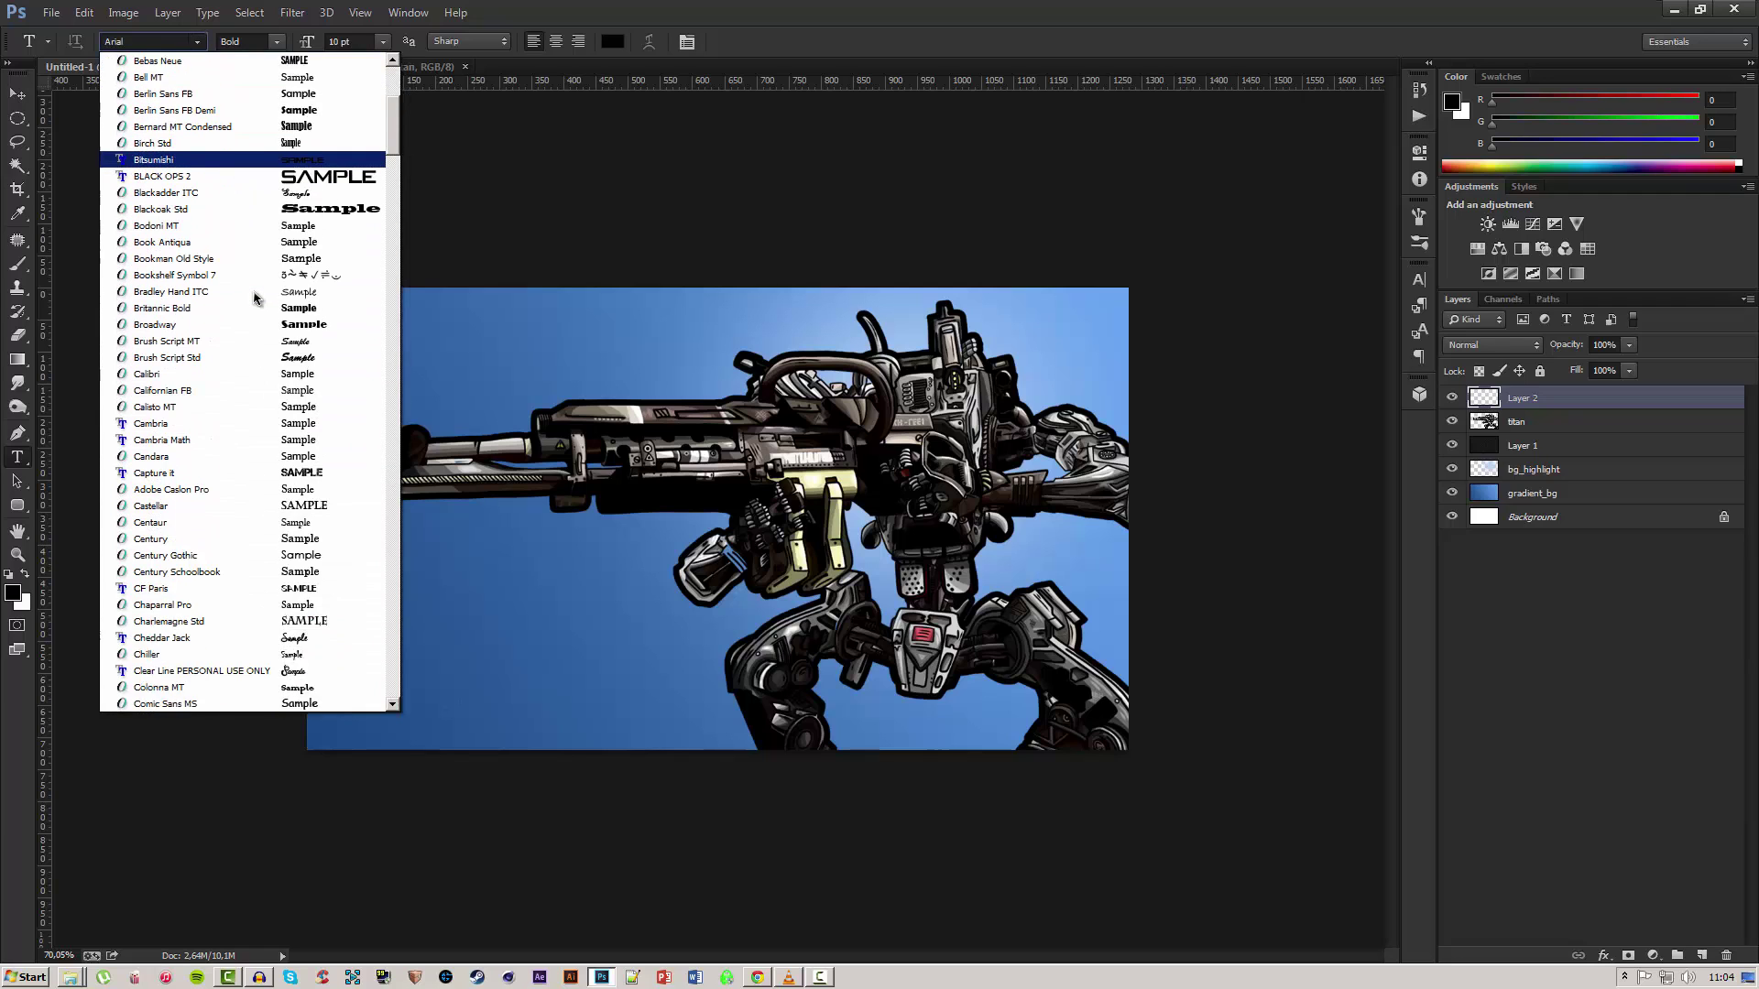
key("Up")
key("Up")
key("Up")
scroll(252, 322, "down", 2)
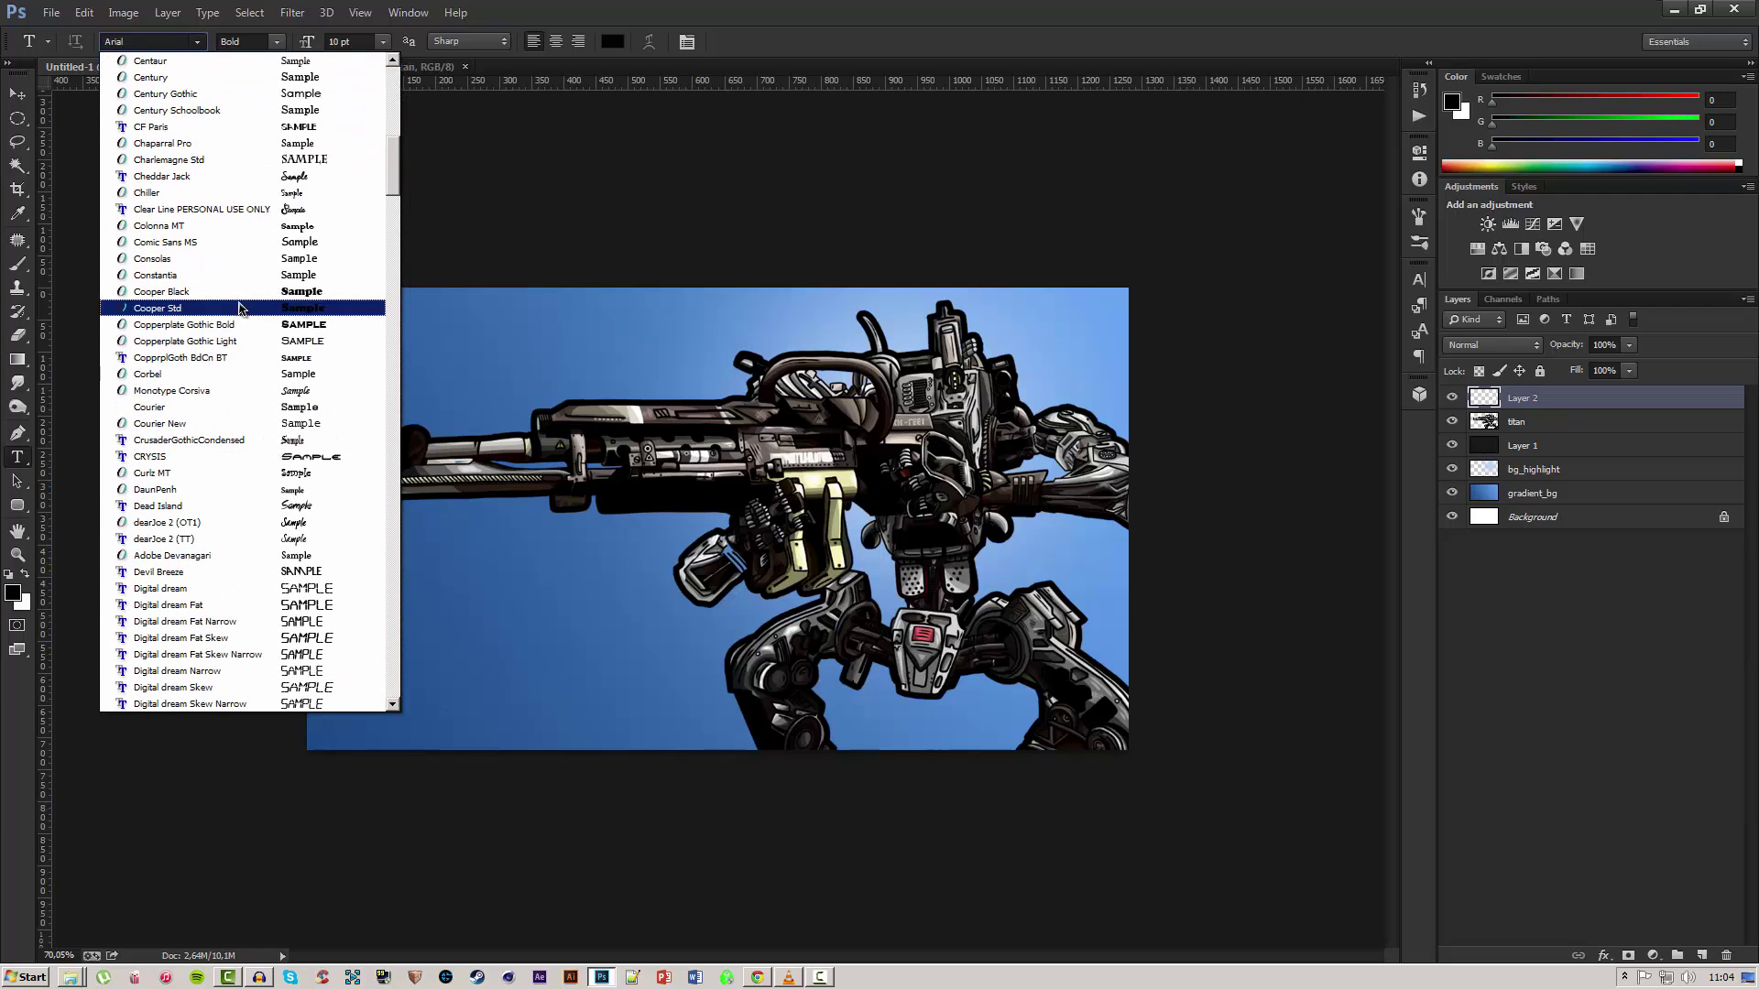
scroll(221, 498, "down", 2)
scroll(221, 498, "down", 3)
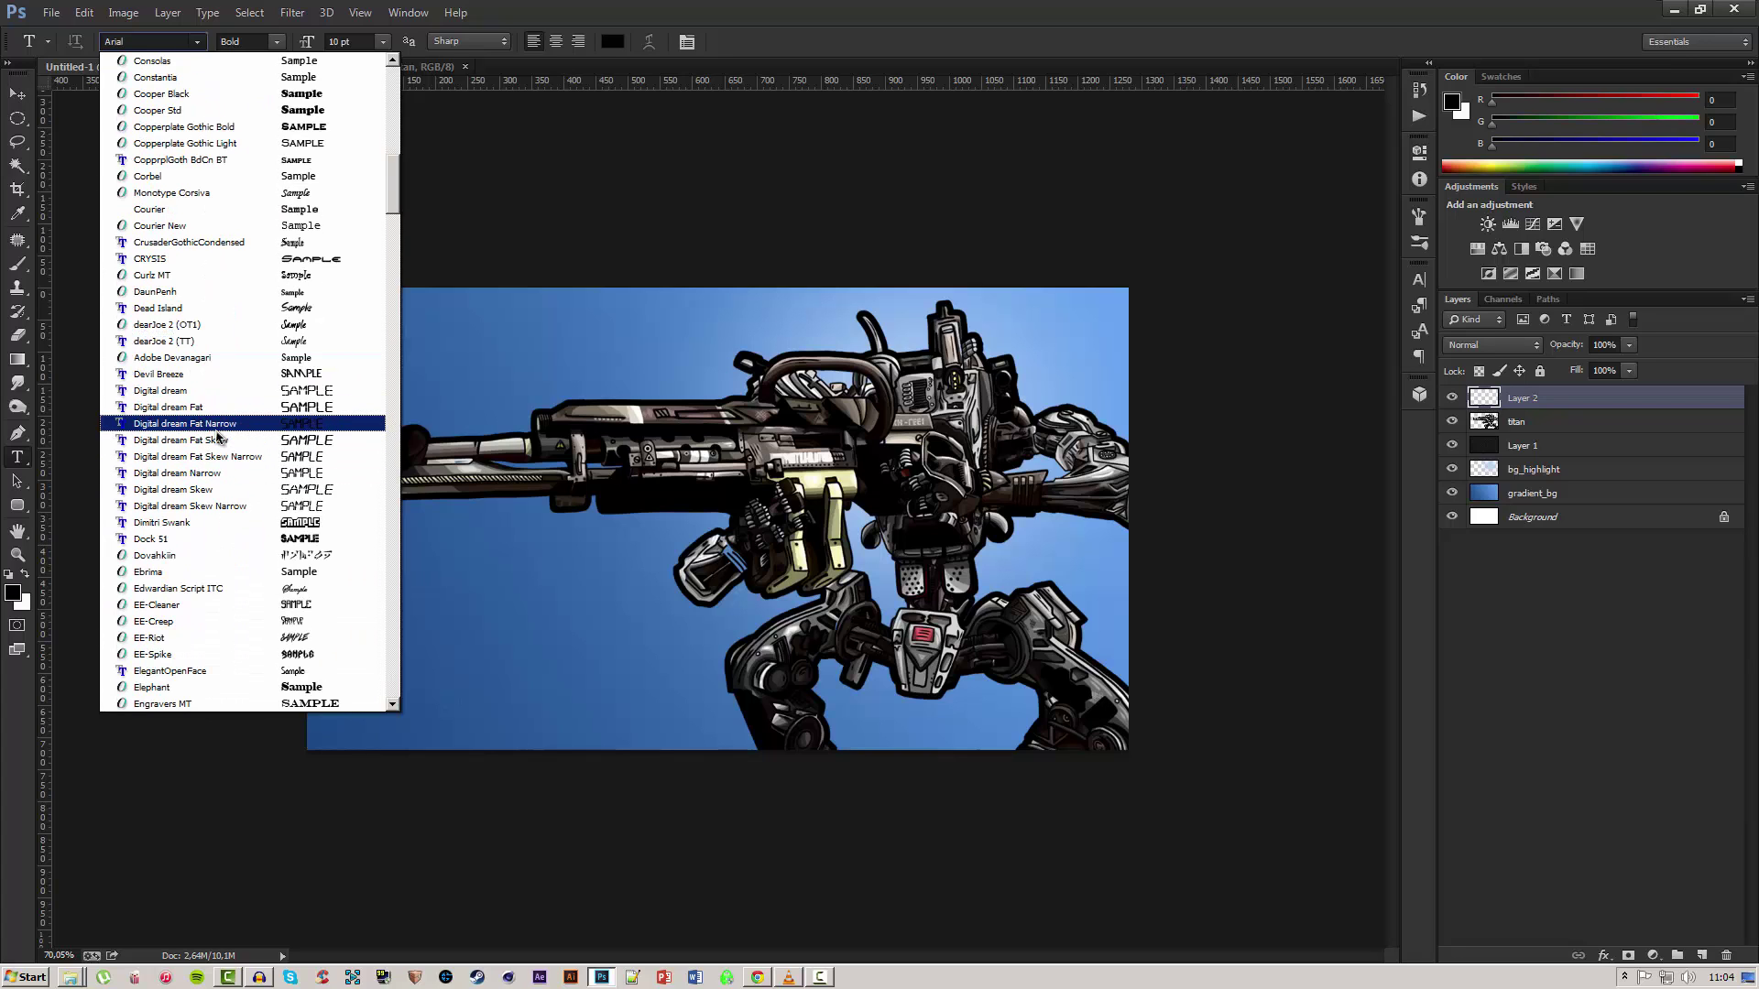
scroll(220, 435, "down", 5)
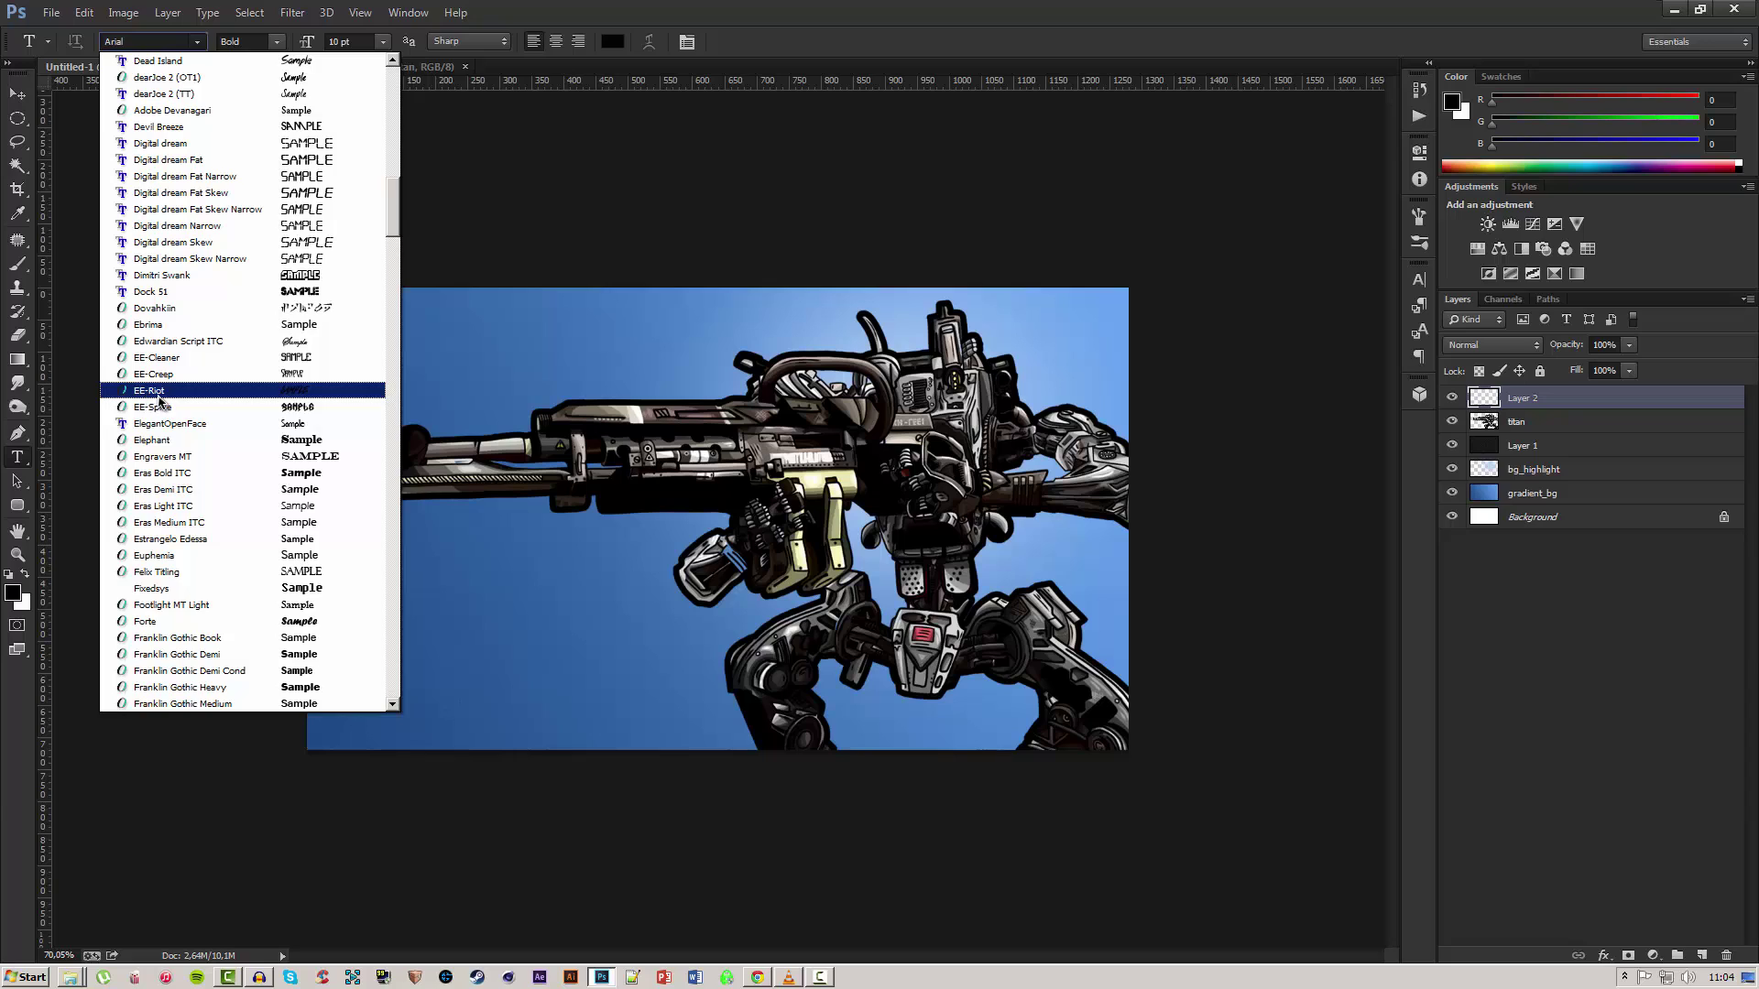
left_click(160, 394)
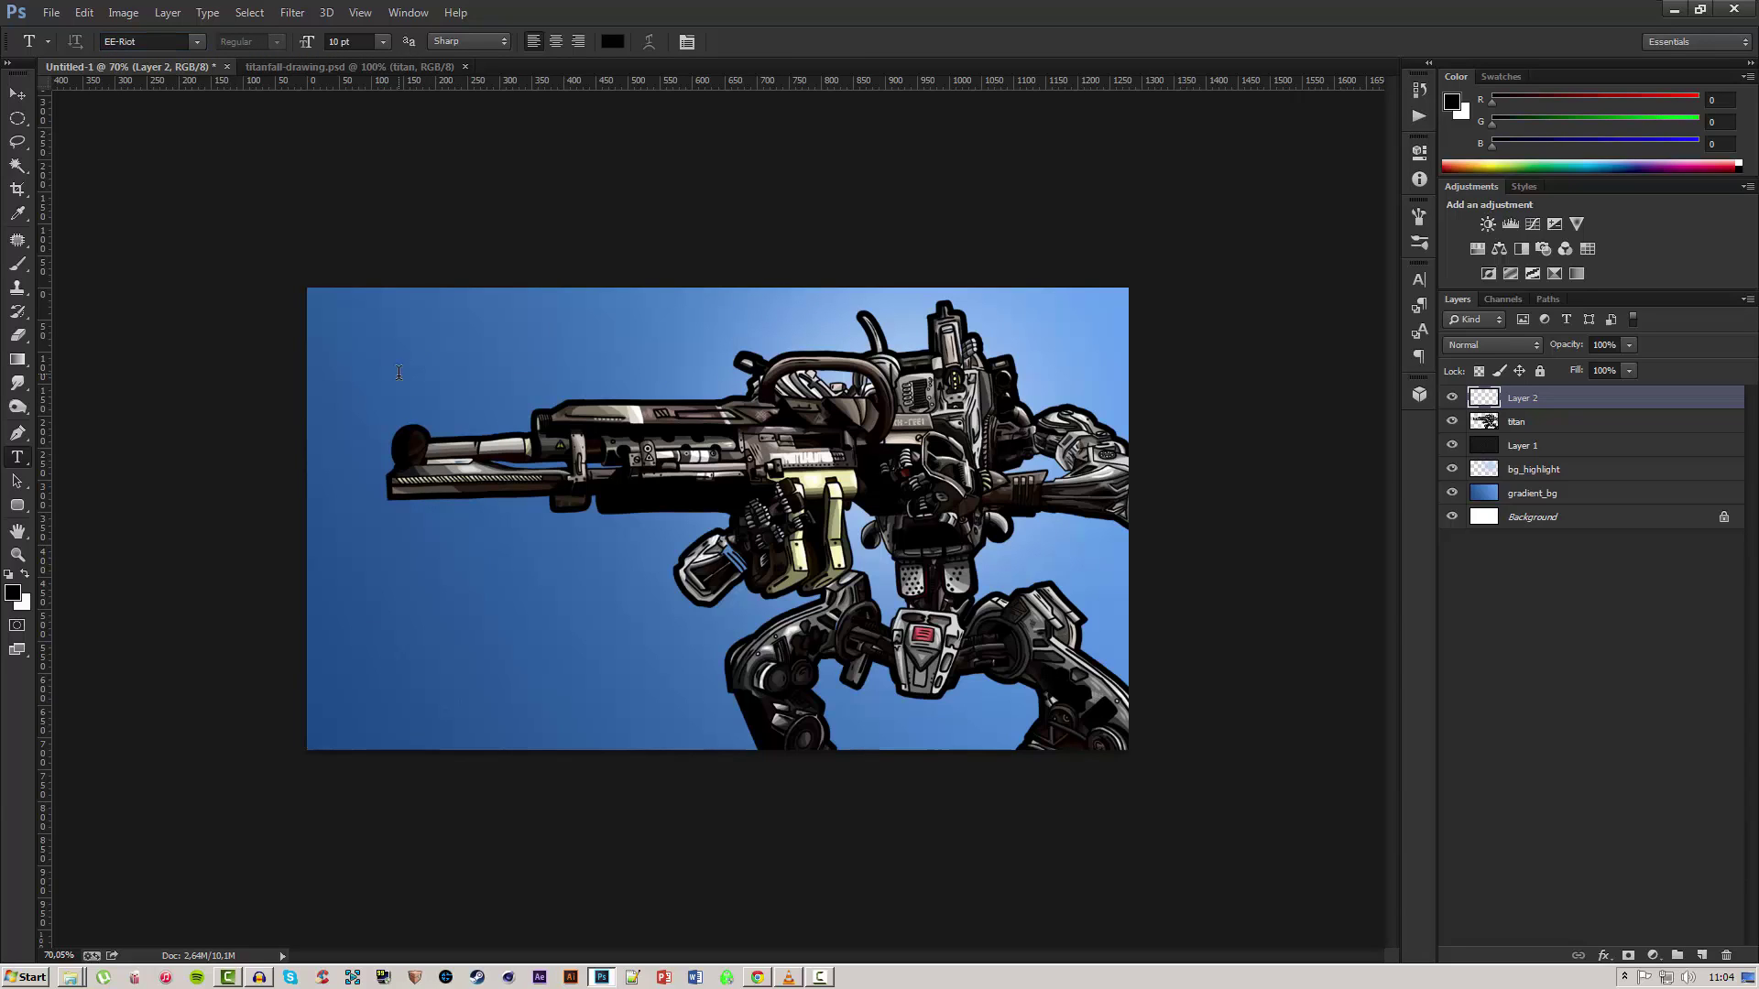
Start a text point near the top-left of the canvas at 72 pt.
left_click(398, 371)
left_click(384, 43)
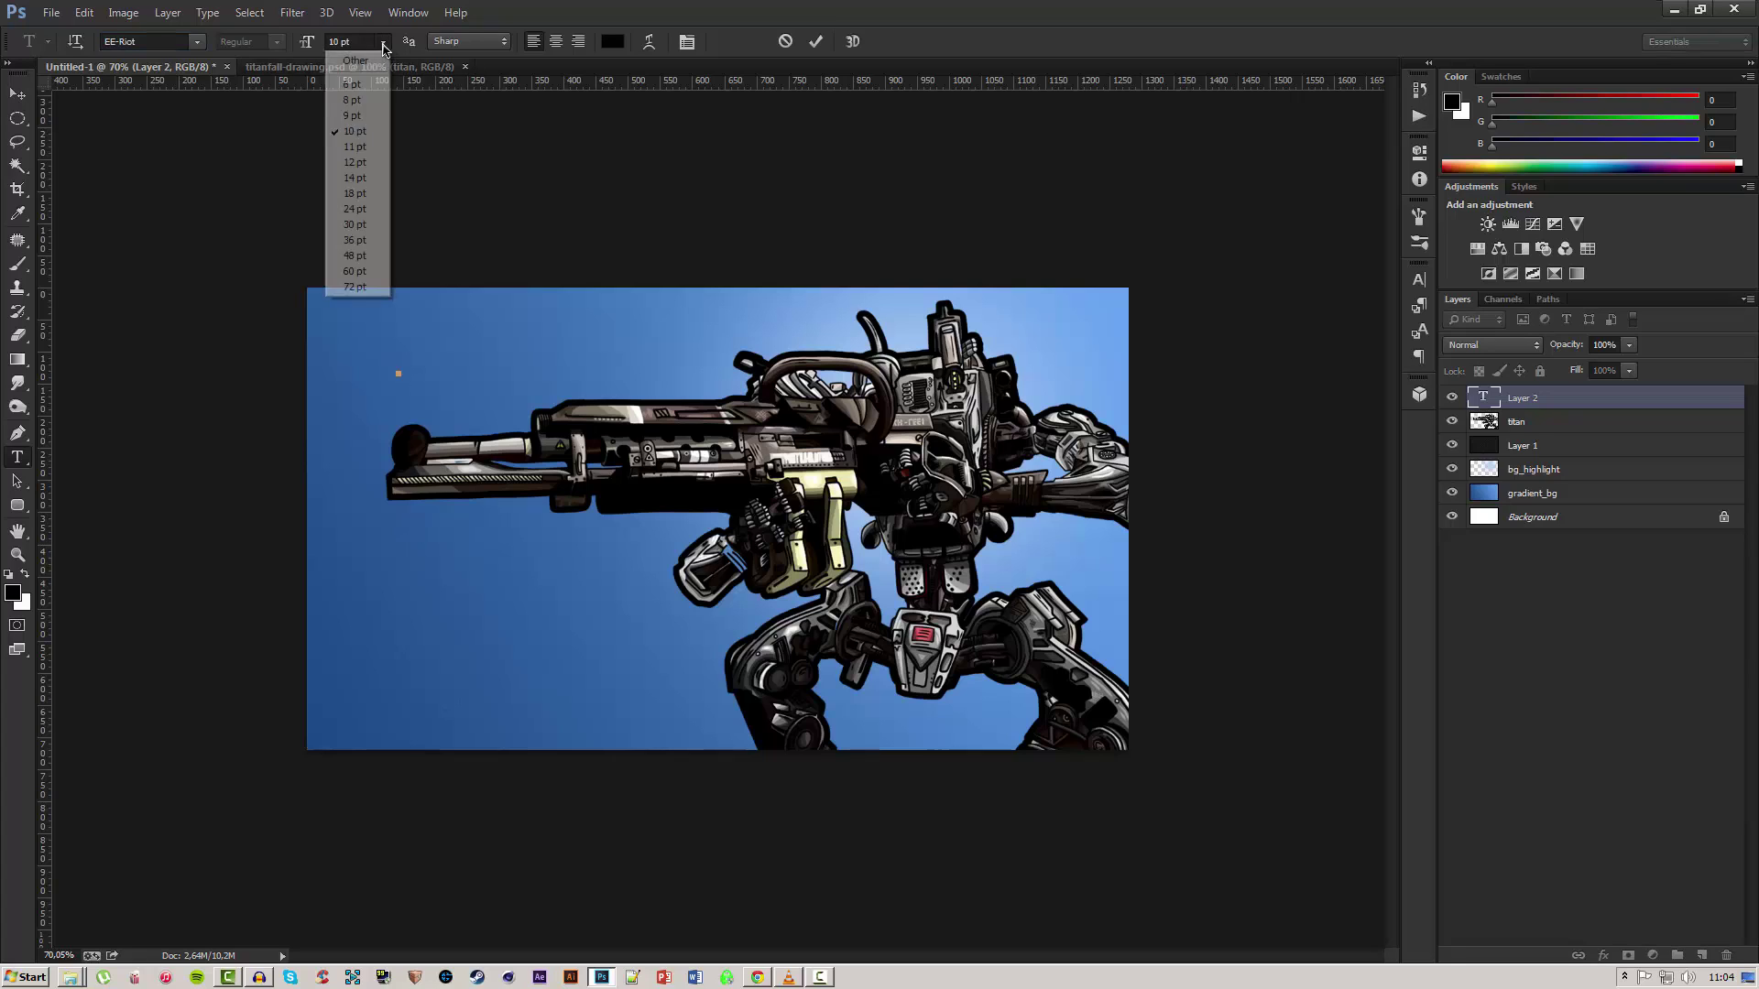
left_click(355, 288)
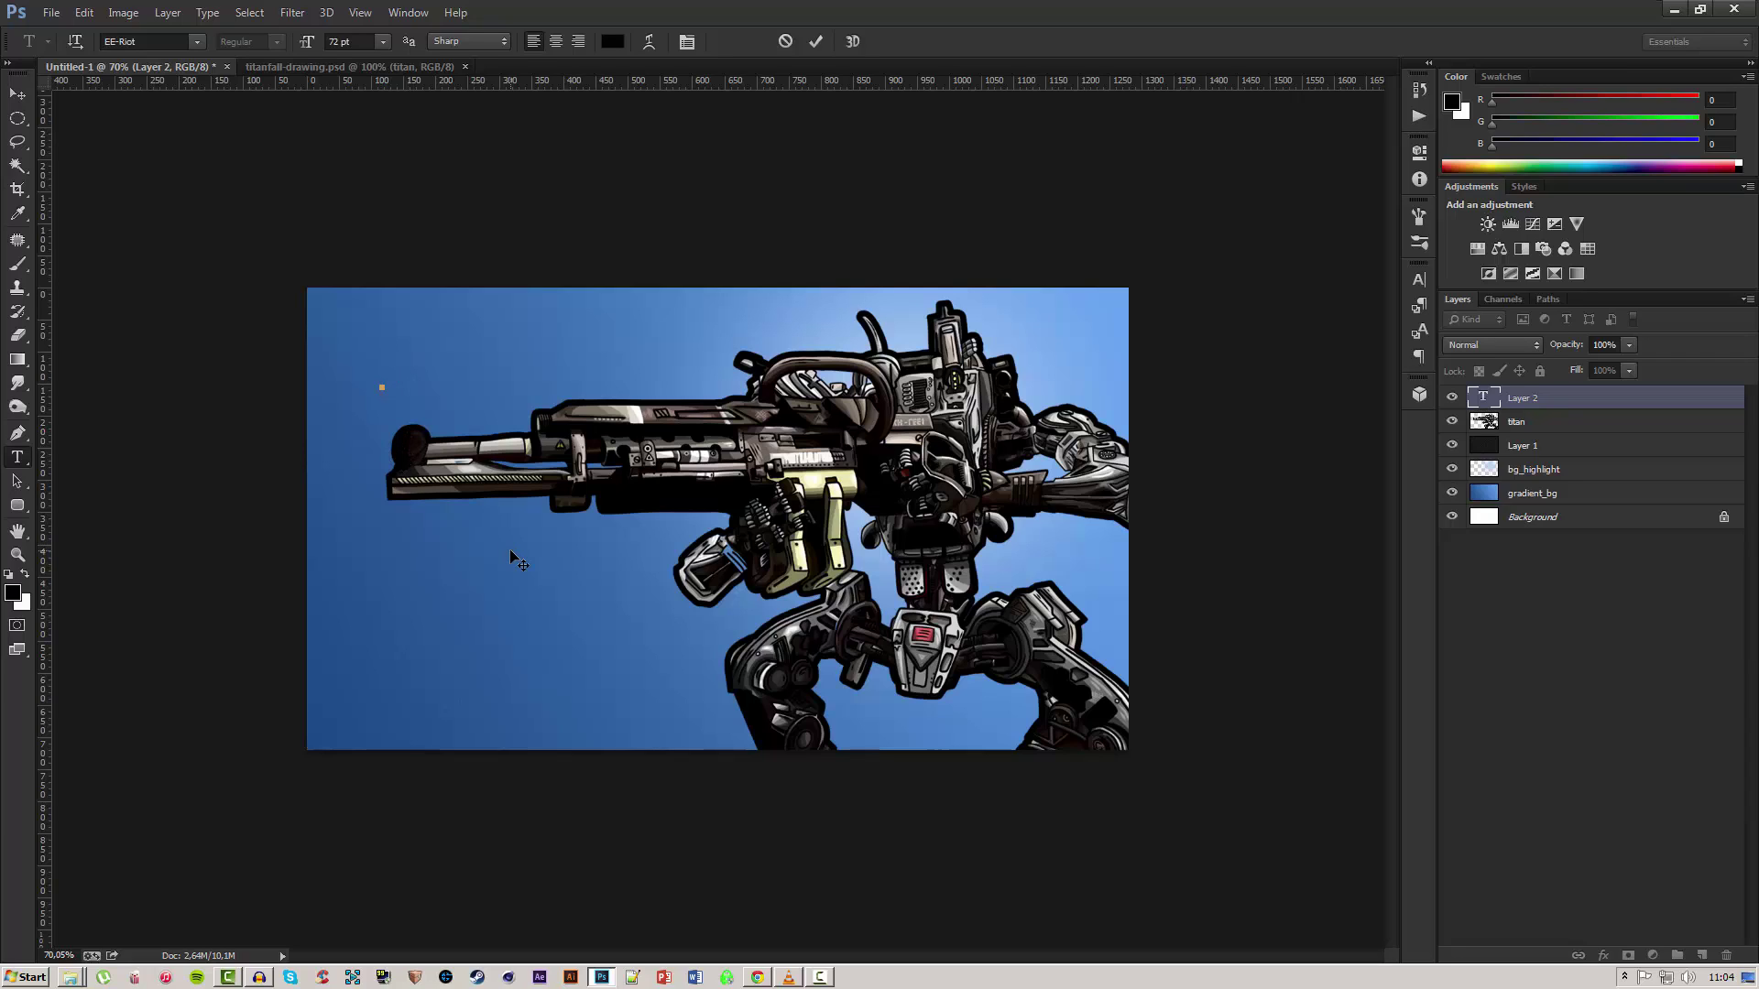
Type 'TITANFALL' and set its size to 150 pt.
type("TITANFALL")
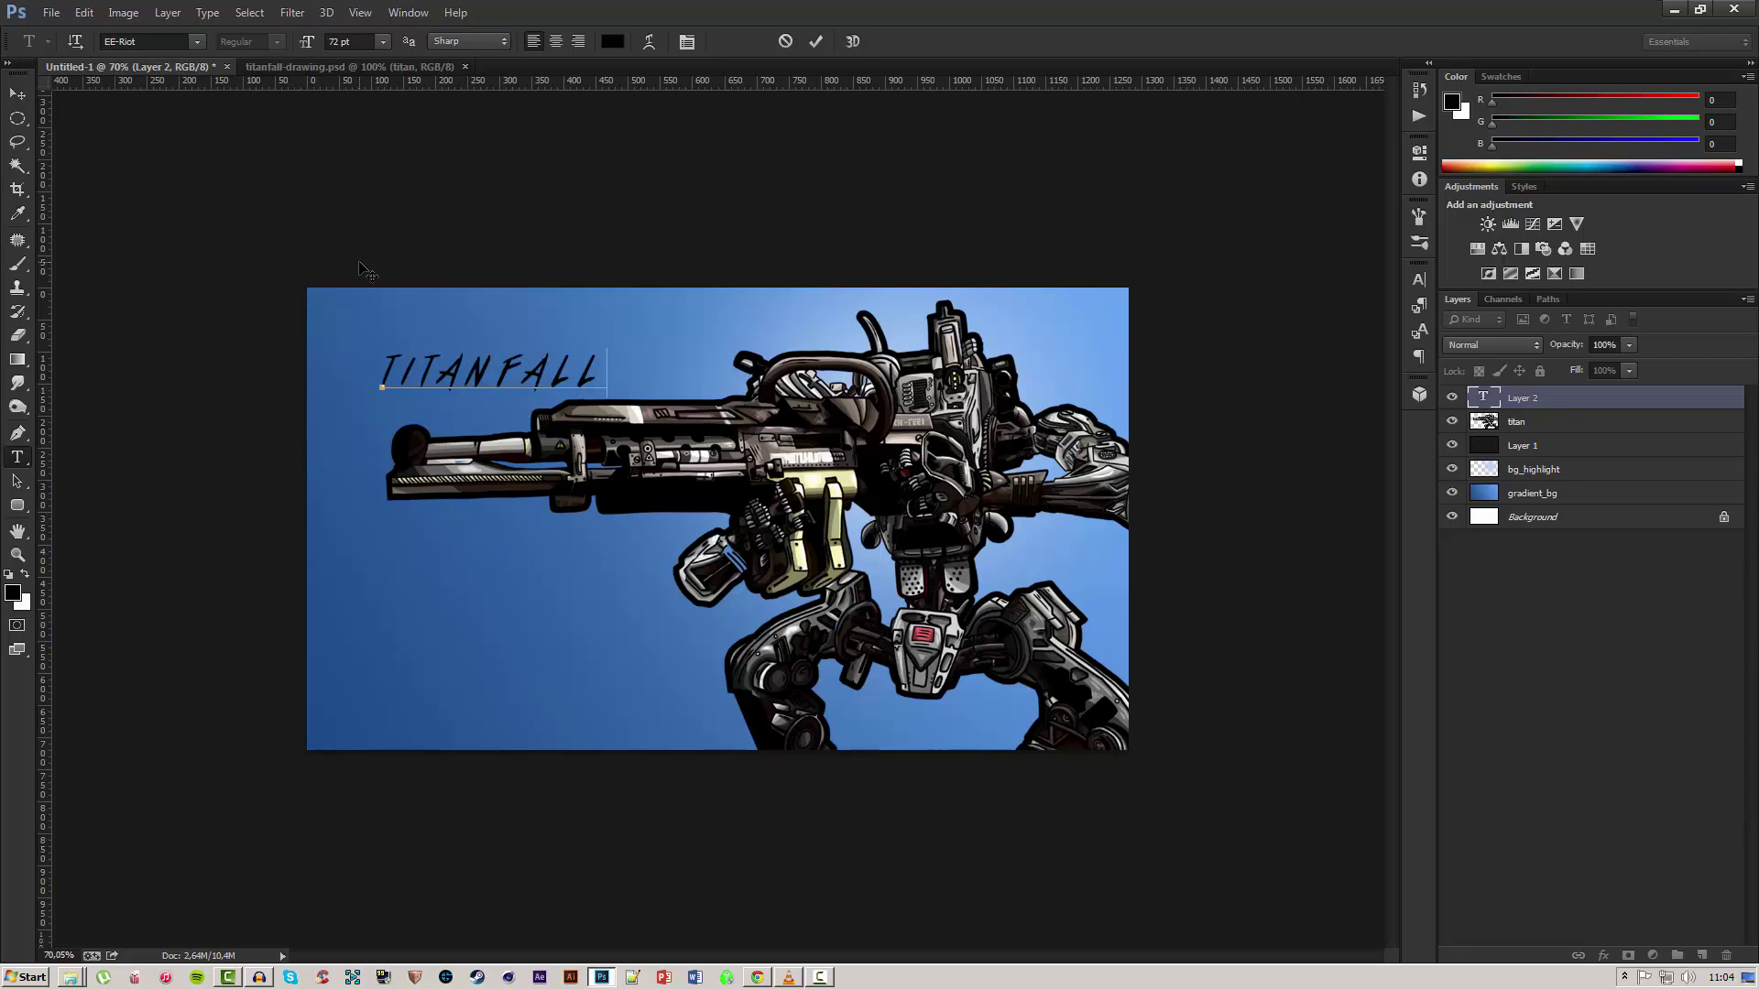
key("ctrl+a")
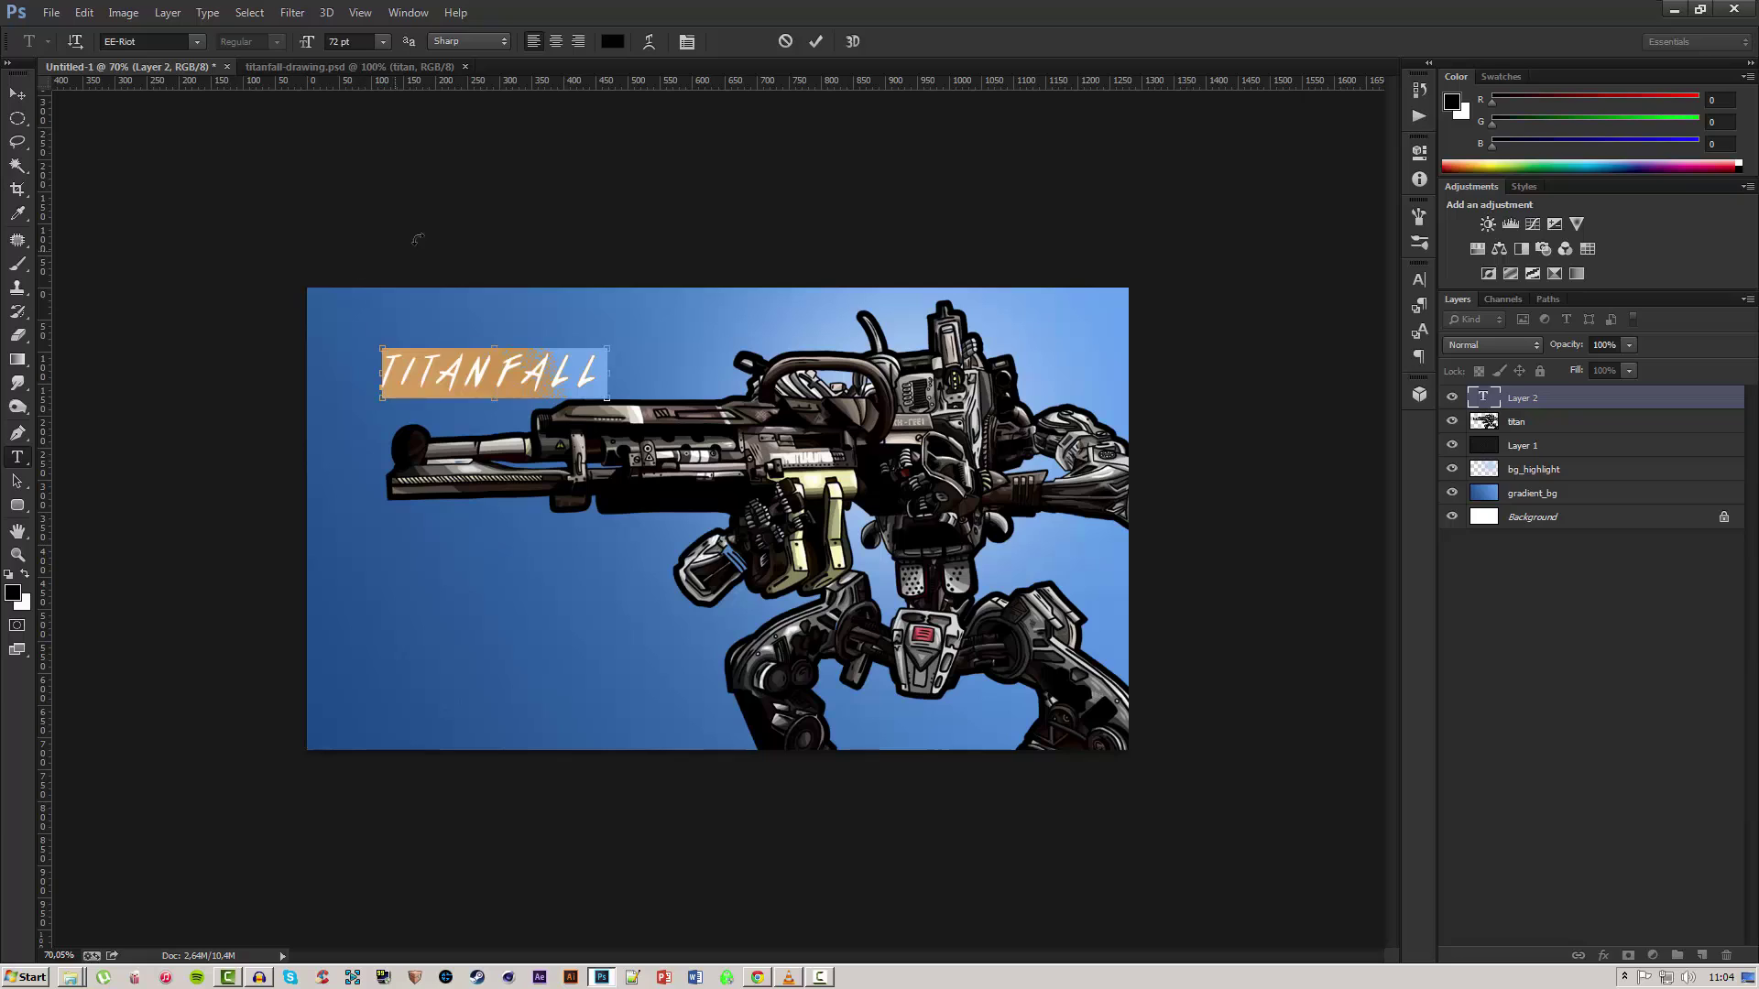
left_click(358, 42)
type("150")
key("Return")
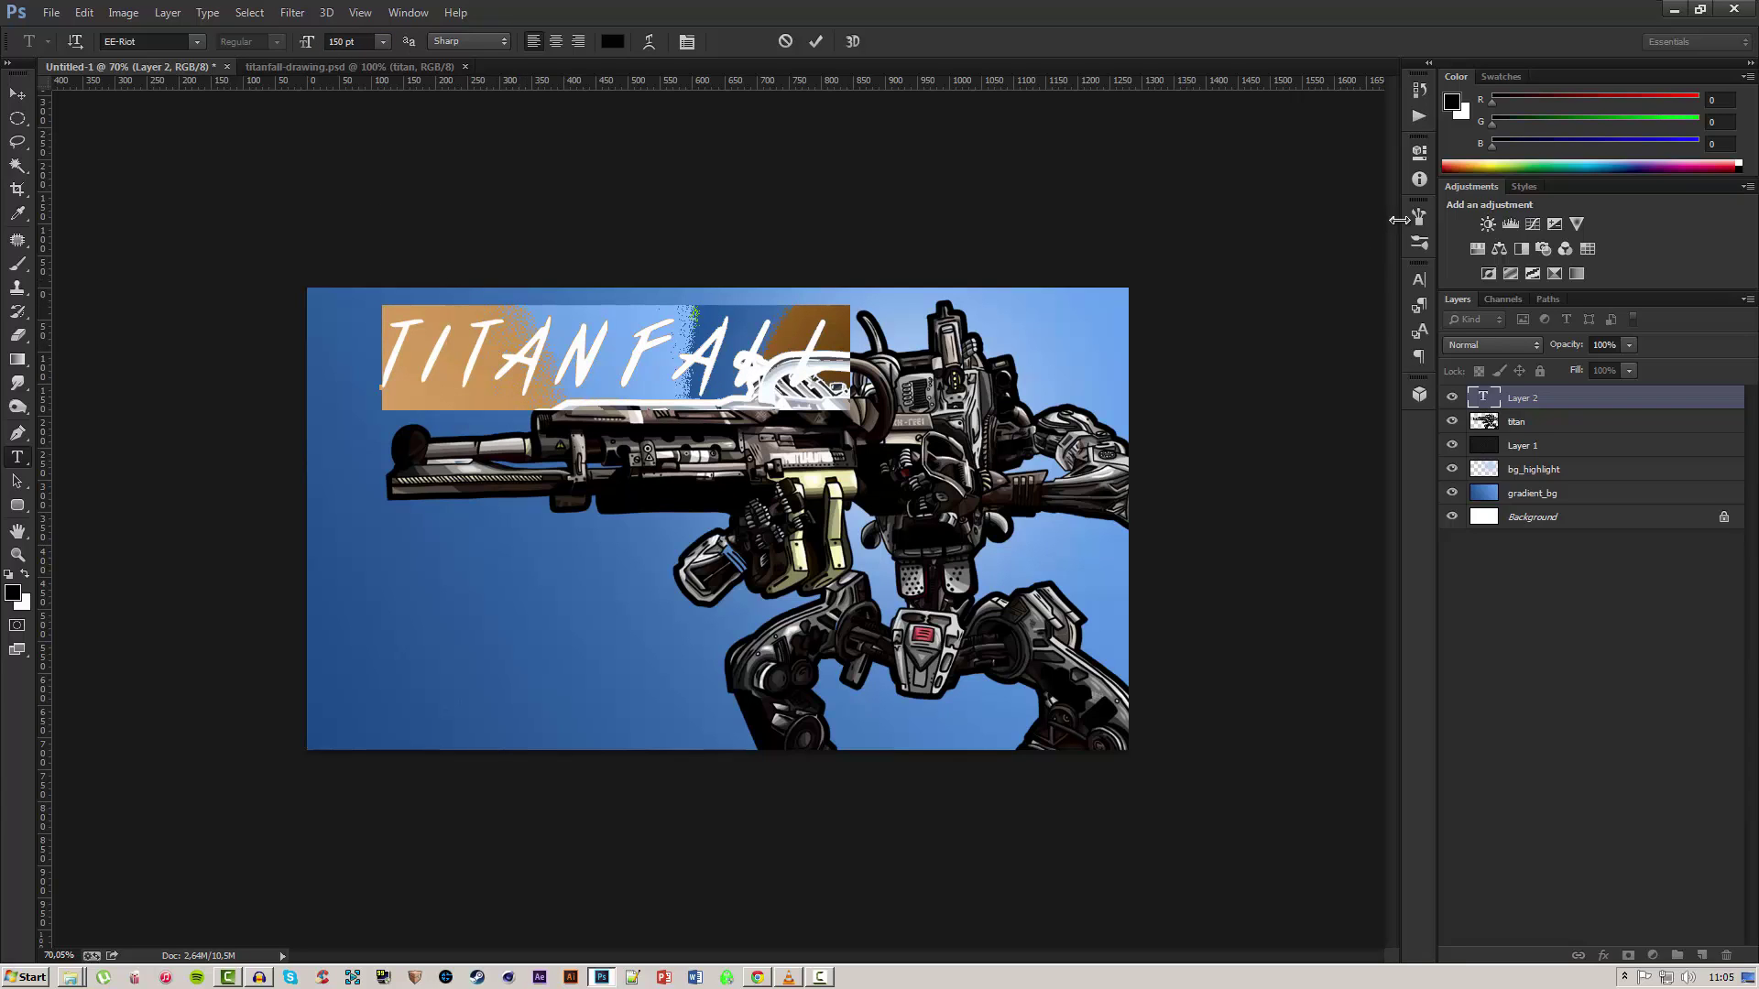
Select all the TITANFALL letters and bring up the Character panel.
left_click(682, 362)
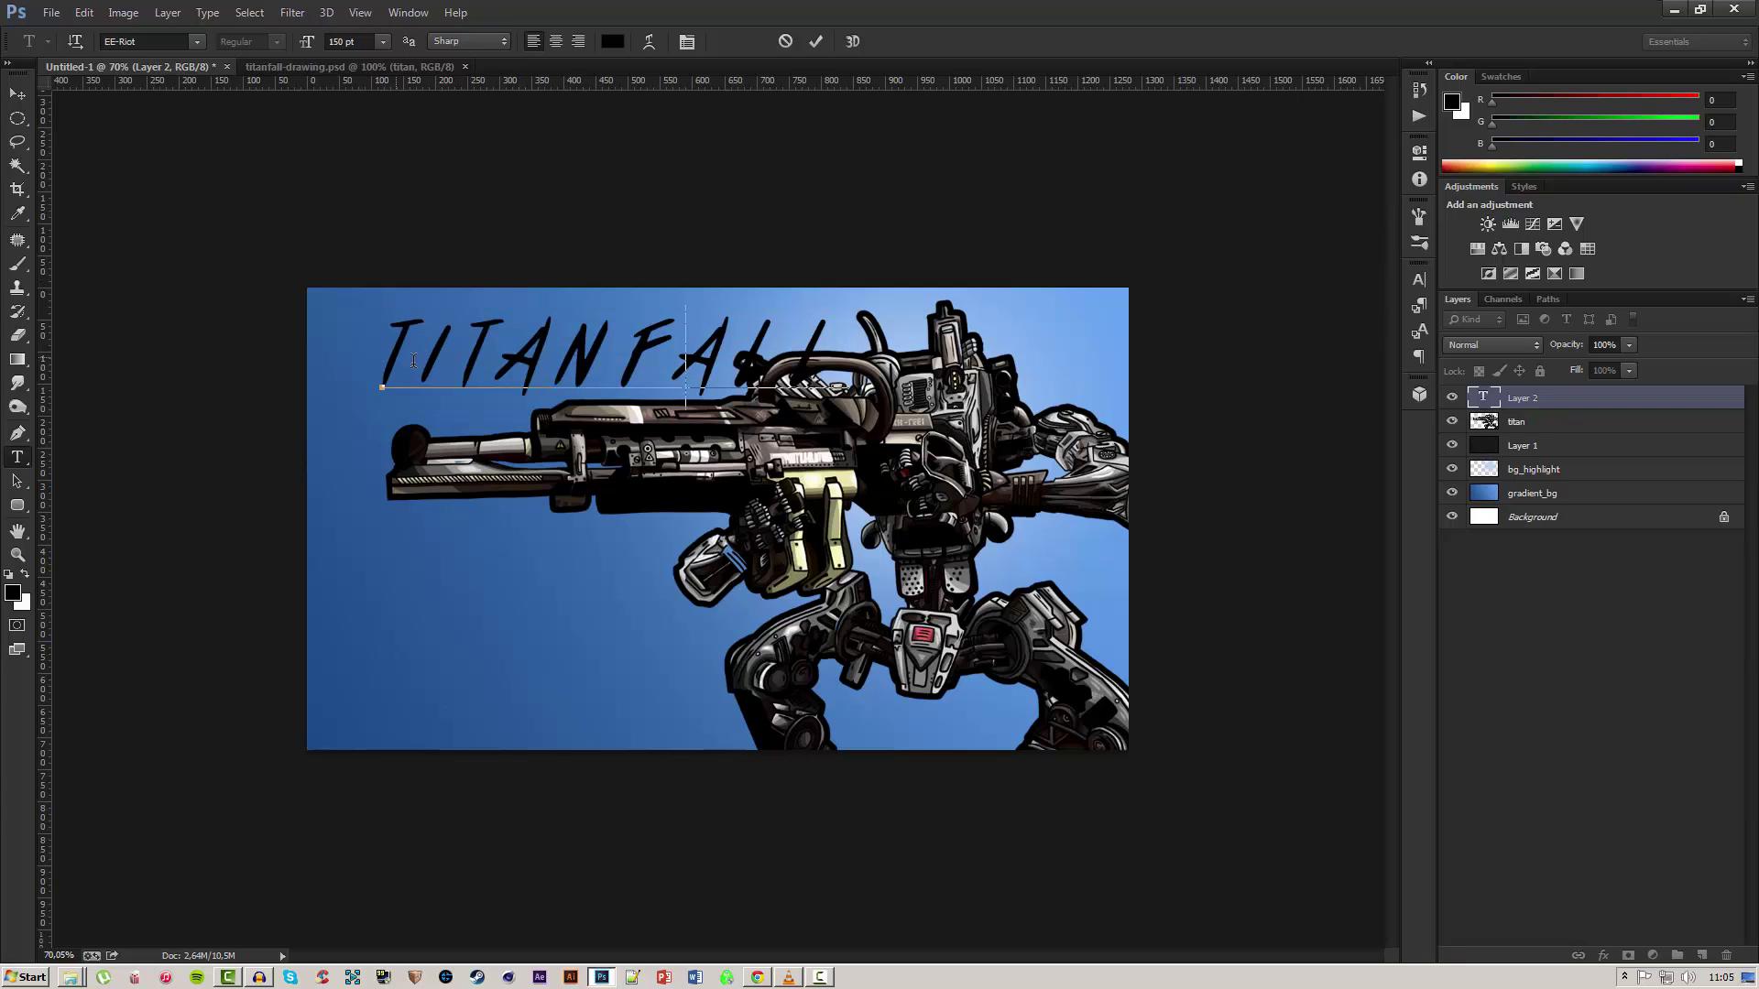
left_click_drag(379, 355, 628, 502)
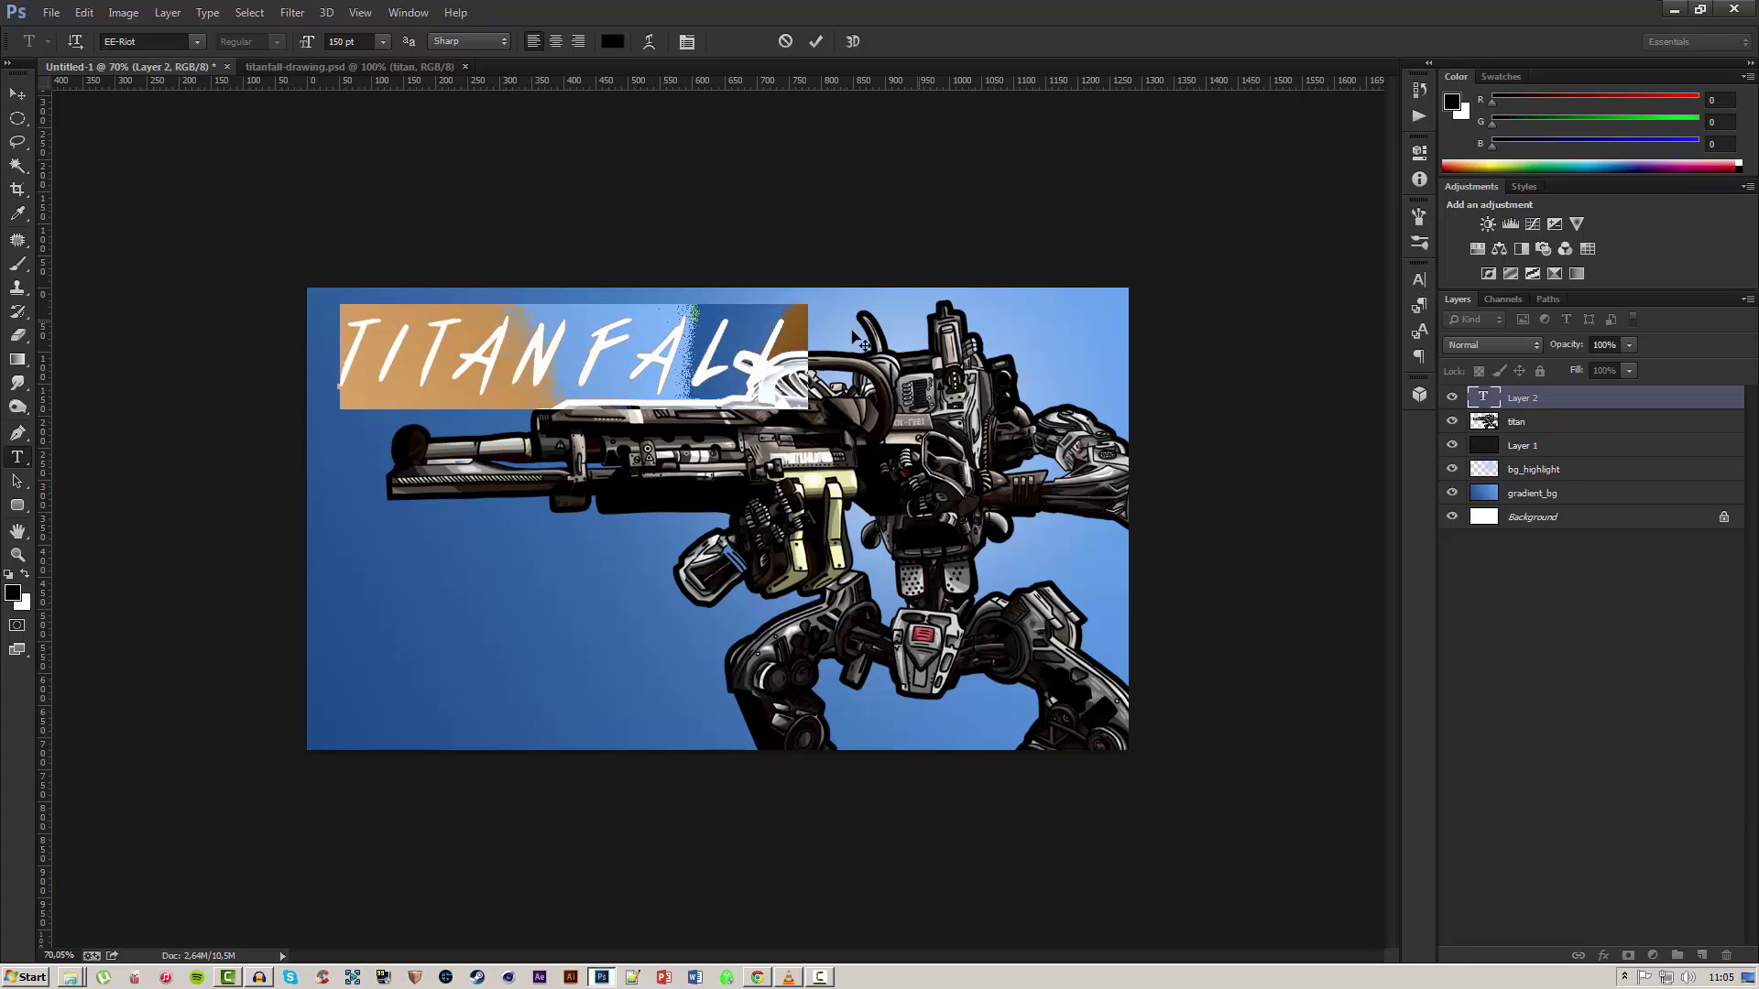
left_click(1419, 280)
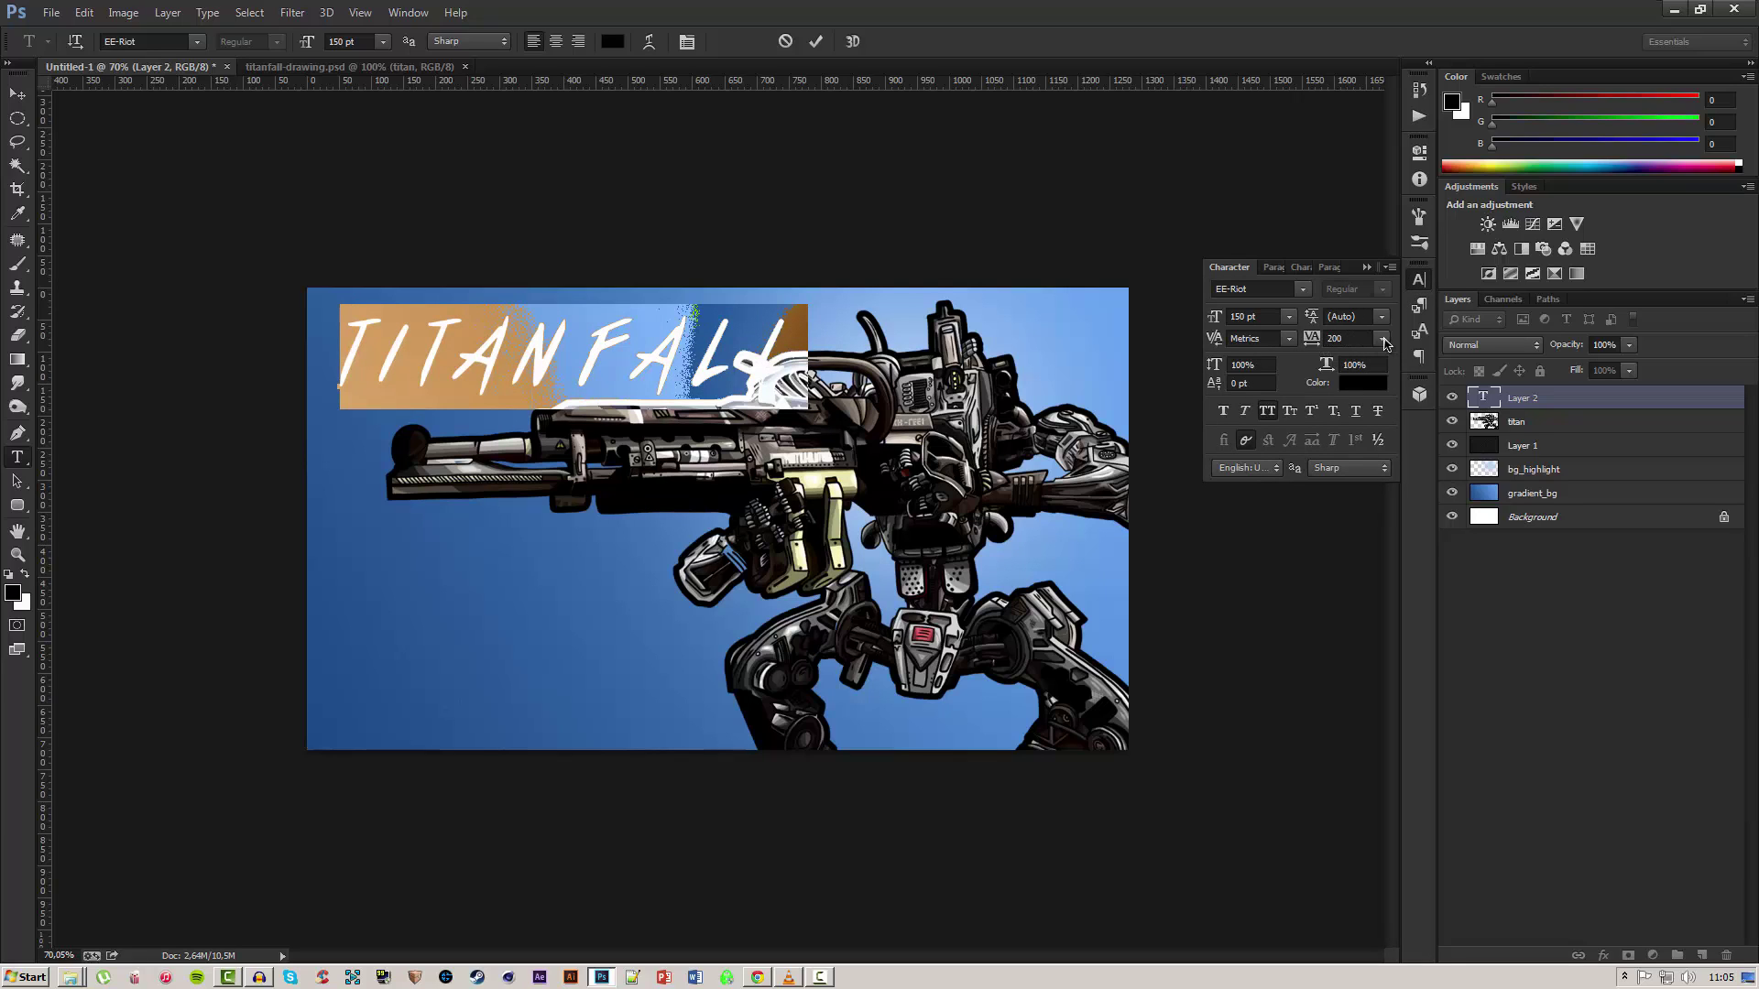
Set TITANFALL's tracking from 200 to 0 in the Character panel and commit the text.
left_click(1419, 282)
left_click(1419, 282)
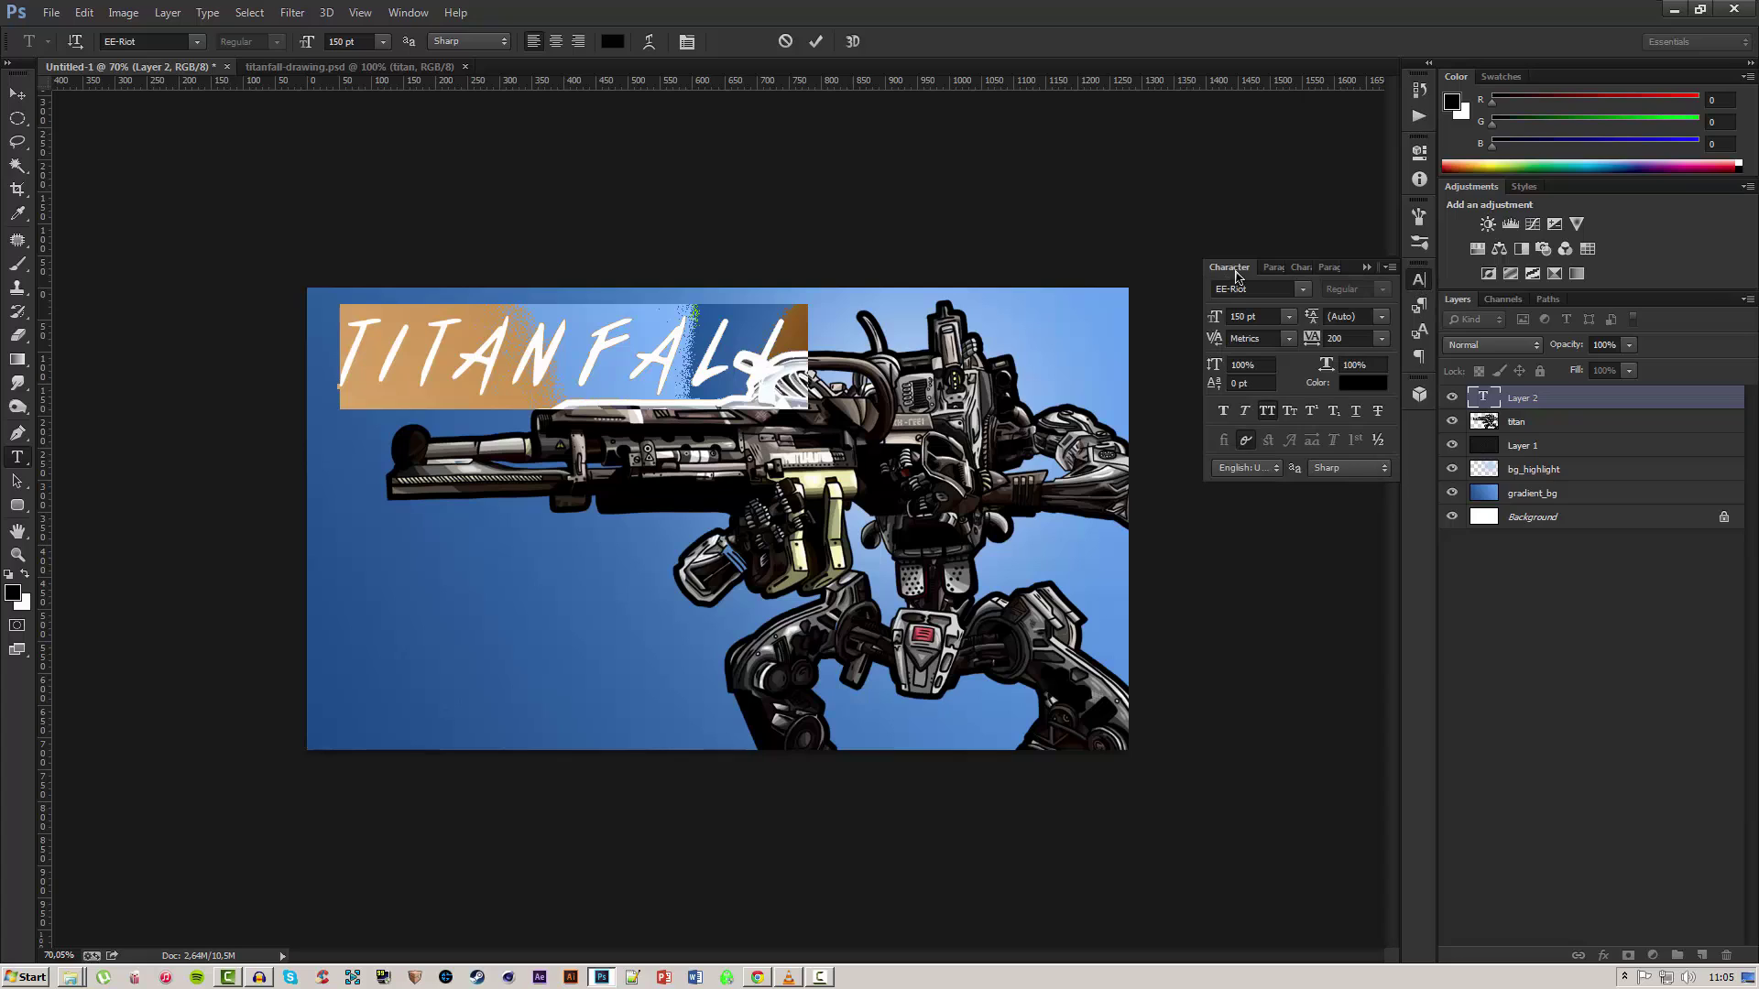
left_click(407, 13)
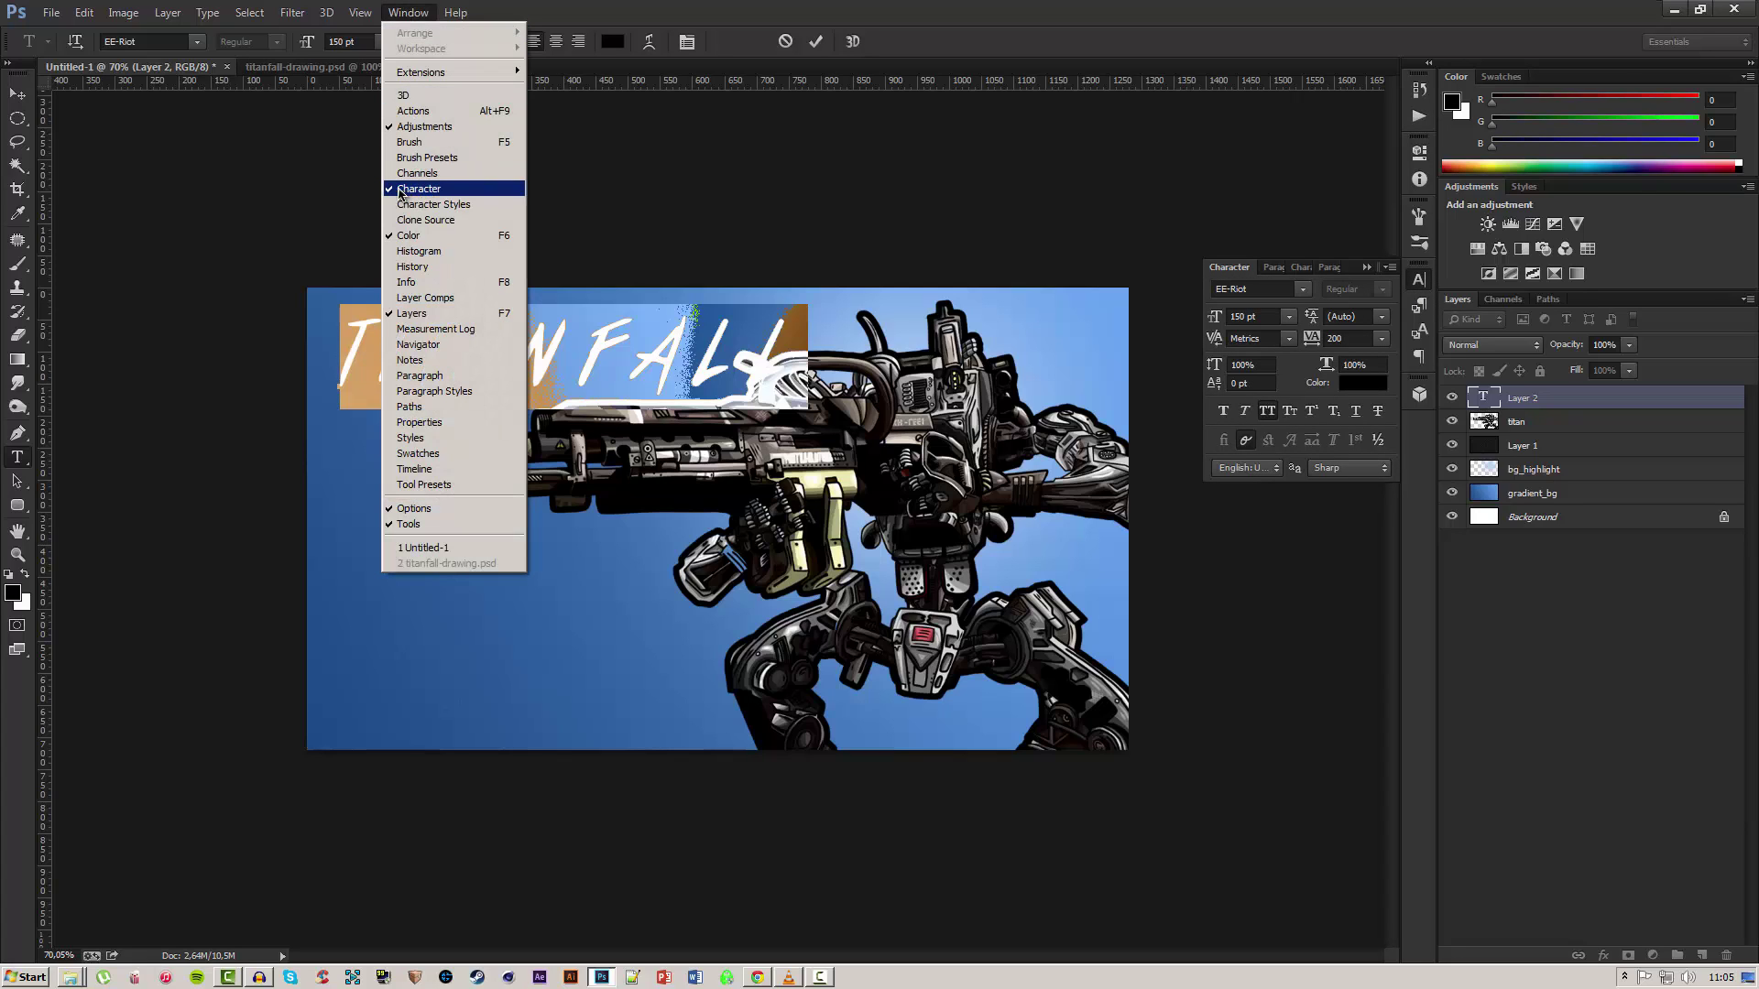
left_click(1312, 342)
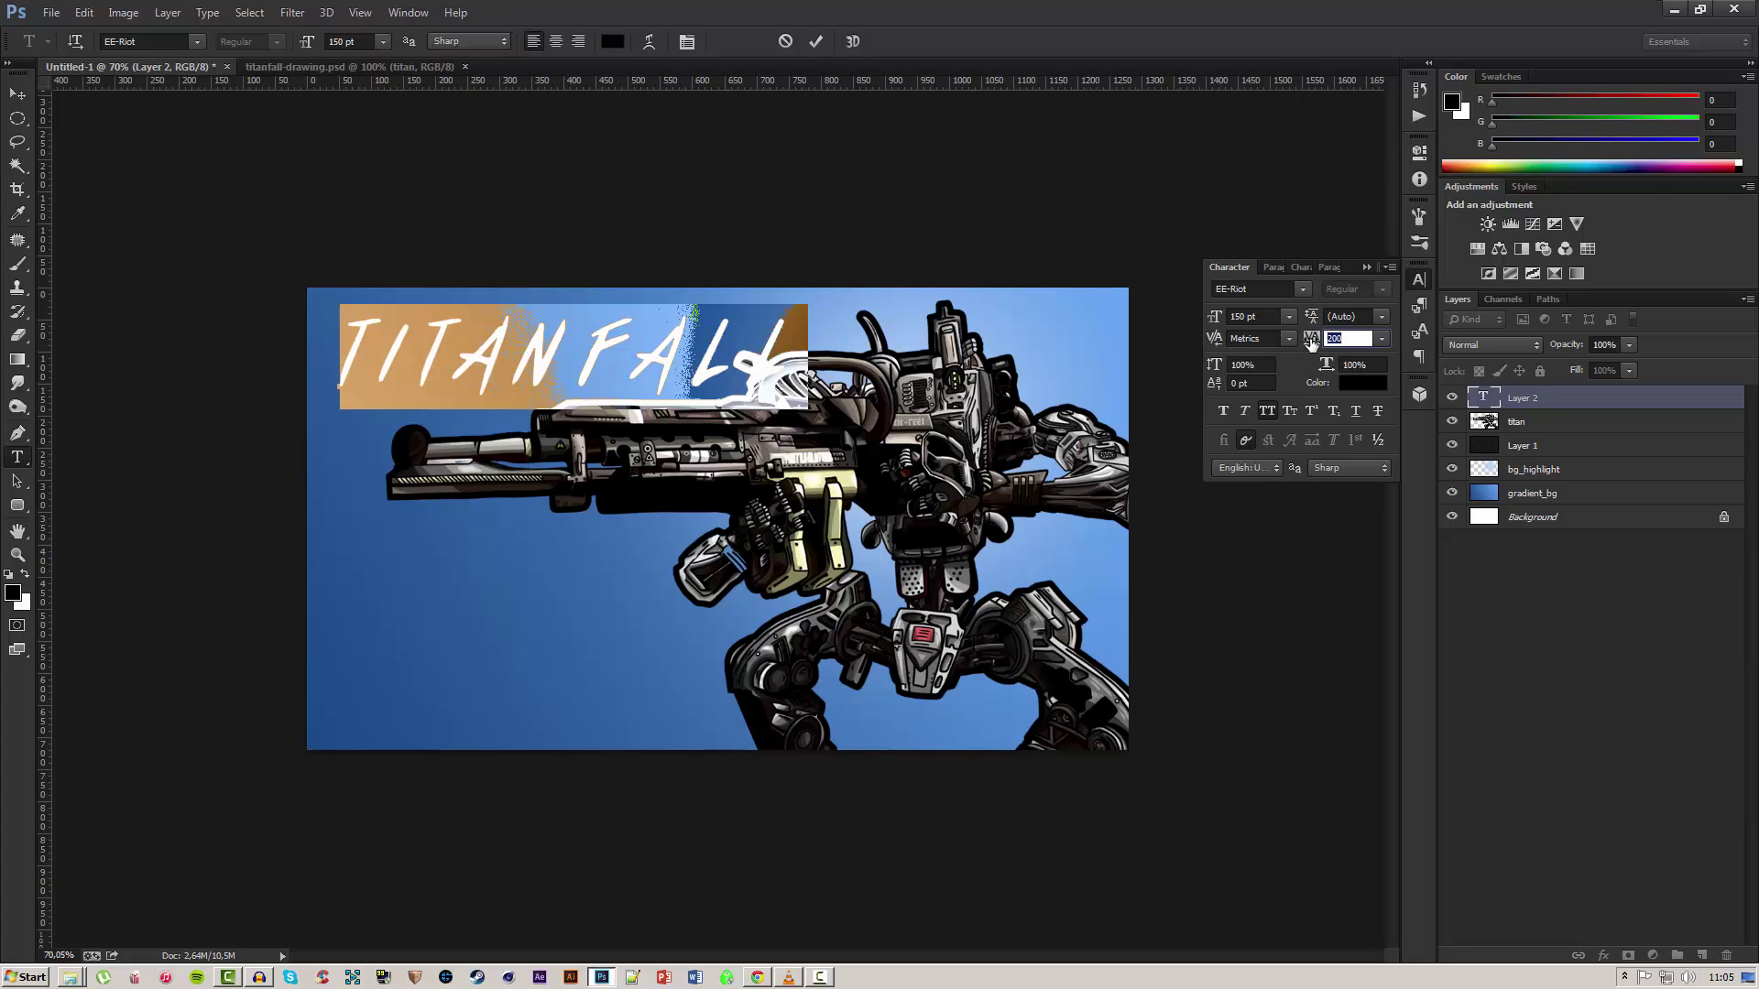
type("0")
key("Return")
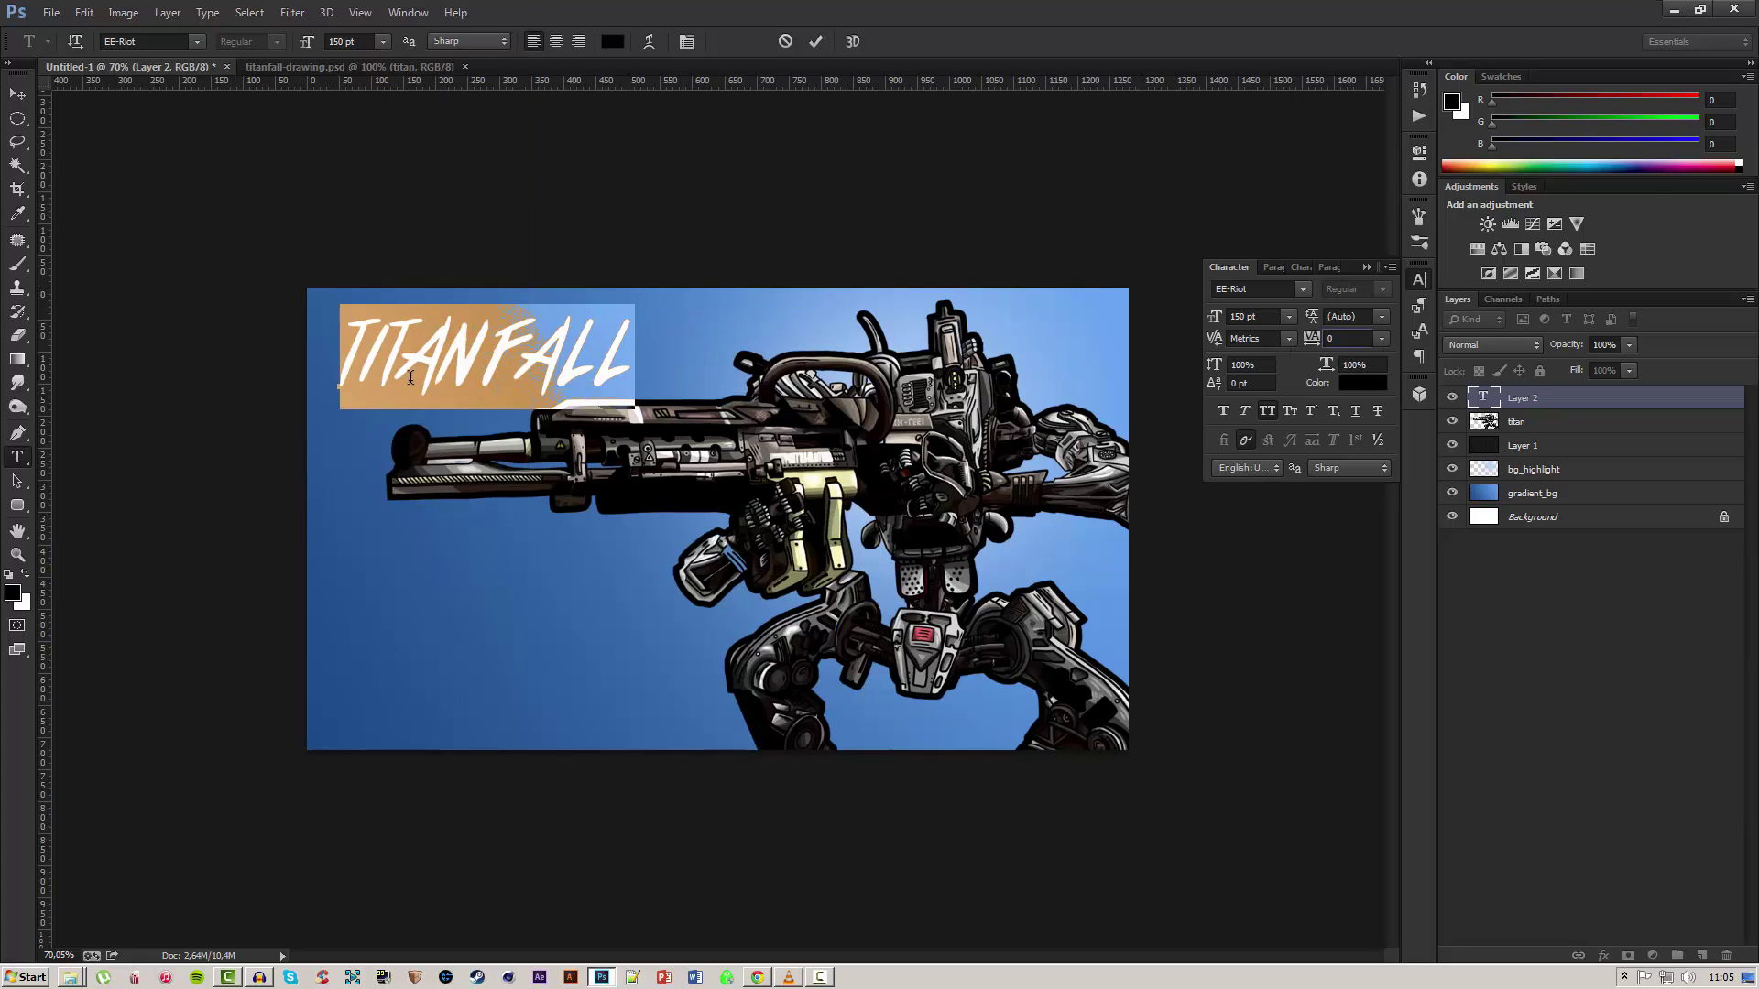
left_click(410, 376)
left_click(17, 94)
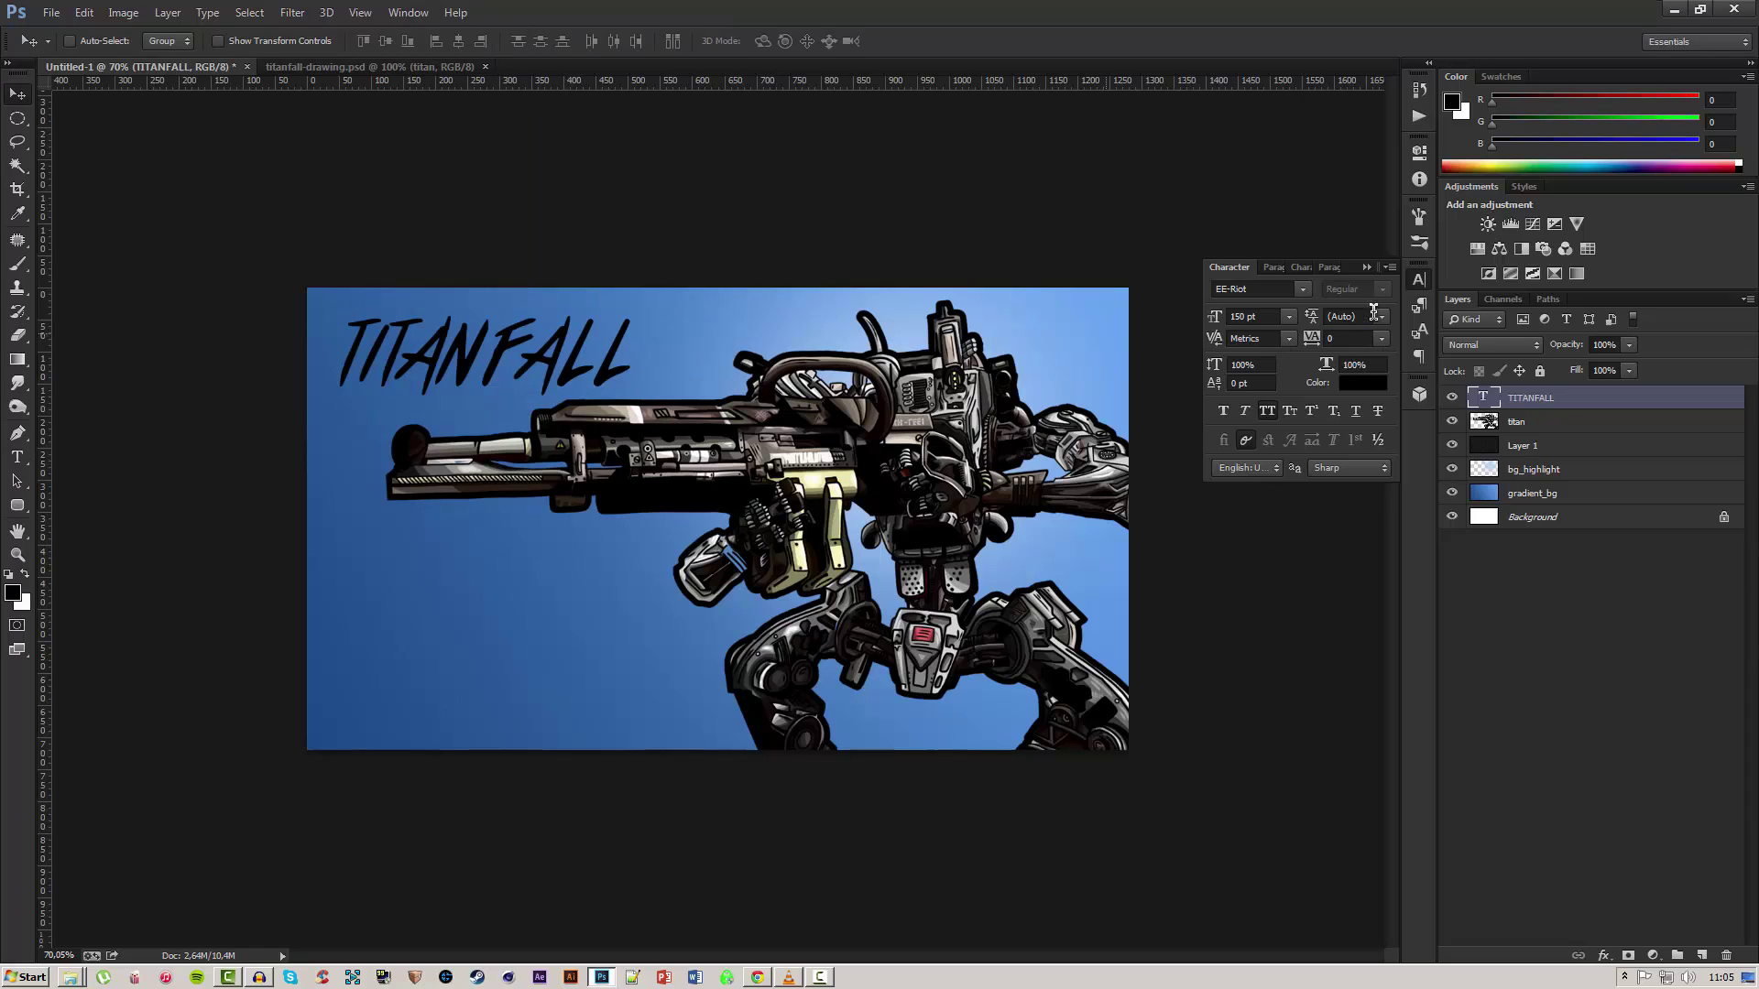
Tilt TITANFALL slightly counter-clockwise and enlarge it to about 110%.
left_click(1366, 267)
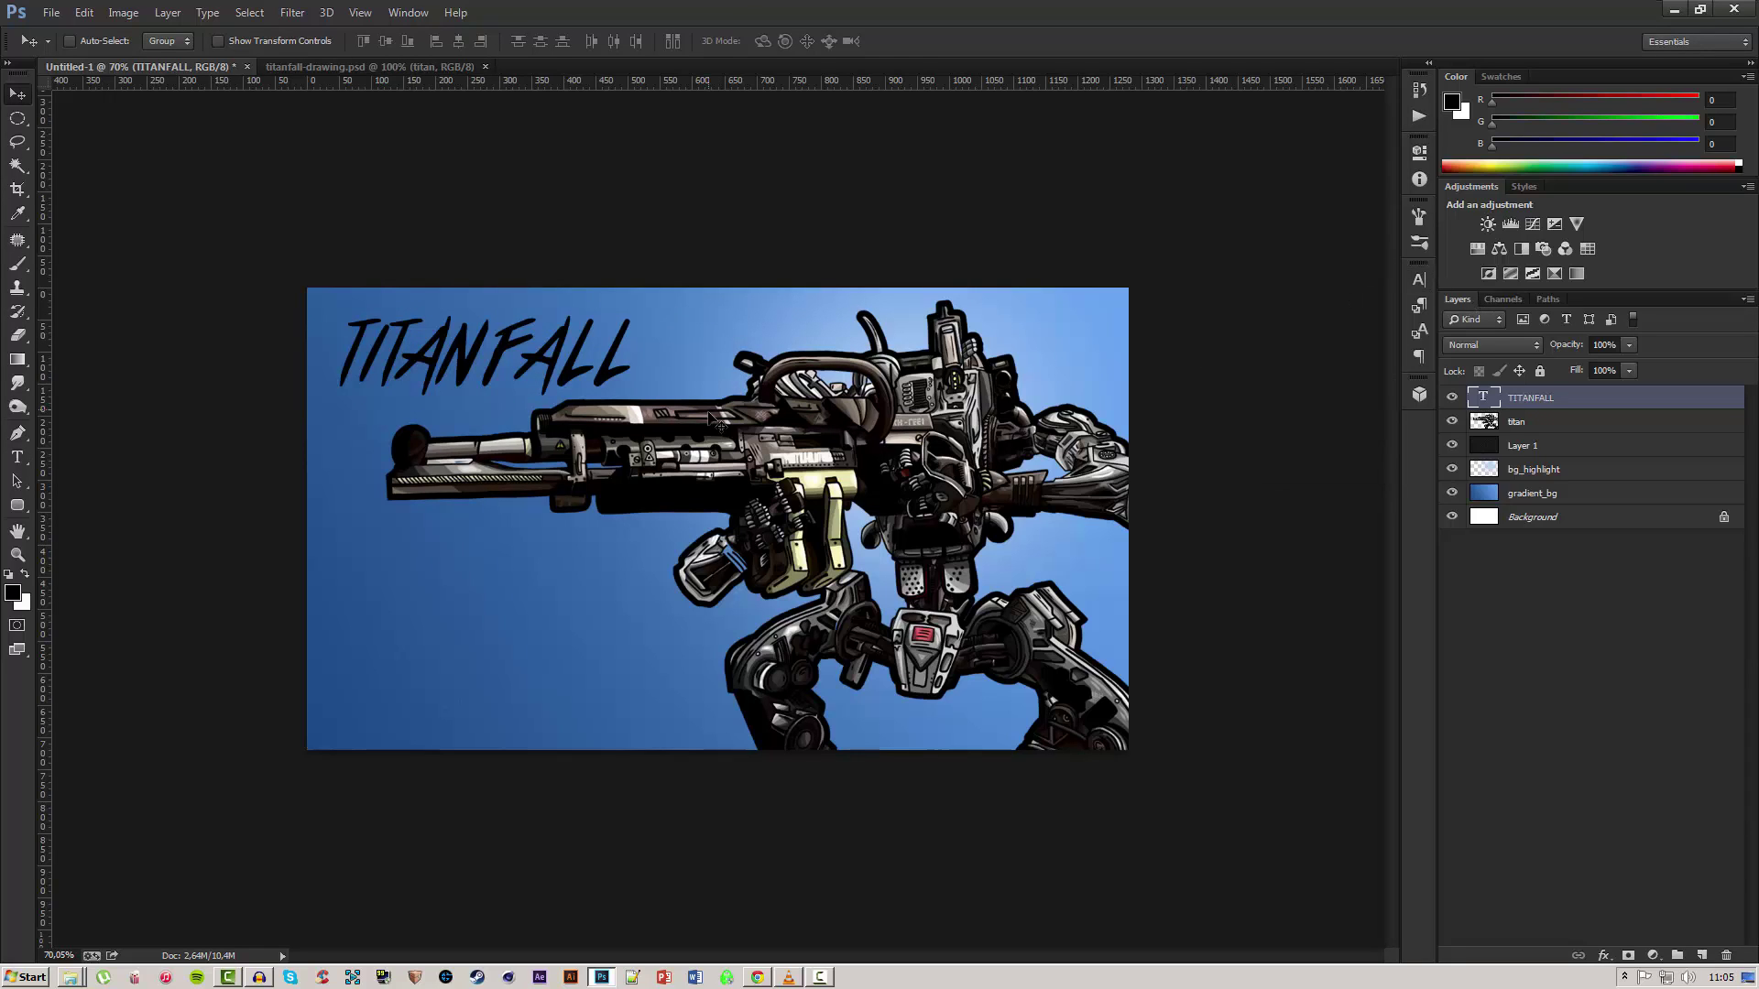
key("ctrl+t")
left_click_drag(589, 257, 609, 217)
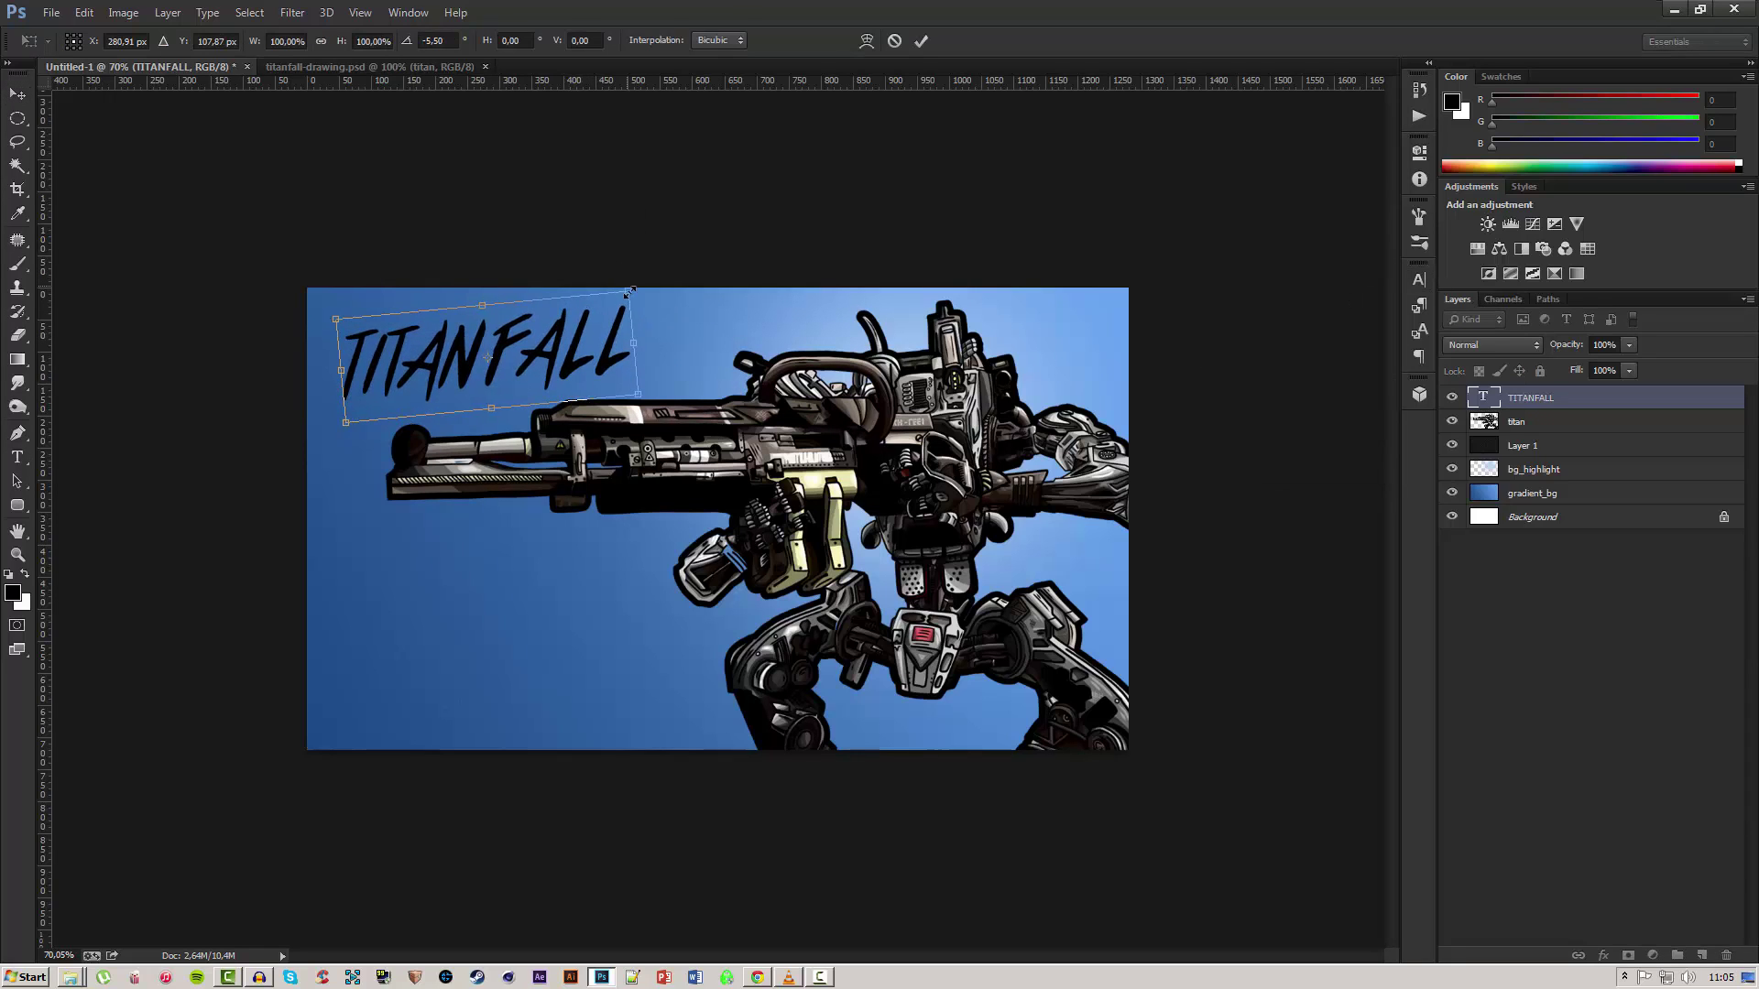
left_click_drag(641, 288, 699, 208)
key("Return")
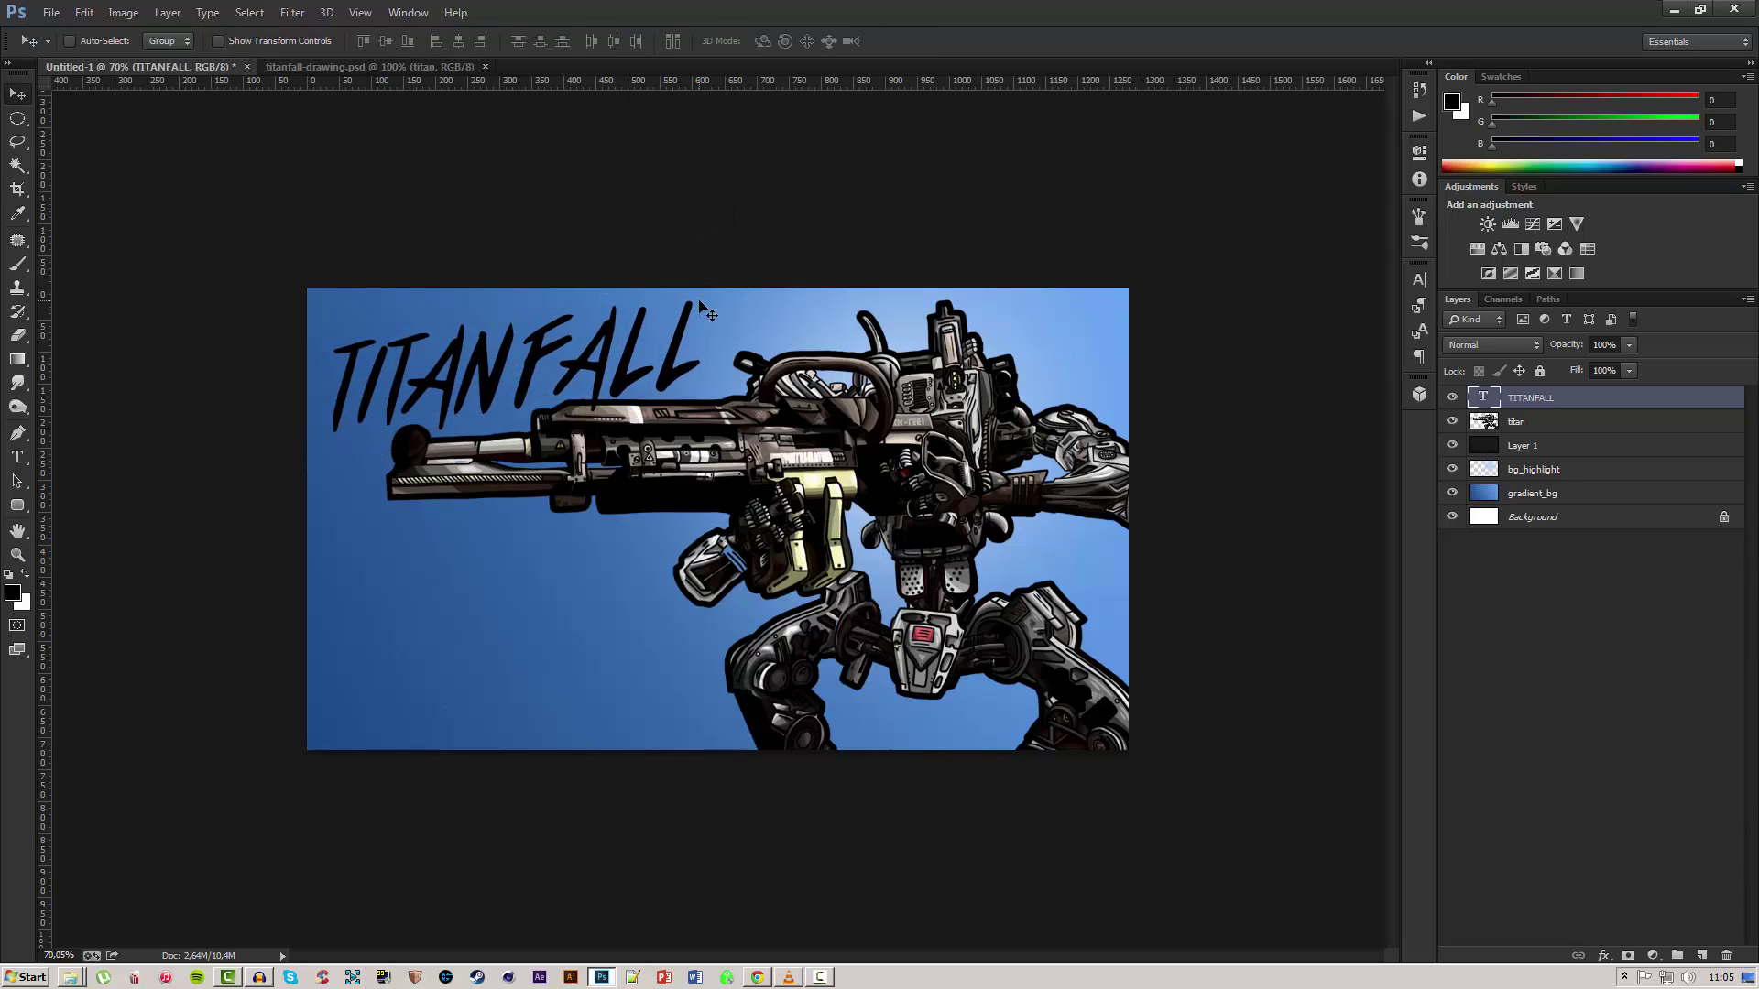
Move the titan layer above the TITANFALL text layer.
left_click_drag(1510, 424, 1512, 392)
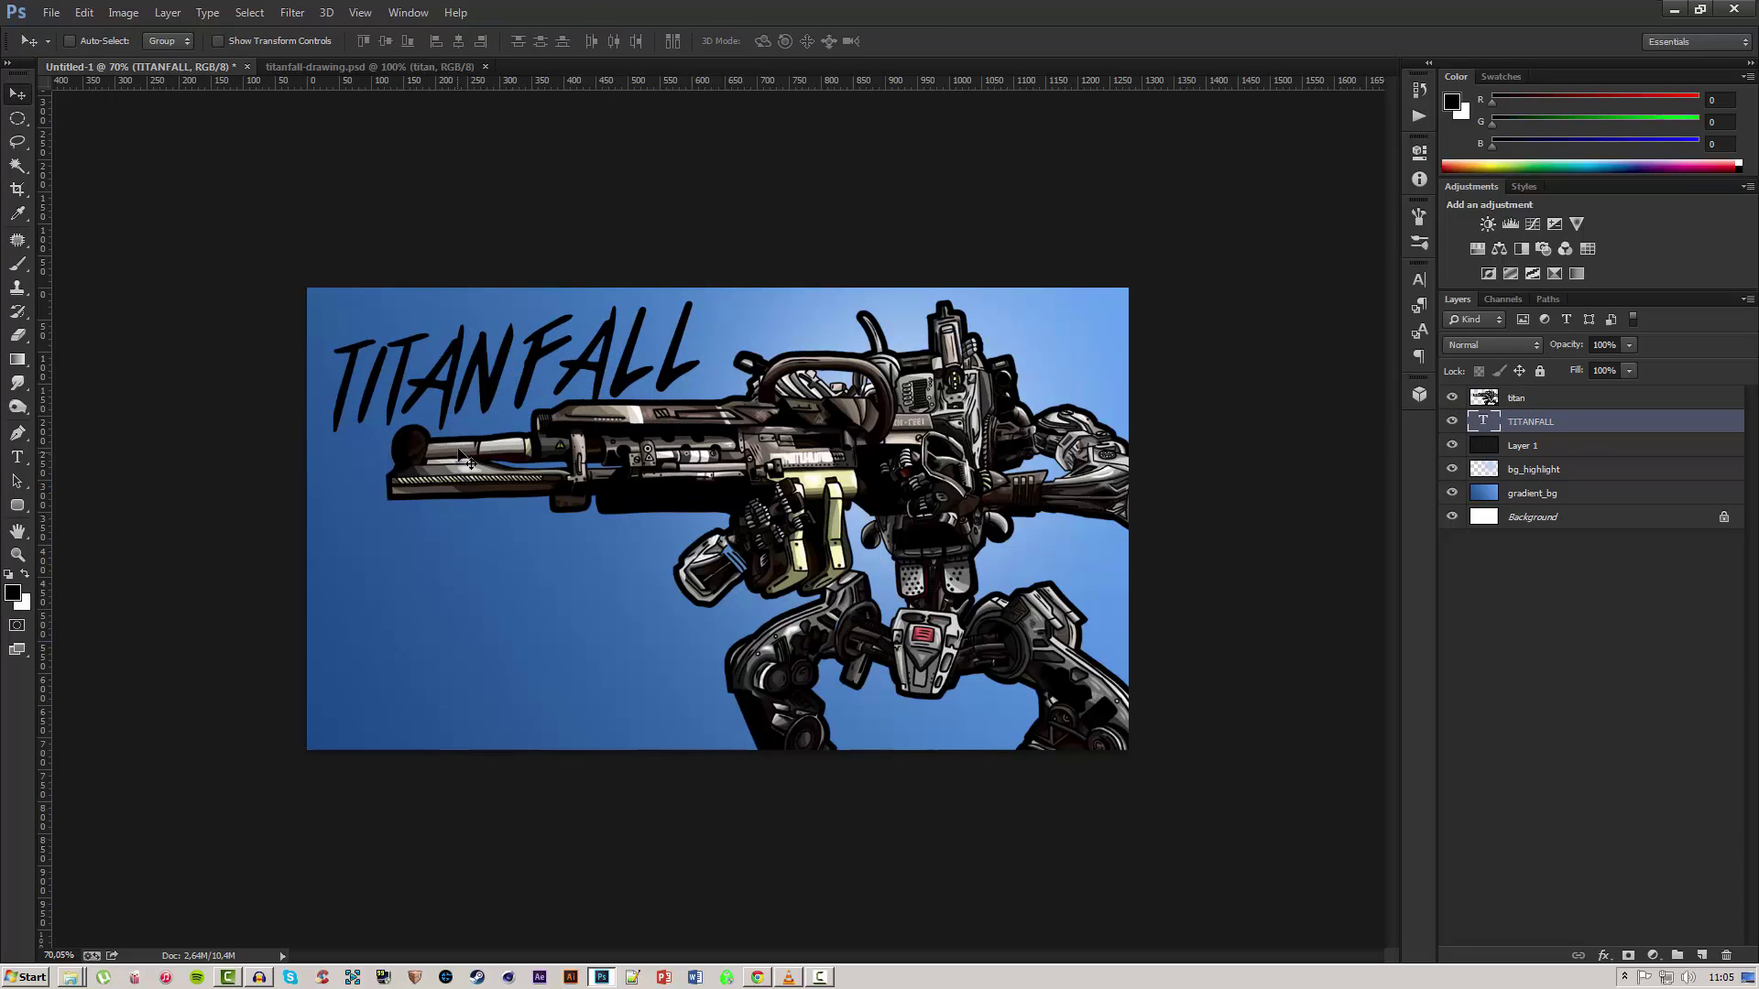
scroll(460, 418, "up", 2)
scroll(460, 418, "up", 1)
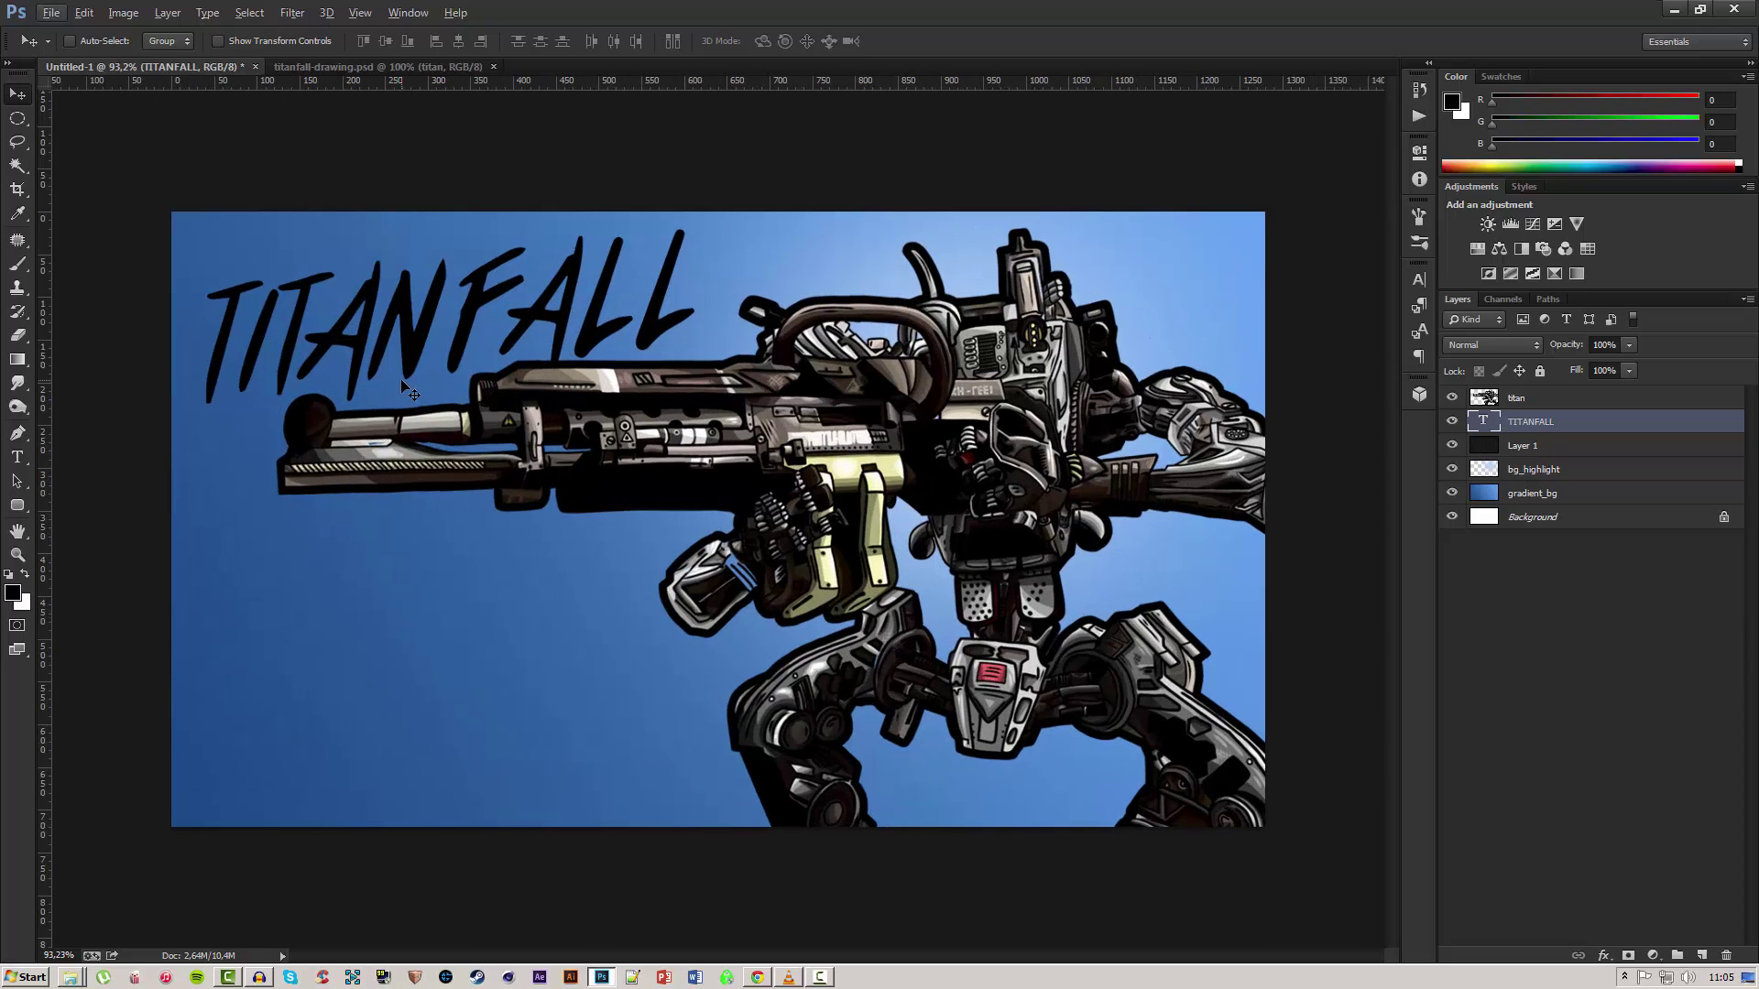
scroll(403, 384, "down", 4)
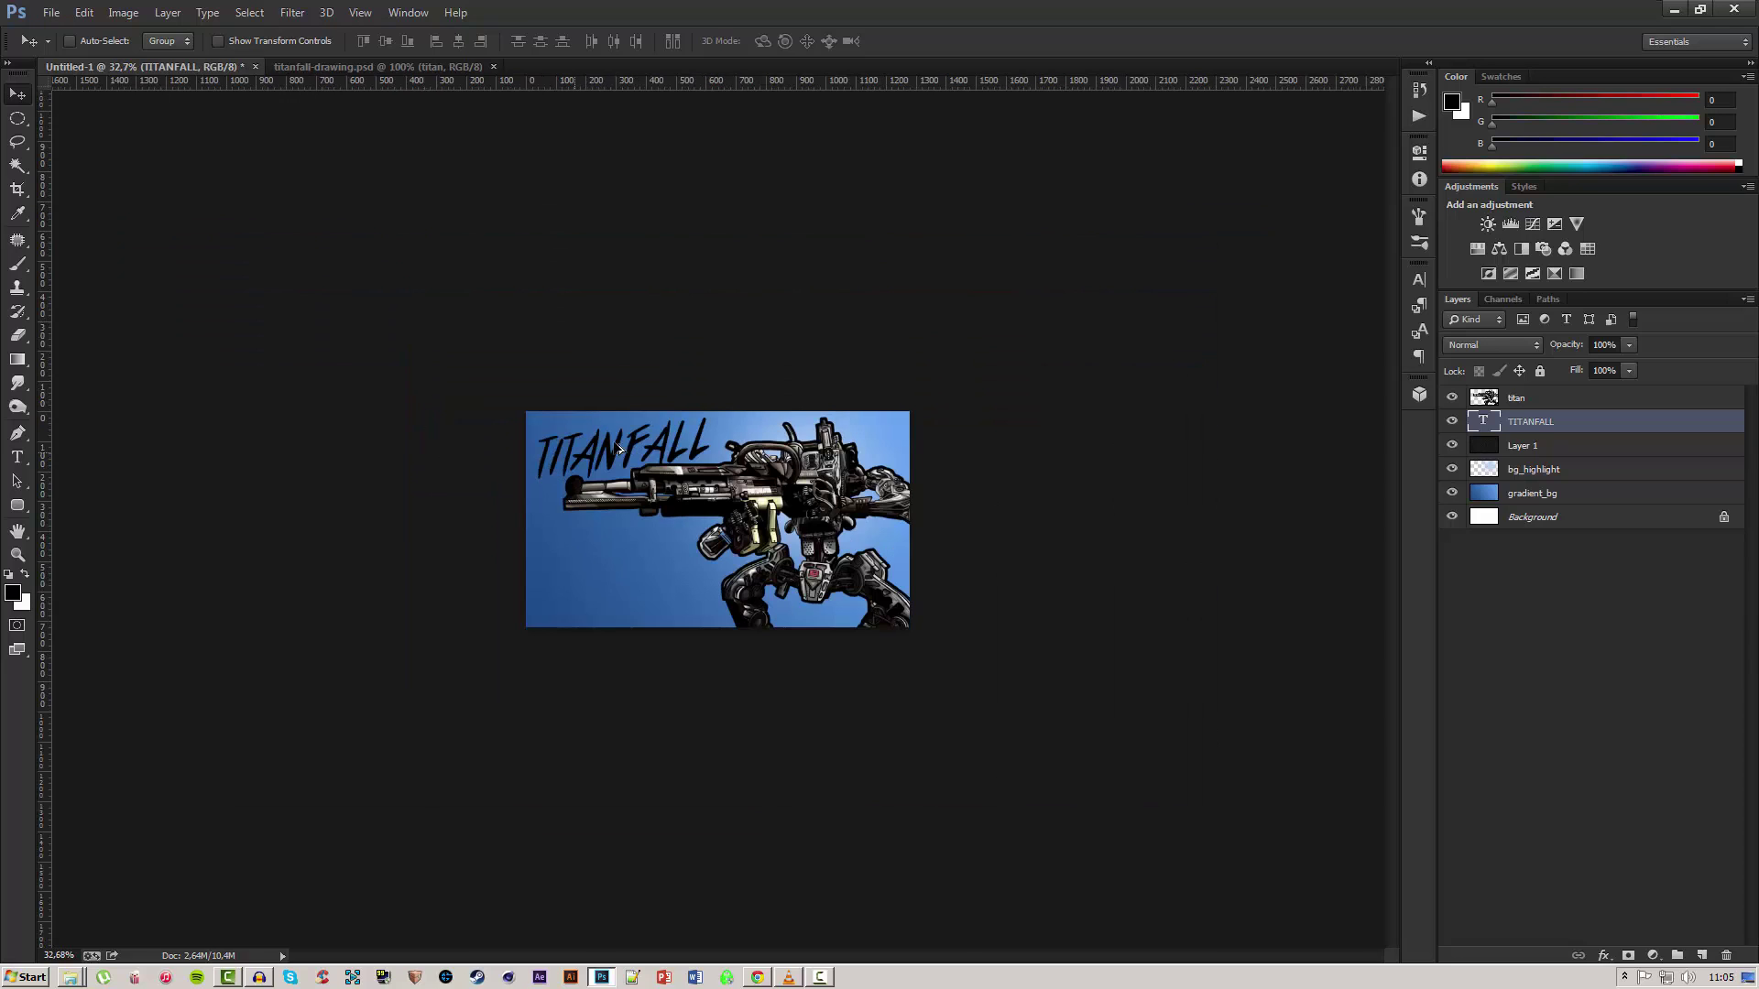
scroll(548, 442, "up", 3)
scroll(550, 449, "down", 1)
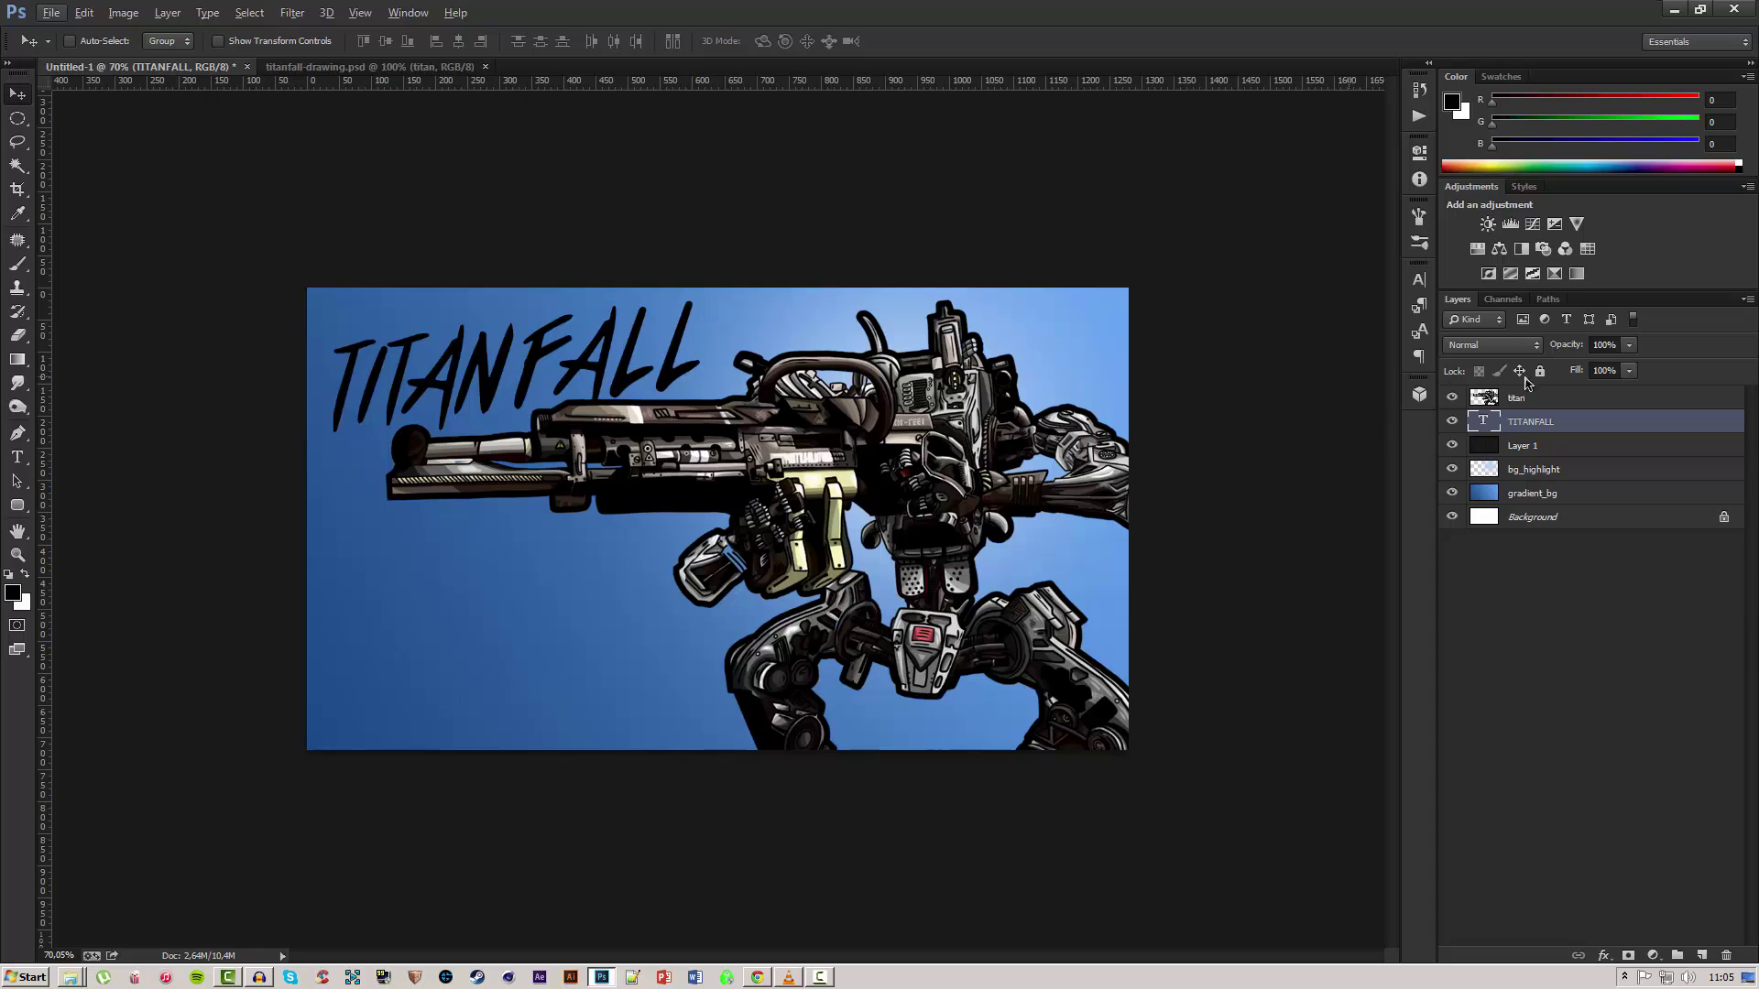
Scale TITANFALL to about 117%, tilt it further and shift it behind the gun.
key("ctrl+t")
left_click_drag(710, 284, 781, 250)
left_click_drag(670, 331, 656, 348)
mouse_move(641, 250)
left_mouse_down()
mouse_move(628, 223)
mouse_move(632, 240)
mouse_move(649, 216)
left_mouse_up()
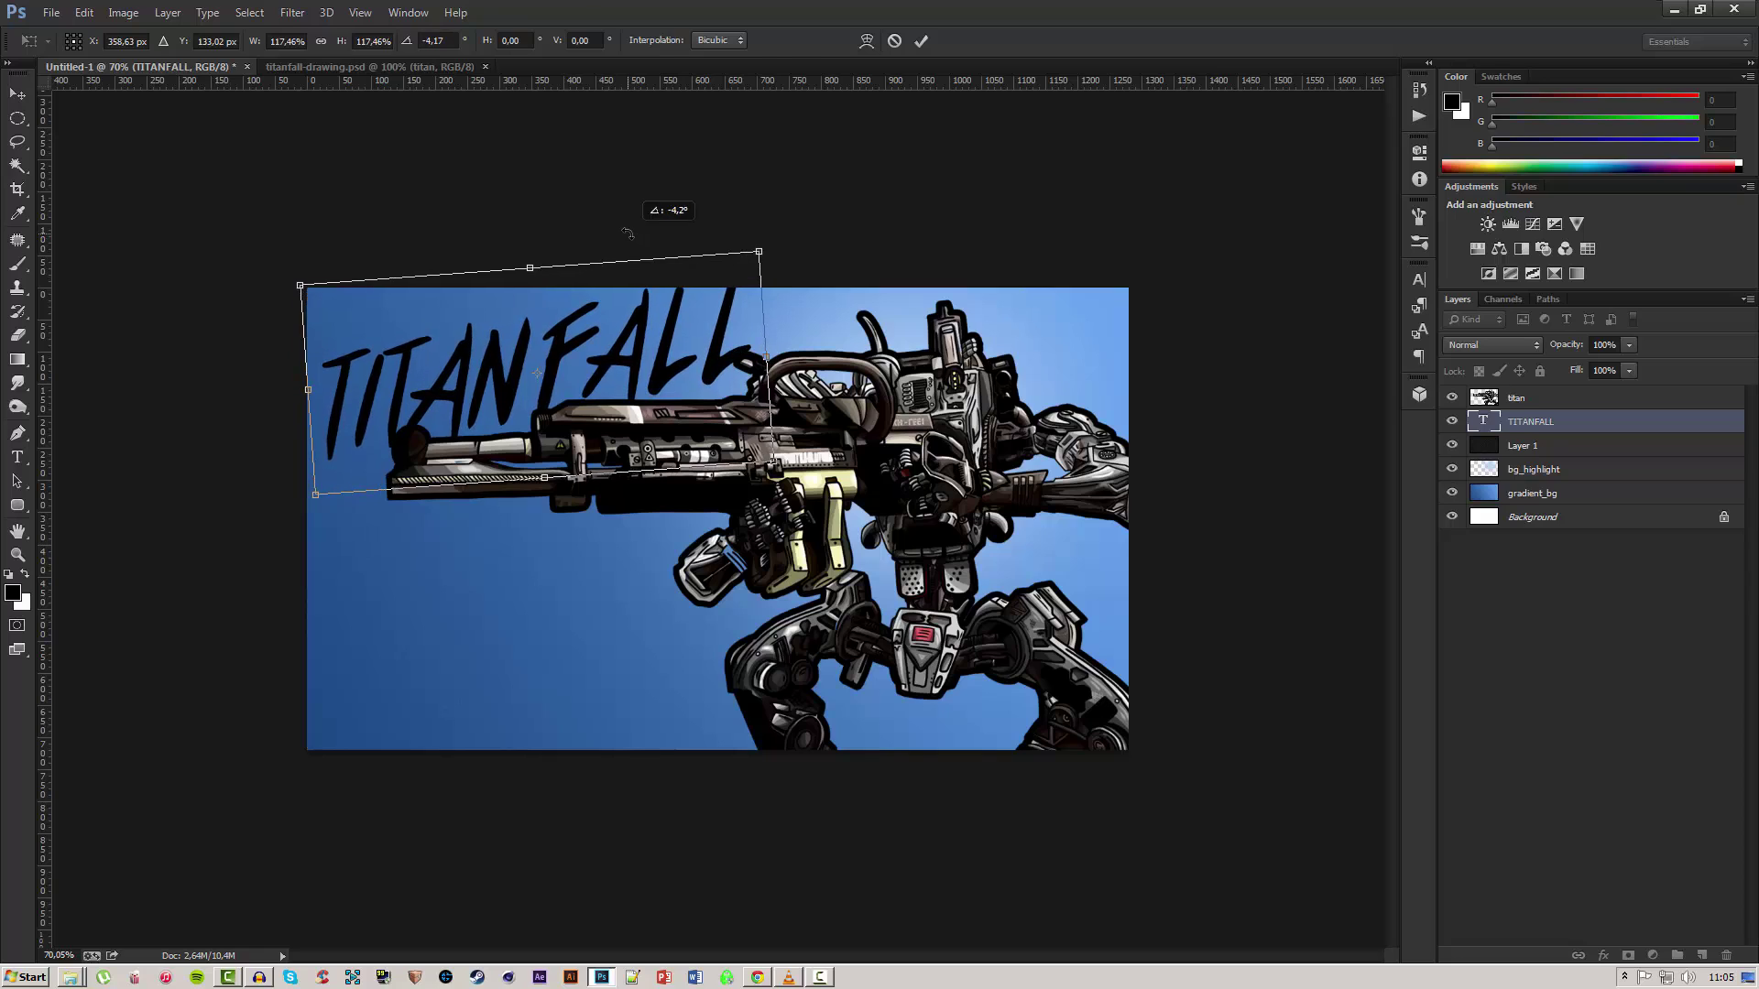
key("Return")
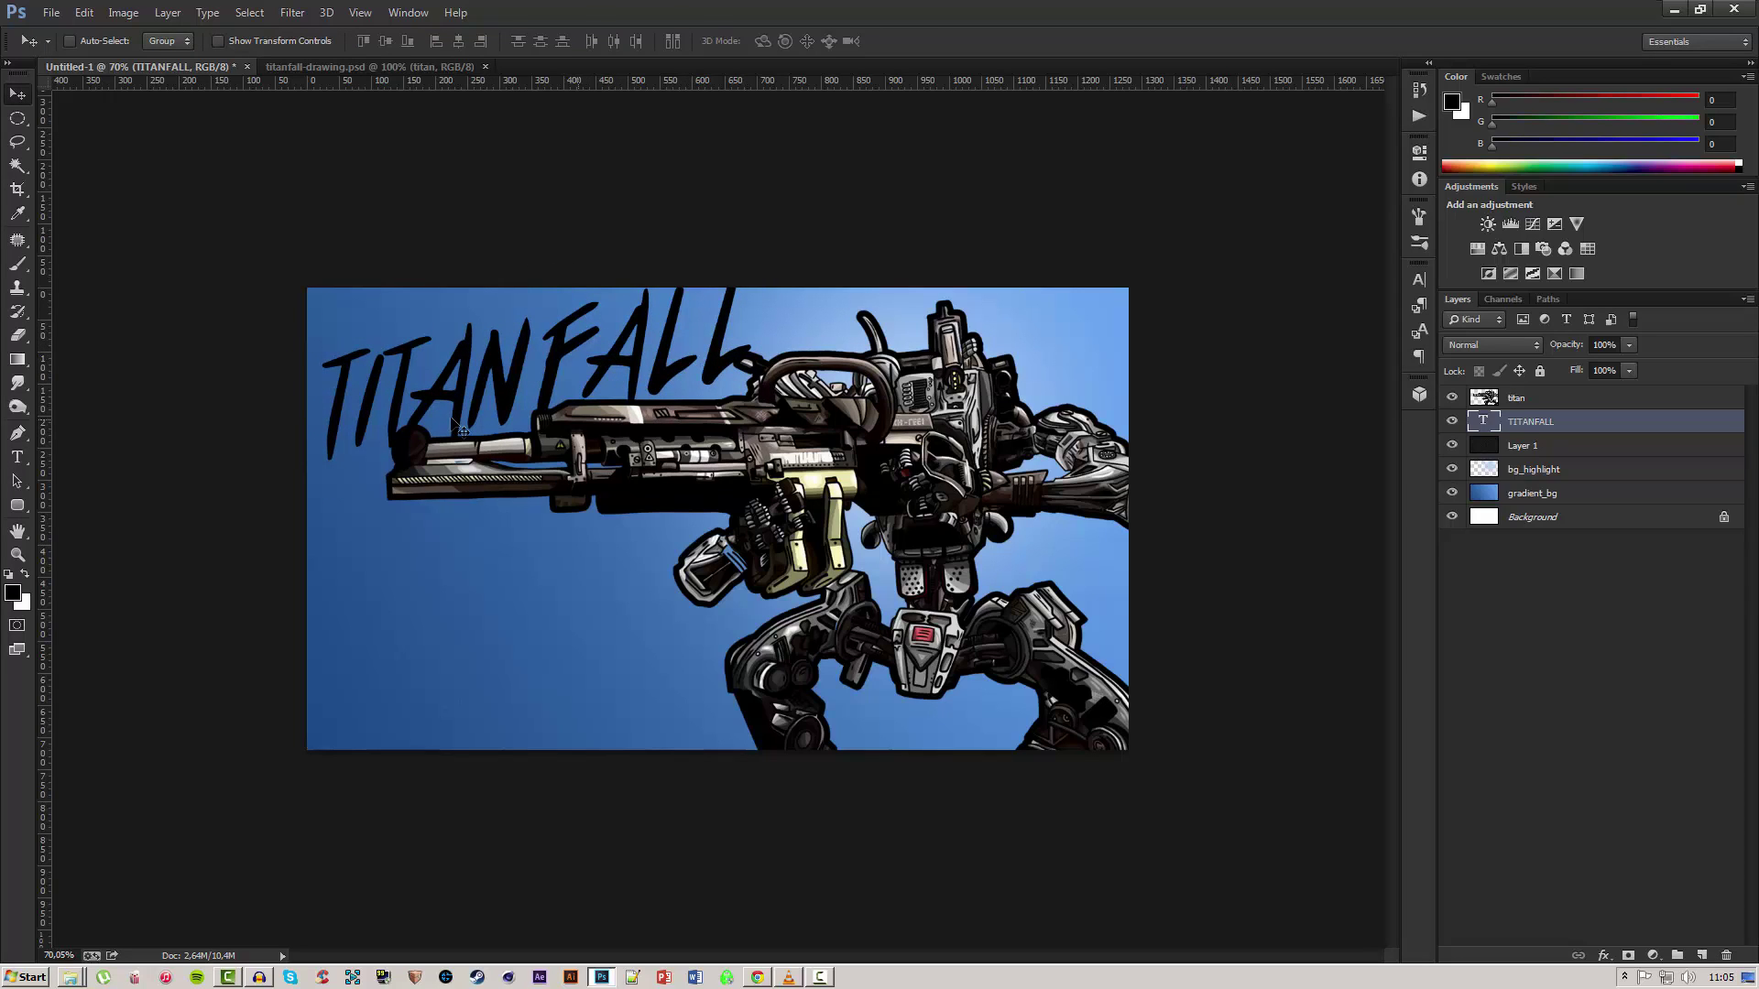
Add a Color Overlay to TITANFALL in pale cream #fdfcea sampled from the gun.
double_click(1585, 428)
key("Escape")
double_click(1595, 429)
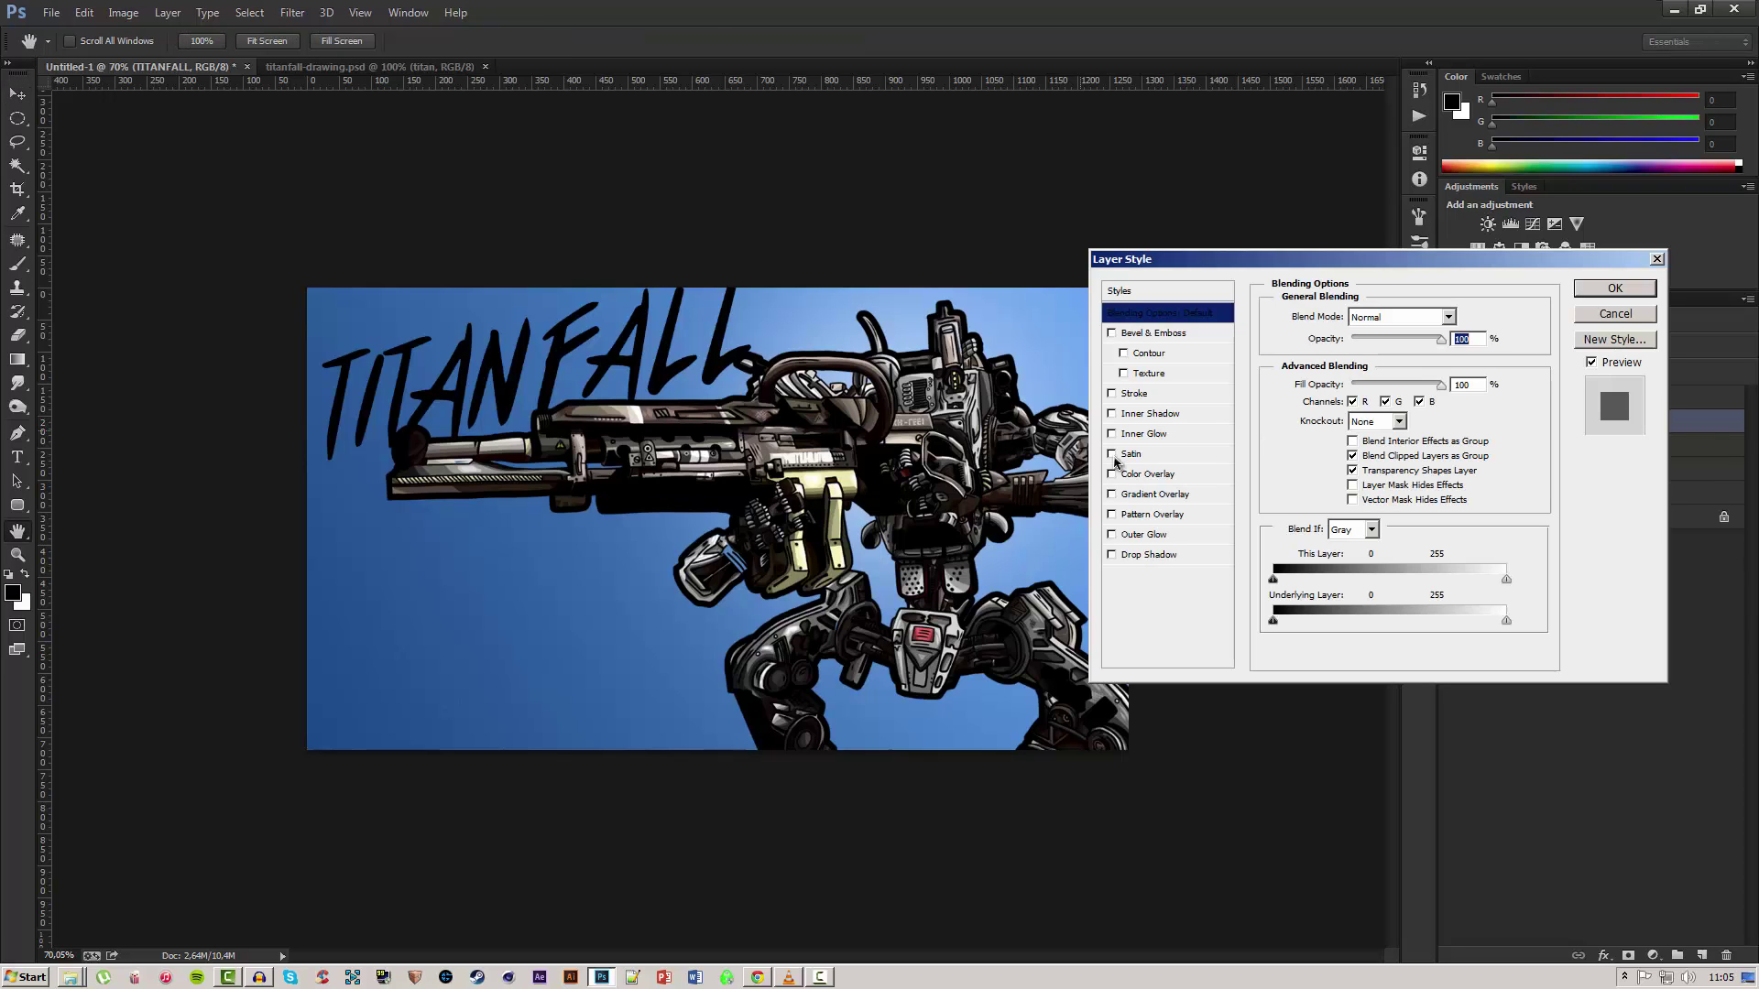
left_click(1161, 473)
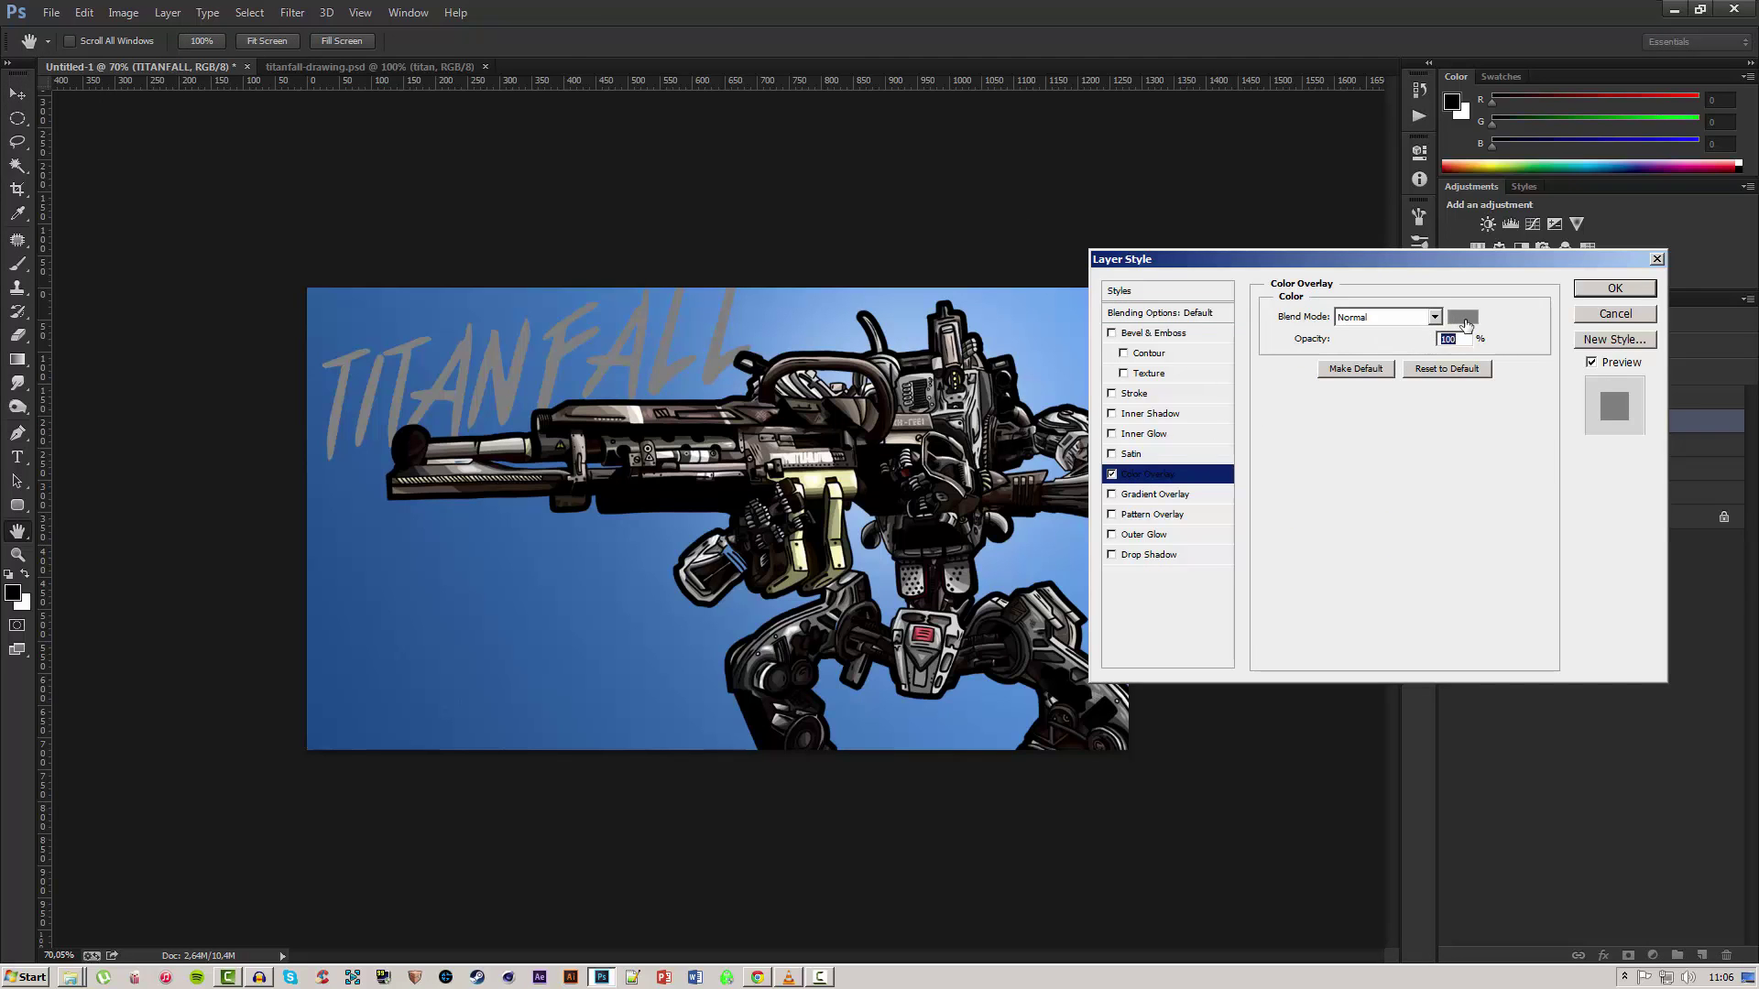
left_click(1463, 318)
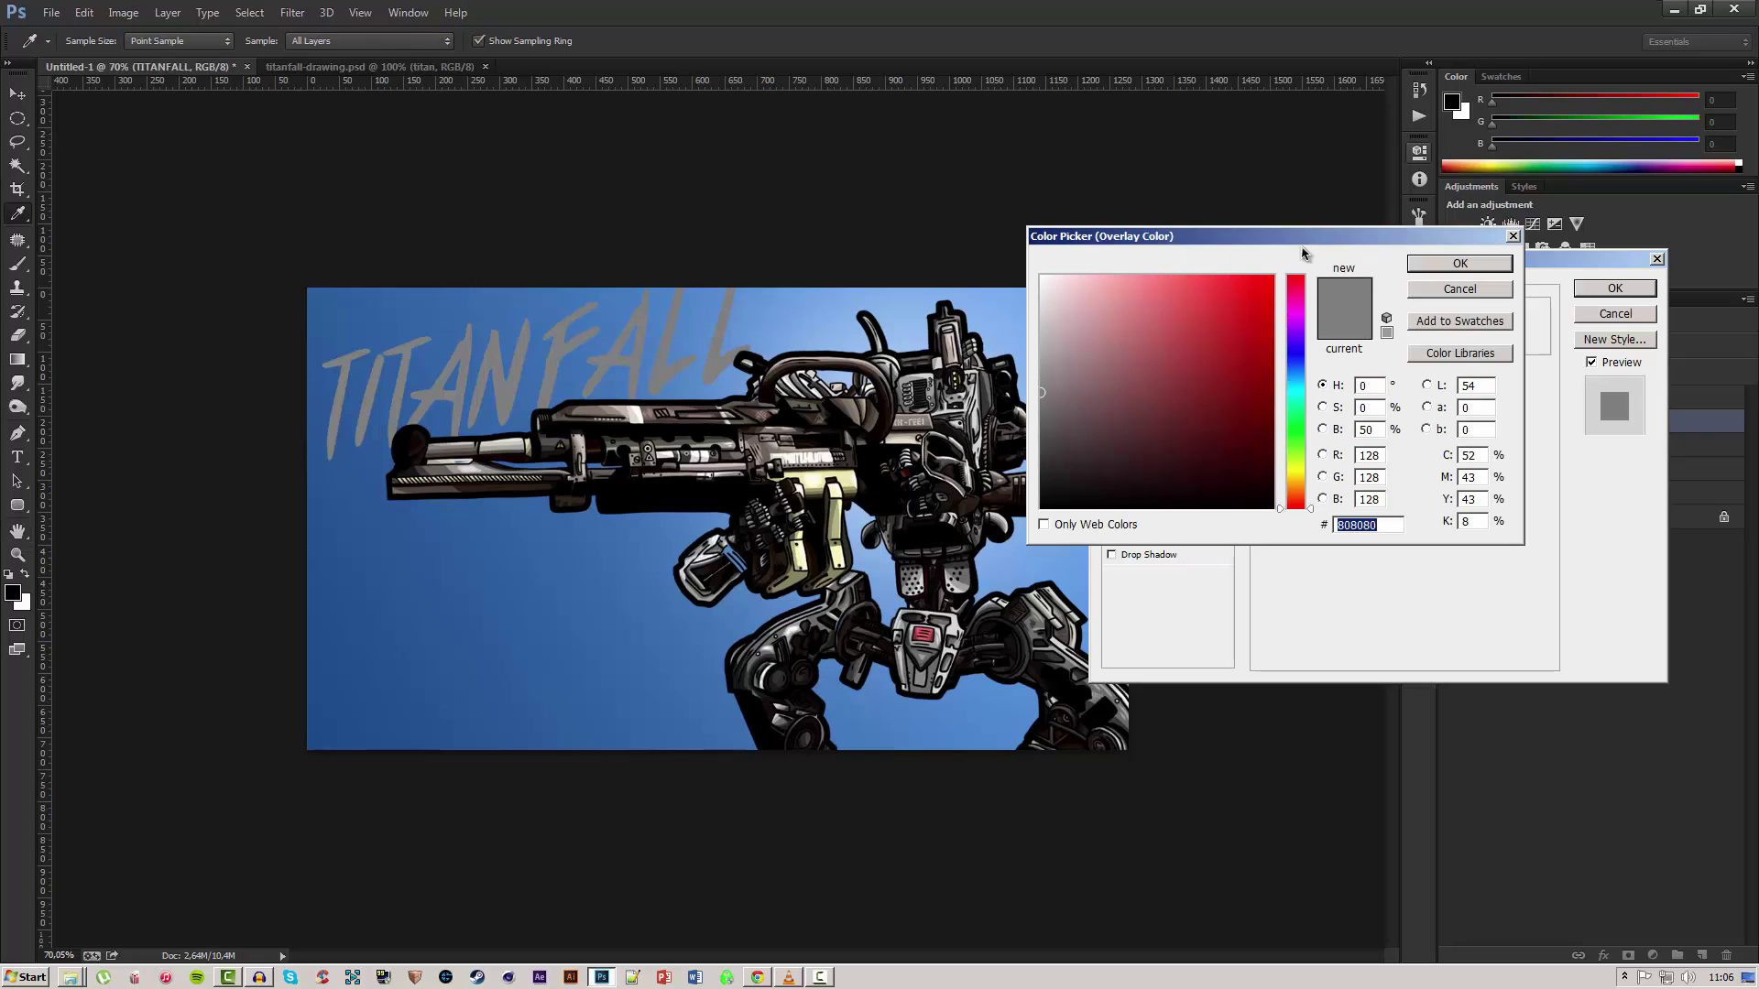
left_click(818, 487)
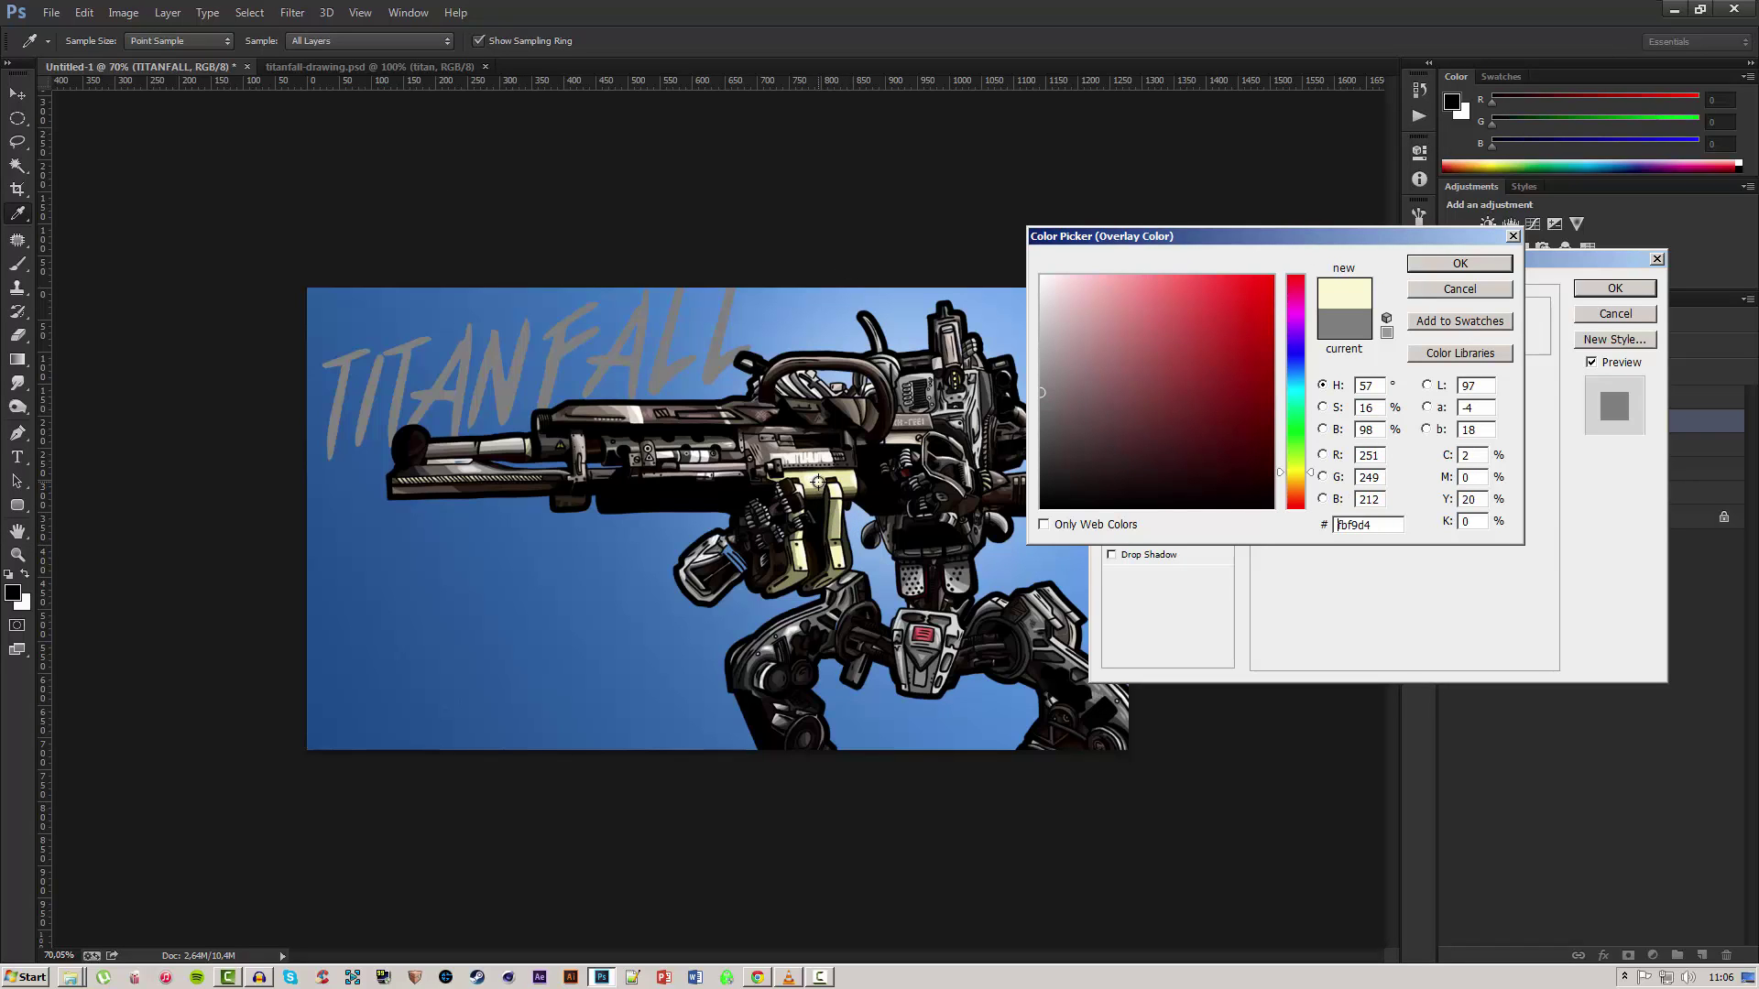
left_click(818, 481)
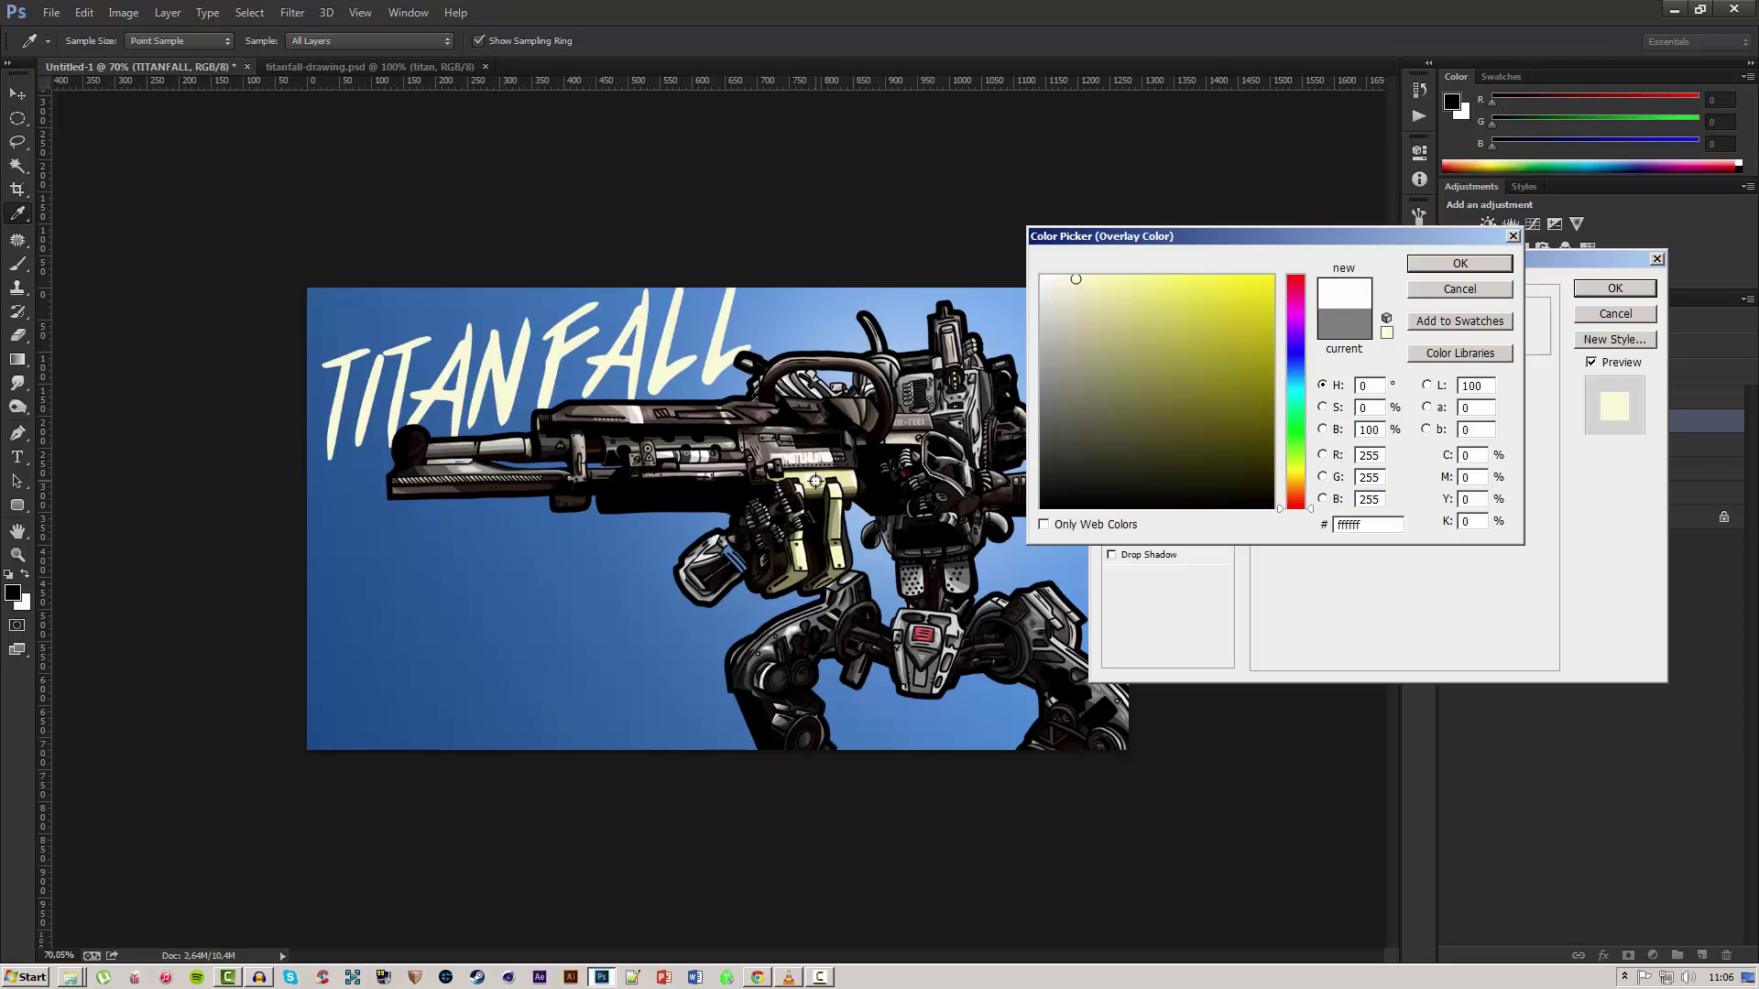
left_click(815, 481)
left_click(1460, 263)
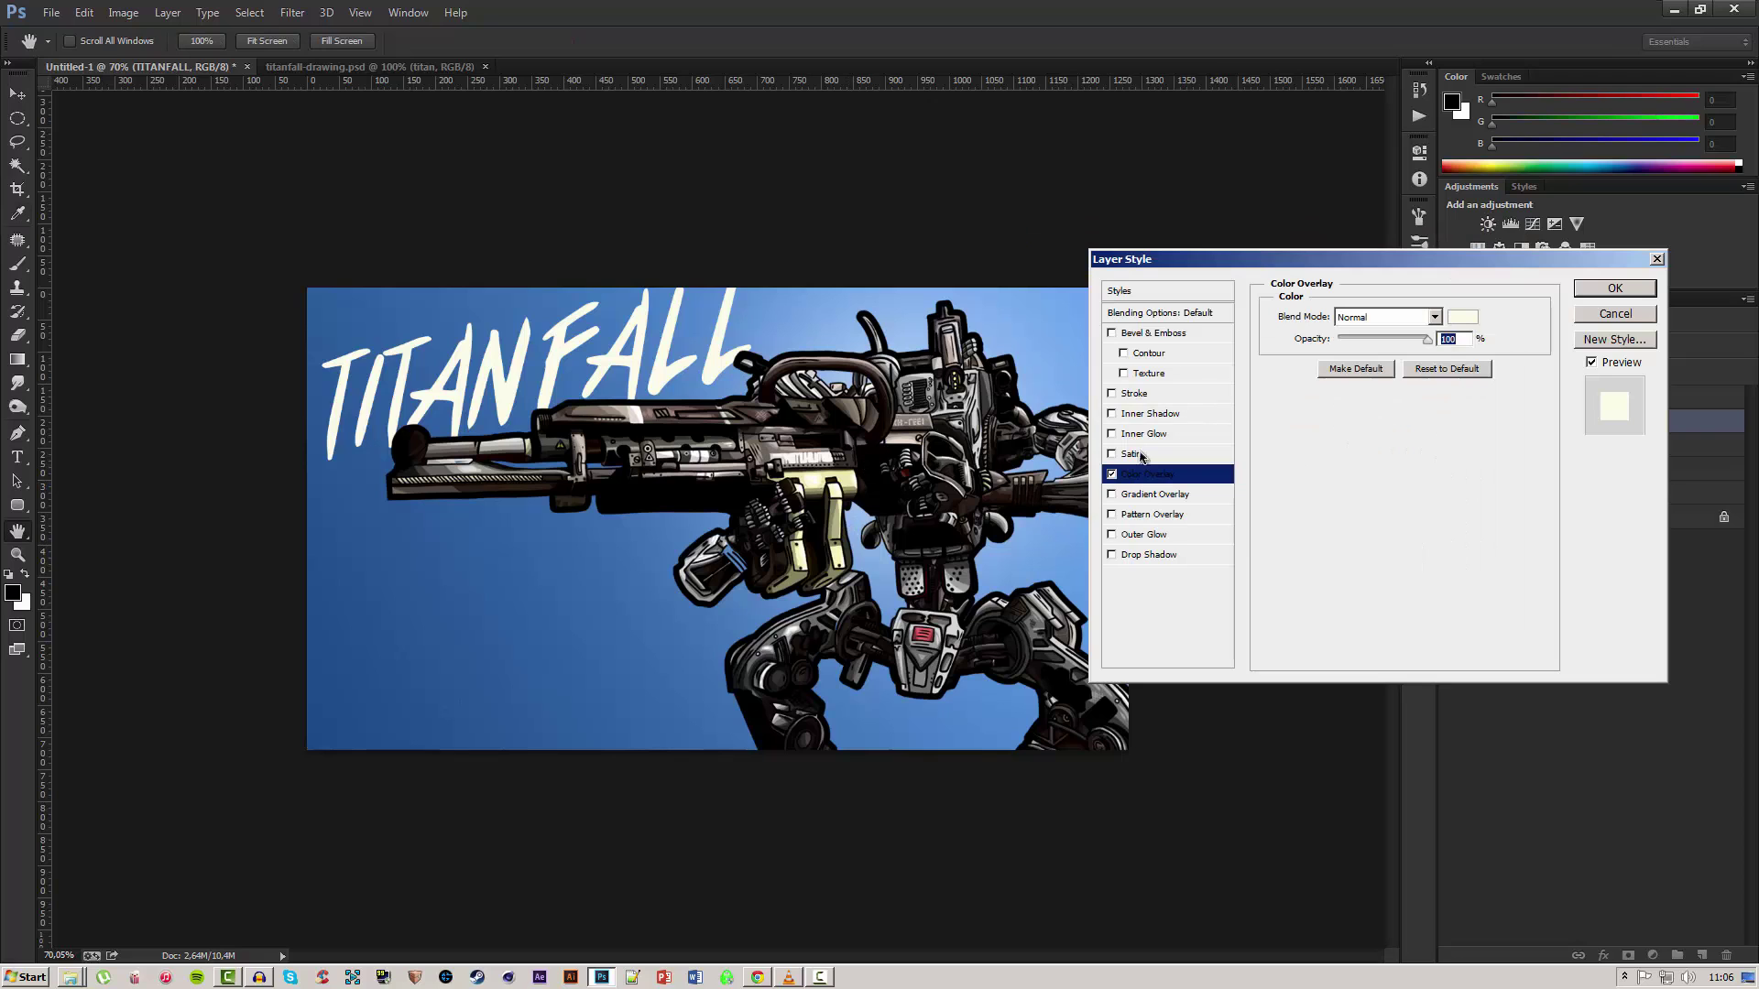
left_click(1614, 290)
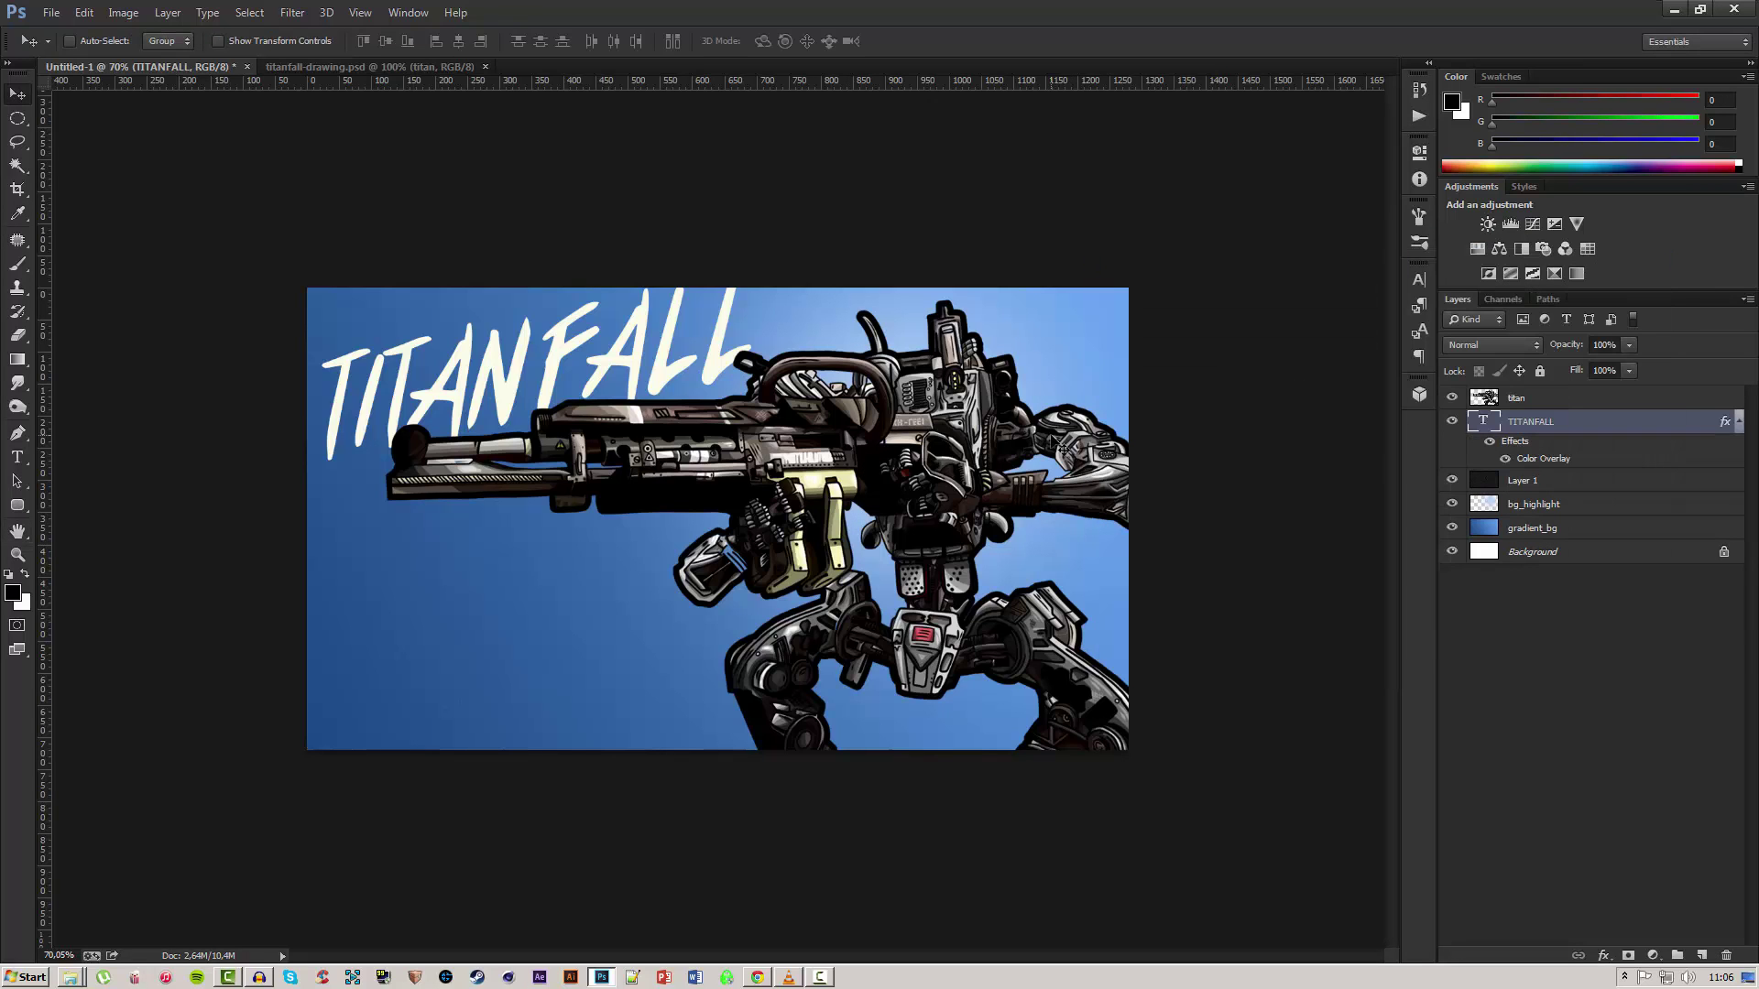
Duplicate the TITANFALL layer and place the copy below the original.
scroll(632, 467, "up", 4)
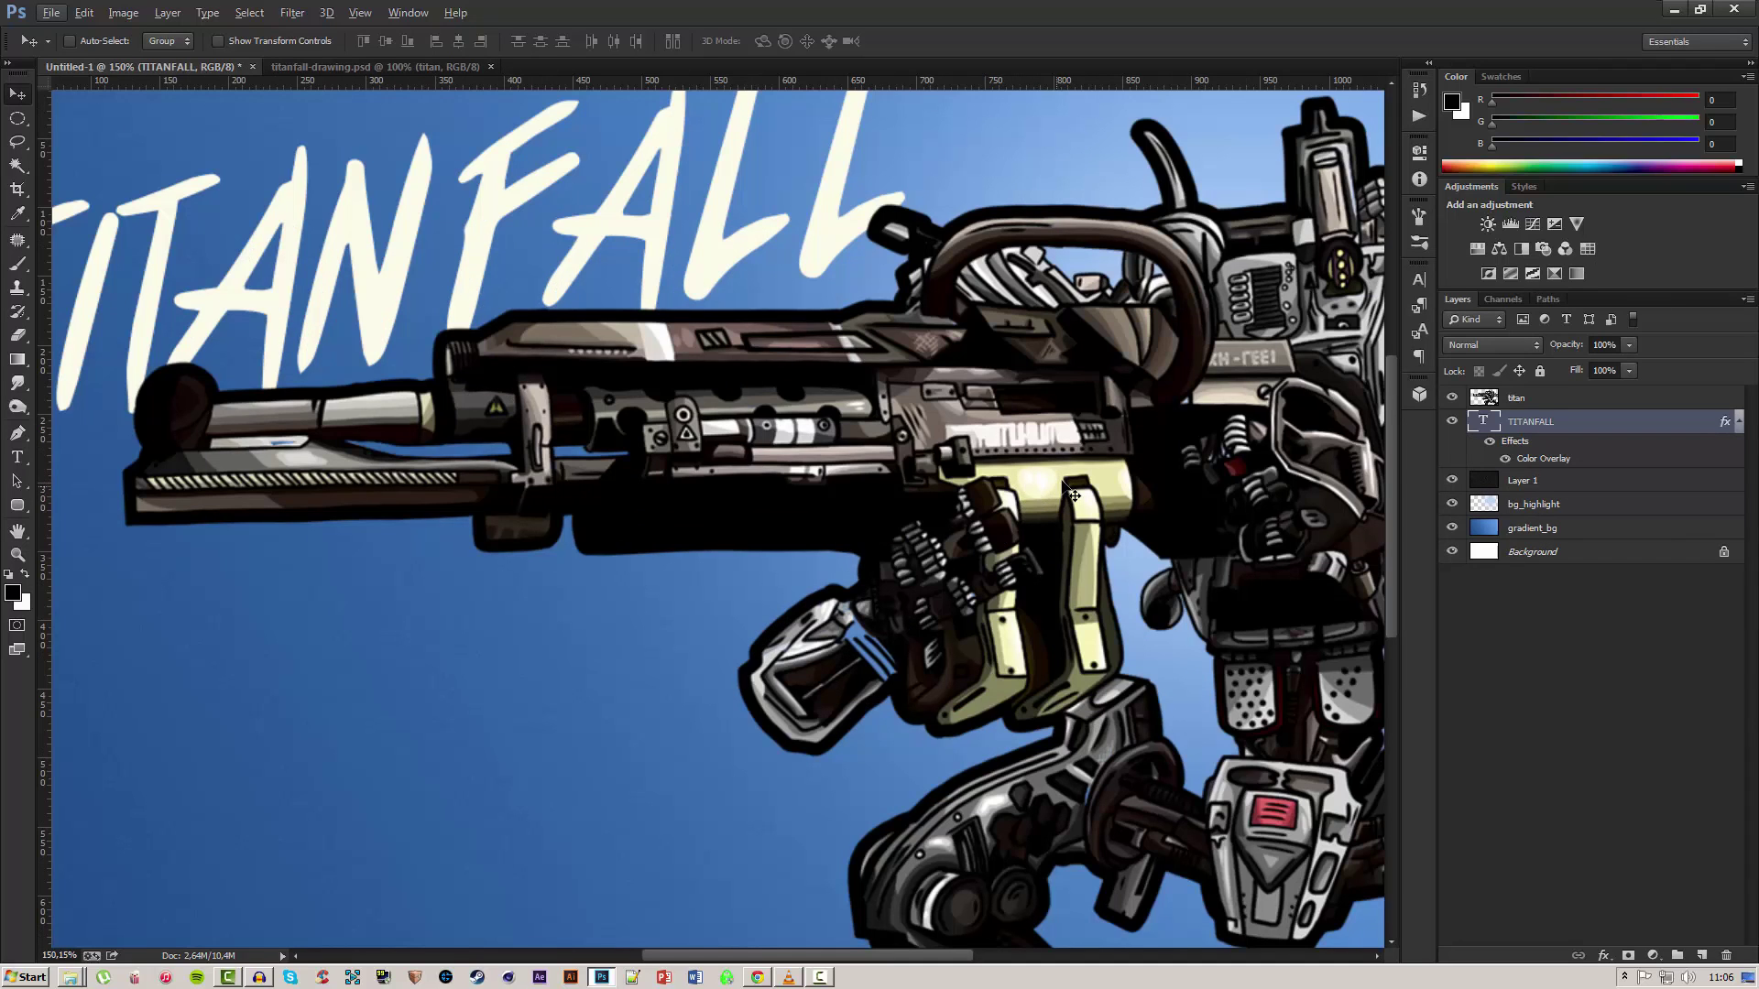
scroll(550, 495, "down", 4)
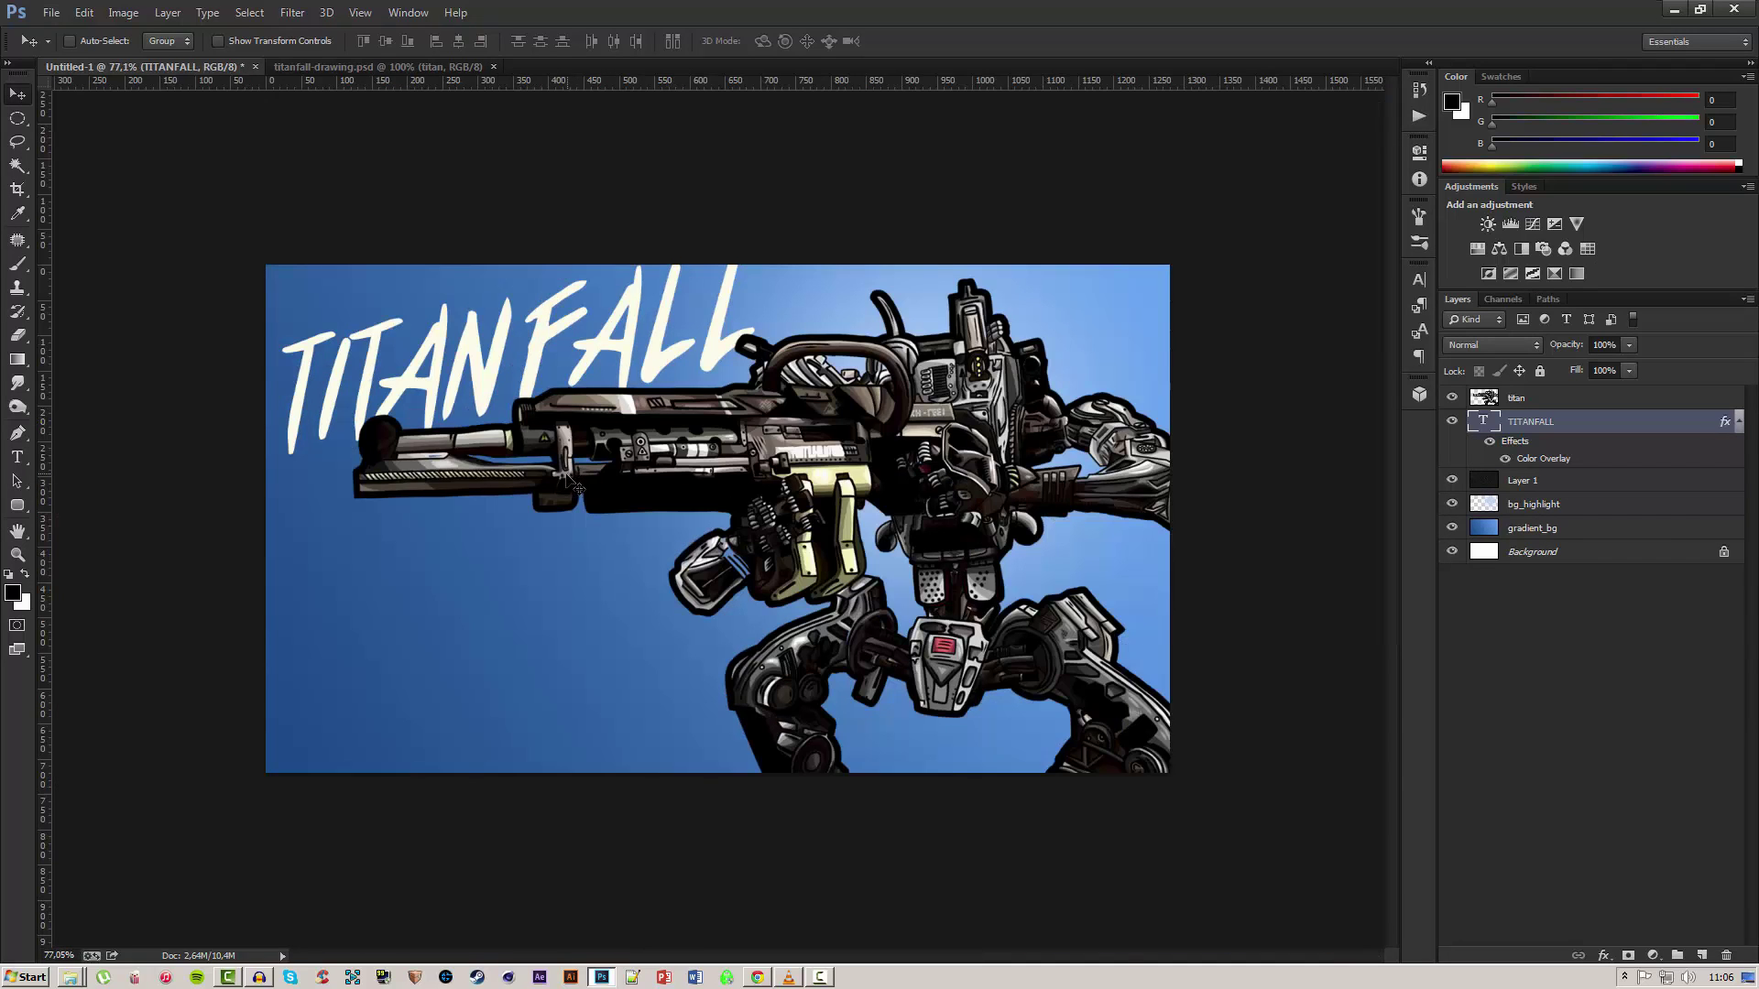
scroll(576, 485, "up", 1)
left_click(1740, 422)
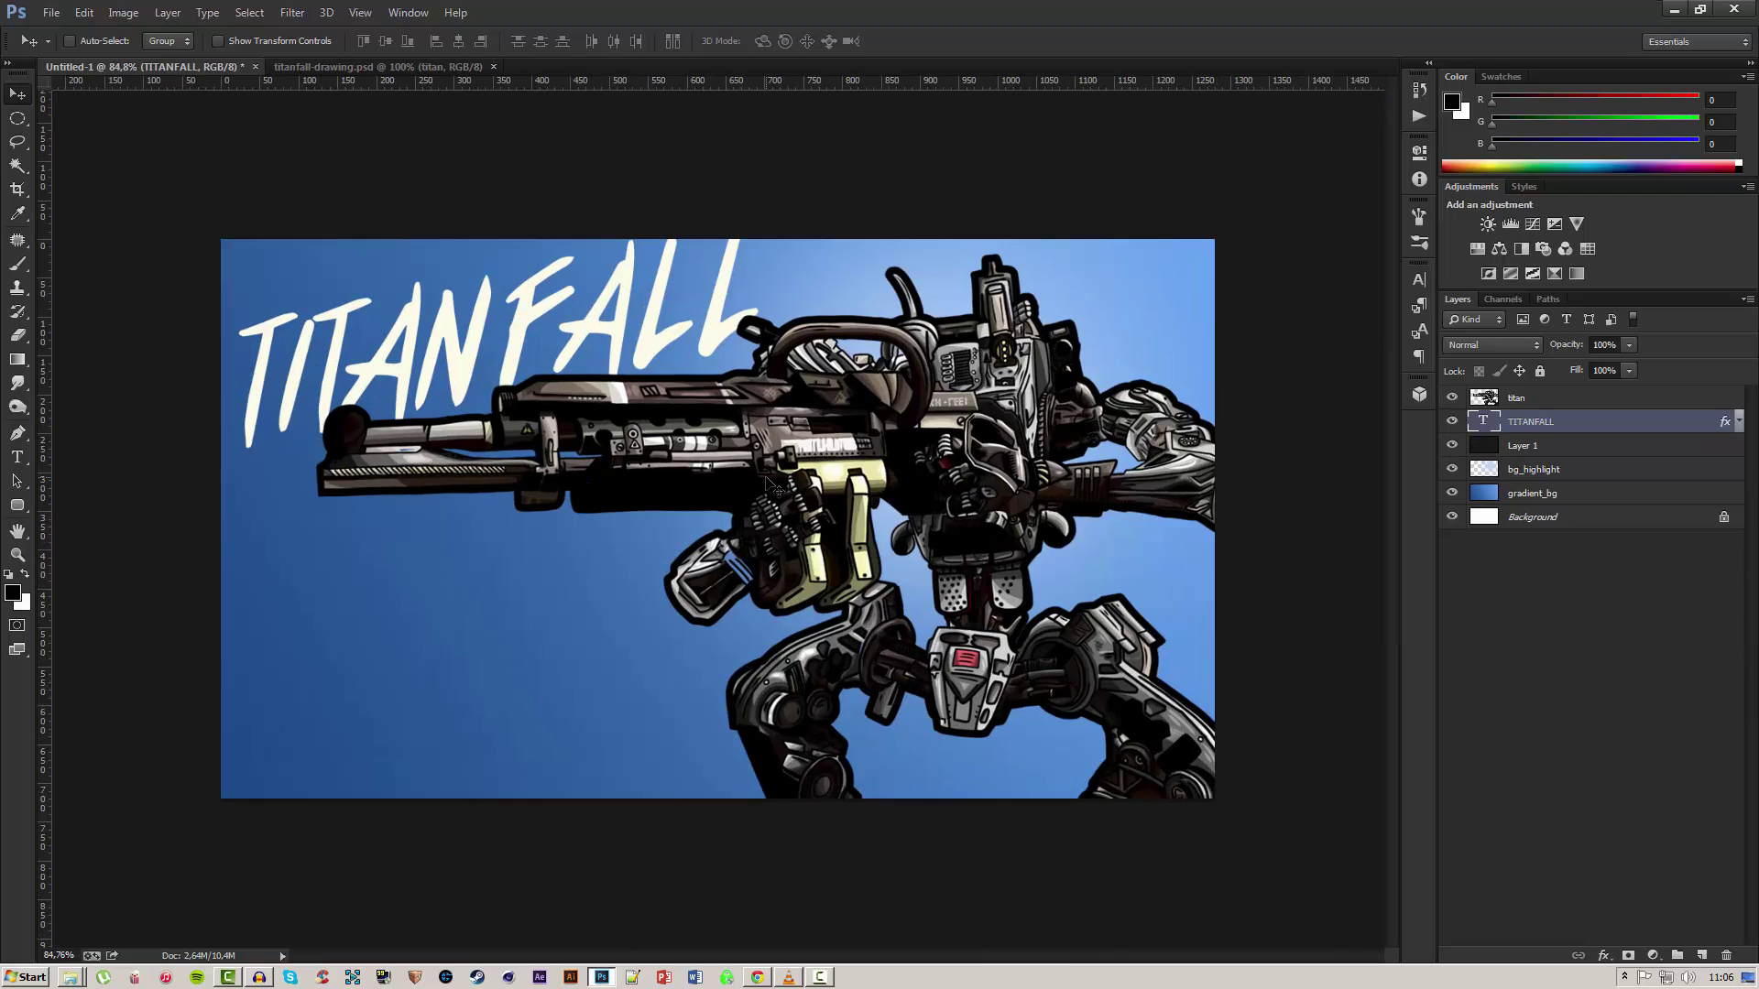
key("ctrl+j")
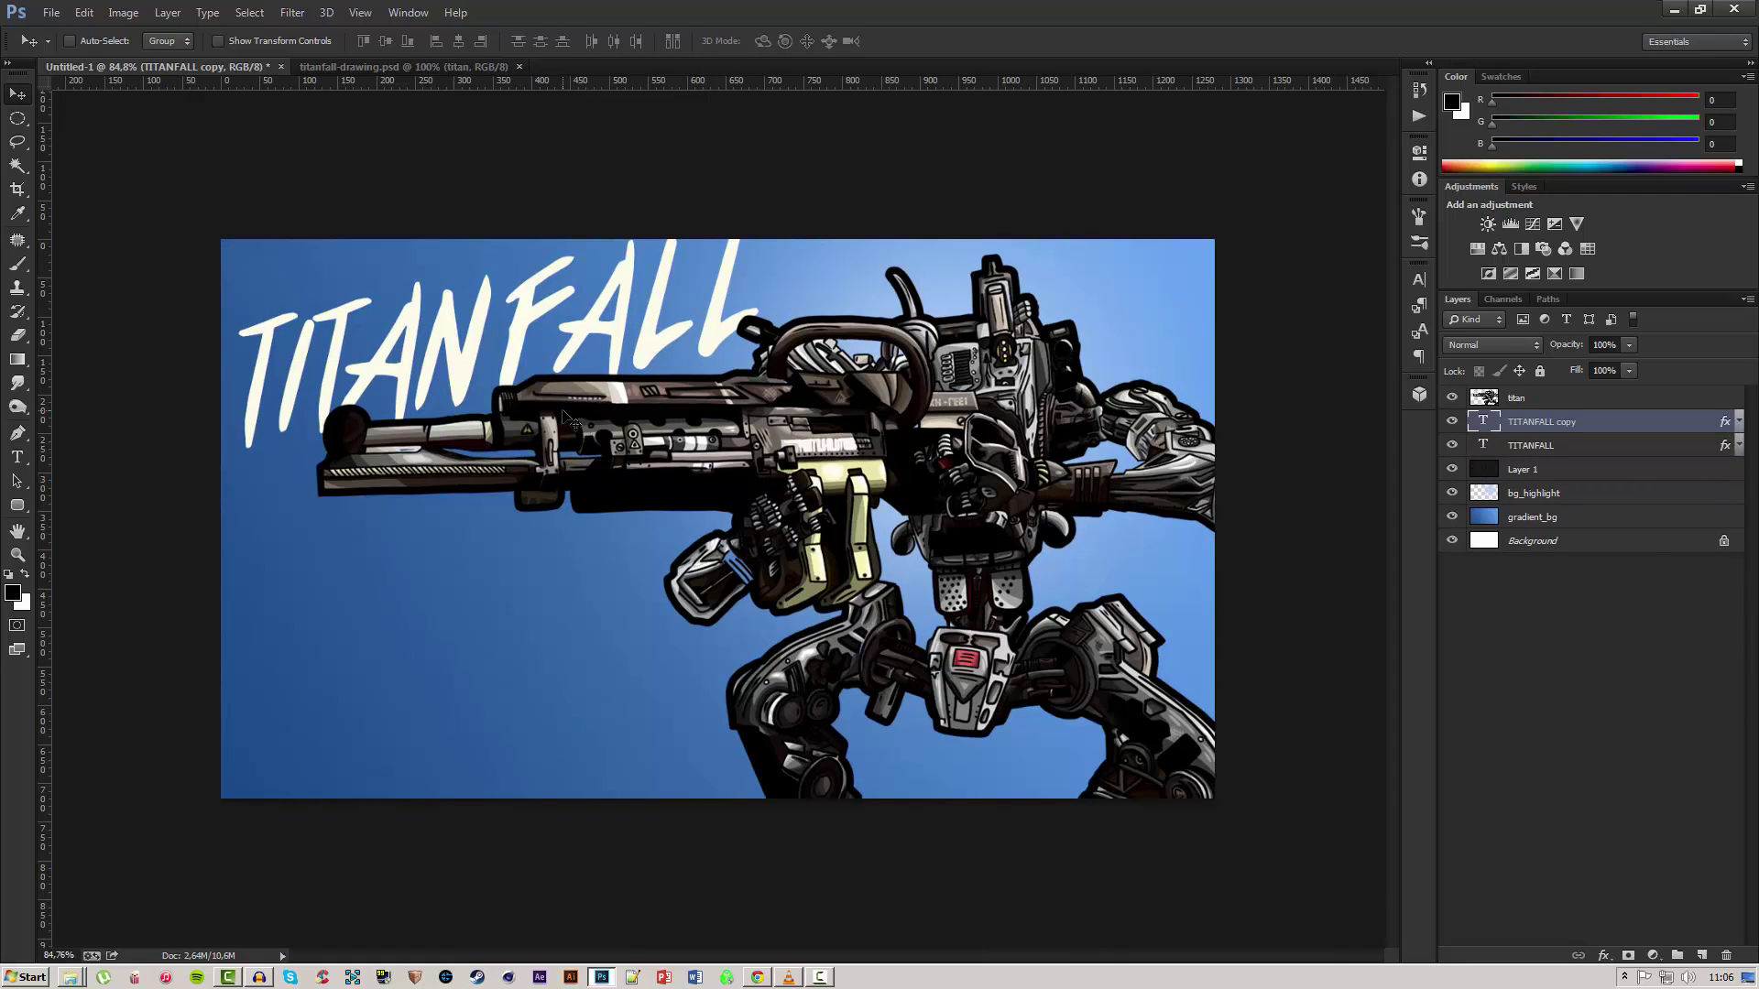
left_click_drag(570, 385, 554, 574)
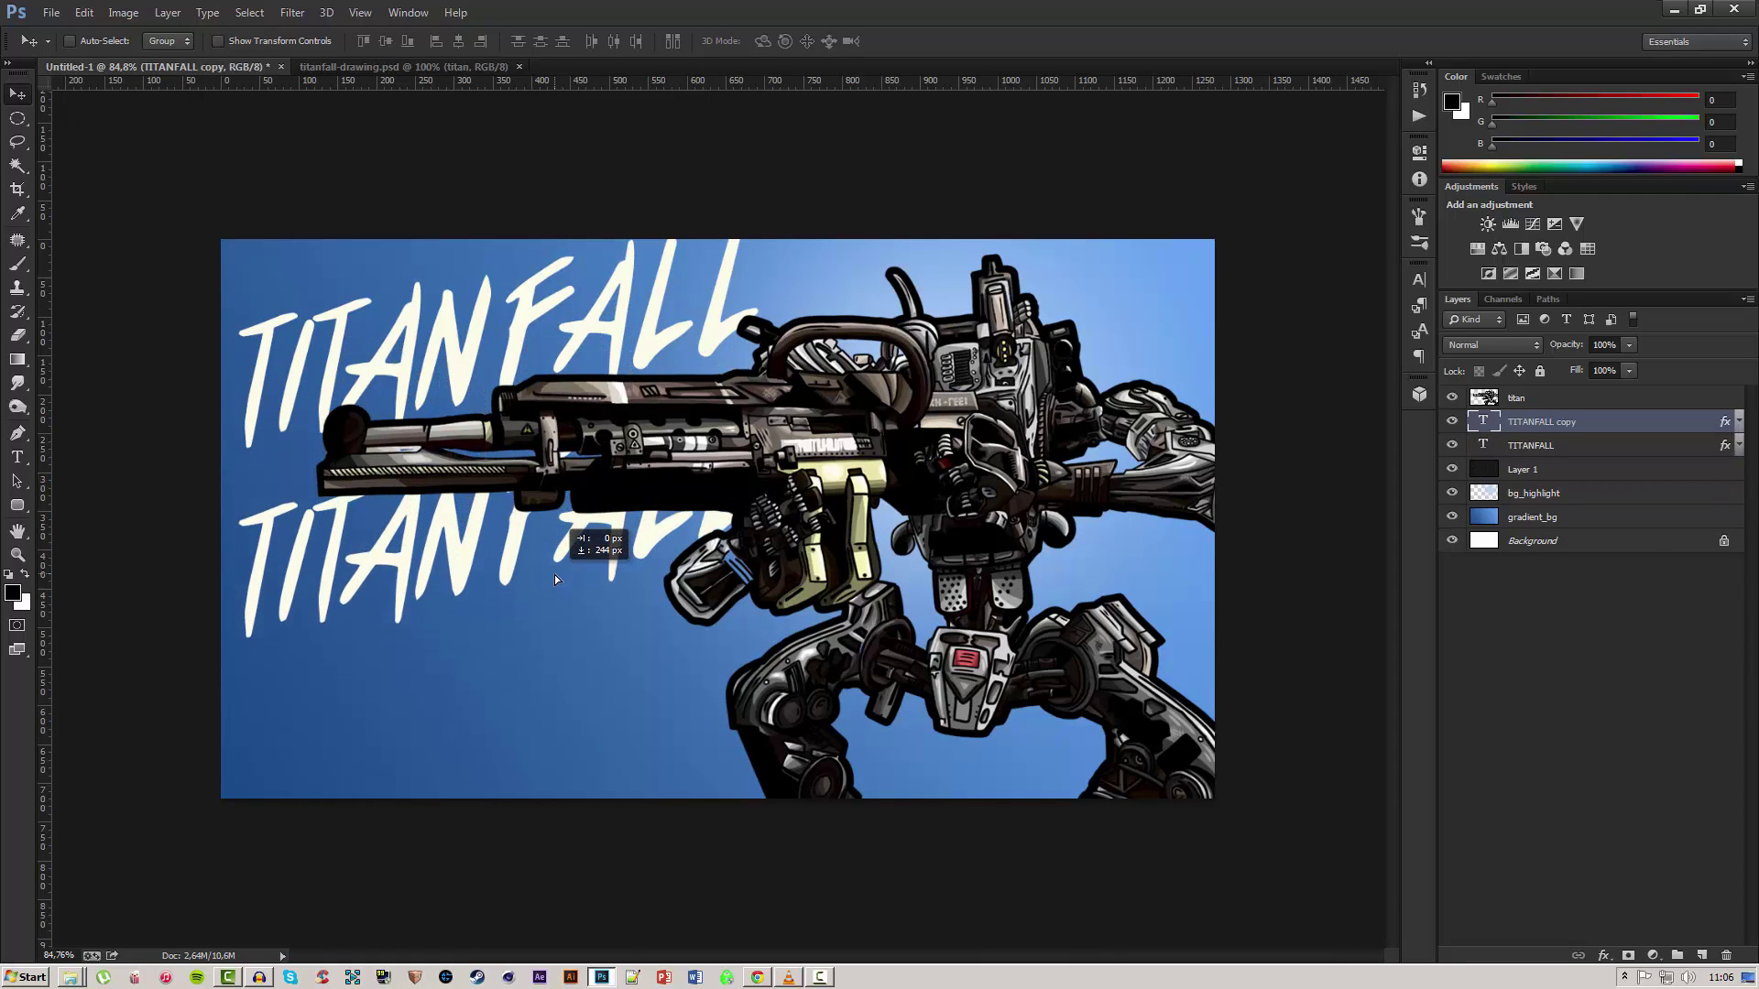
Replace the copy's text with 'INCOMING' at 175 pt and commit it.
double_click(1482, 423)
type("INCOM")
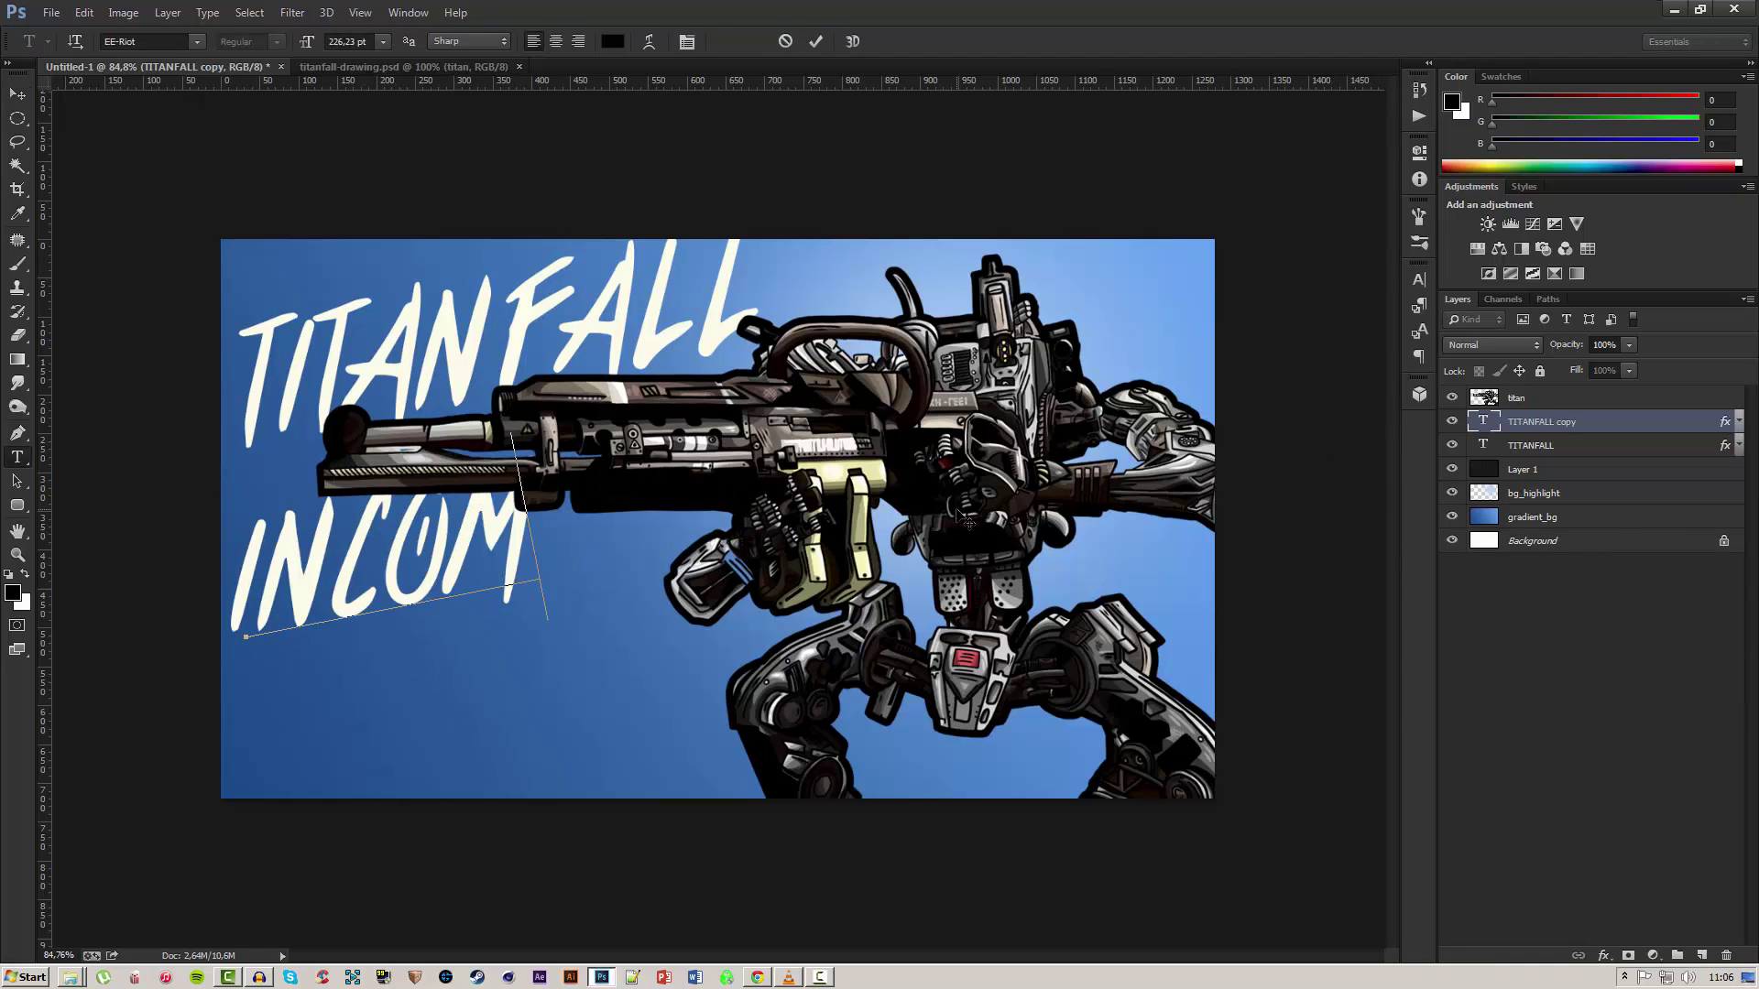
type("ING")
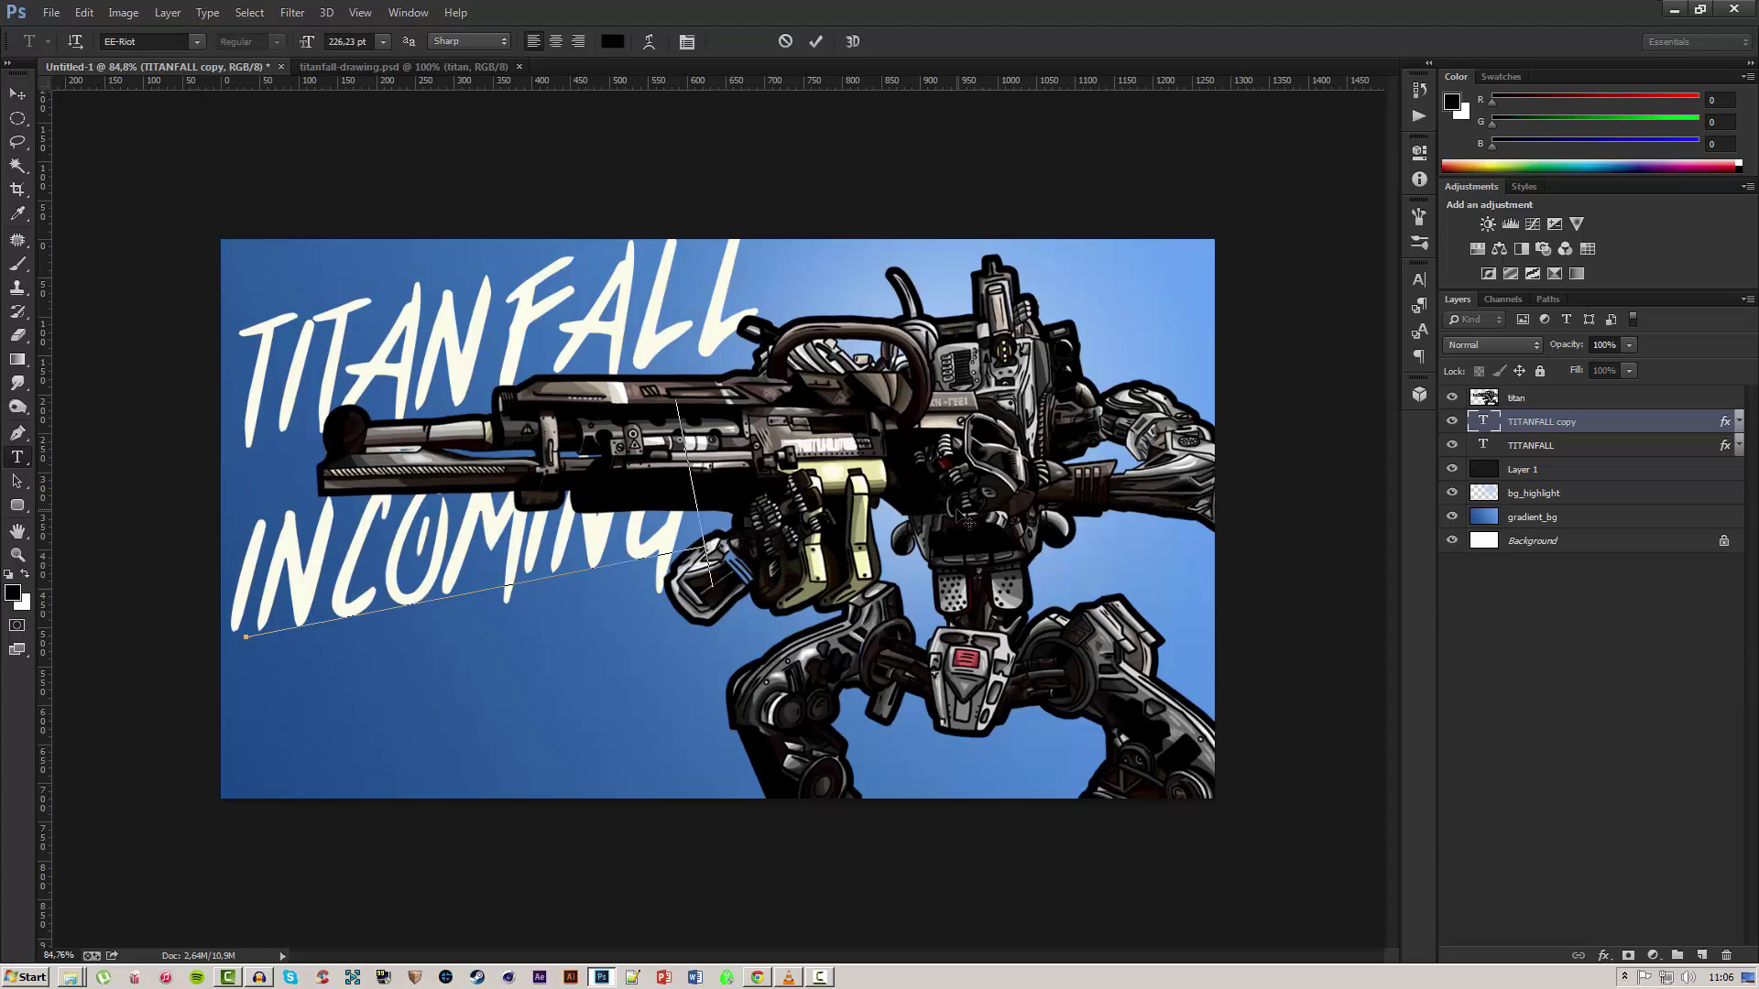
key("ctrl+Return")
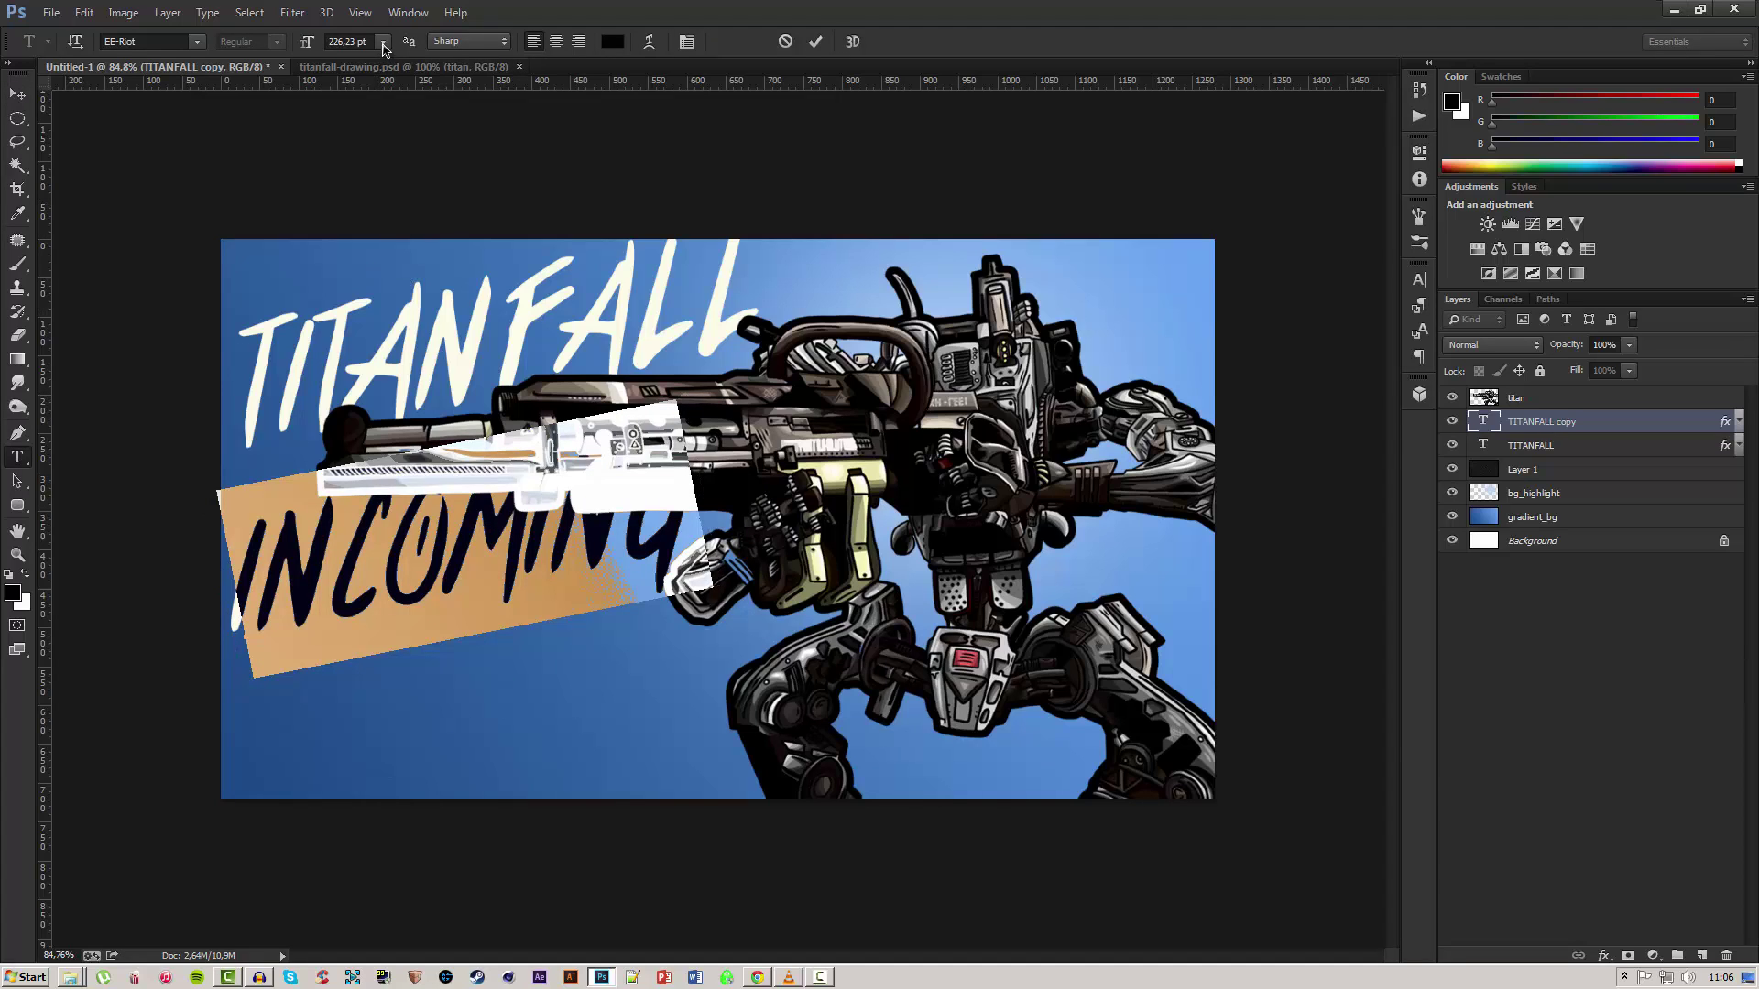
left_click(385, 48)
left_click(366, 294)
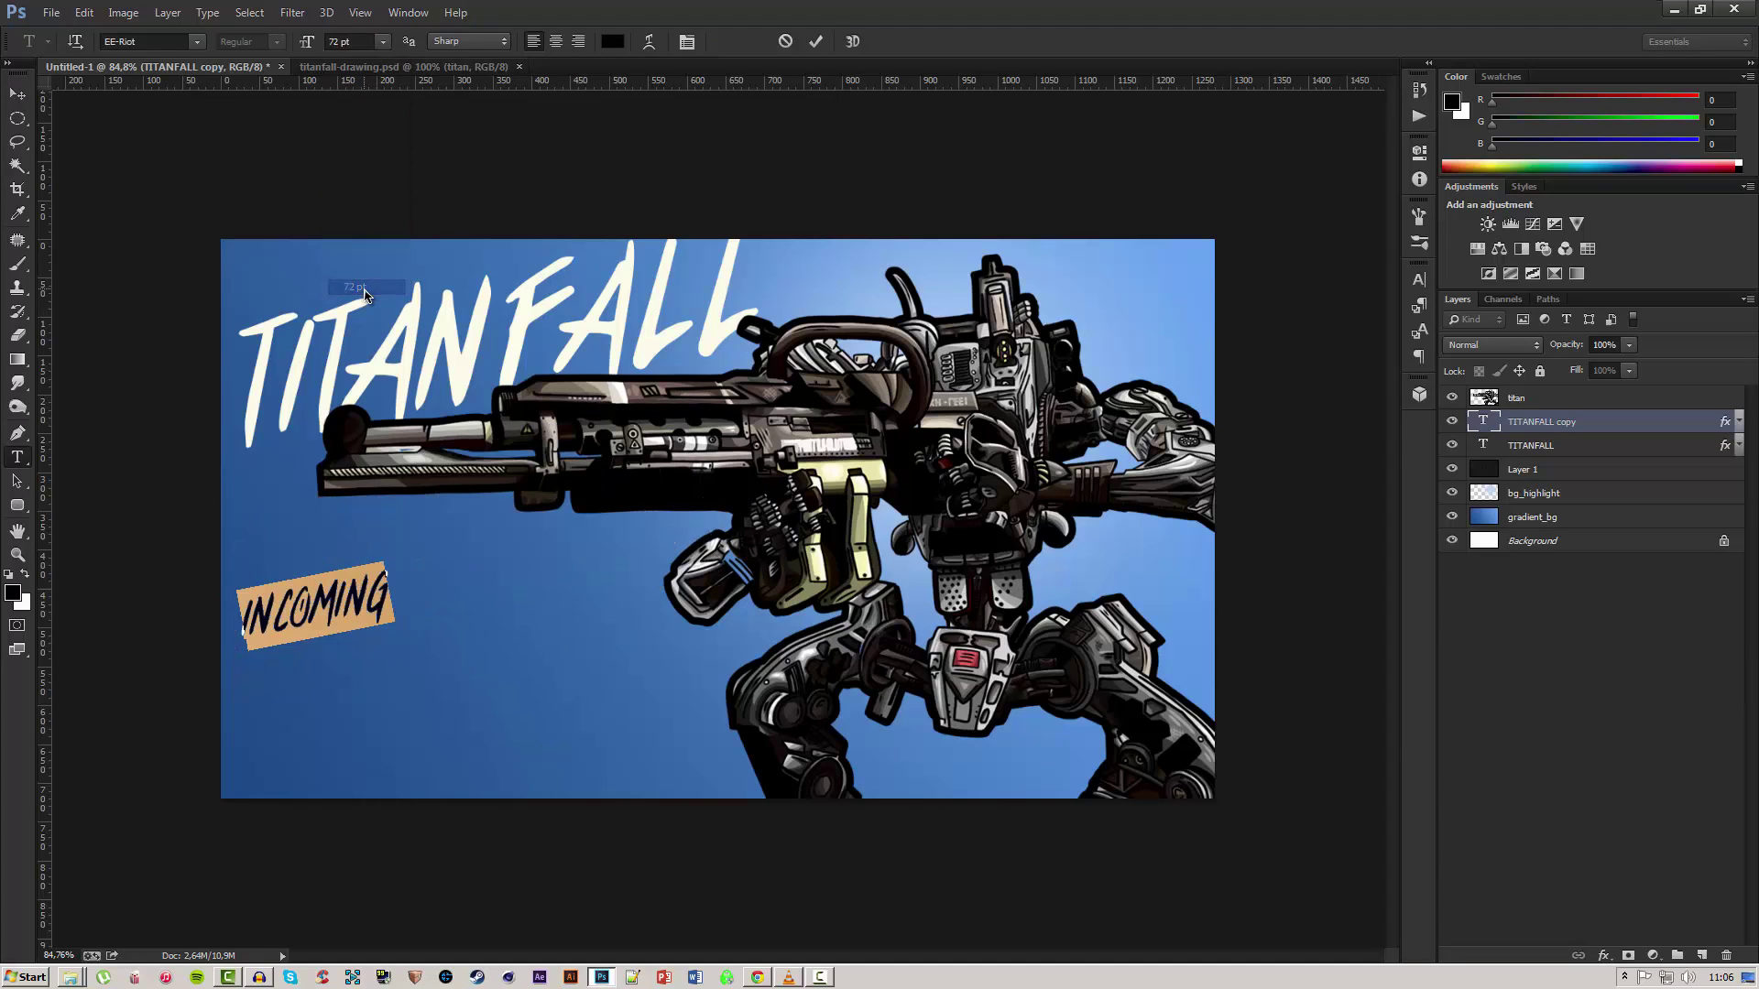
left_click(352, 42)
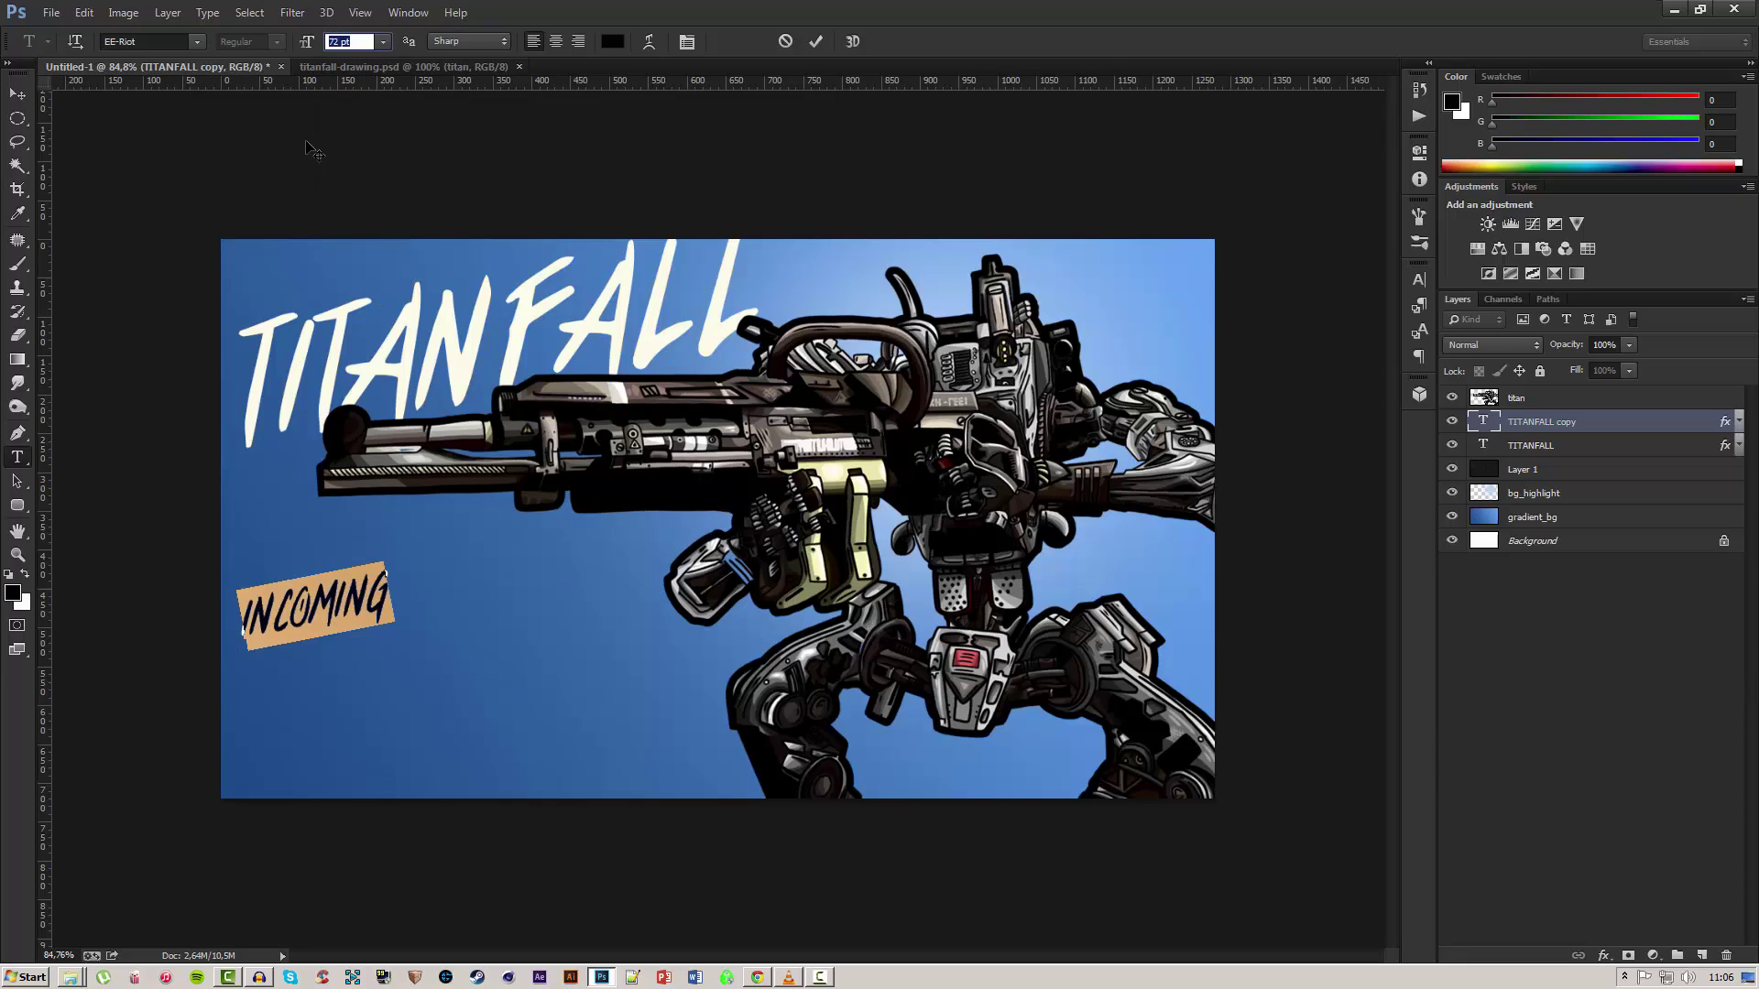
type("150")
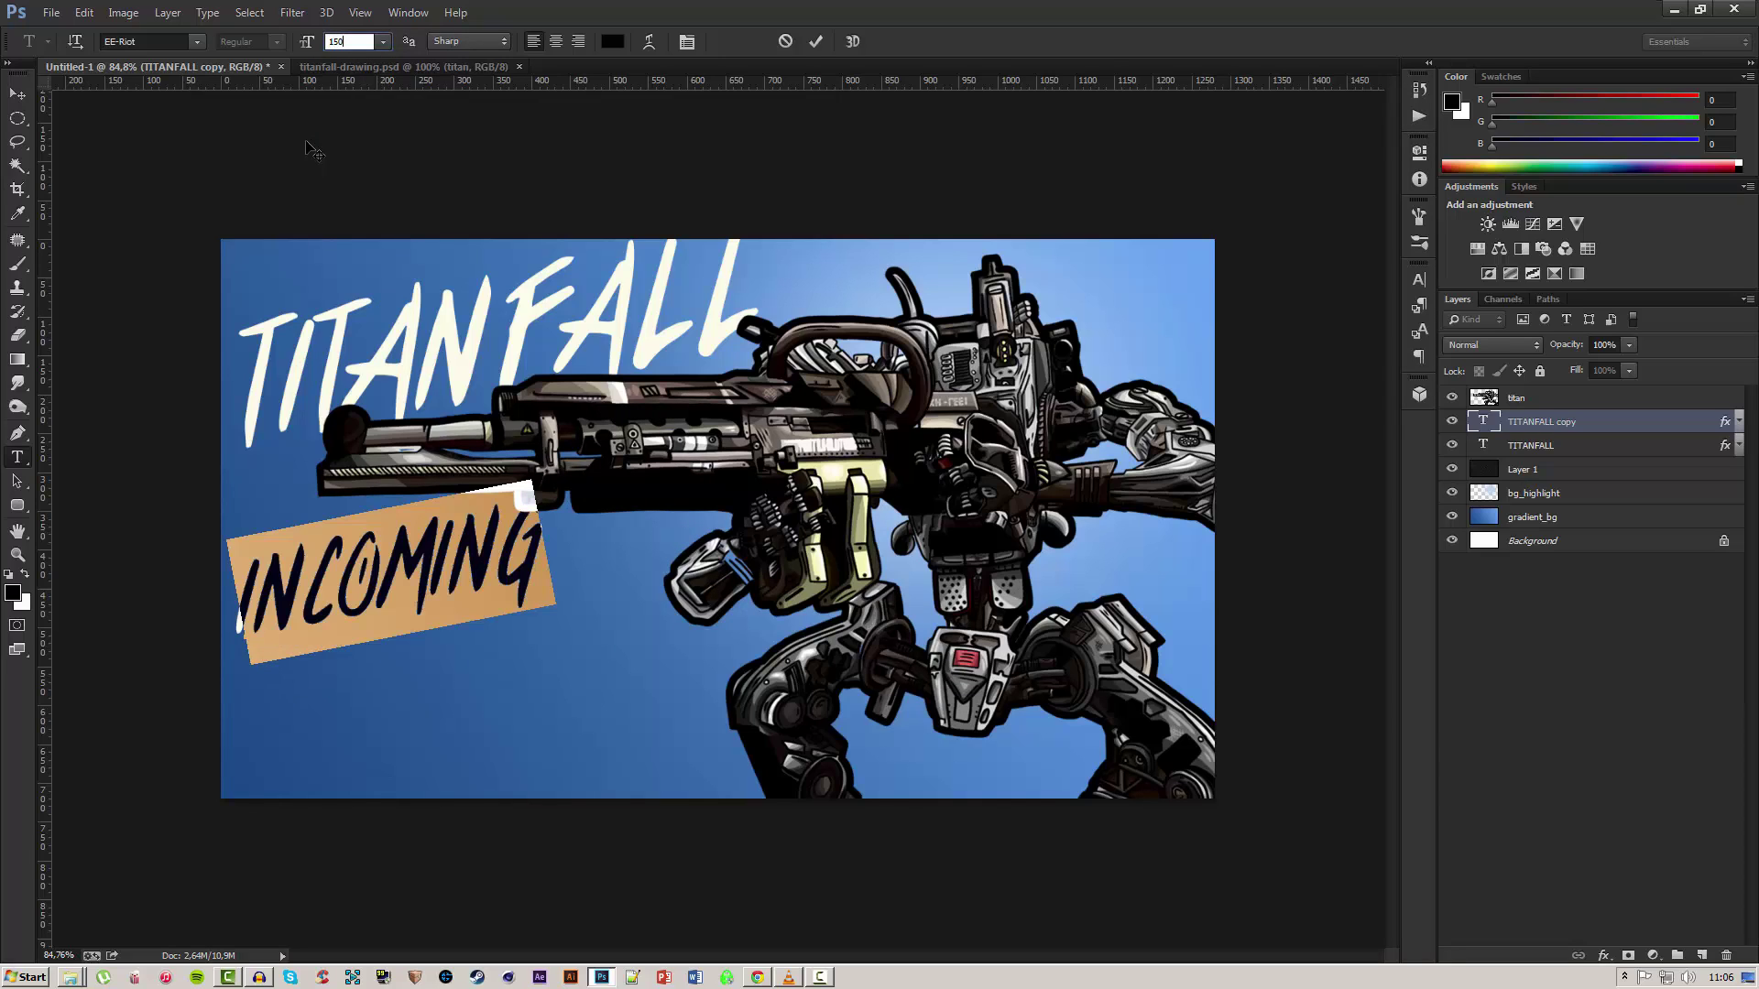
key("BackSpace")
key("BackSpace")
type("75")
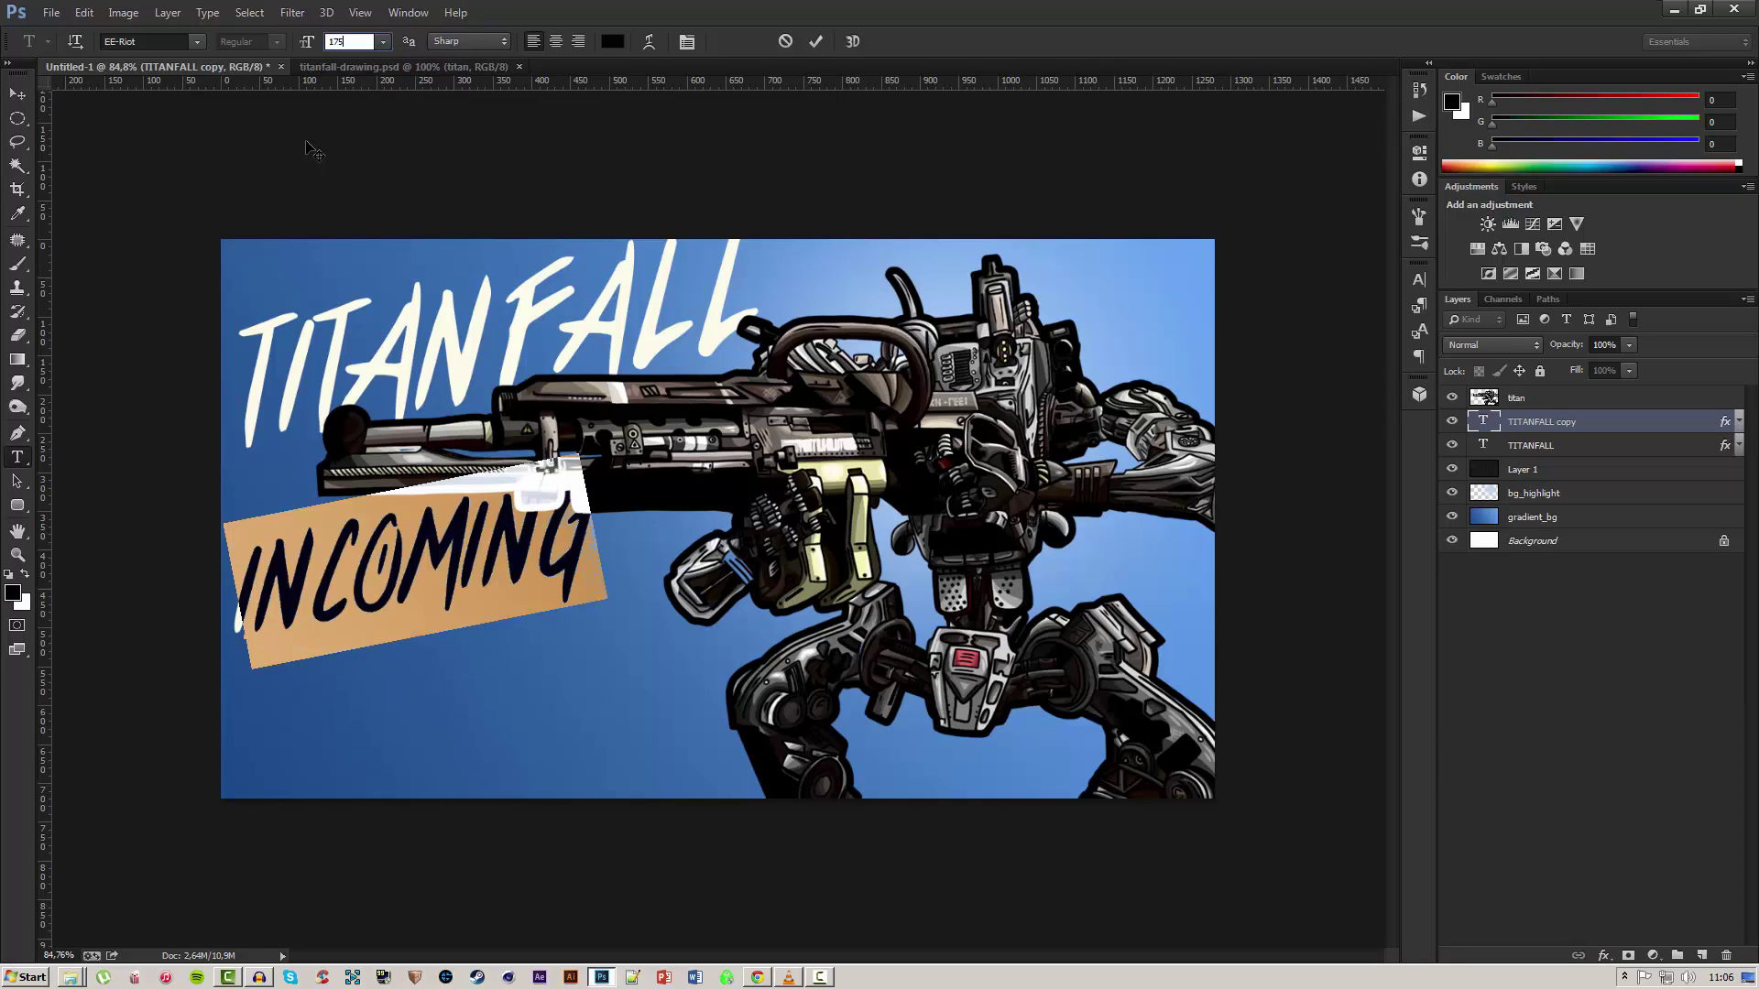
key("ctrl+Return")
Move INCOMING up under TITANFALL and shift it about 76 px right.
key("v")
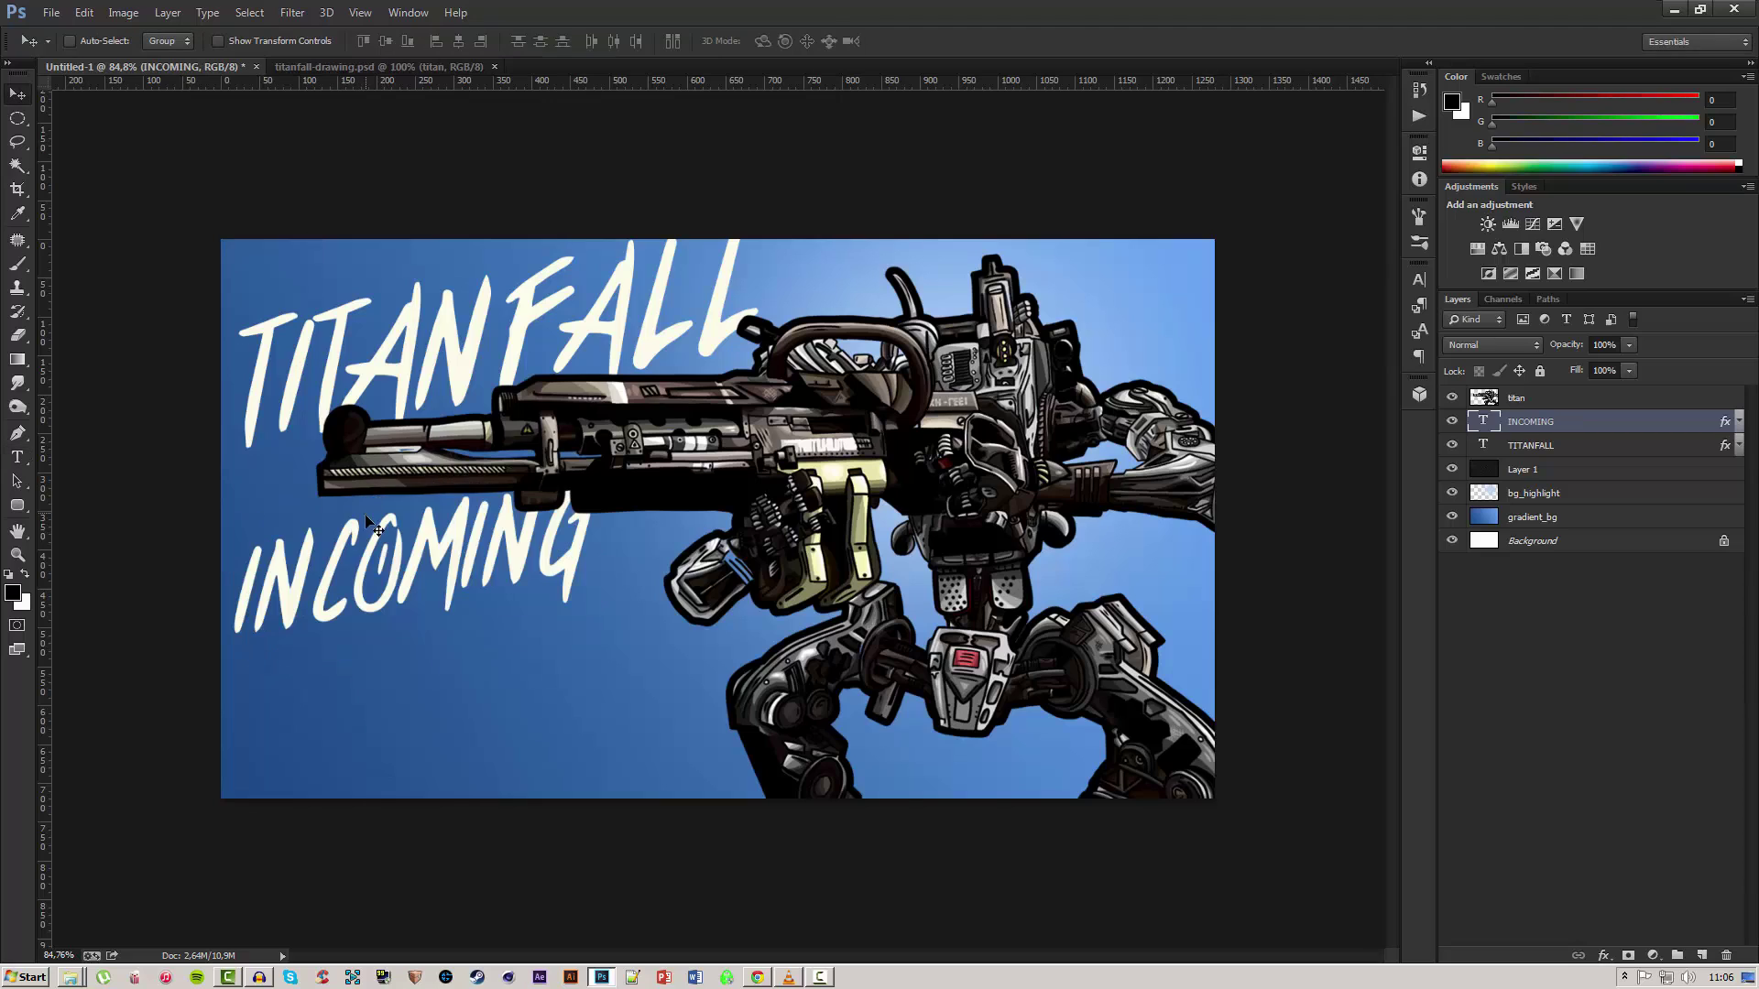
mouse_move(375, 524)
left_mouse_down()
mouse_move(383, 471)
mouse_move(366, 509)
left_mouse_up()
scroll(420, 526, "down", 3)
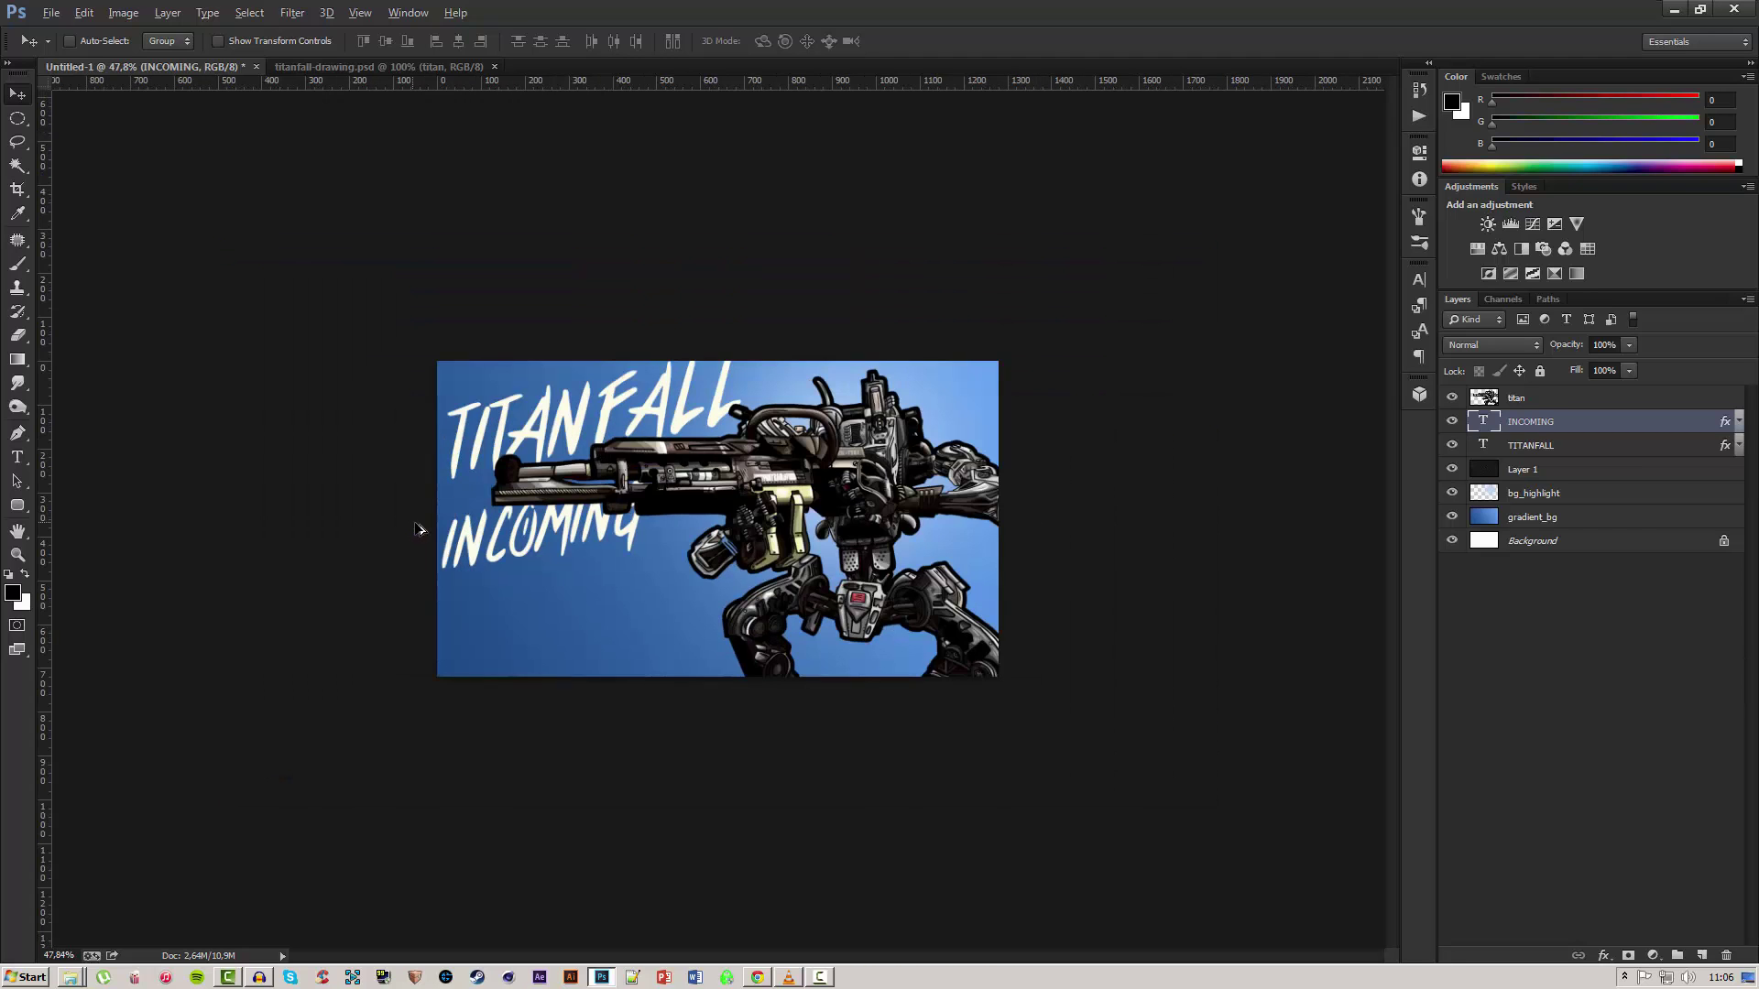
scroll(554, 545, "up", 2)
mouse_move(515, 536)
left_mouse_down()
mouse_move(551, 536)
mouse_move(520, 534)
left_mouse_up()
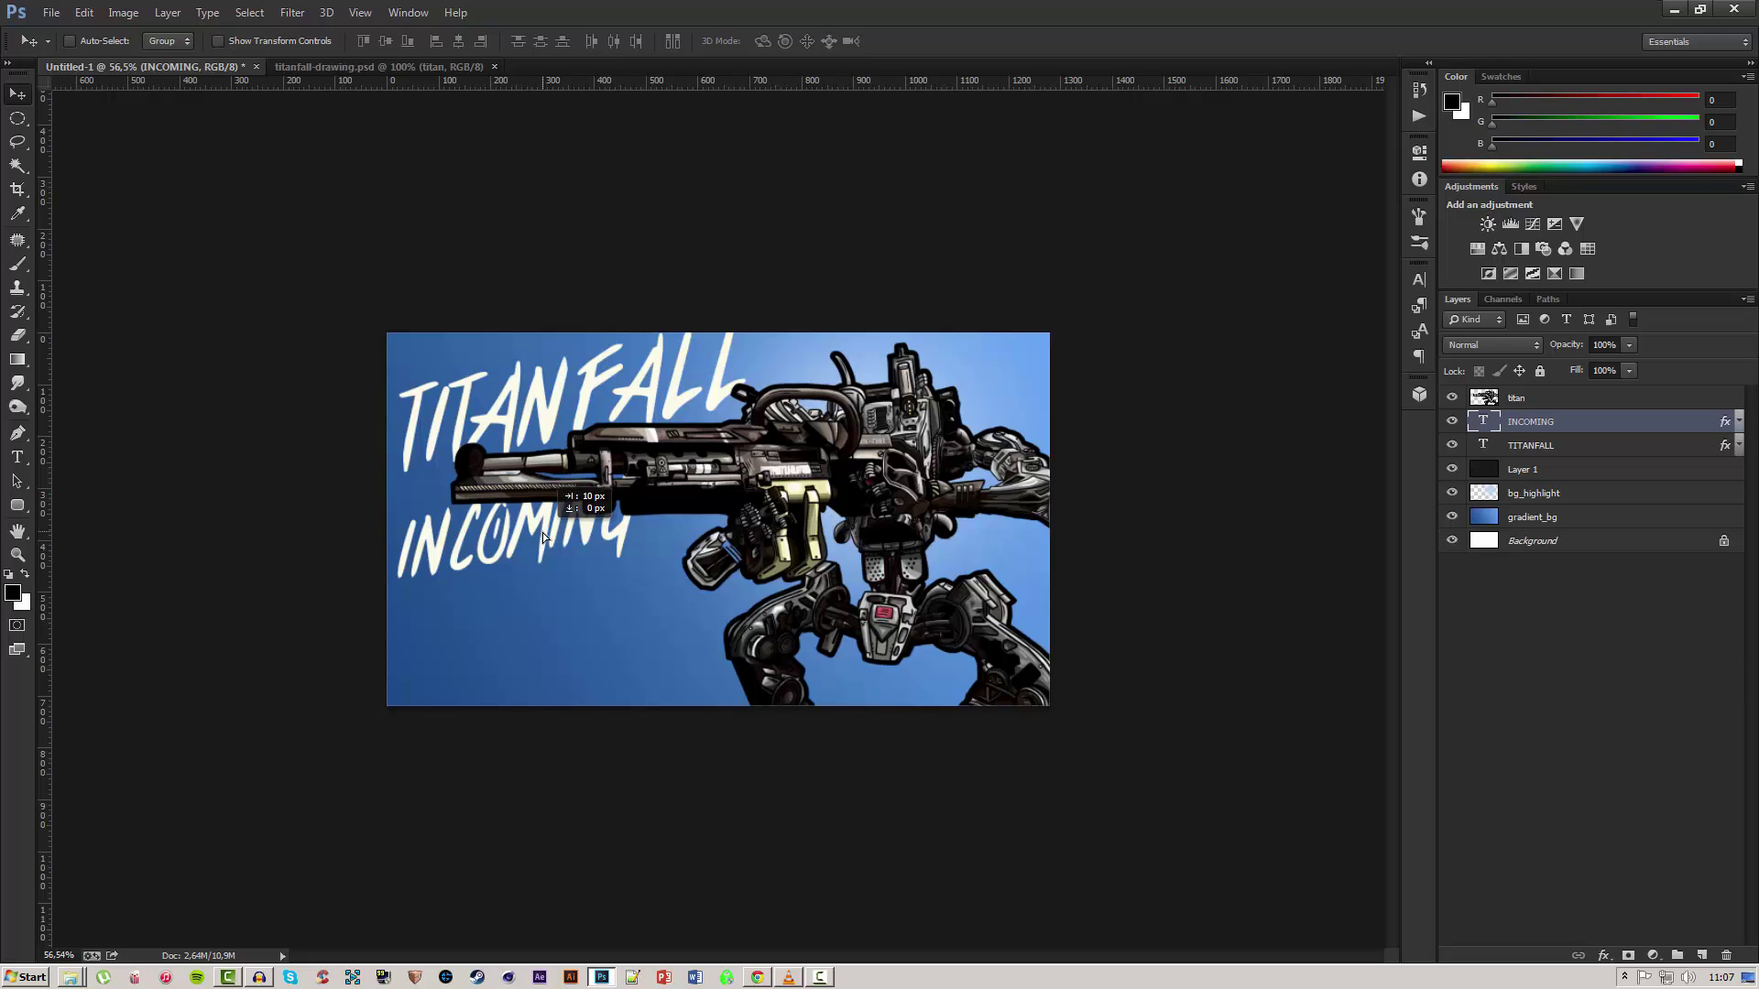
scroll(531, 533, "down", 2)
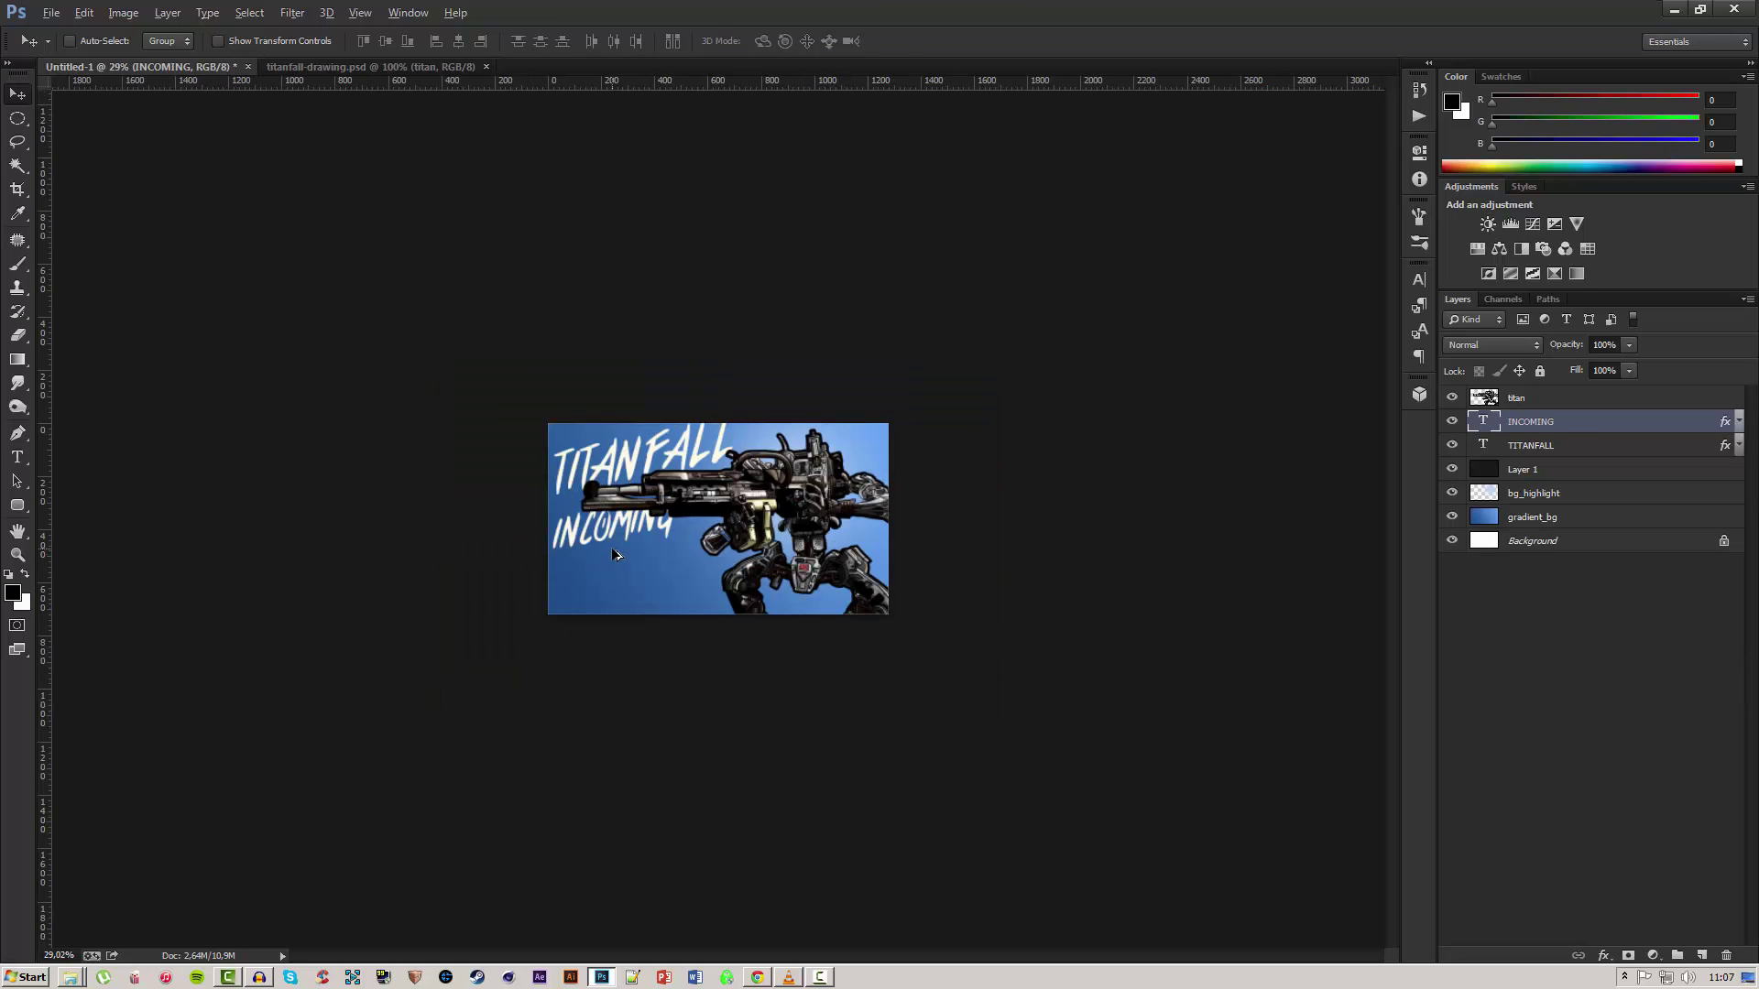
scroll(614, 550, "up", 3)
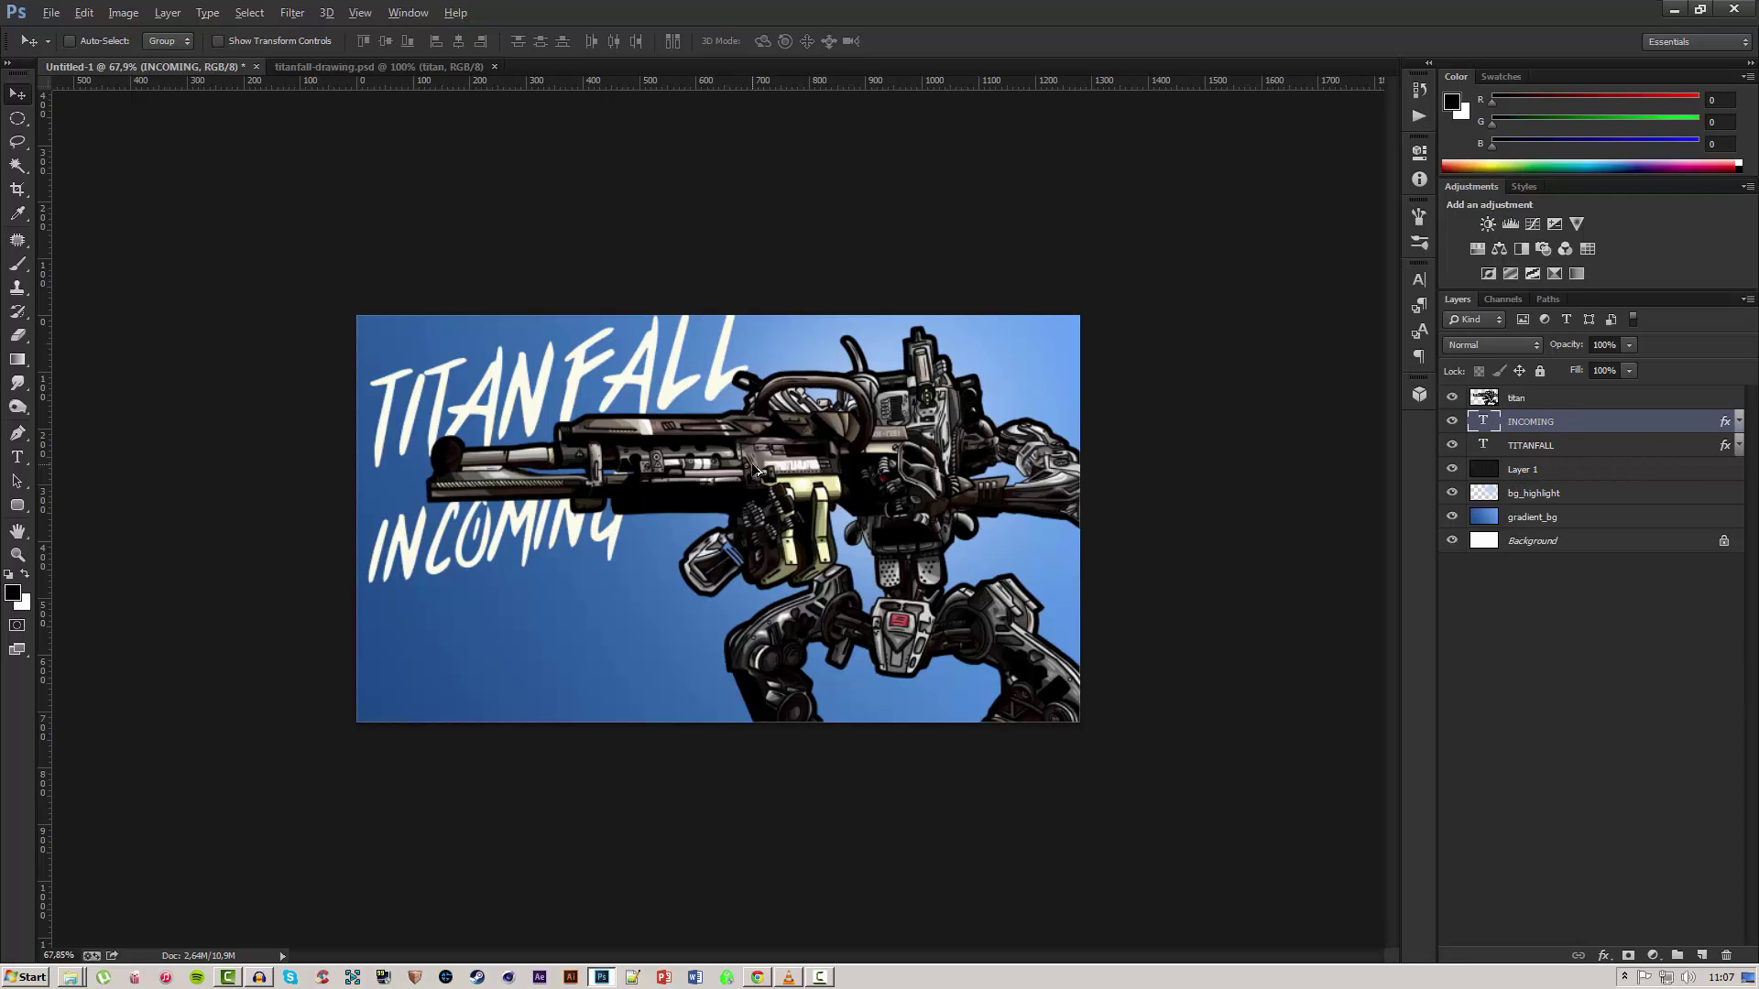
scroll(757, 471, "up", 1)
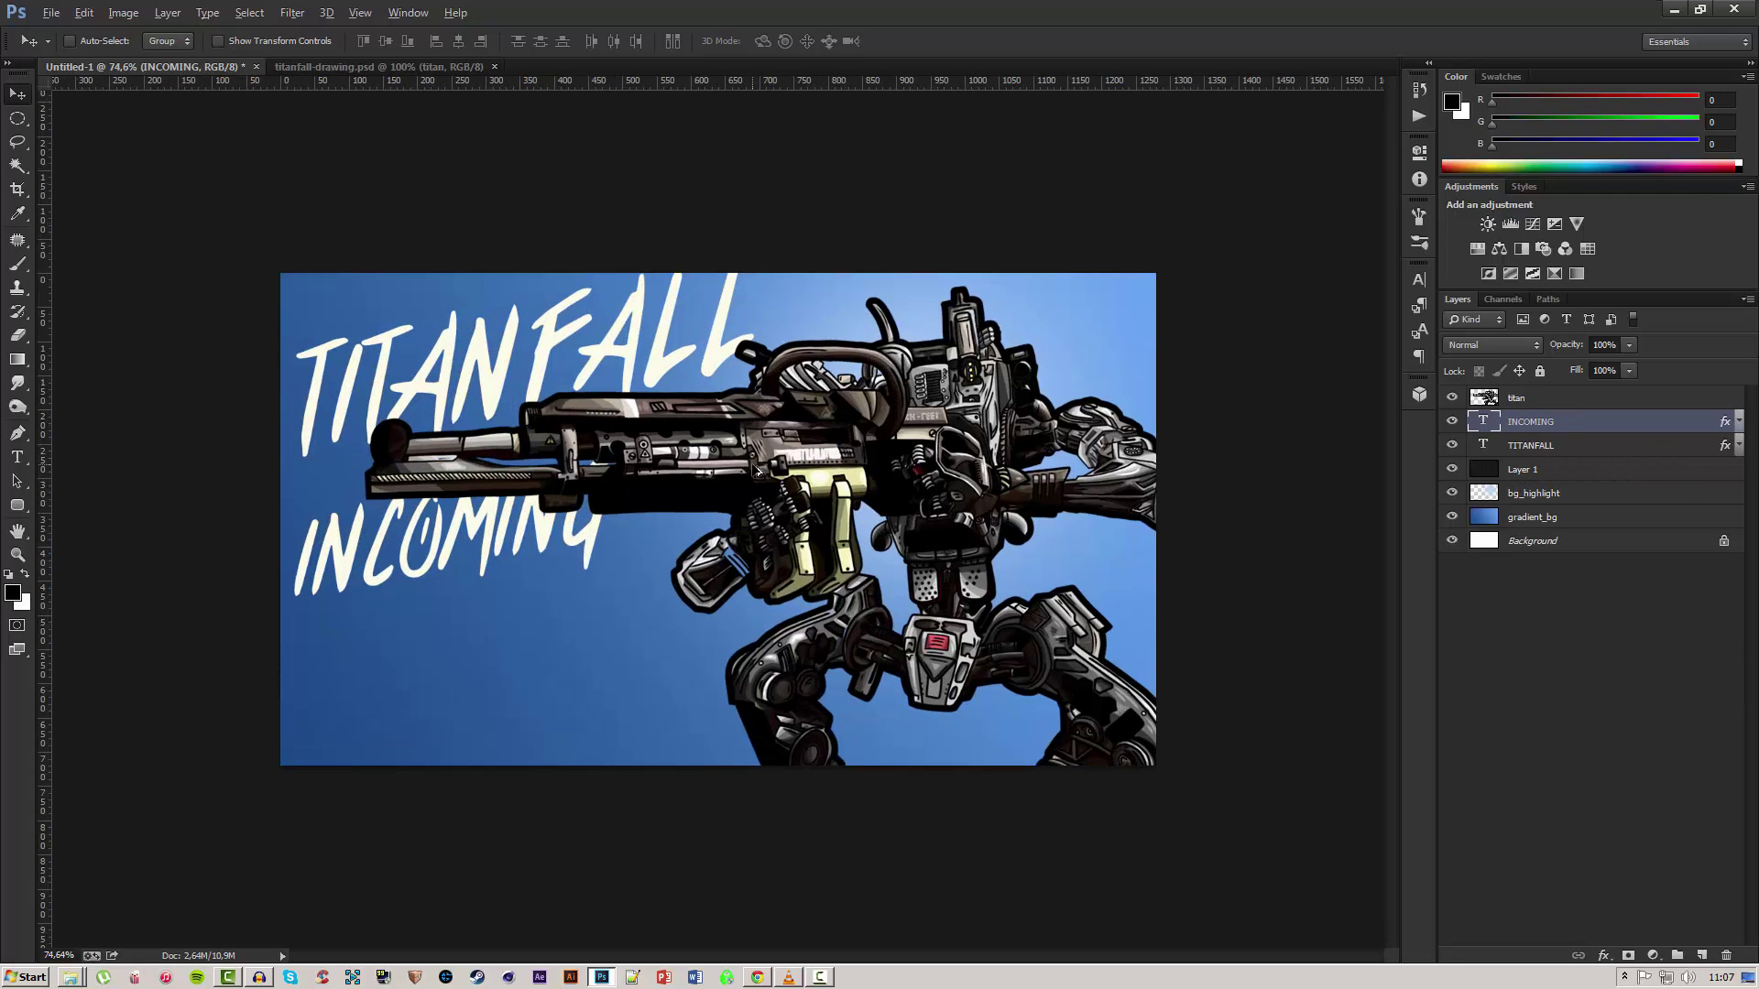
Give the titan an 8 px outside Stroke in cream #fdfcea sampled from the lettering.
double_click(1567, 405)
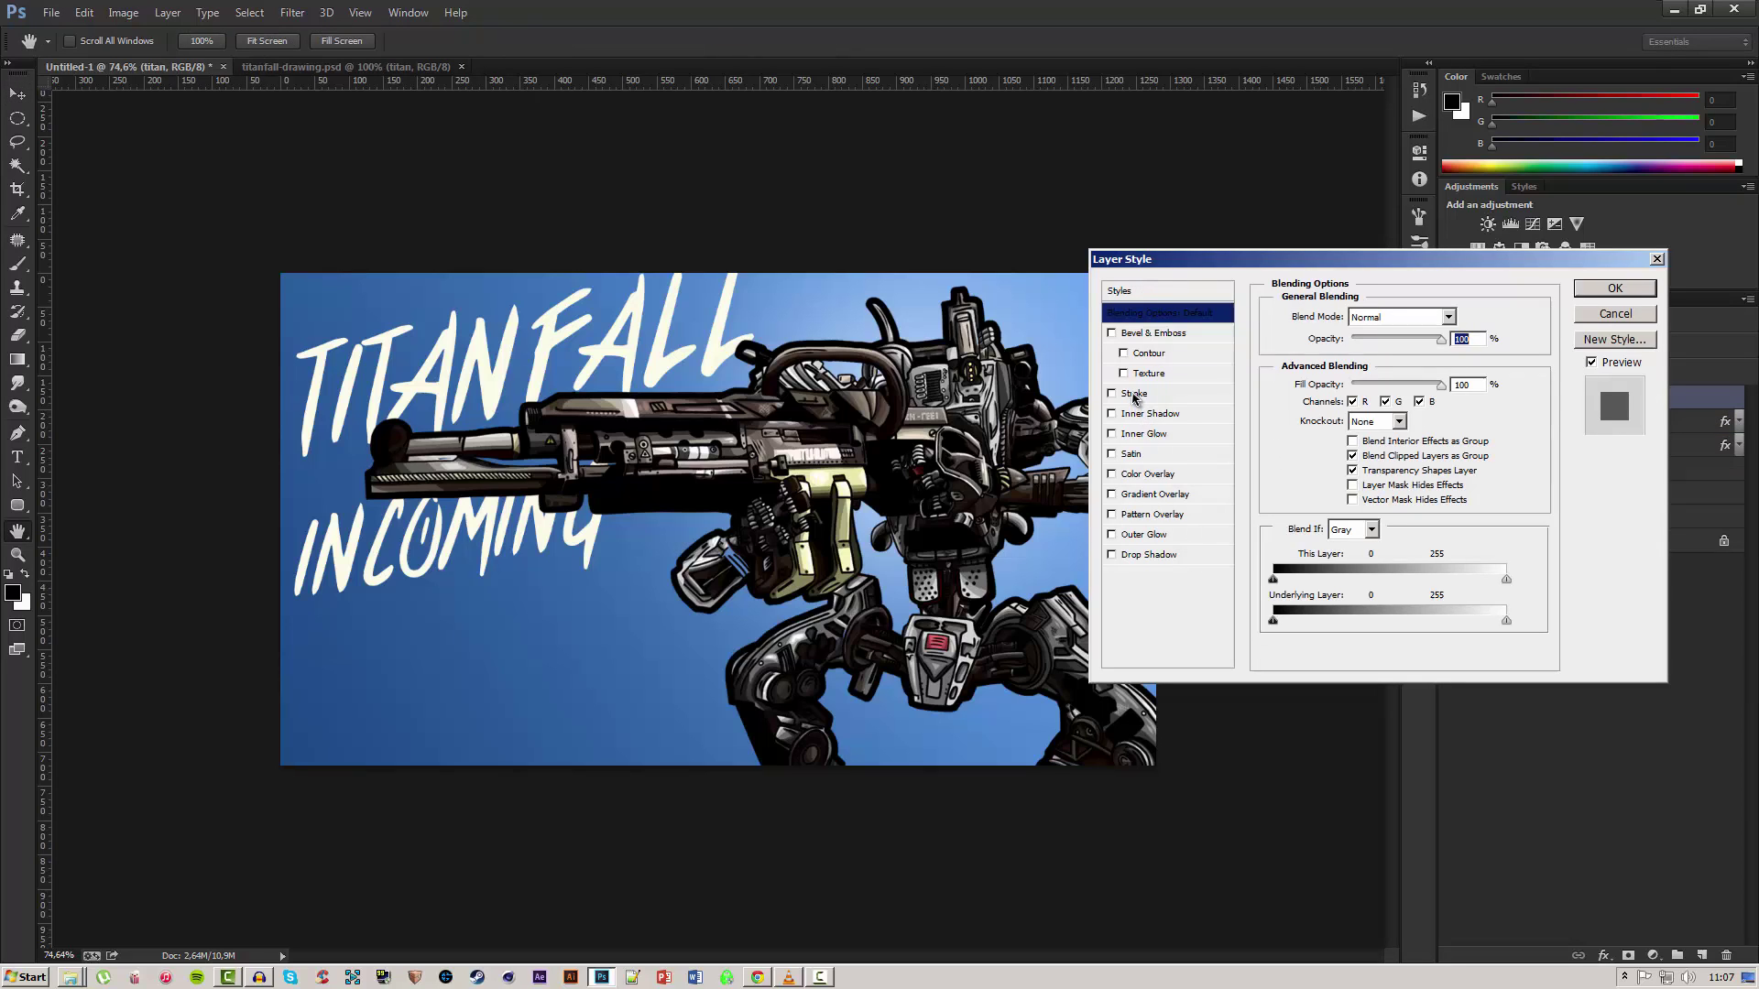
left_click(1134, 395)
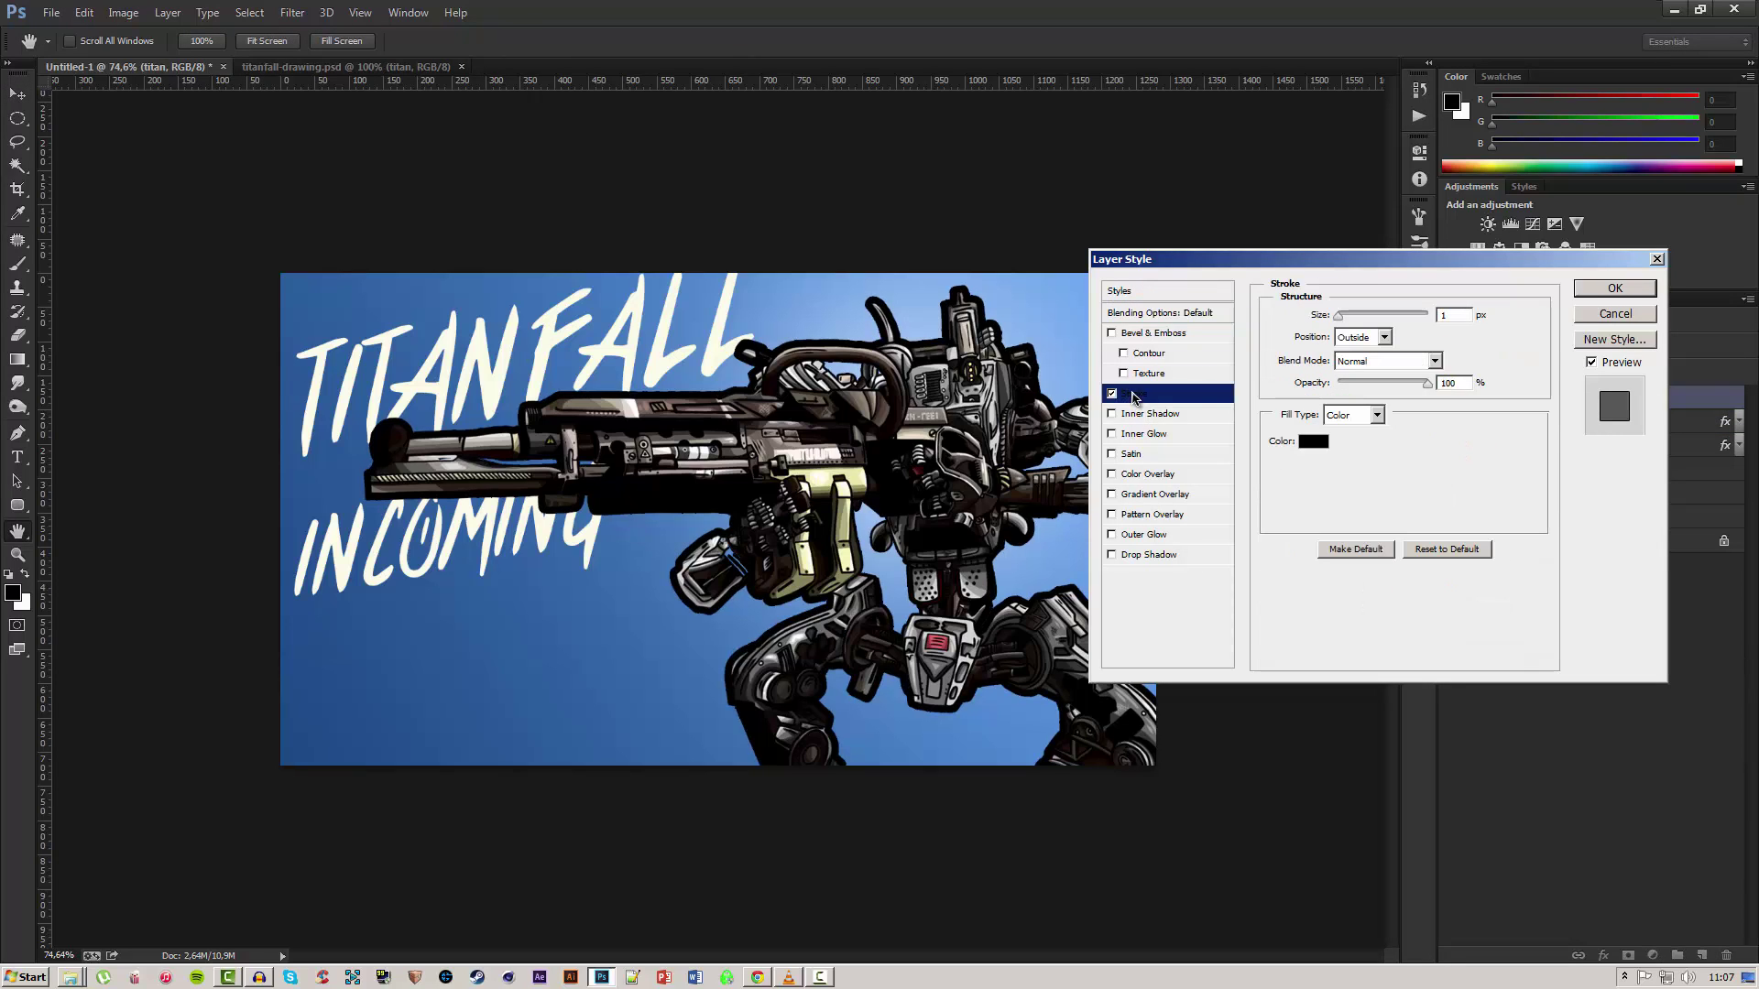
left_click(1315, 444)
left_click_drag(1111, 420, 981, 242)
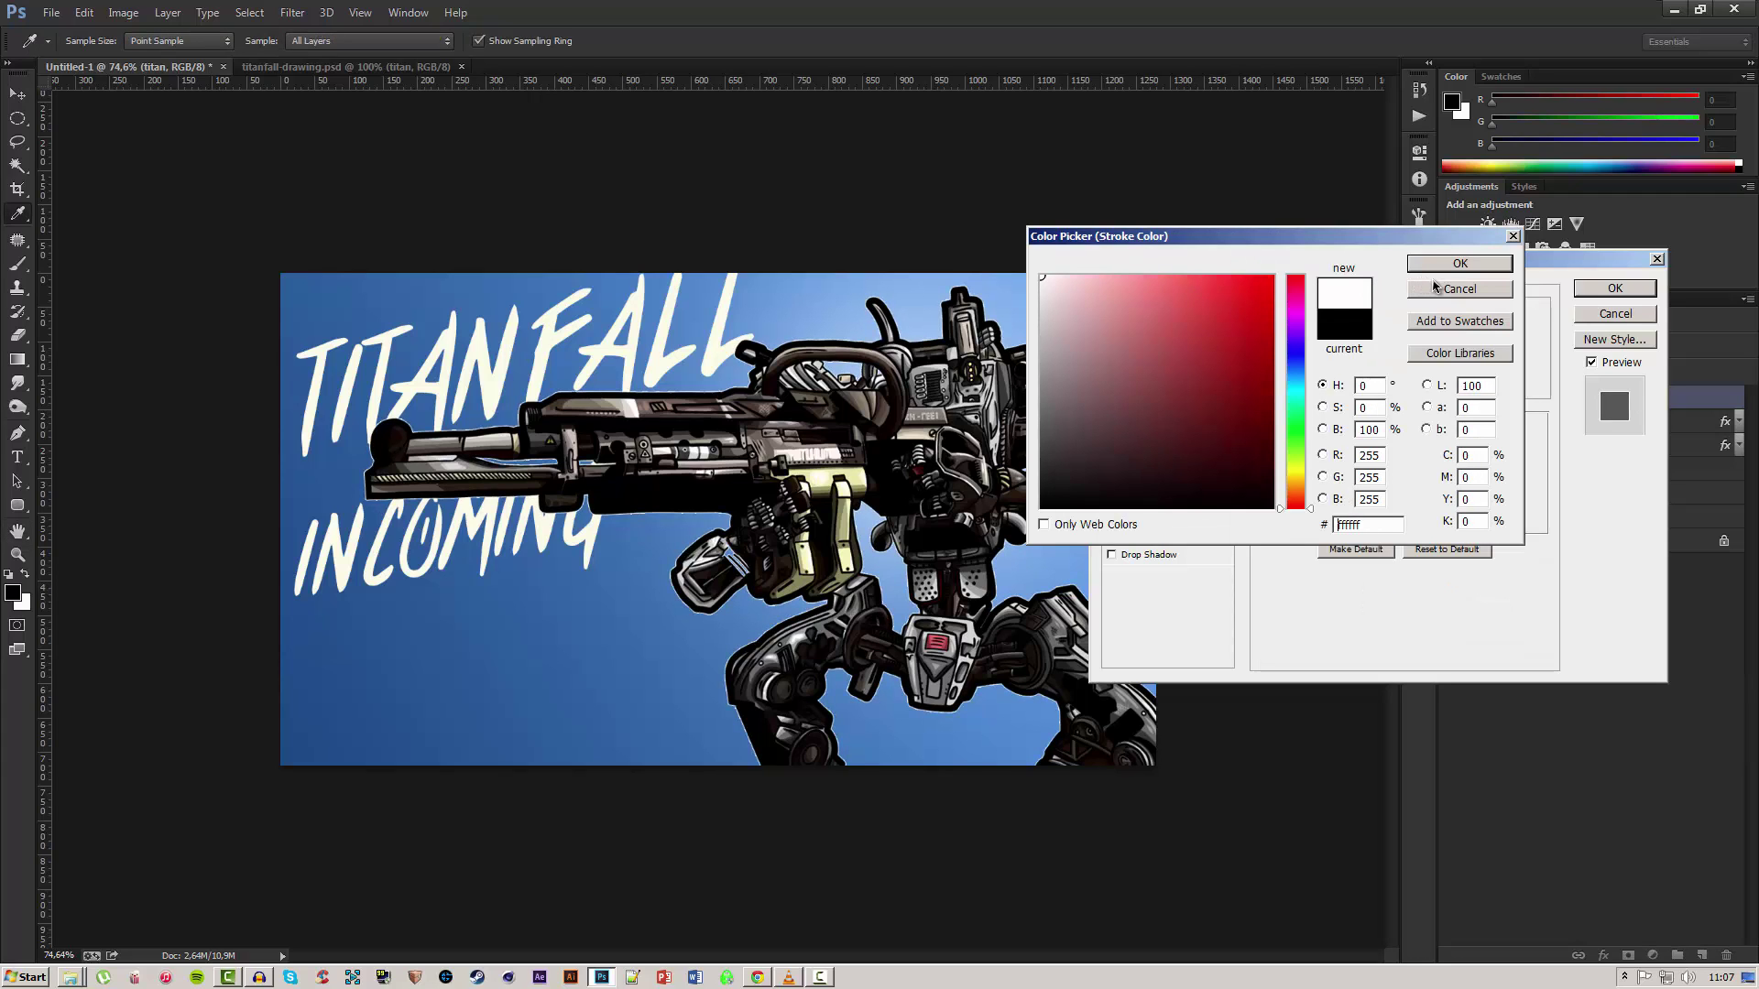
left_click(1460, 265)
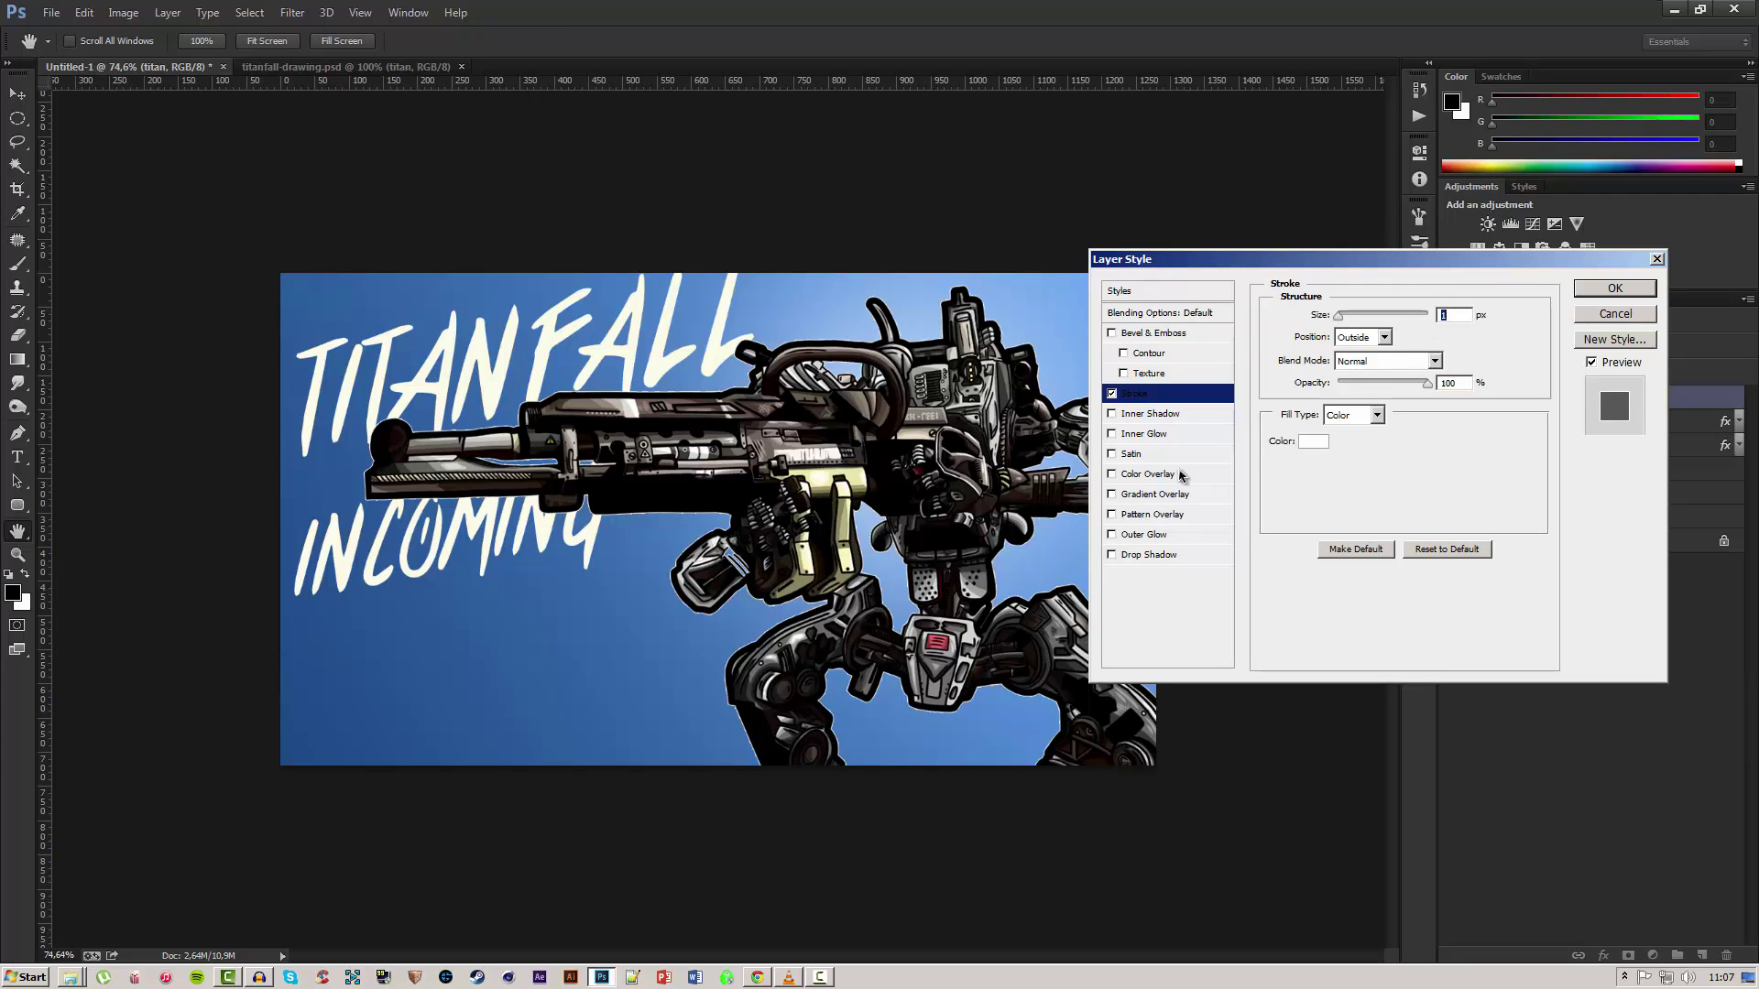
left_click(1313, 441)
left_click(655, 368)
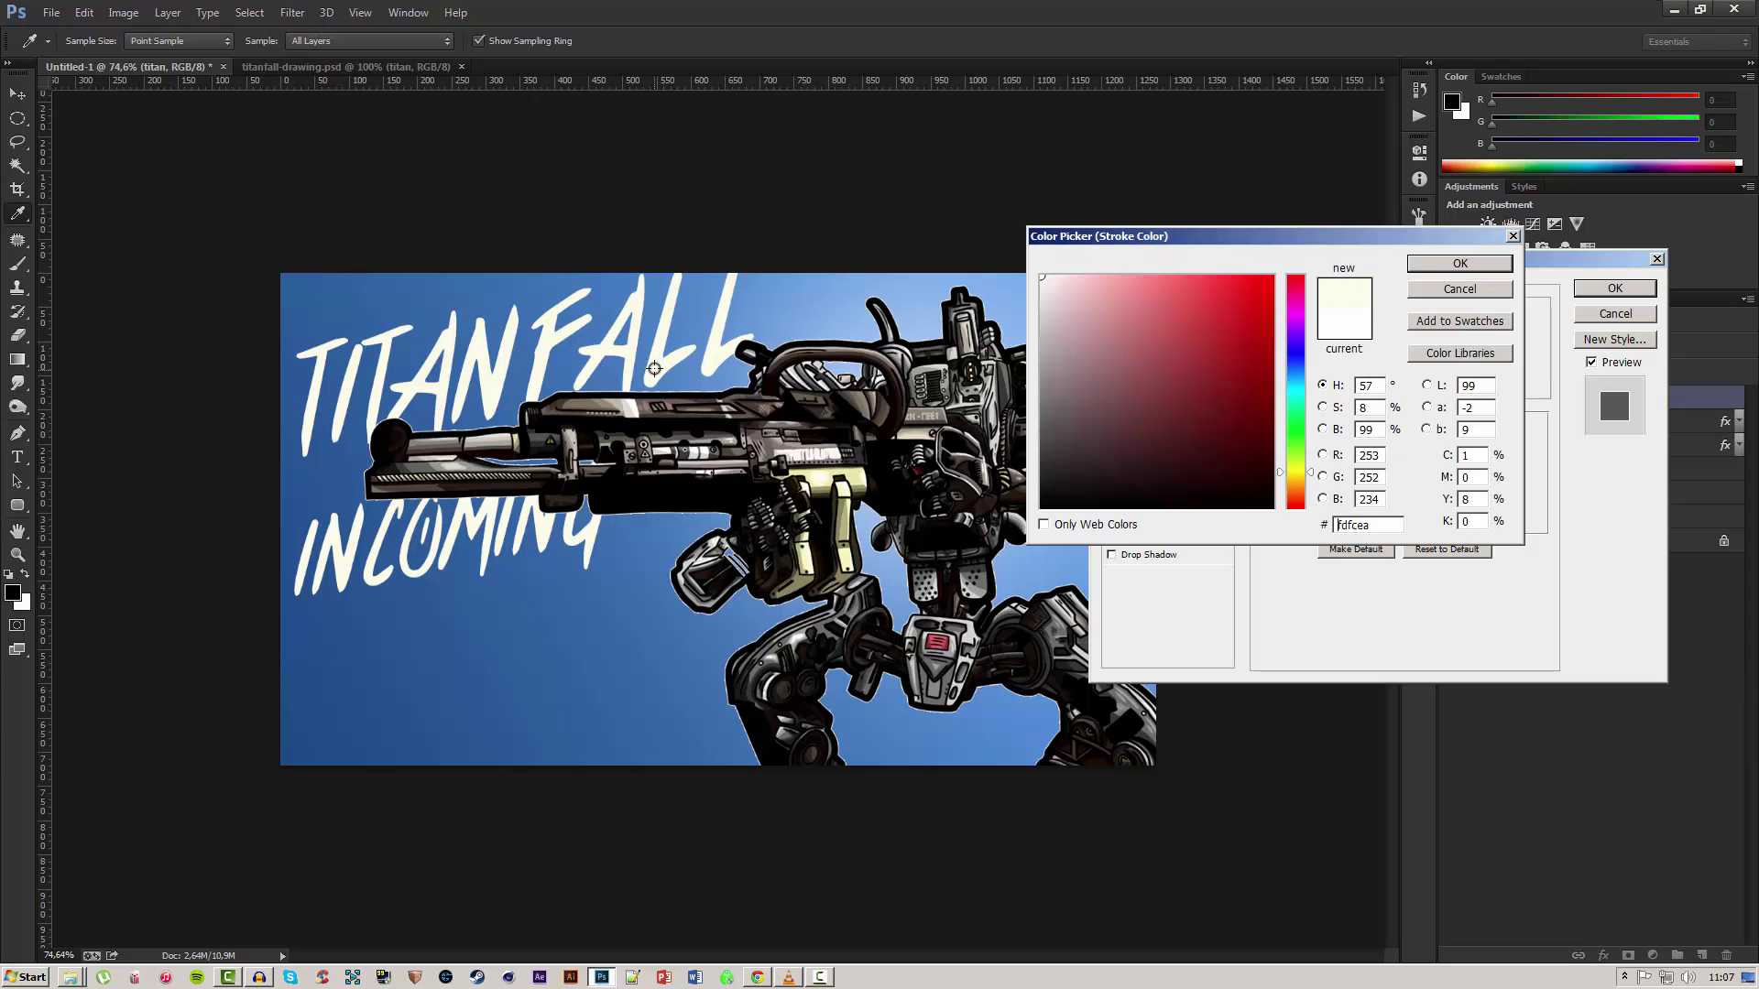
left_click(1461, 264)
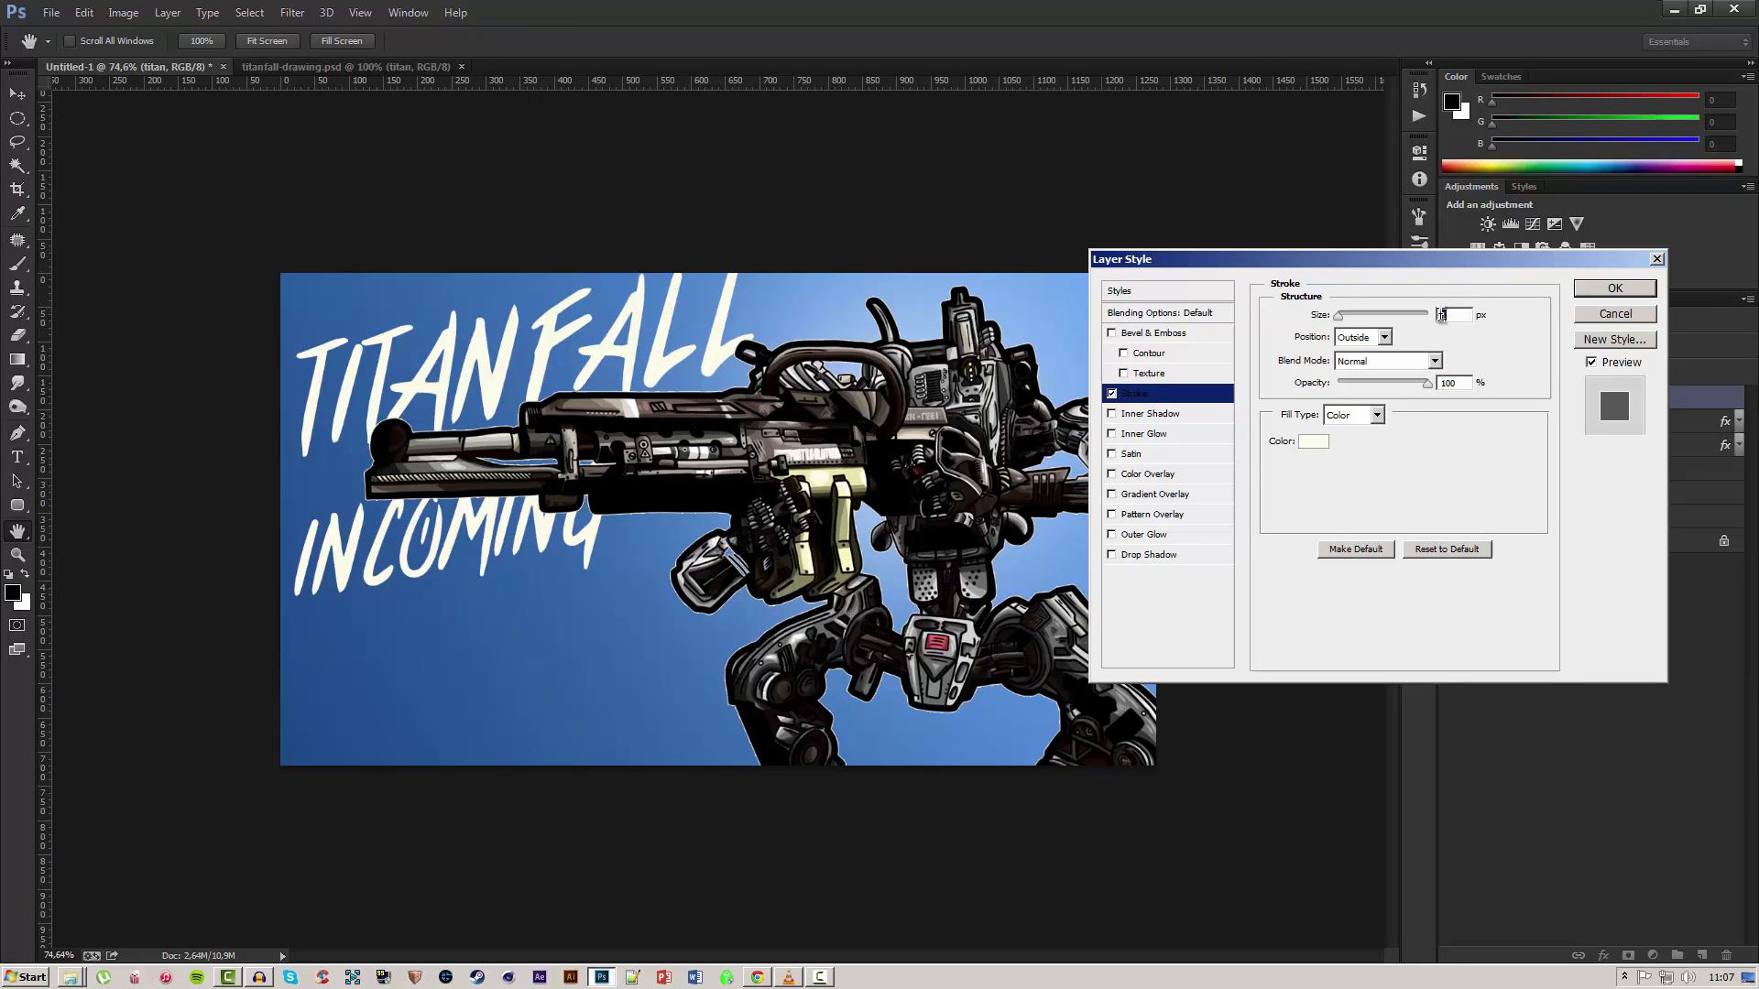
type("7")
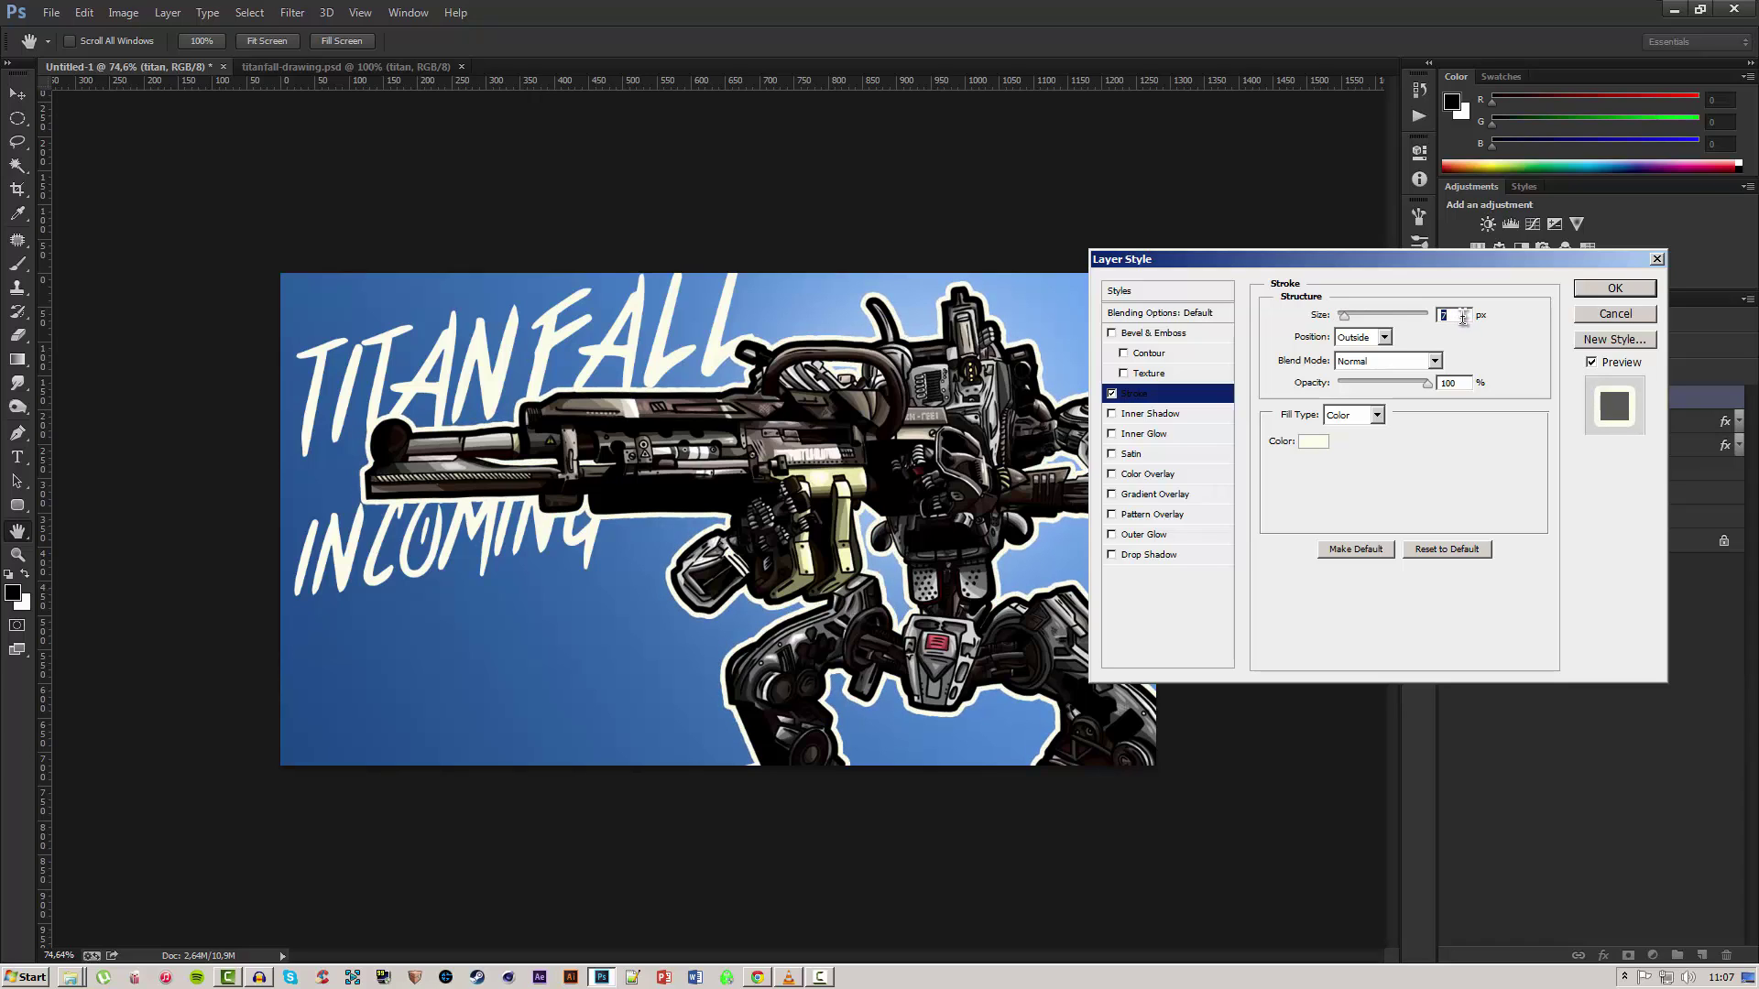
key("Up")
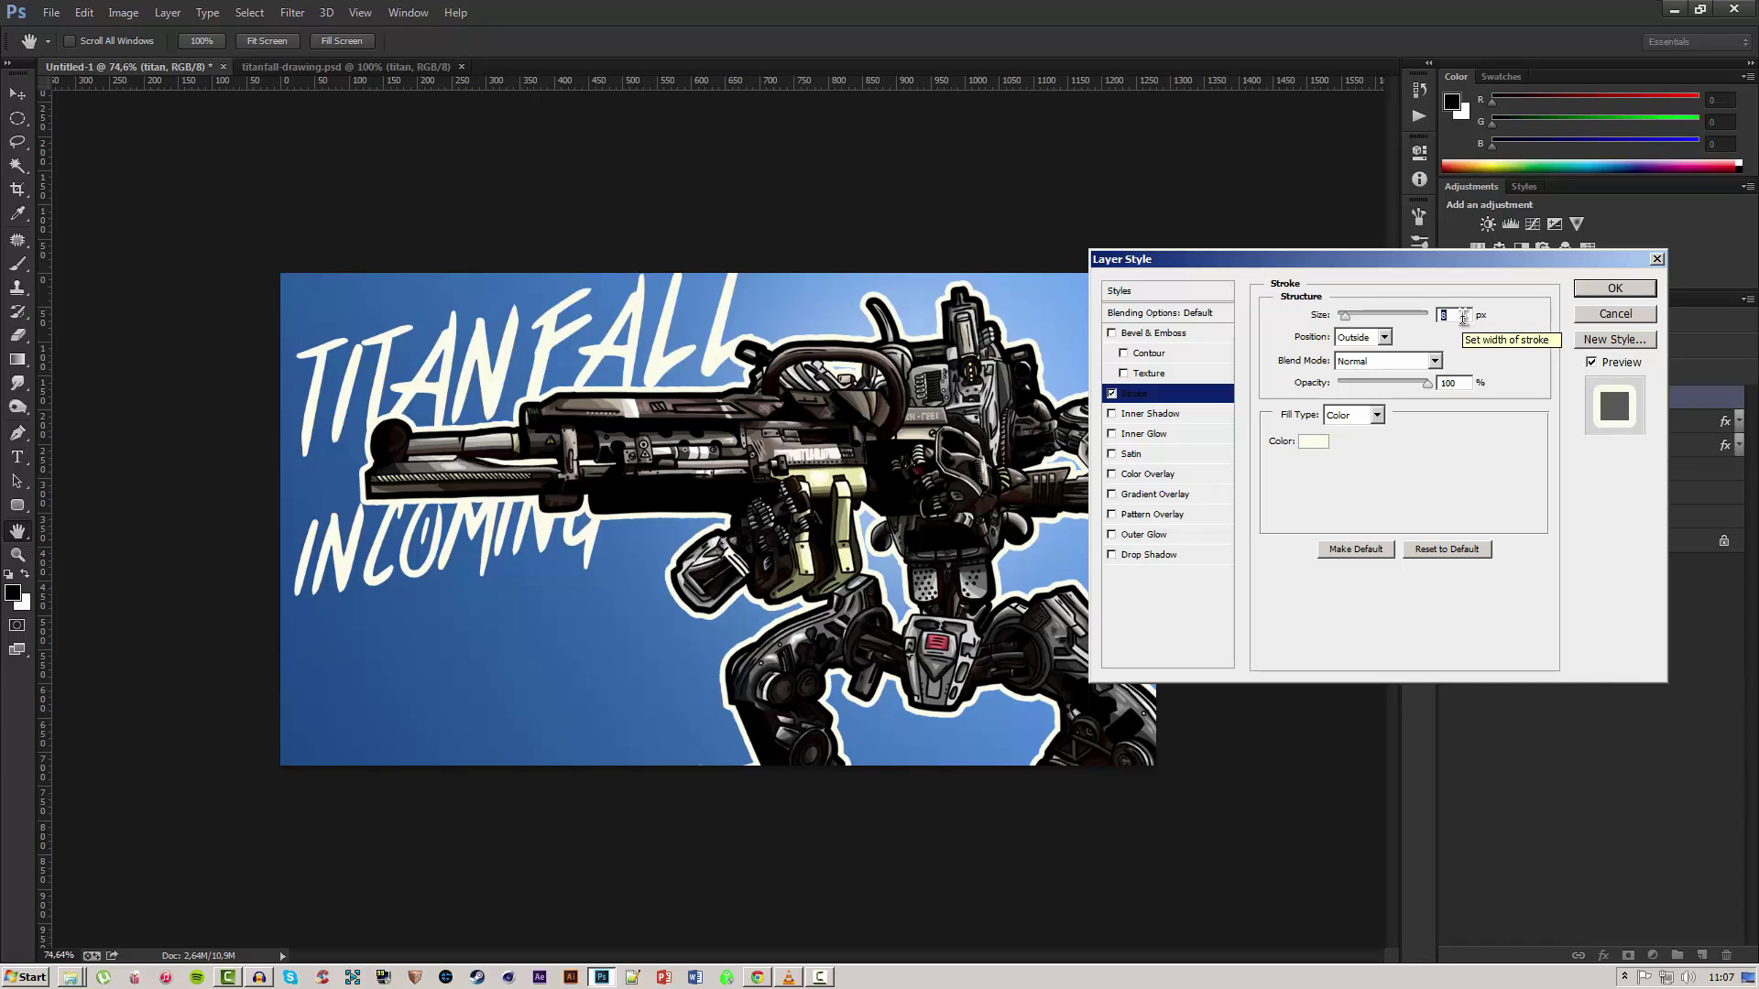
left_click(1615, 289)
Close titanfall-drawing.psd and collapse the titan layer's effects list in Untitled-1.
key("v")
scroll(746, 485, "down", 3)
scroll(747, 486, "up", 2)
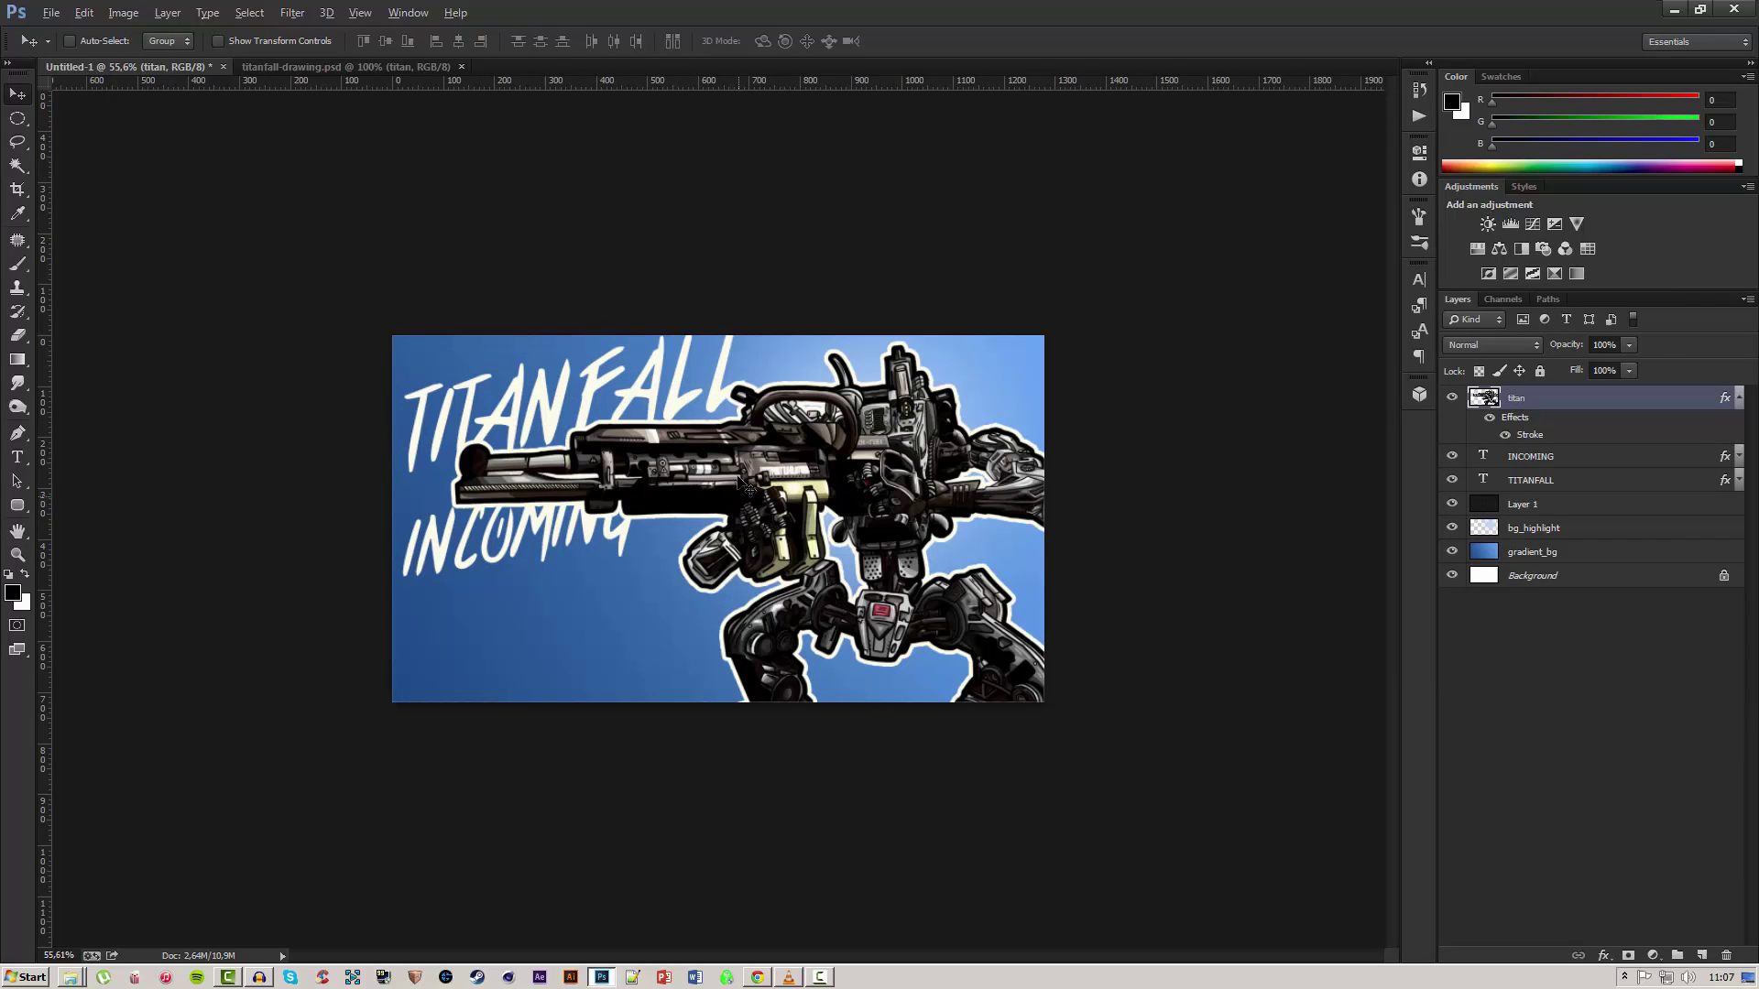
key("alt")
scroll(720, 463, "up", 3)
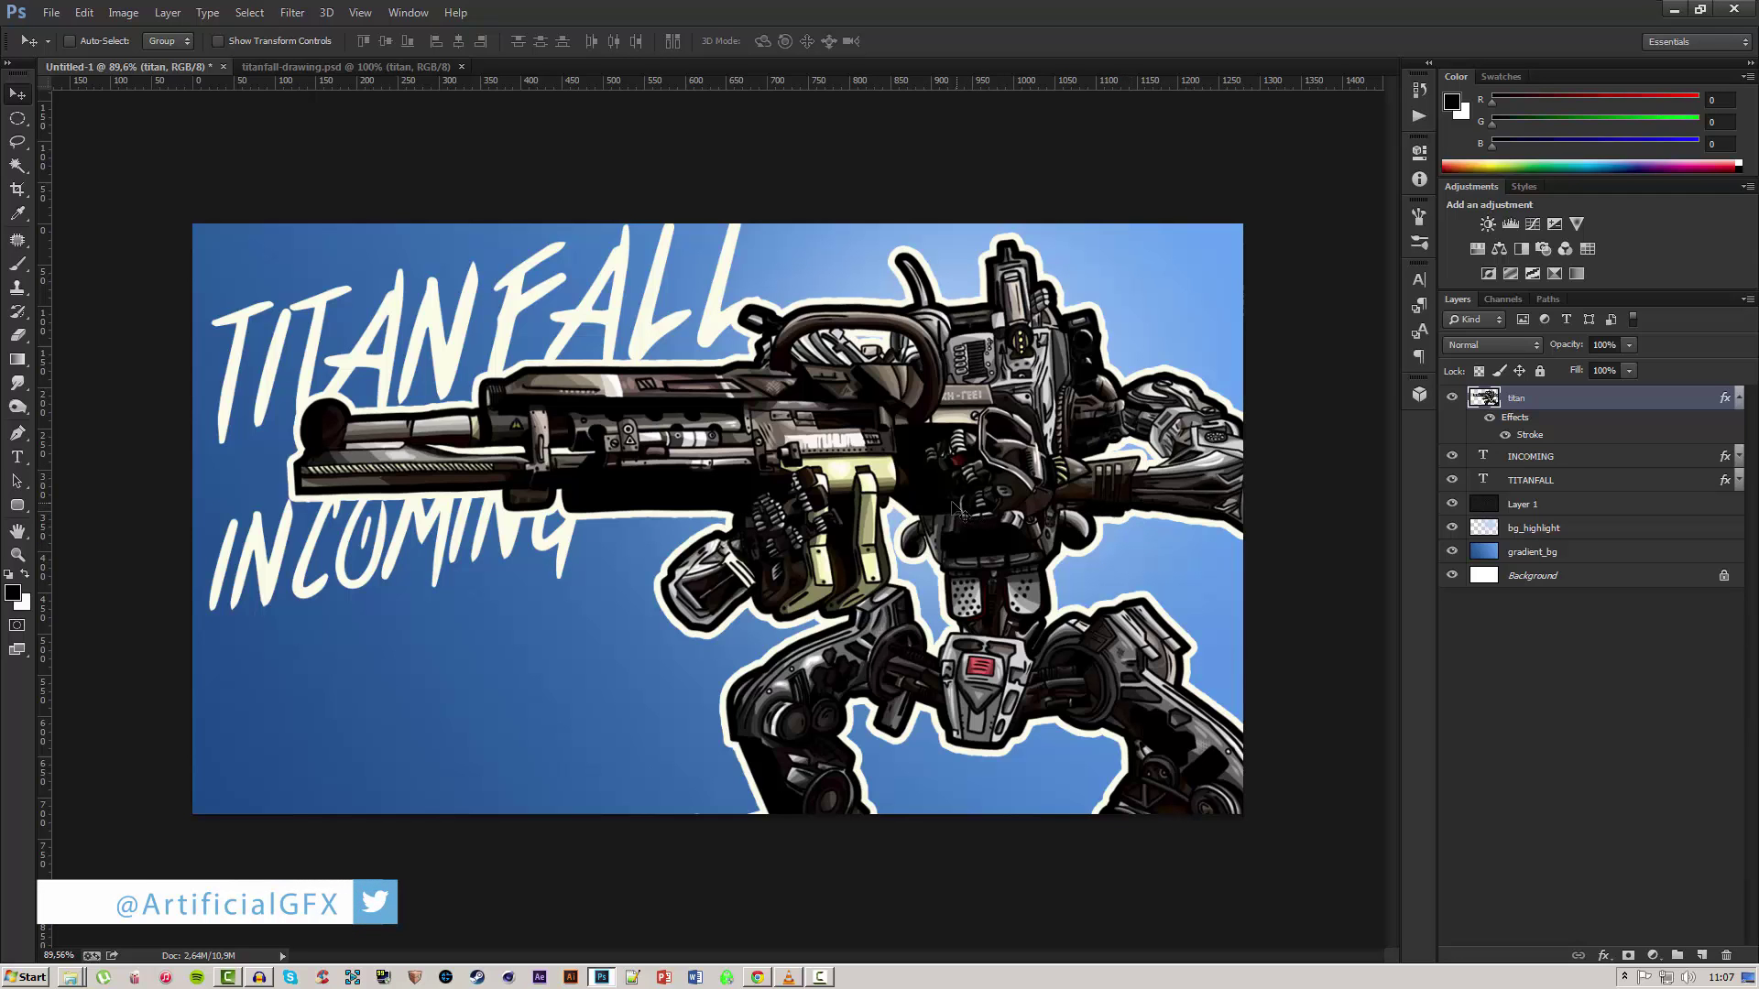
scroll(951, 510, "down", 2)
key("ctrl+Tab")
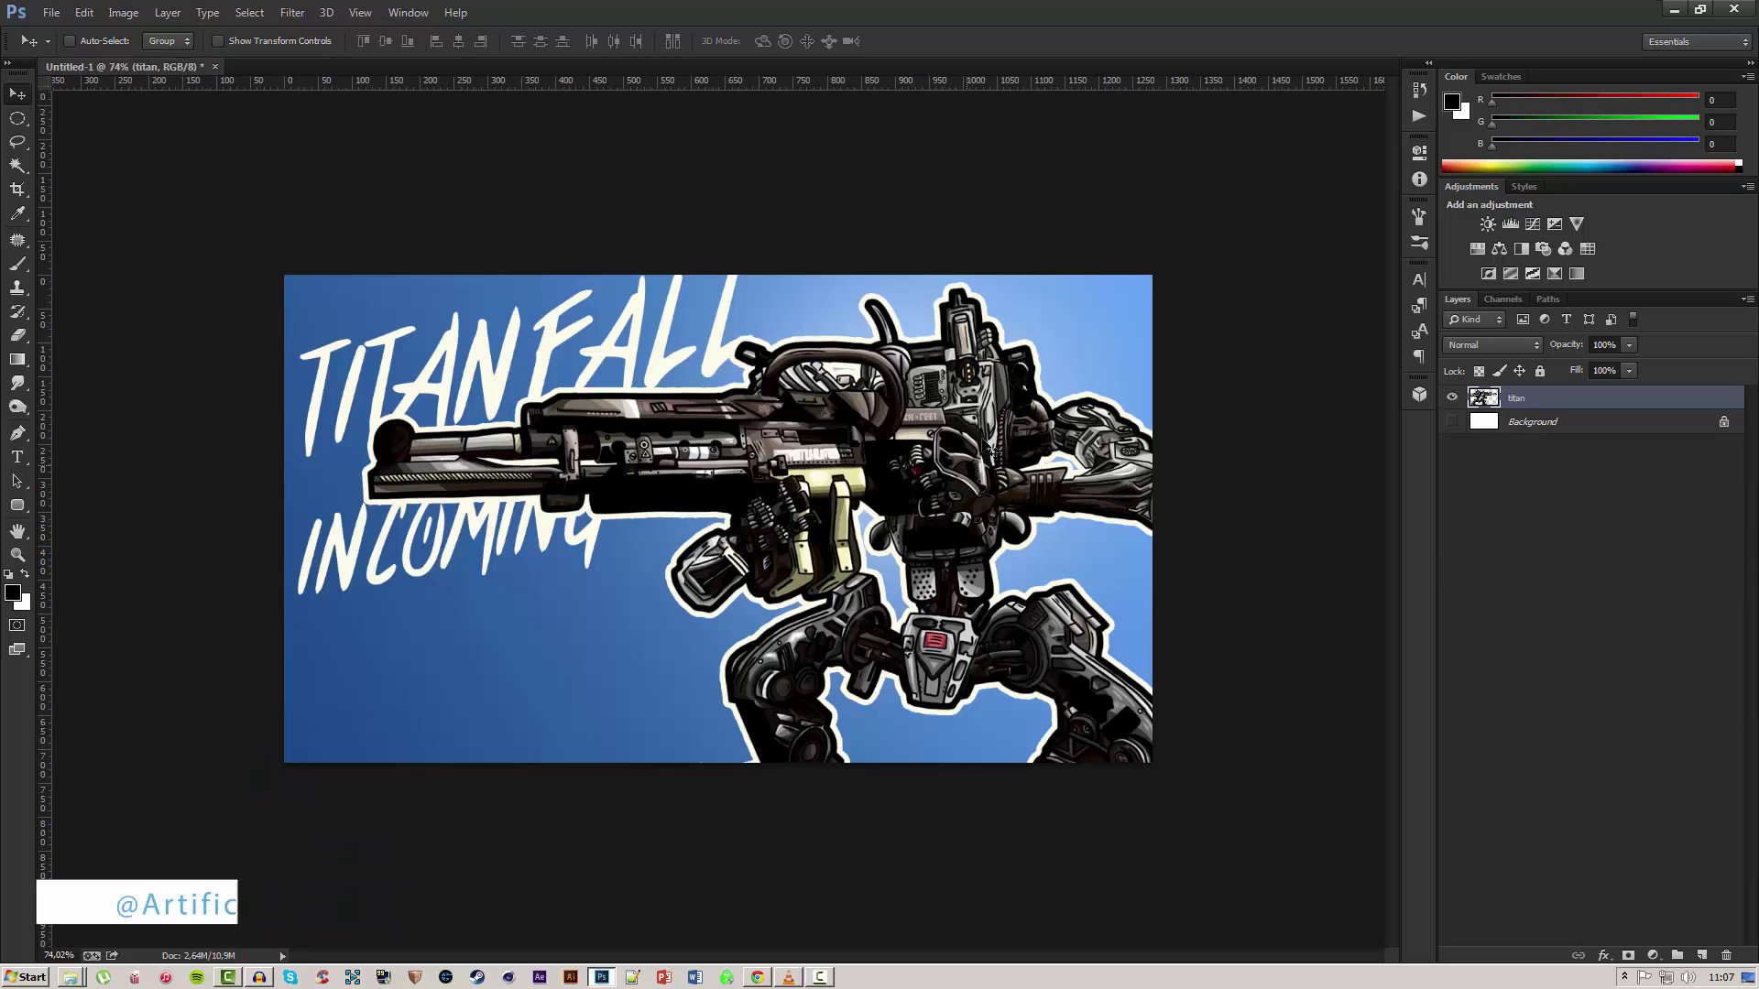
key("ctrl+w")
scroll(799, 500, "down", 1)
scroll(799, 499, "up", 3)
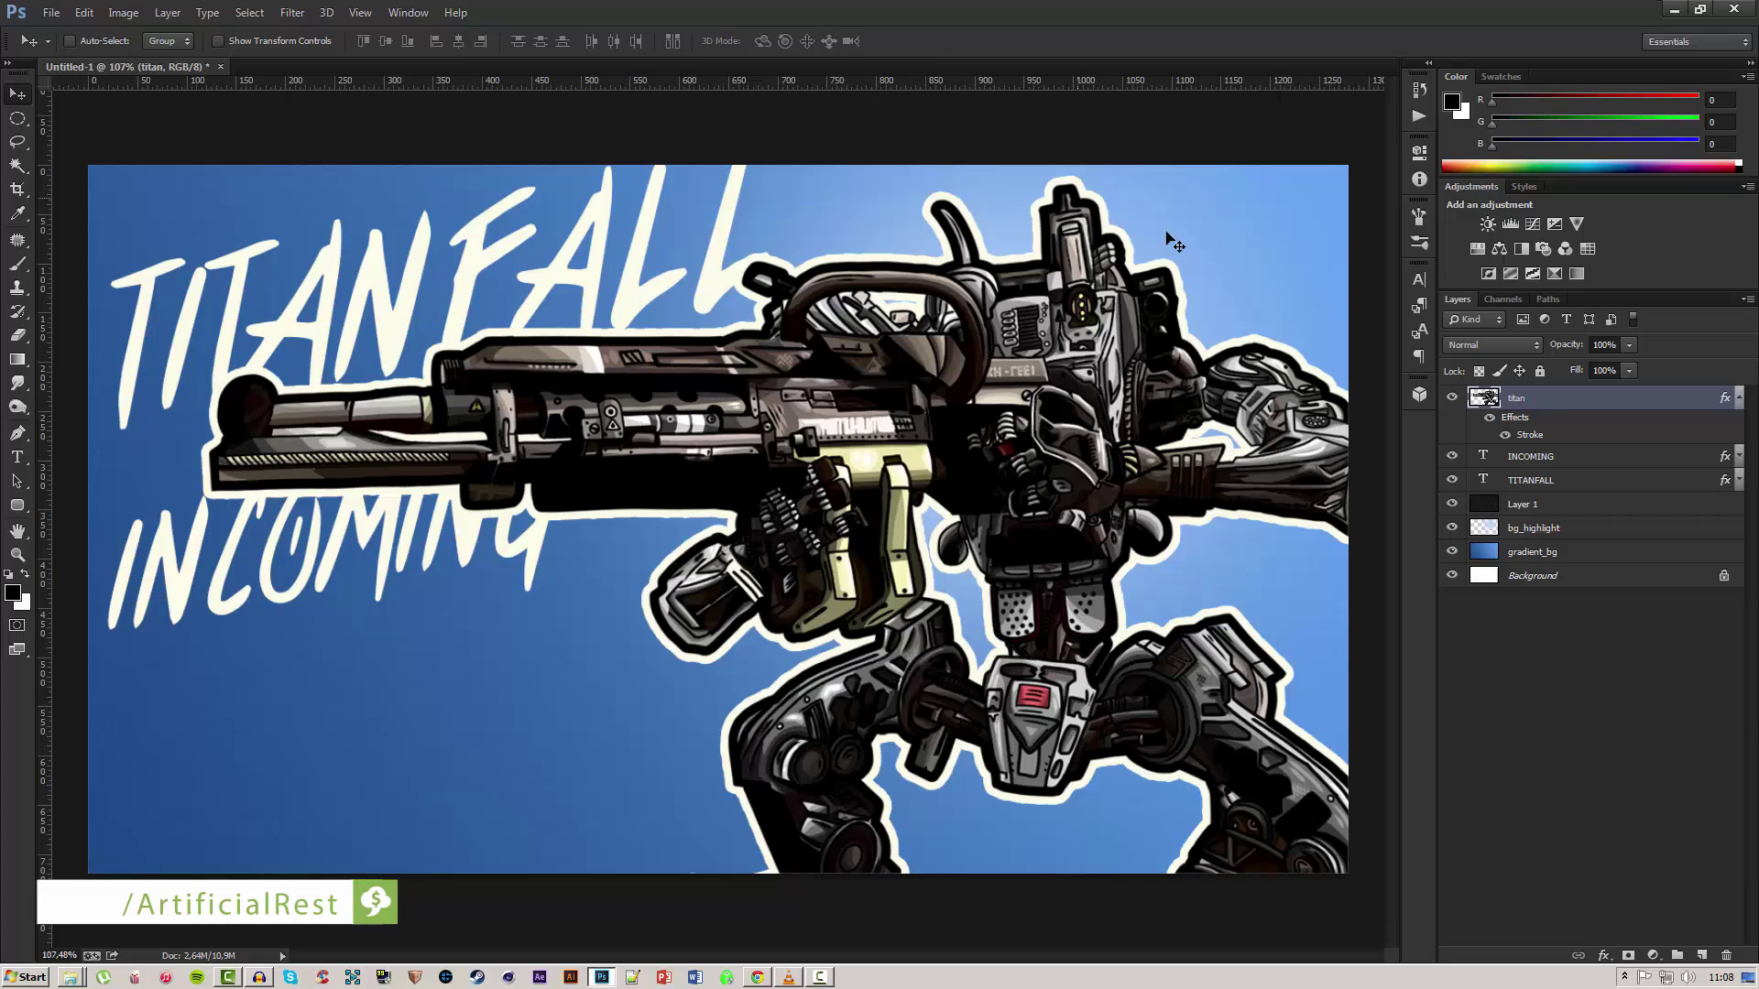
left_click(1741, 398)
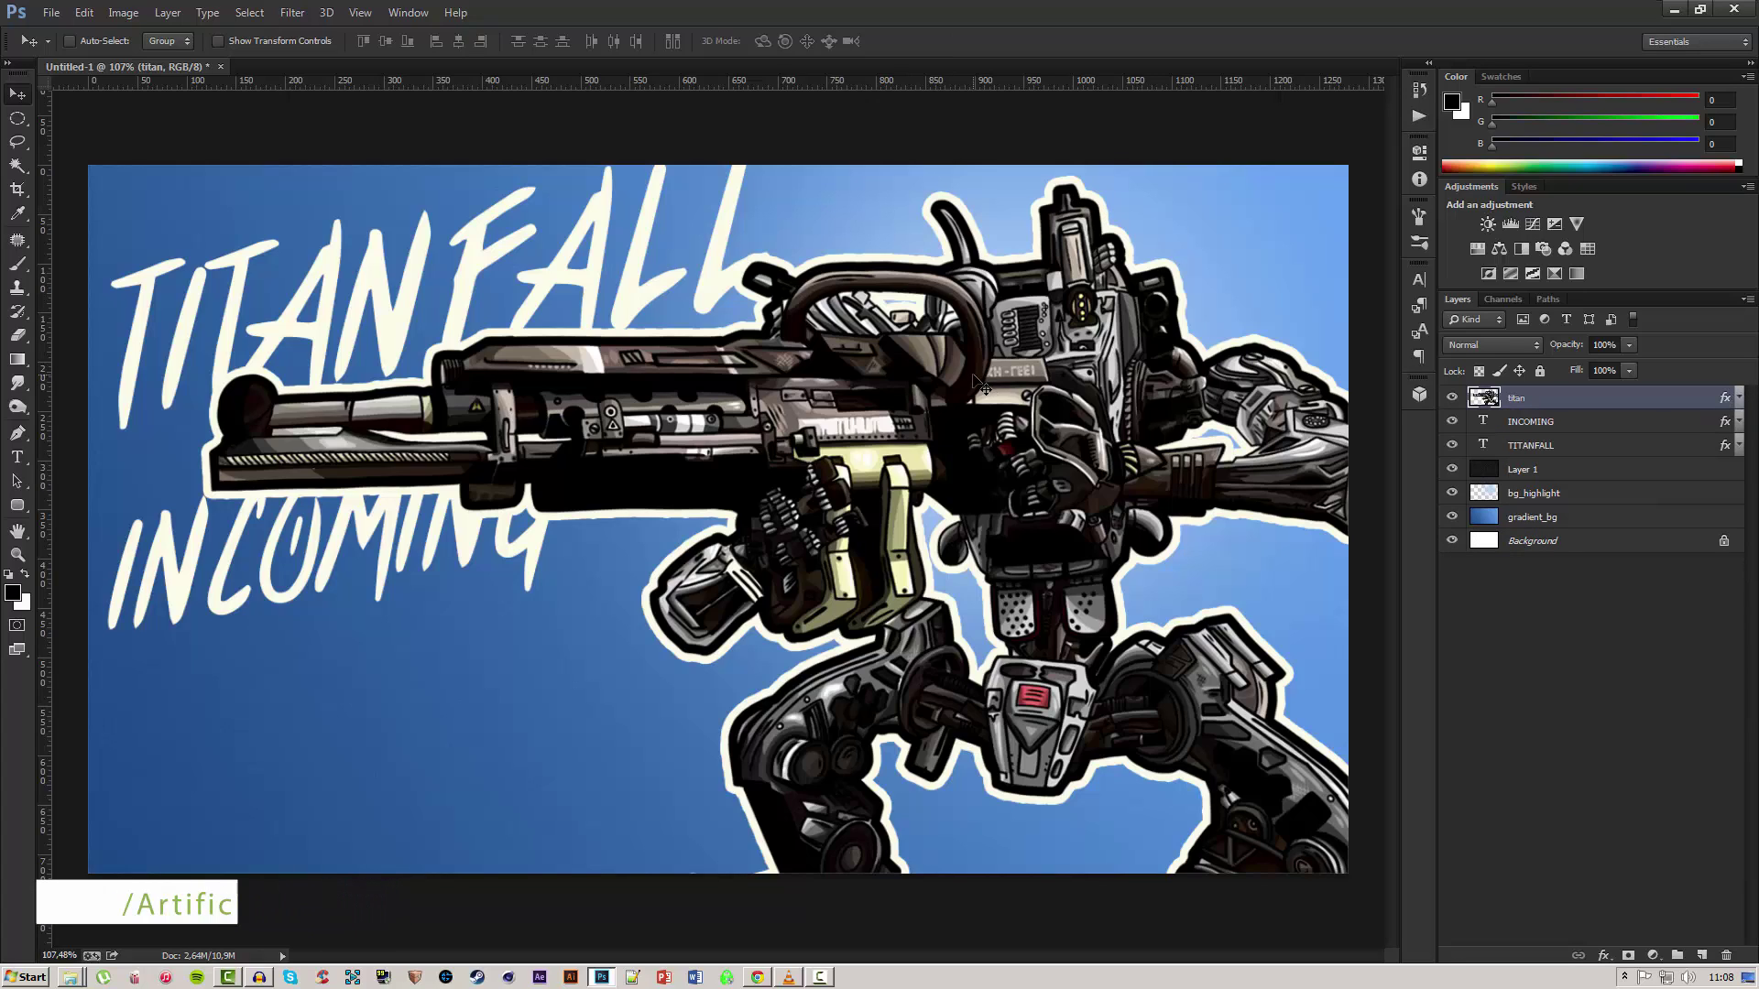